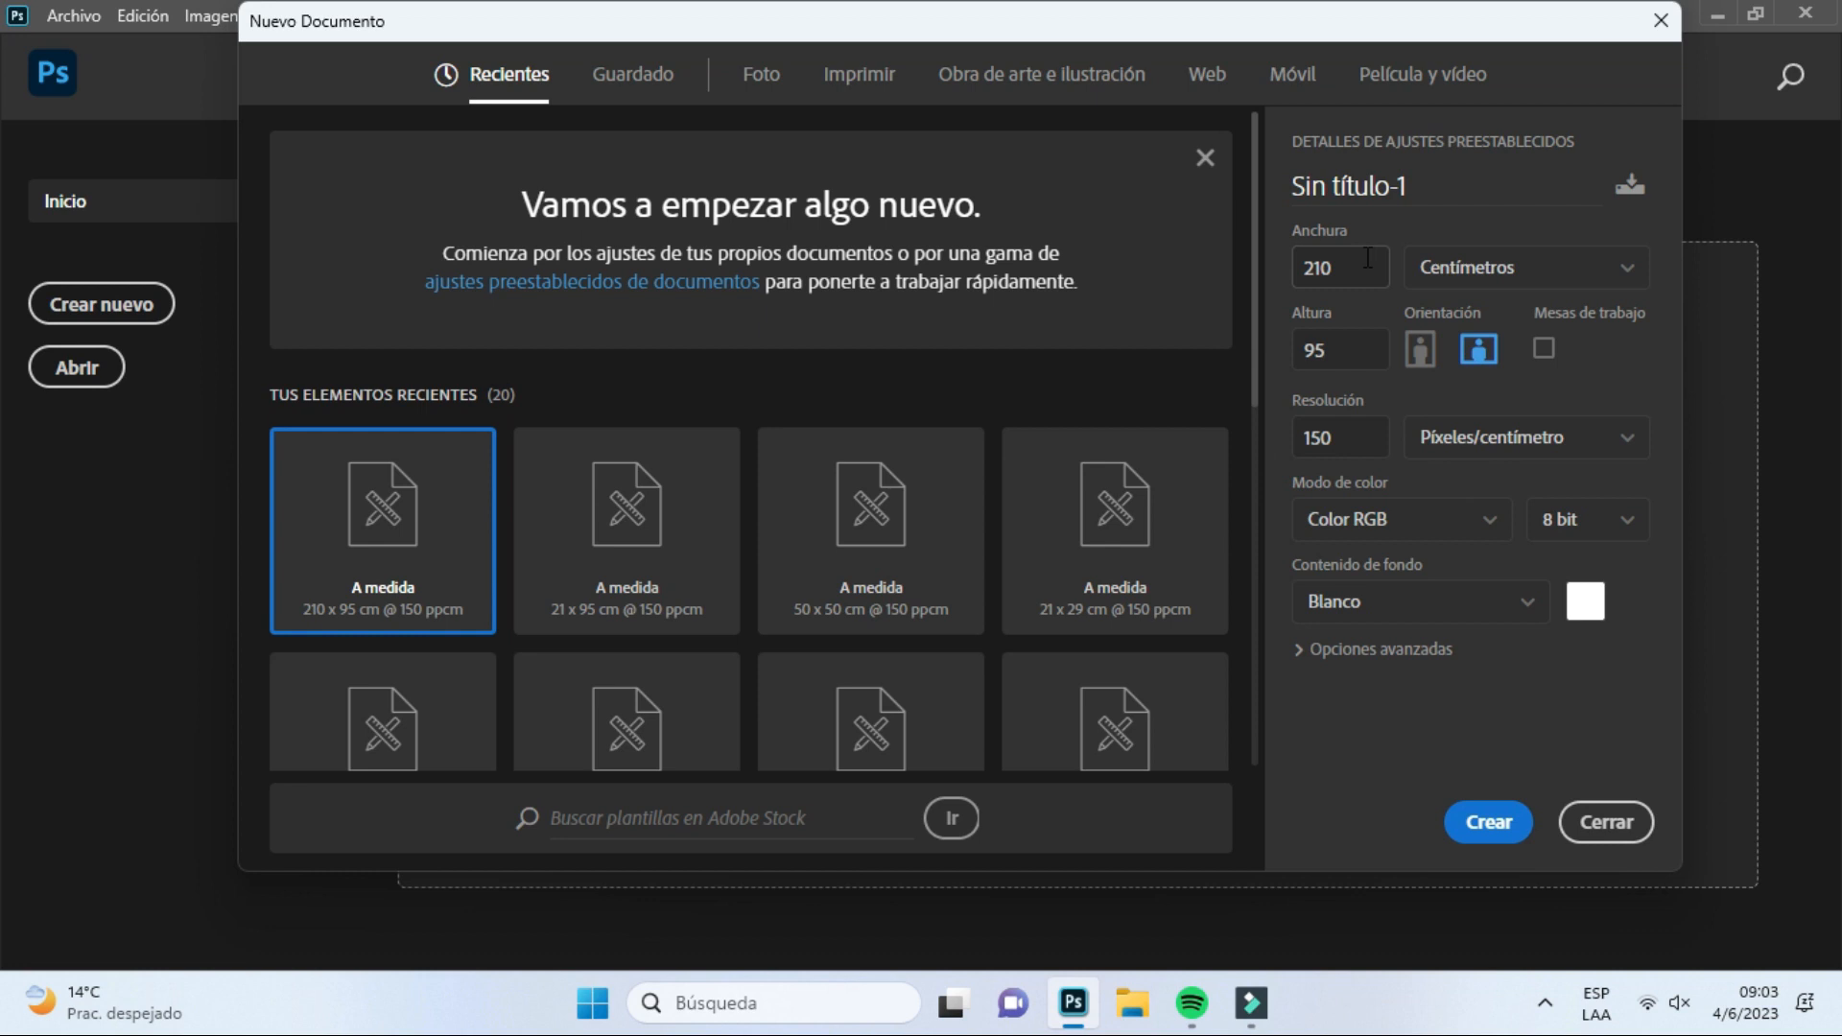
Create a new document in millimetres, 210 mm wide by 95 mm high
{"action": "left_click", "coordinate": [1568, 276]}
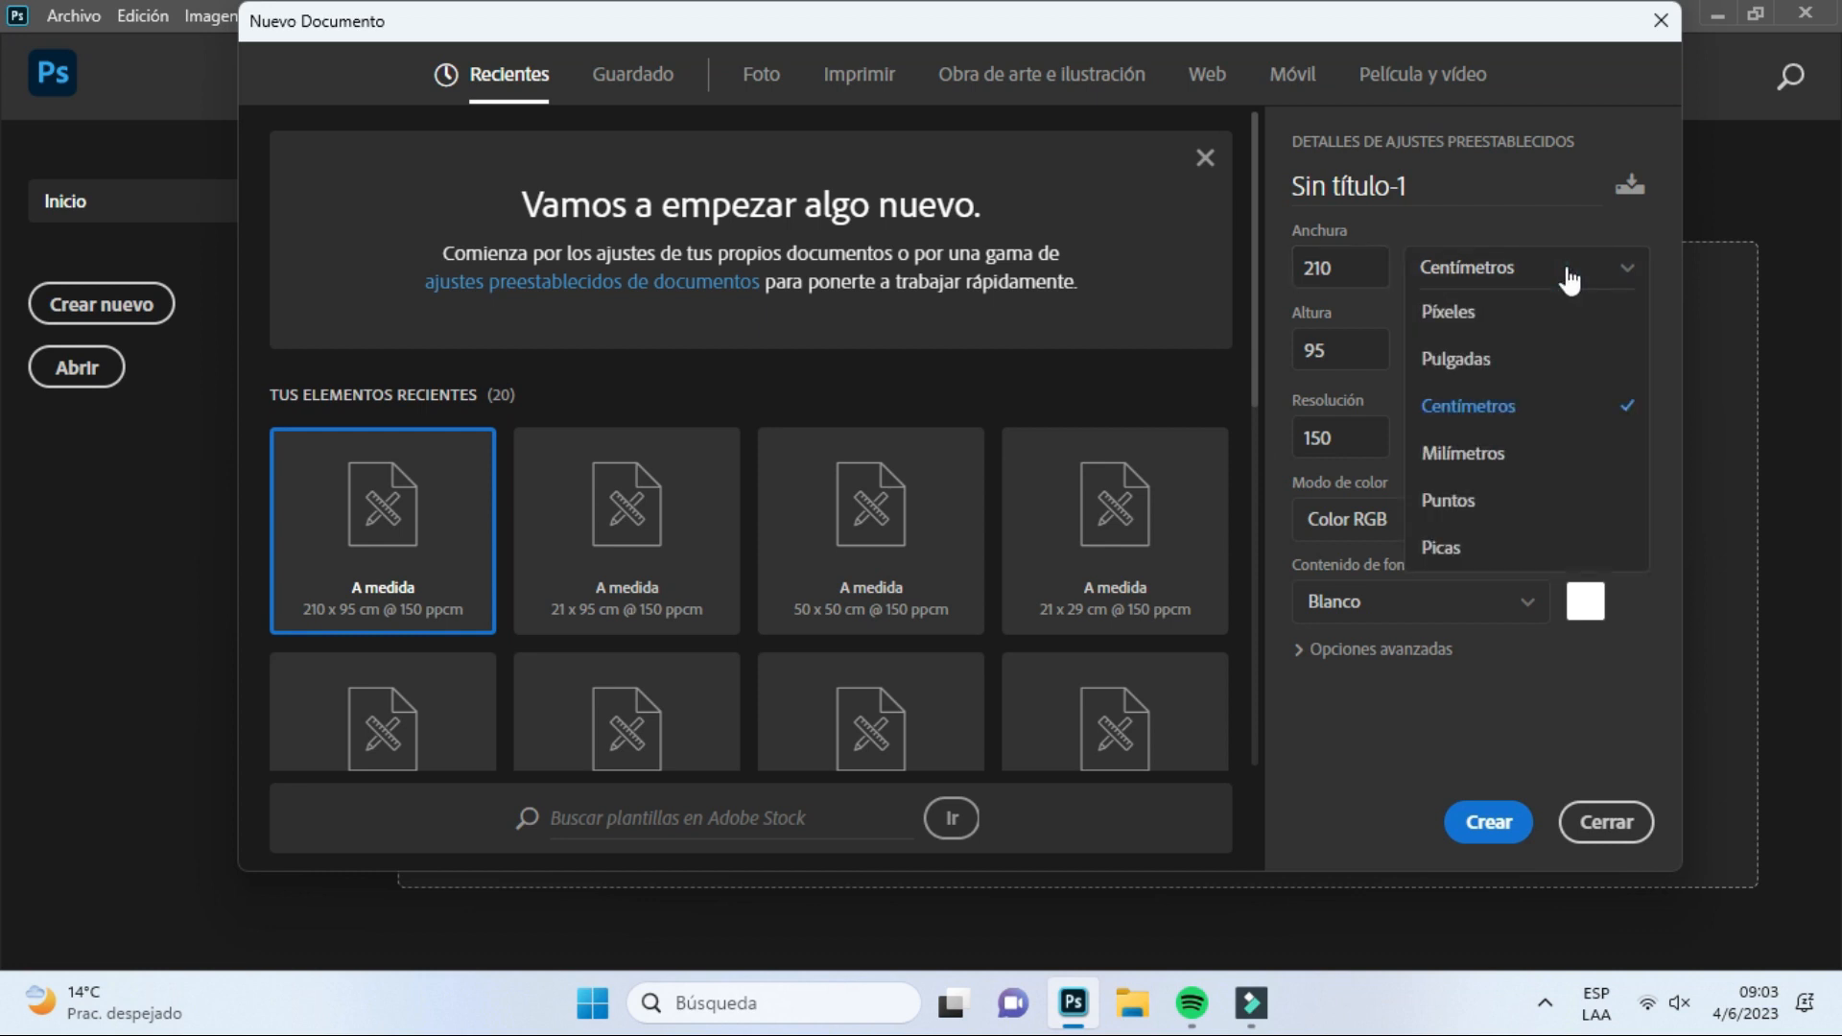
{"action": "left_click", "coordinate": [1505, 453]}
{"action": "left_click", "coordinate": [1366, 267]}
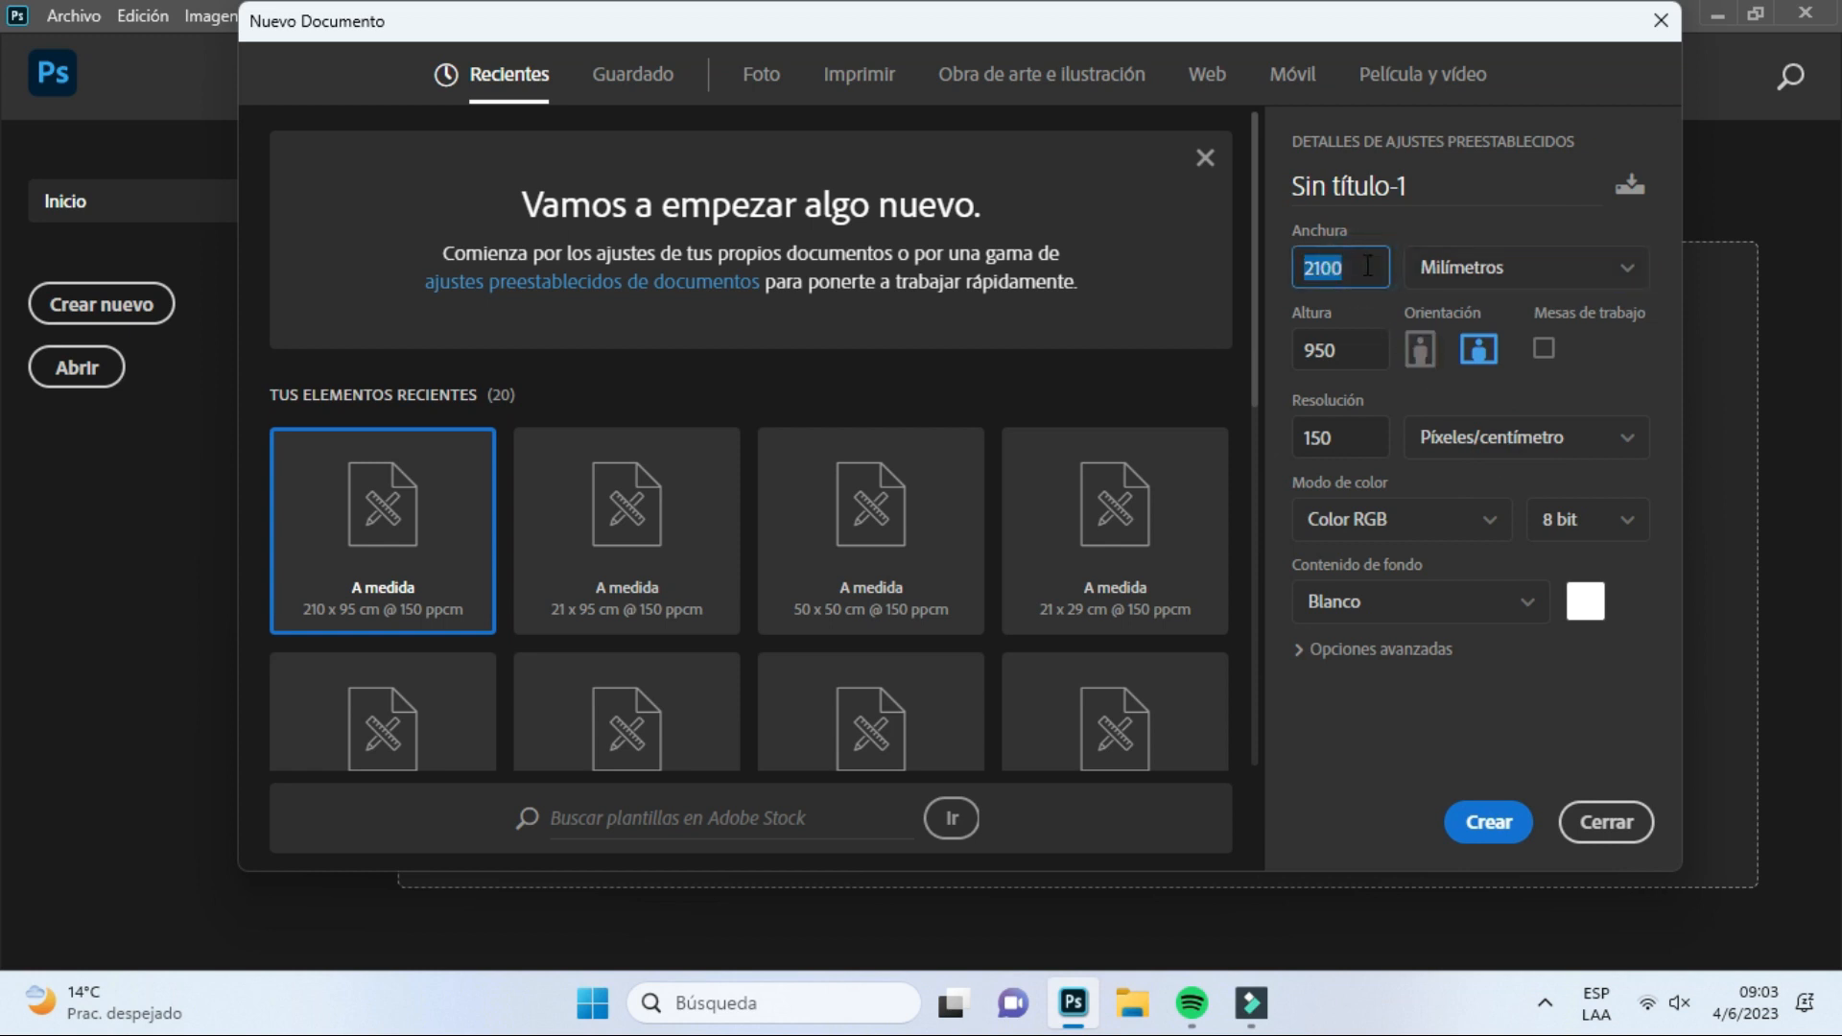
{"action": "left_click", "coordinate": [1367, 267]}
{"action": "left_click", "coordinate": [1348, 355]}
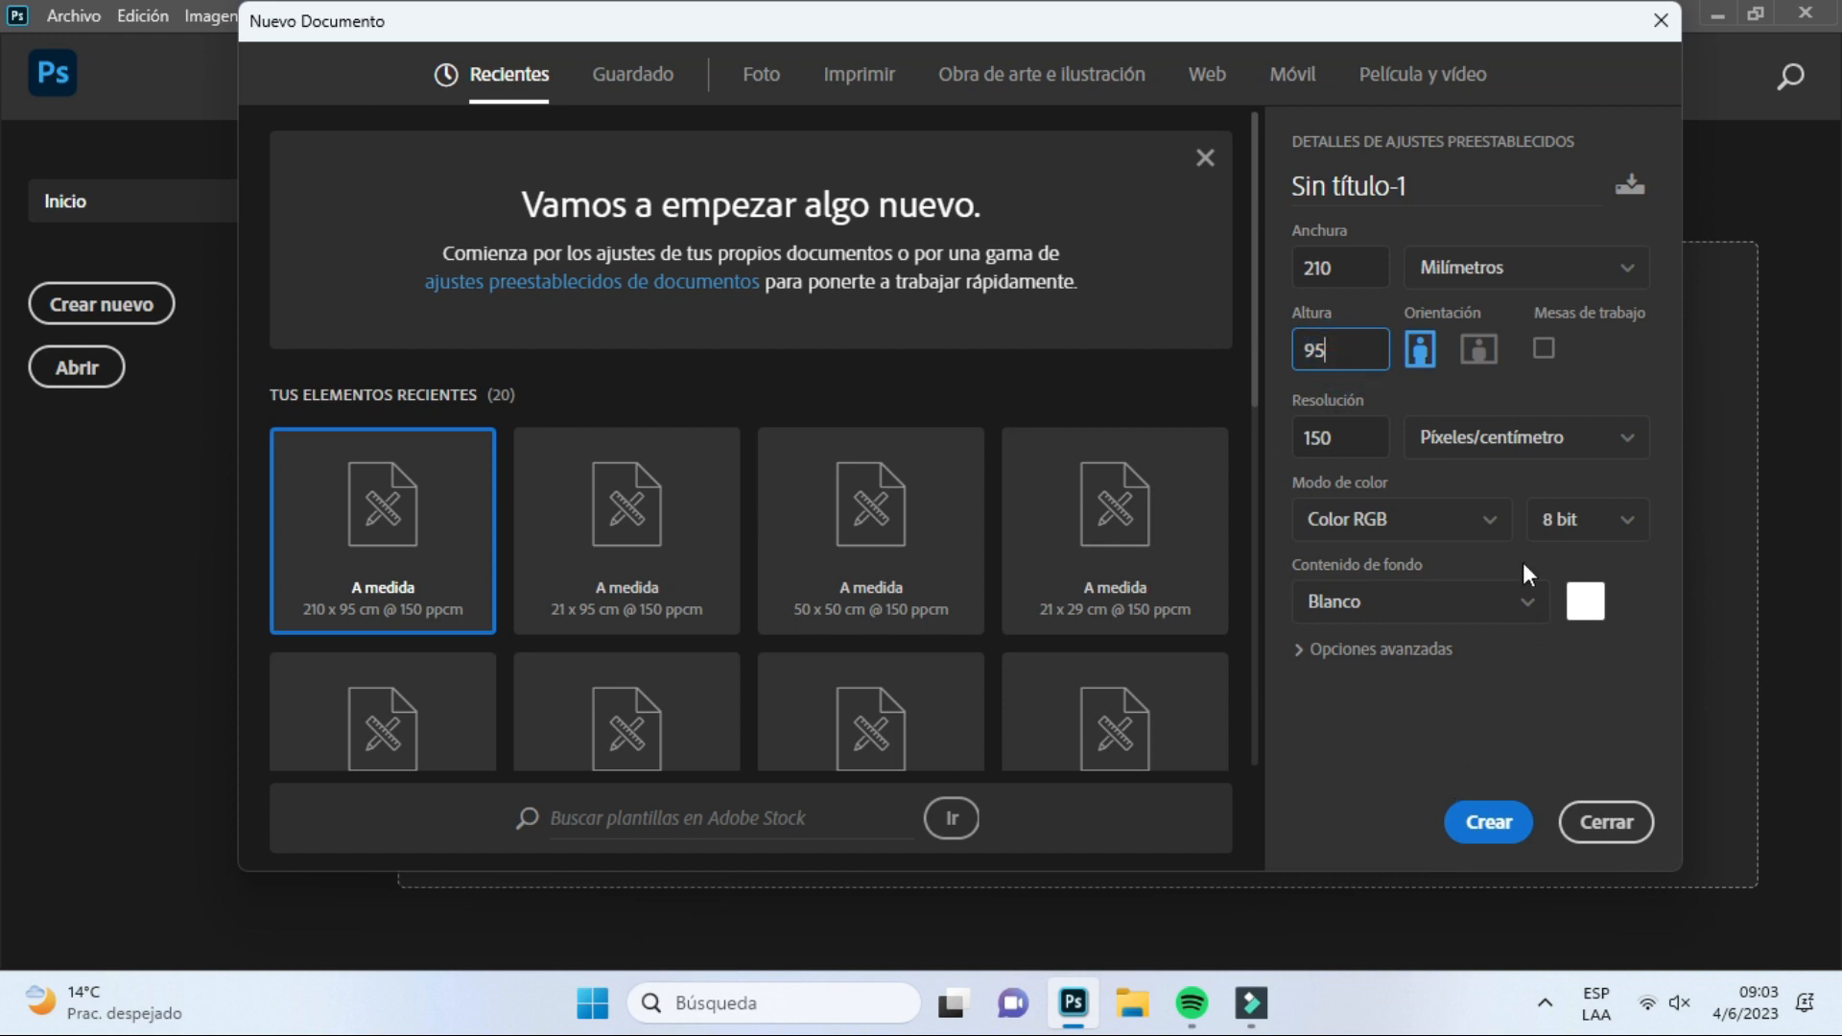
{"action": "left_click", "coordinate": [1474, 822]}
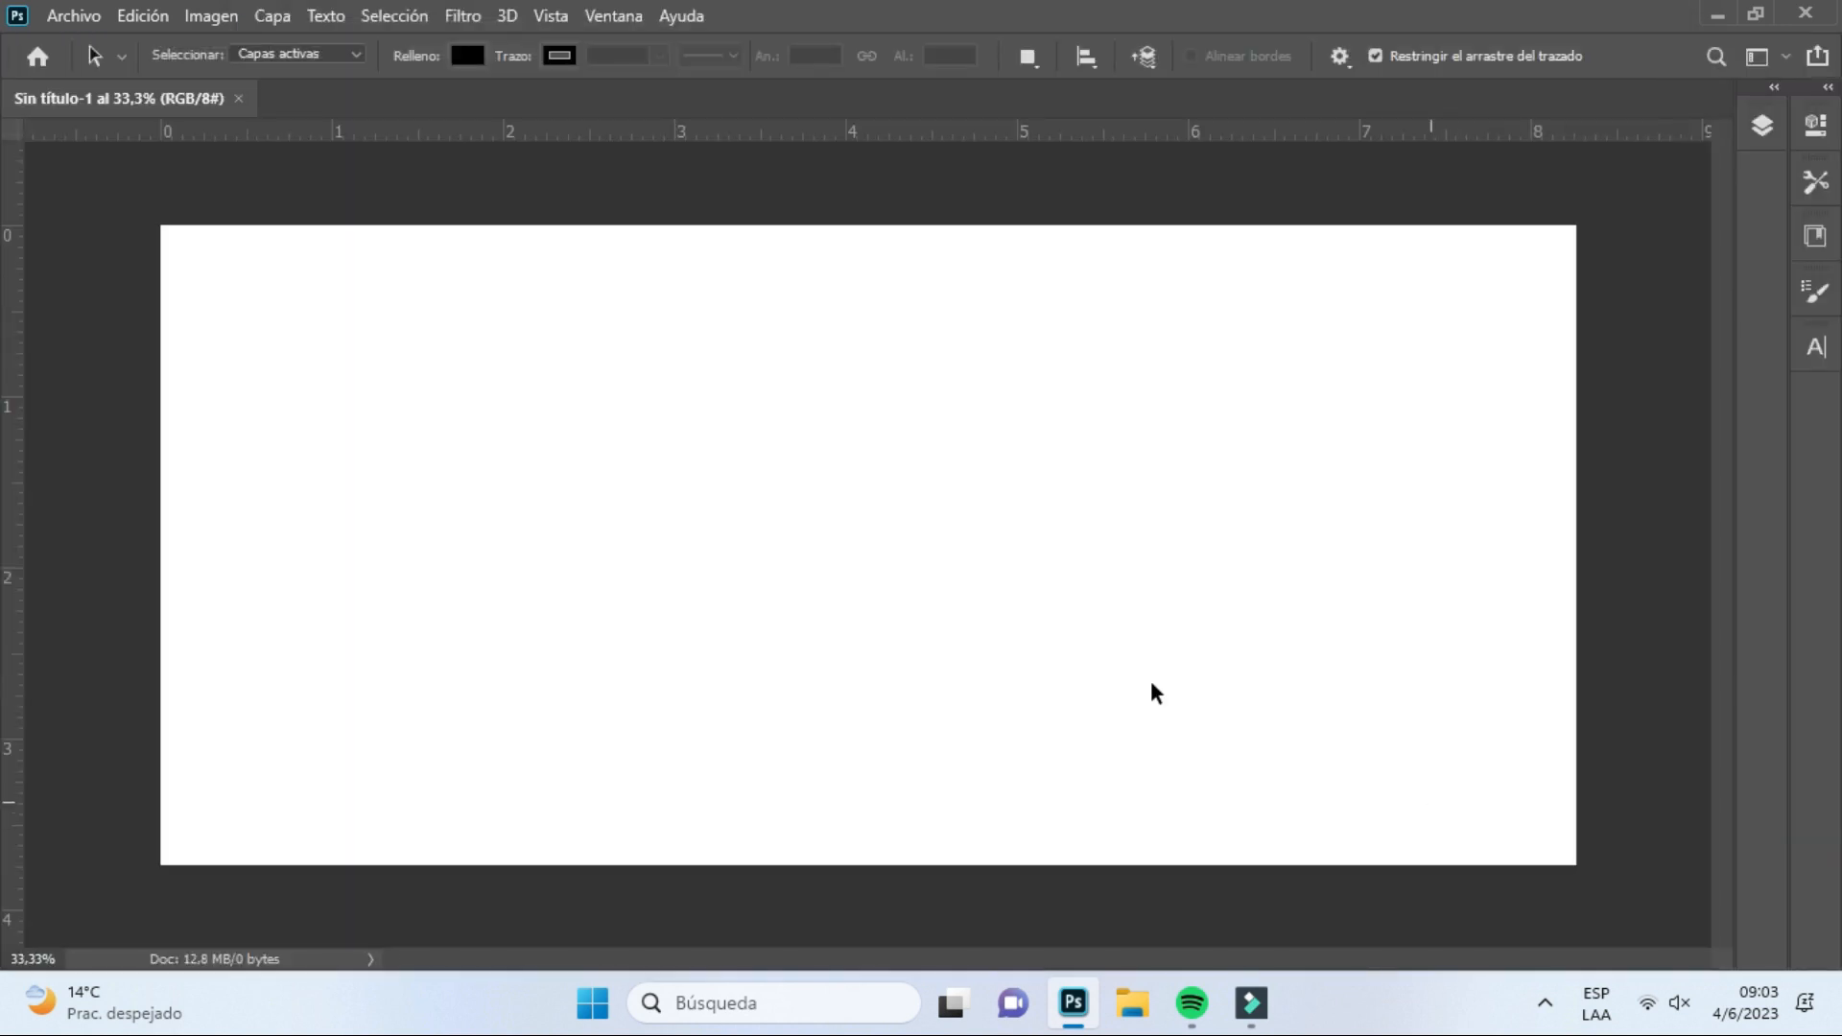
Place the wallpaperbetter image from the spiderman folder in Descargas as an embedded element, browsing the files as large icons
{"action": "left_click", "coordinate": [75, 17]}
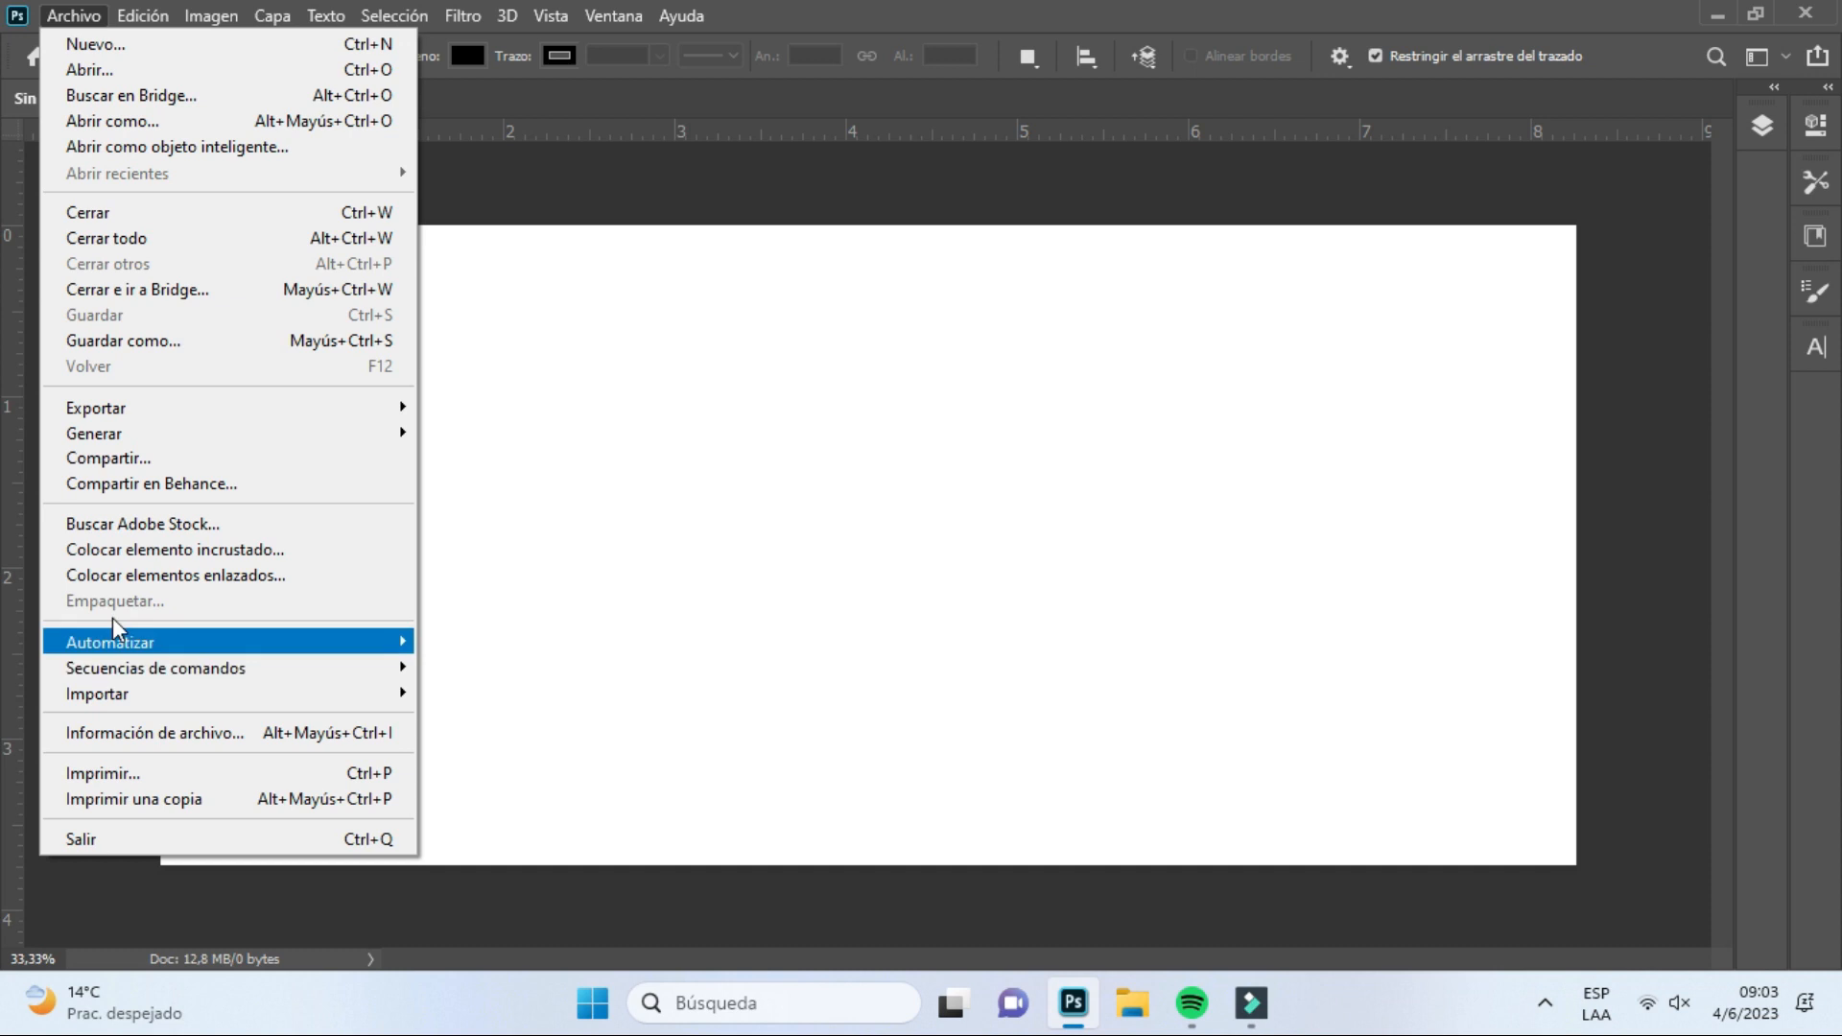
{"action": "left_click", "coordinate": [155, 548]}
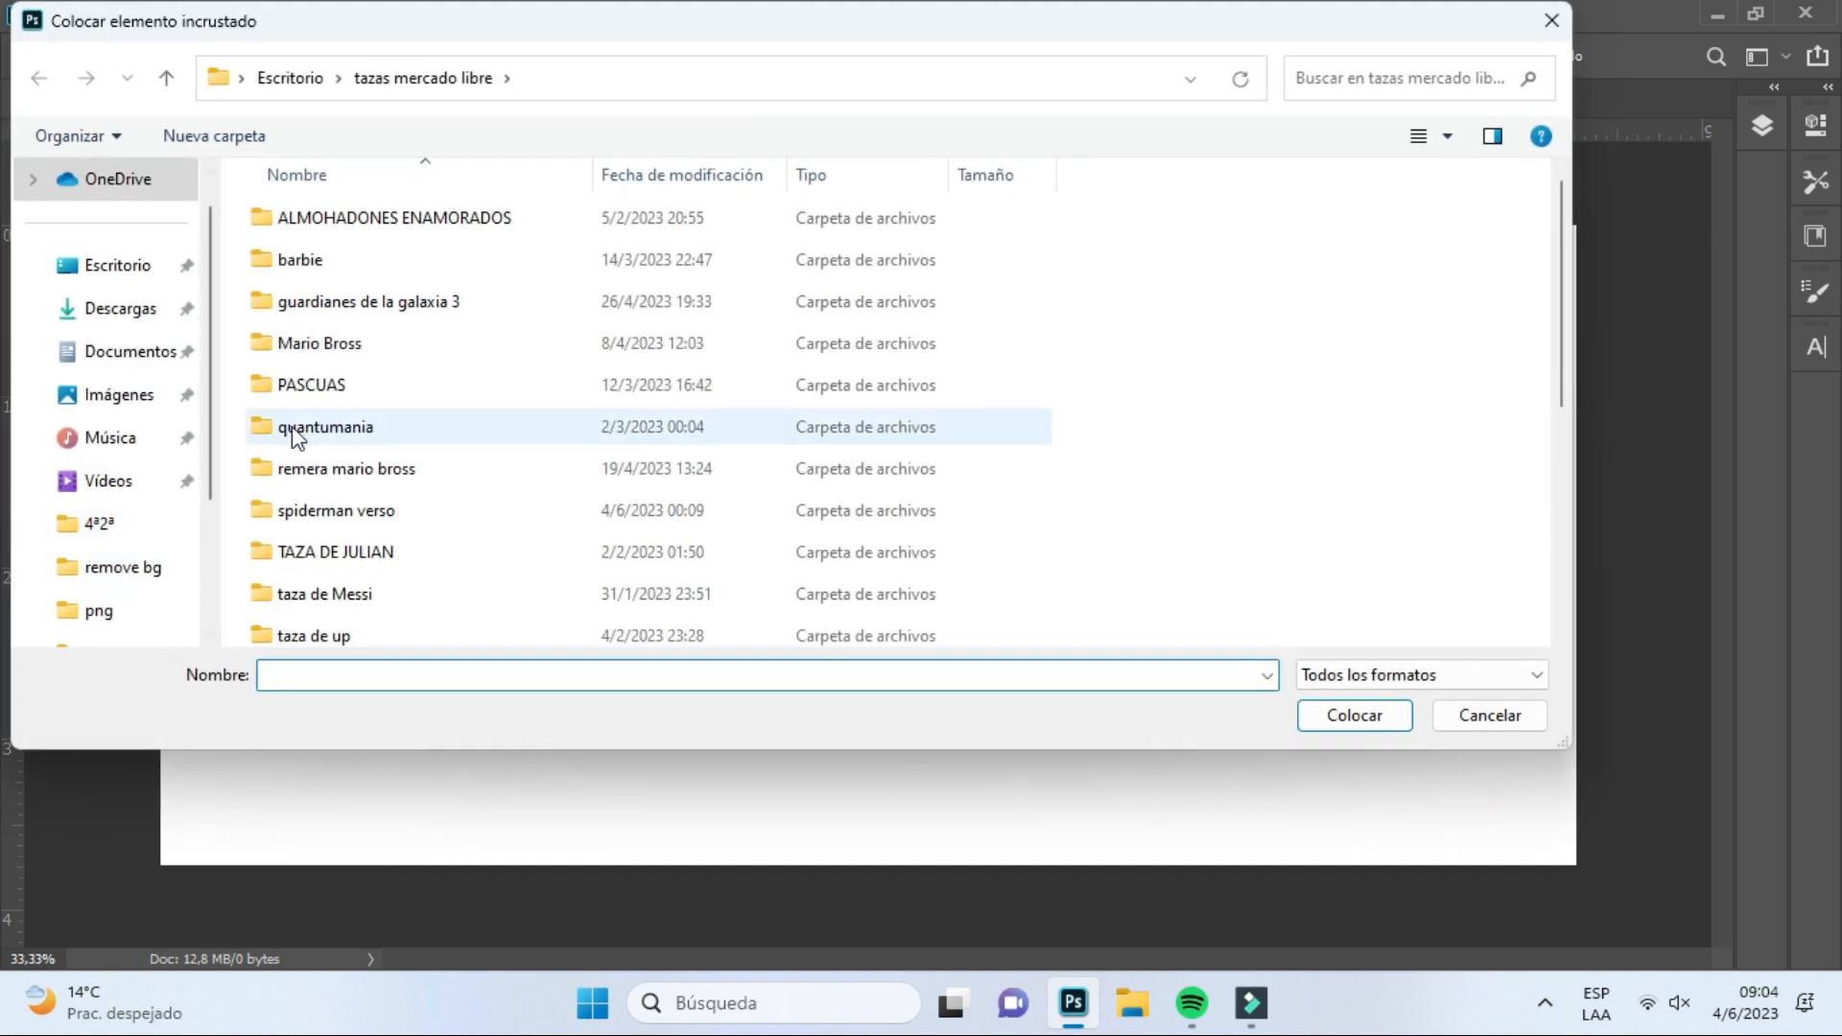
{"action": "left_click", "coordinate": [105, 257]}
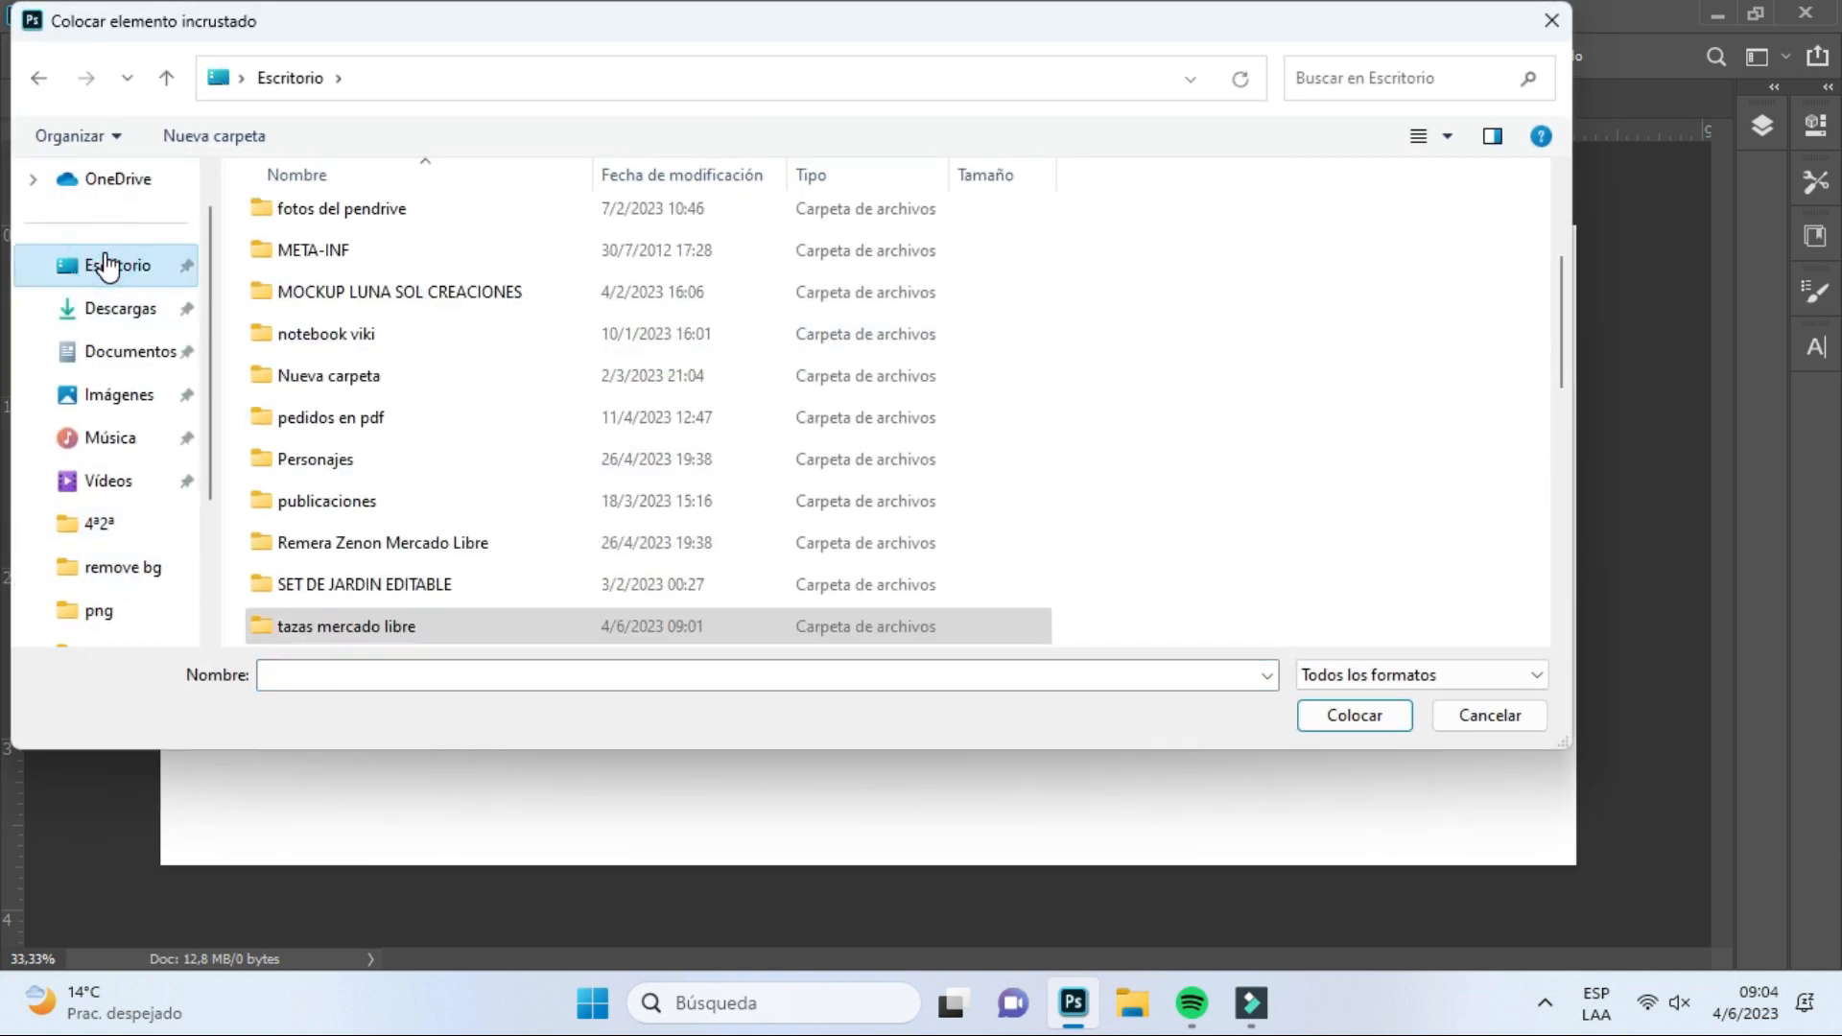
{"action": "left_click", "coordinate": [101, 308]}
{"action": "double_click", "coordinate": [292, 267]}
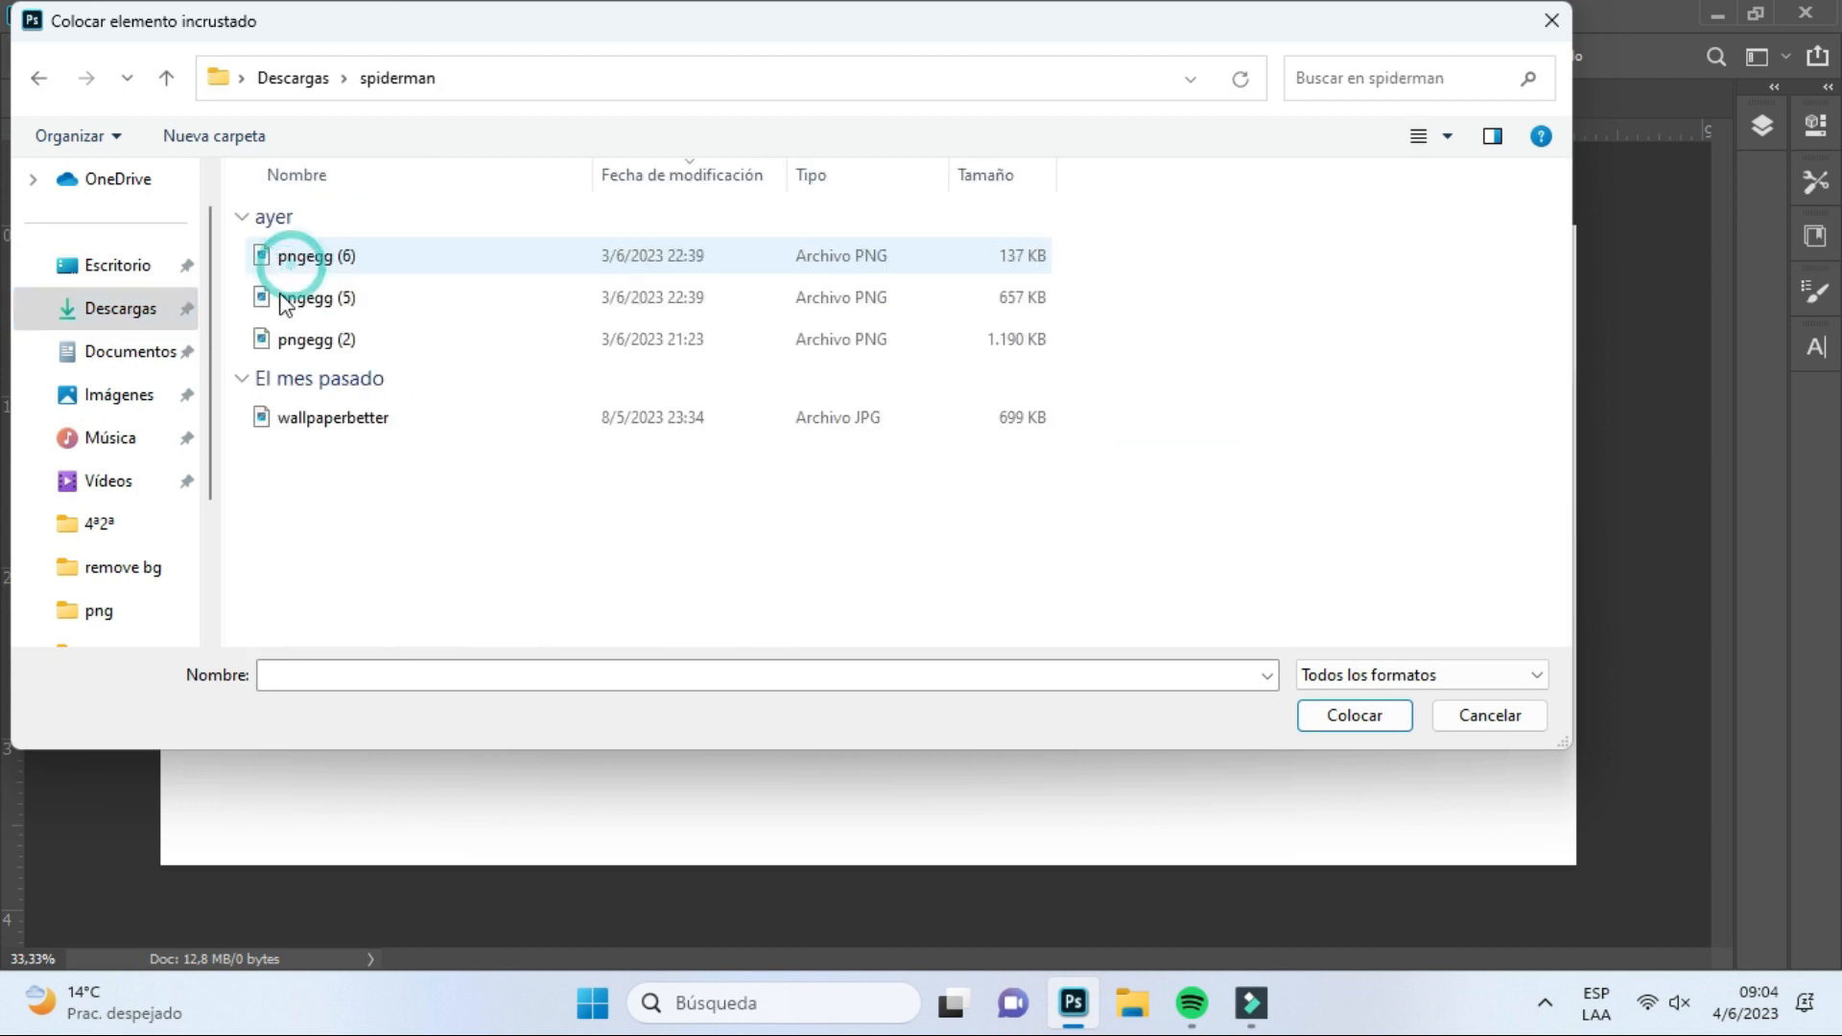
{"action": "left_click", "coordinate": [1448, 137]}
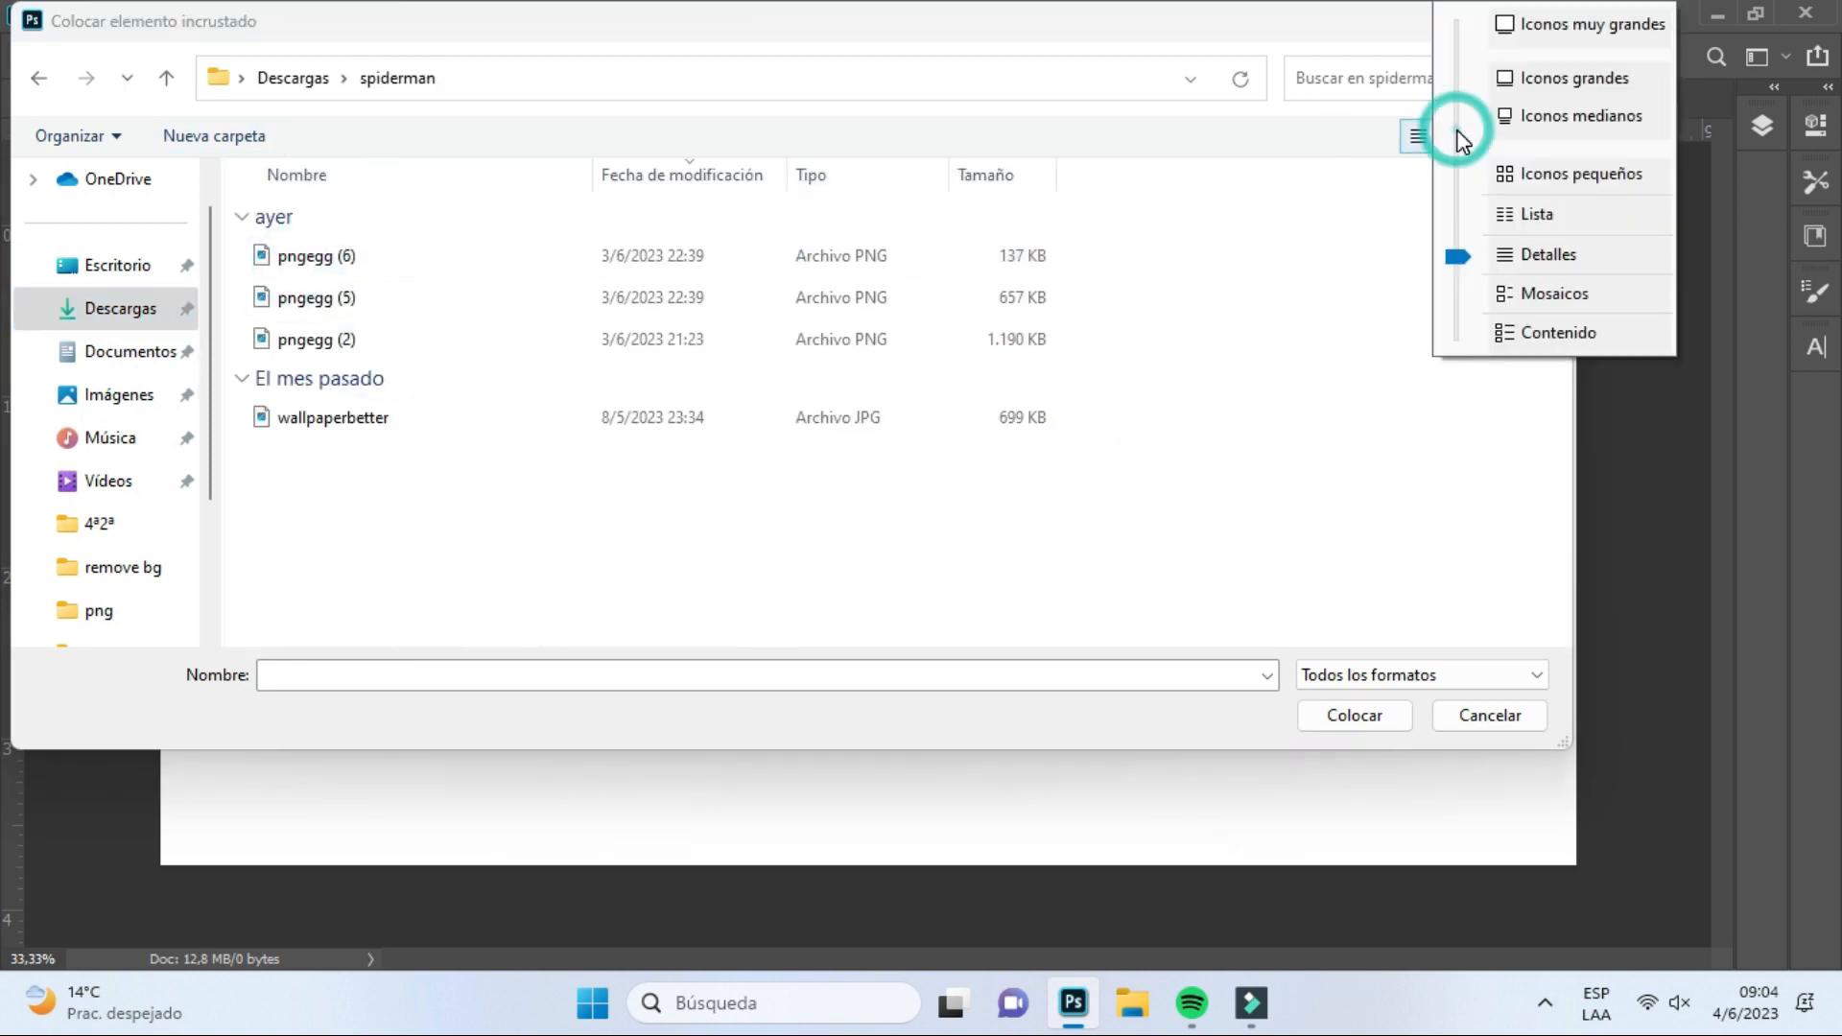
{"action": "left_click", "coordinate": [1571, 88]}
{"action": "scroll", "coordinate": [803, 470], "scroll_direction": "down", "scroll_amount": 3}
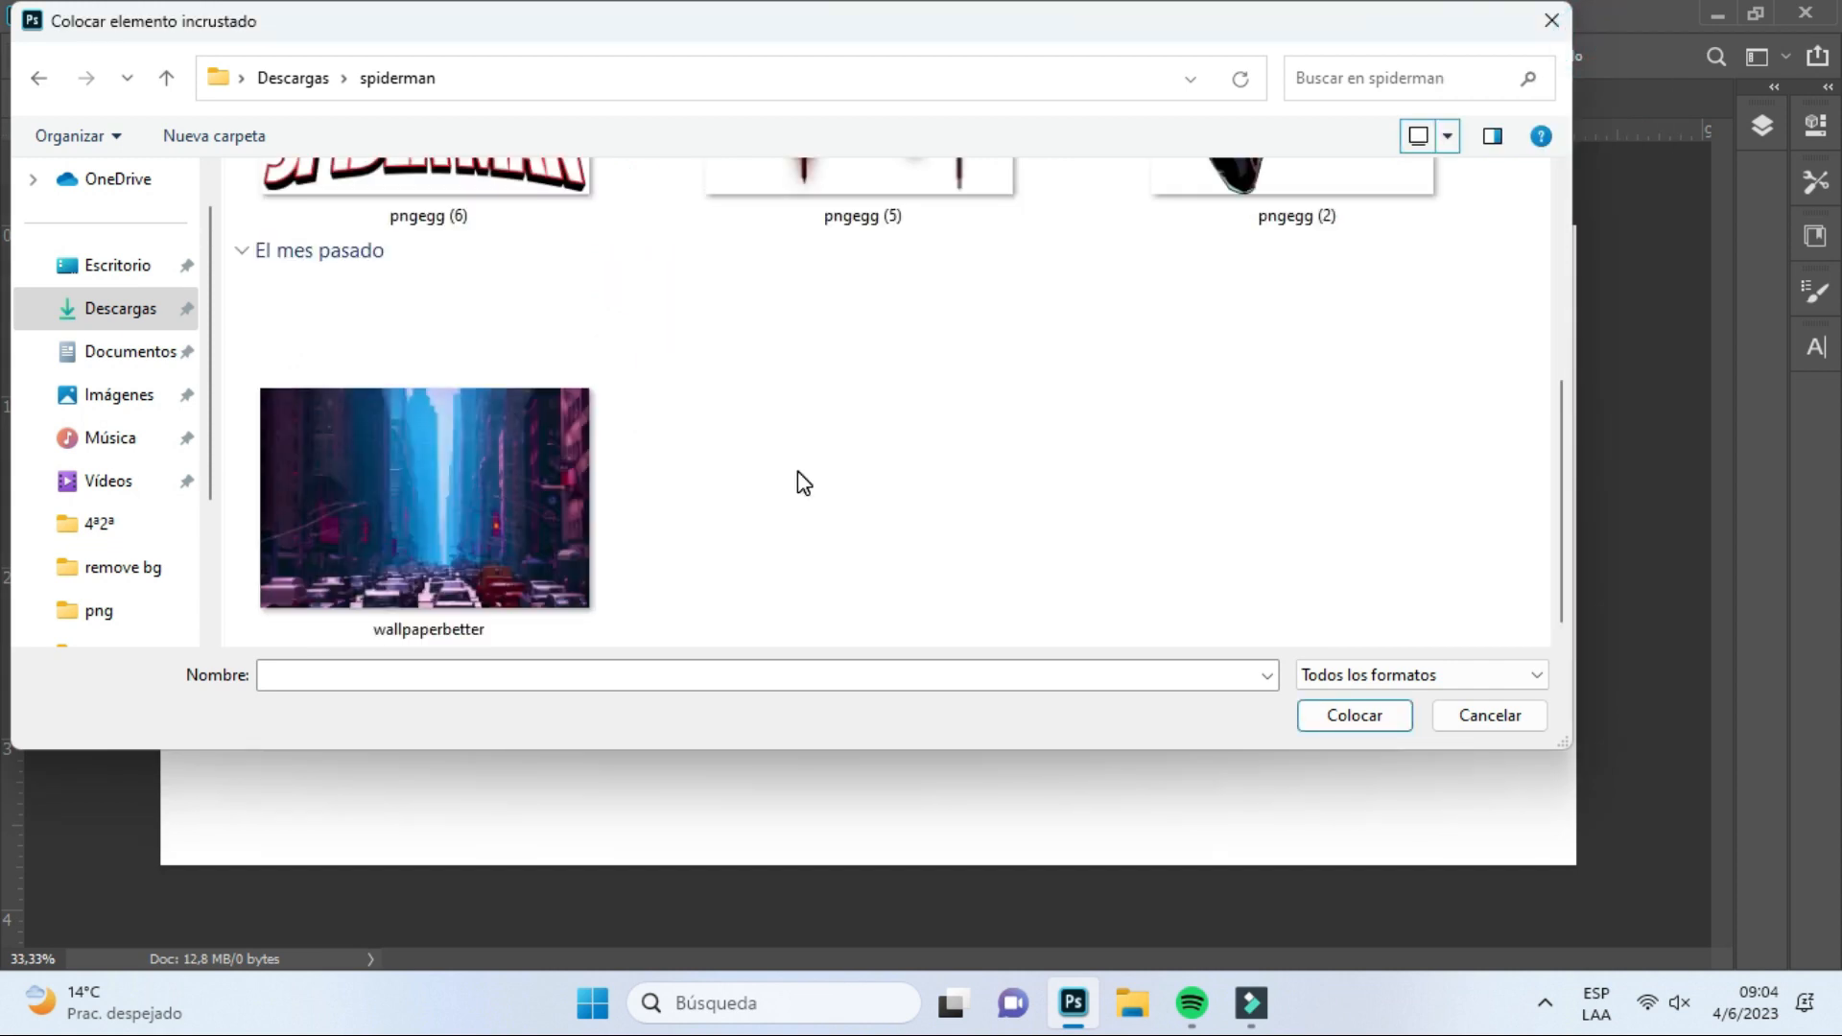
{"action": "left_click", "coordinate": [409, 548]}
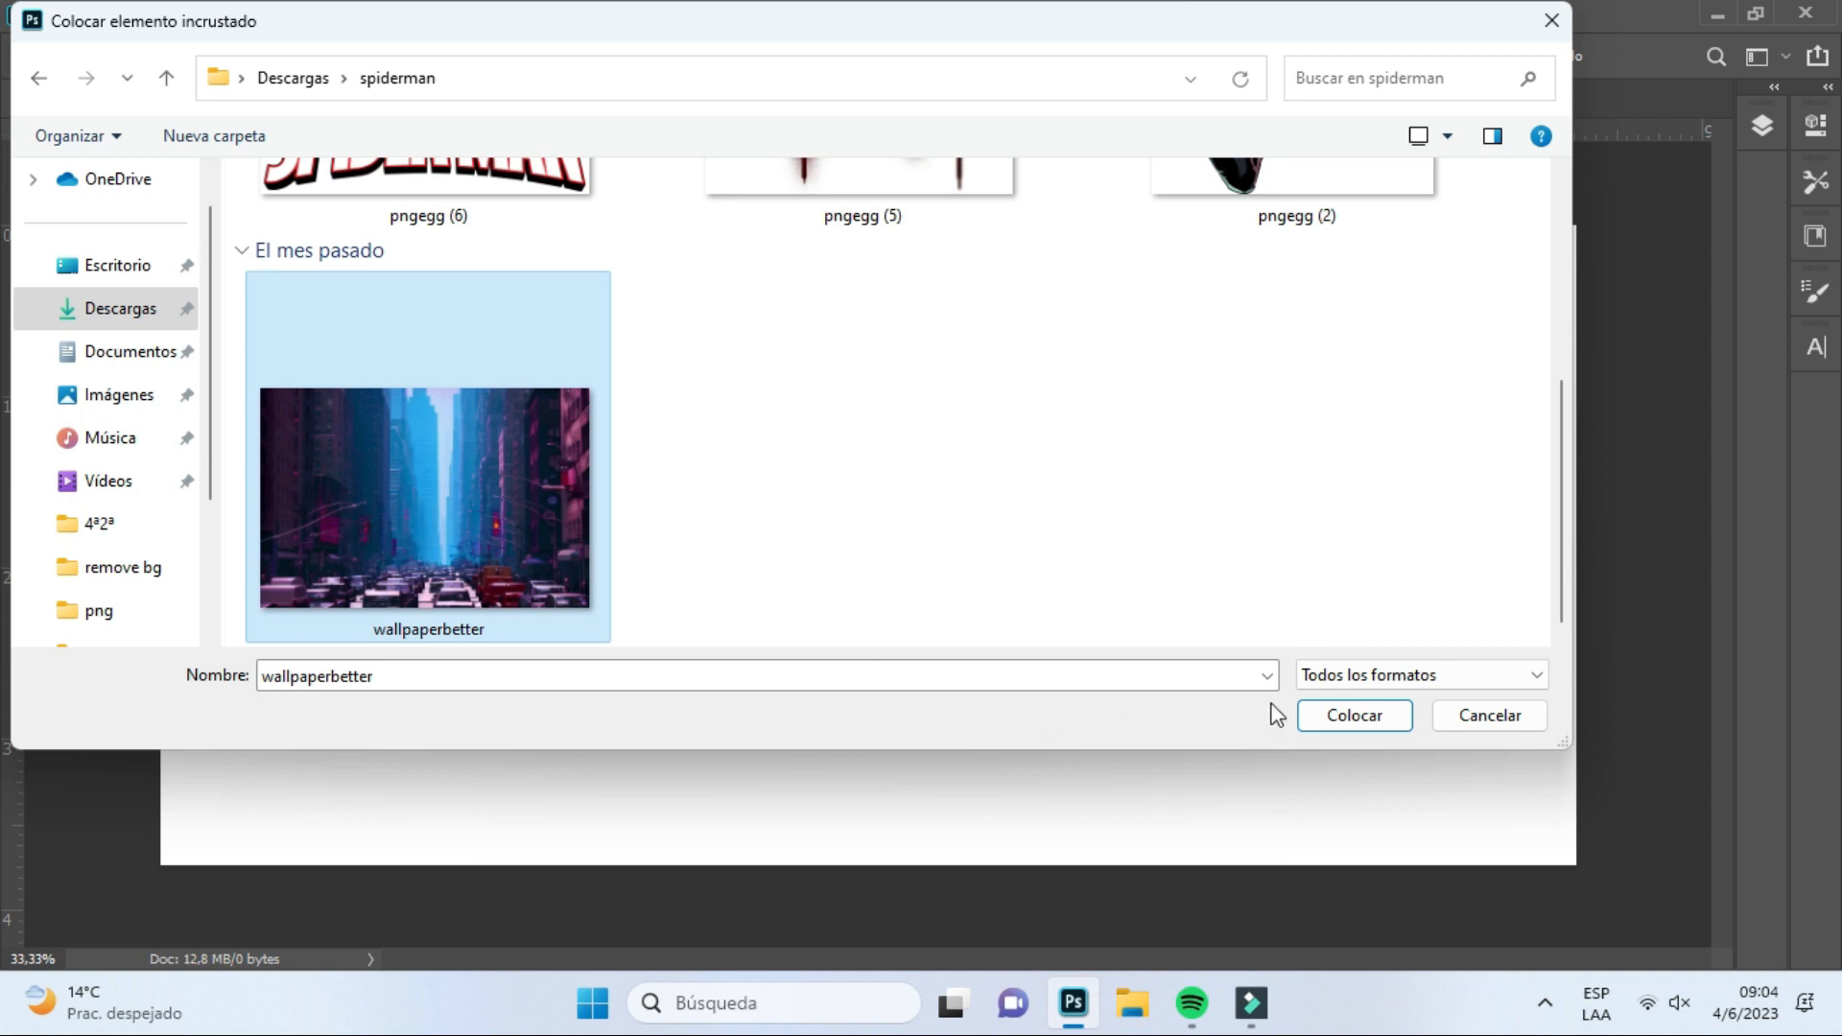
{"action": "left_click", "coordinate": [1355, 727]}
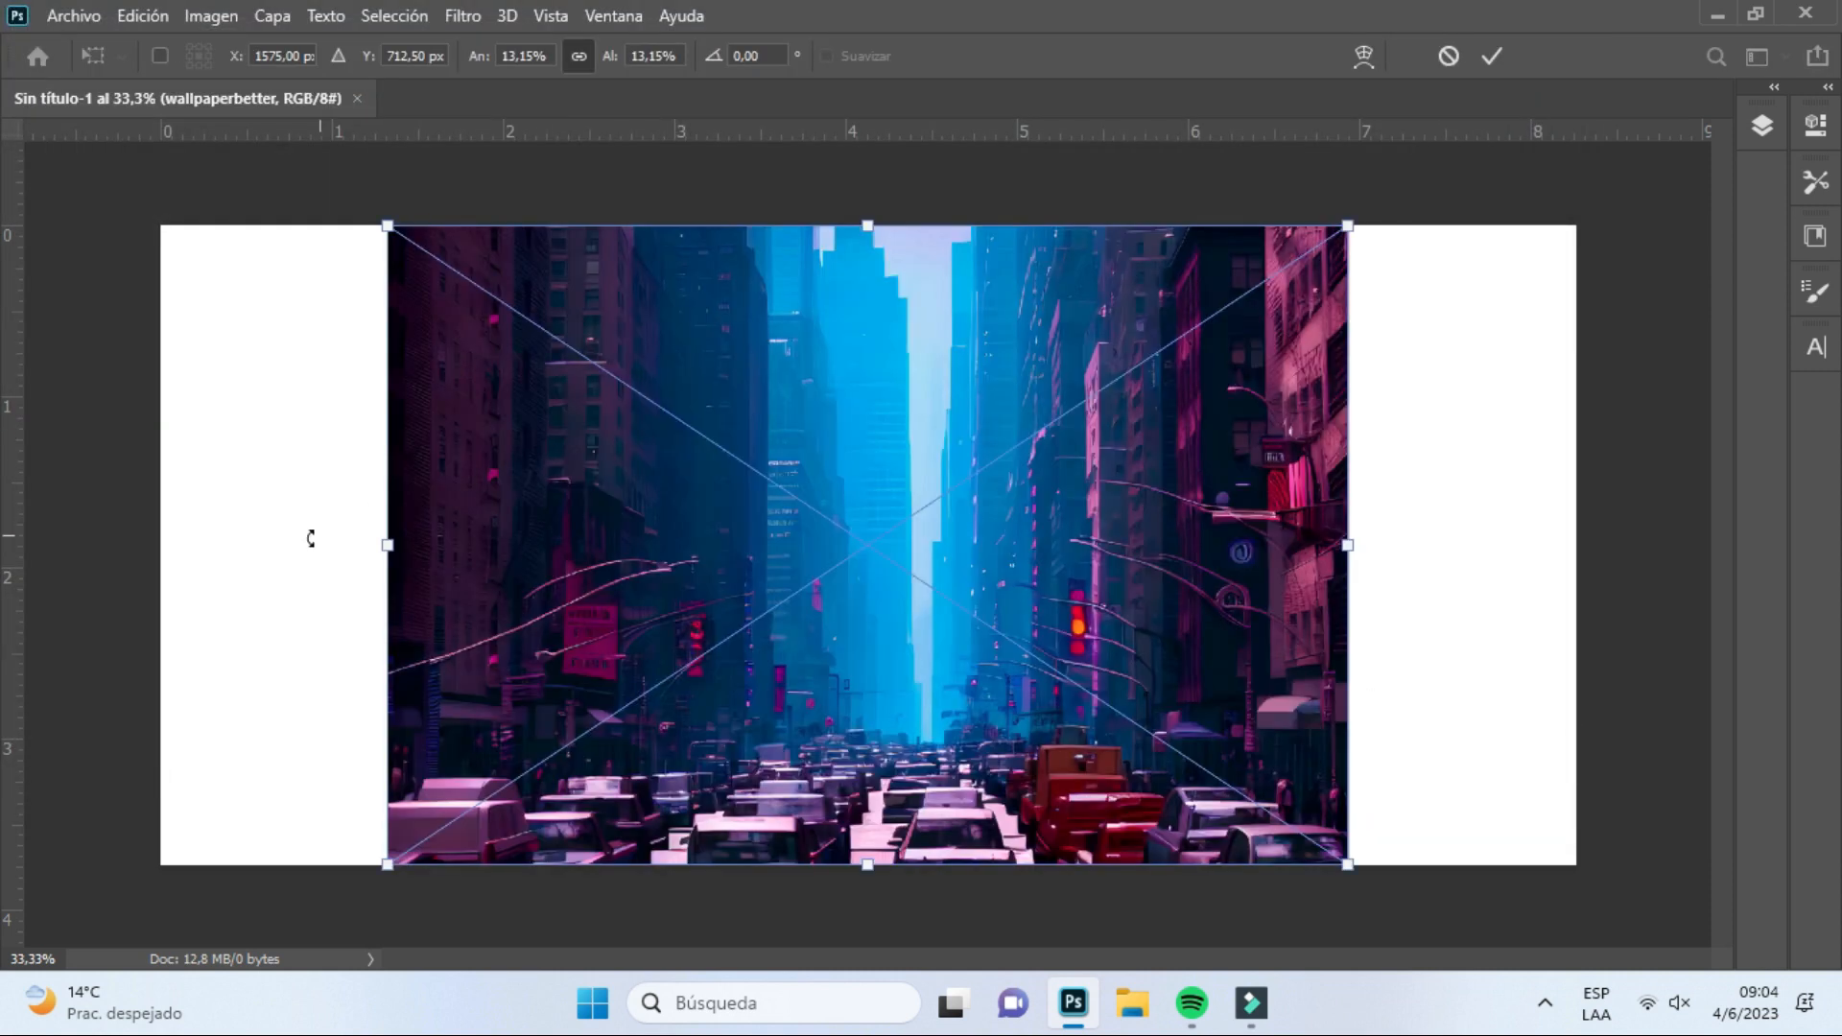
Stretch the placed city image out to both canvas sides, about 19.5% wide by 13.2% high, and commit it
{"action": "mouse_move", "coordinate": [388, 545]}
{"action": "left_mouse_down"}
{"action": "mouse_move", "coordinate": [224, 545]}
{"action": "mouse_move", "coordinate": [382, 555]}
{"action": "left_mouse_up"}
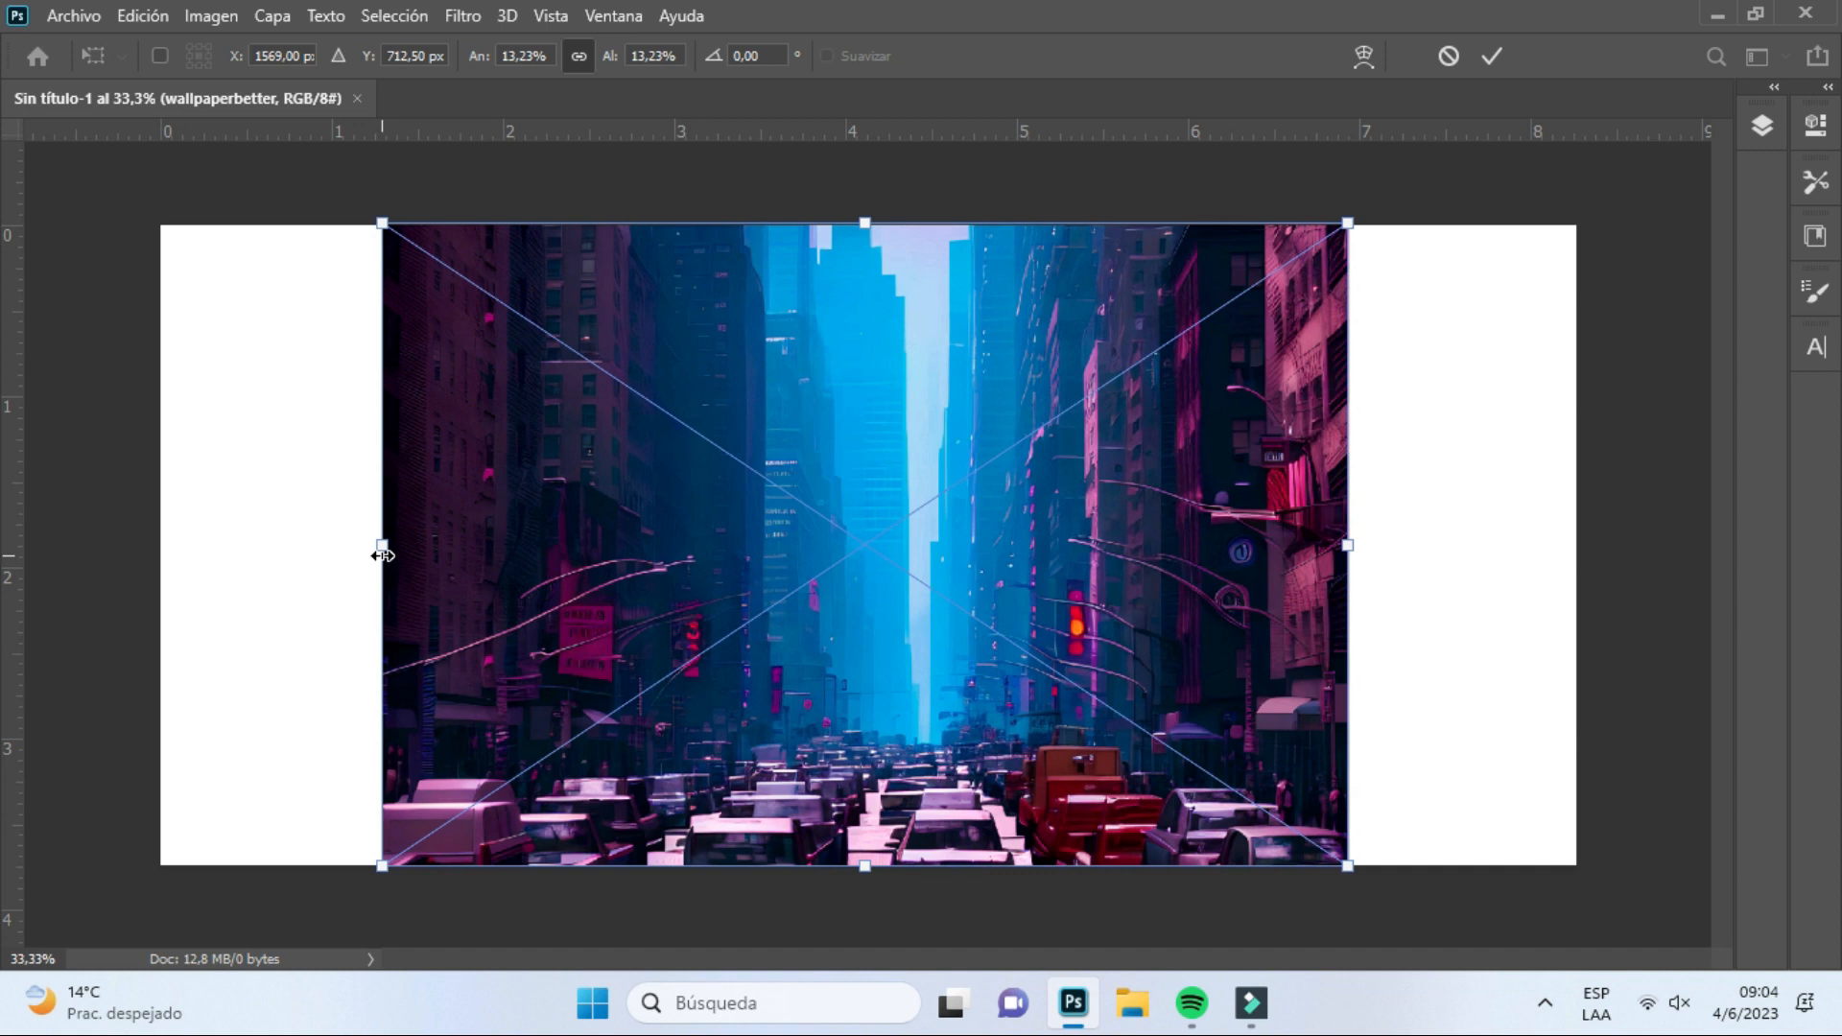
{"action": "left_click_drag", "start_coordinate": [388, 549], "coordinate": [163, 549]}
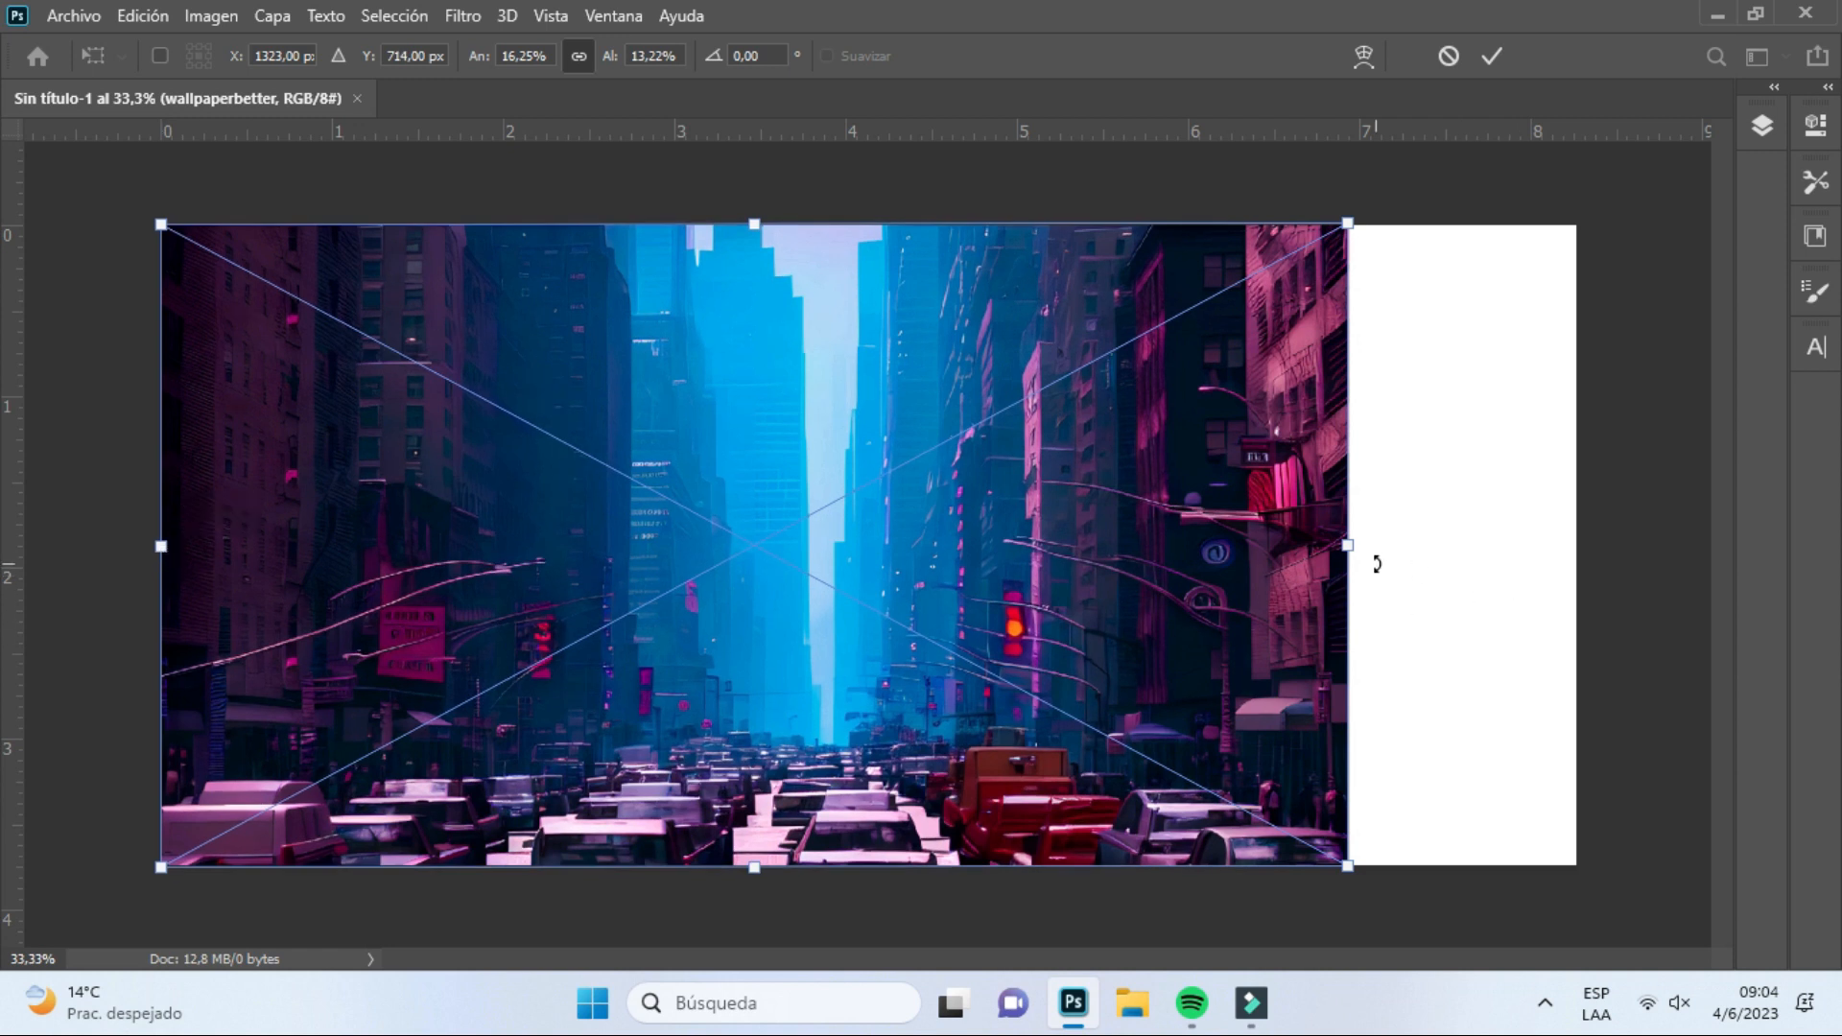
{"action": "left_click_drag", "start_coordinate": [1349, 547], "coordinate": [1588, 555]}
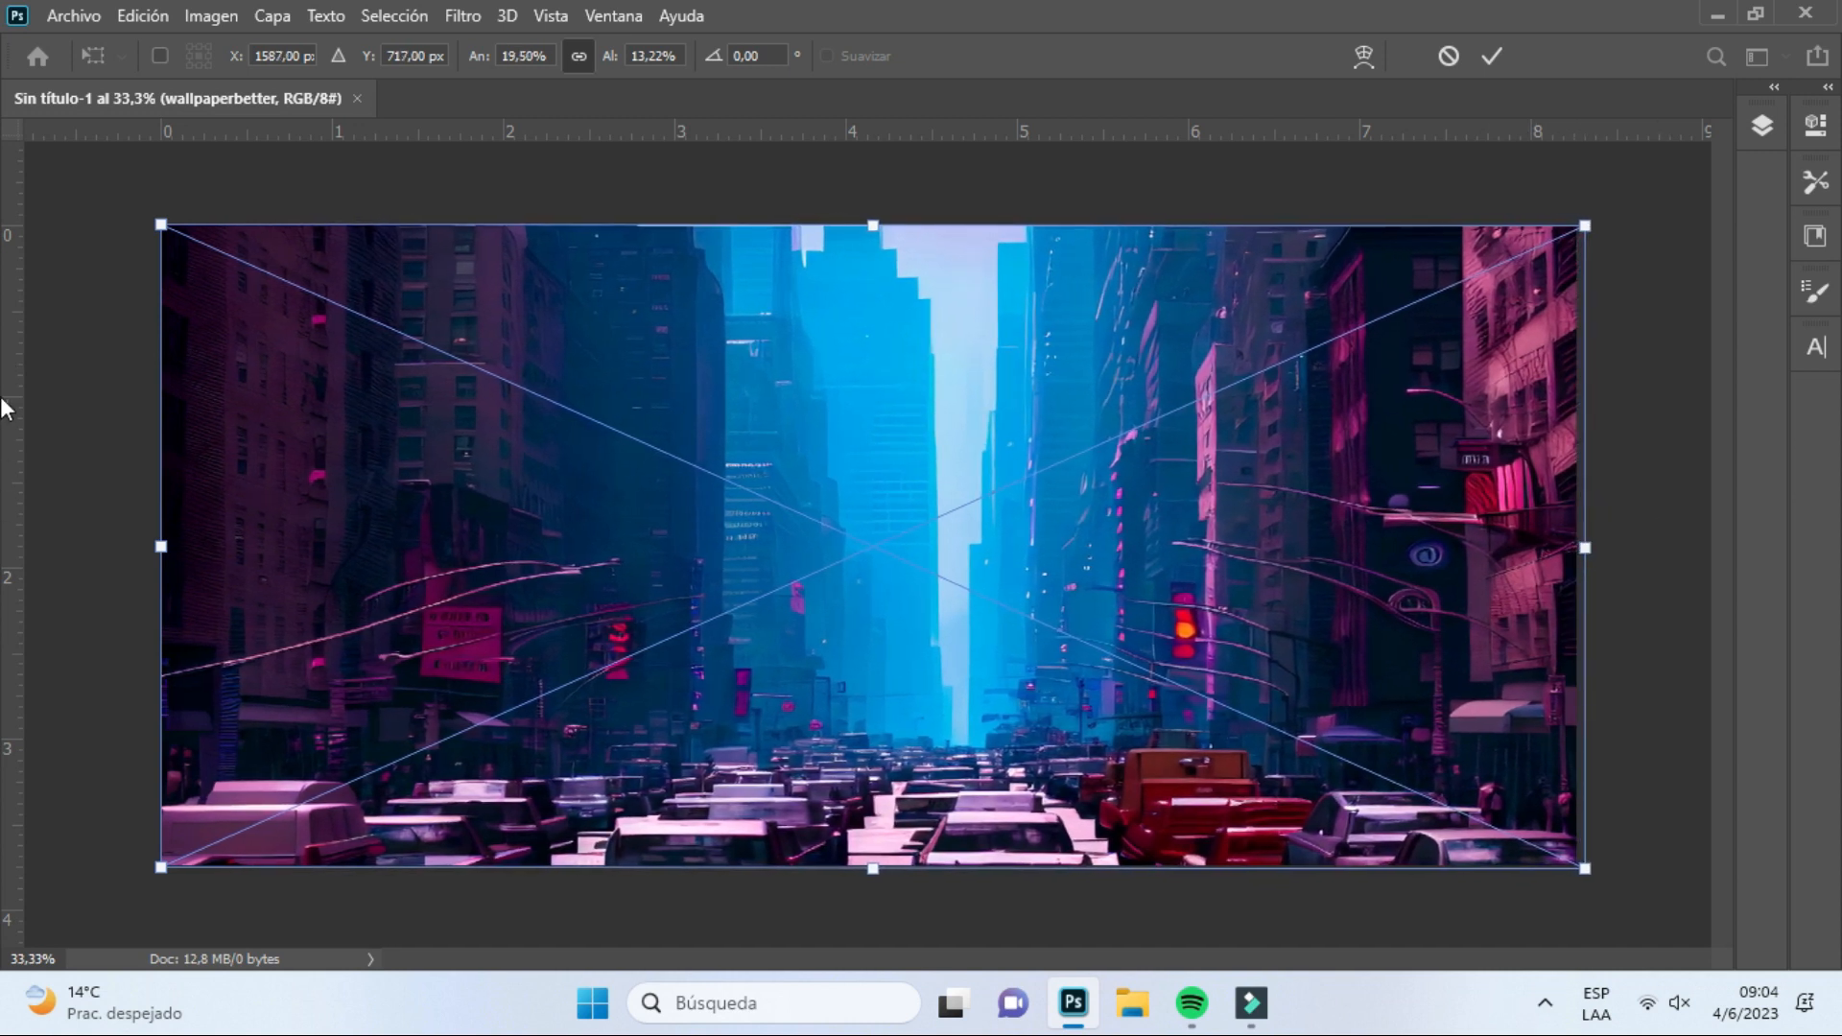
{"action": "left_click", "coordinate": [1492, 56]}
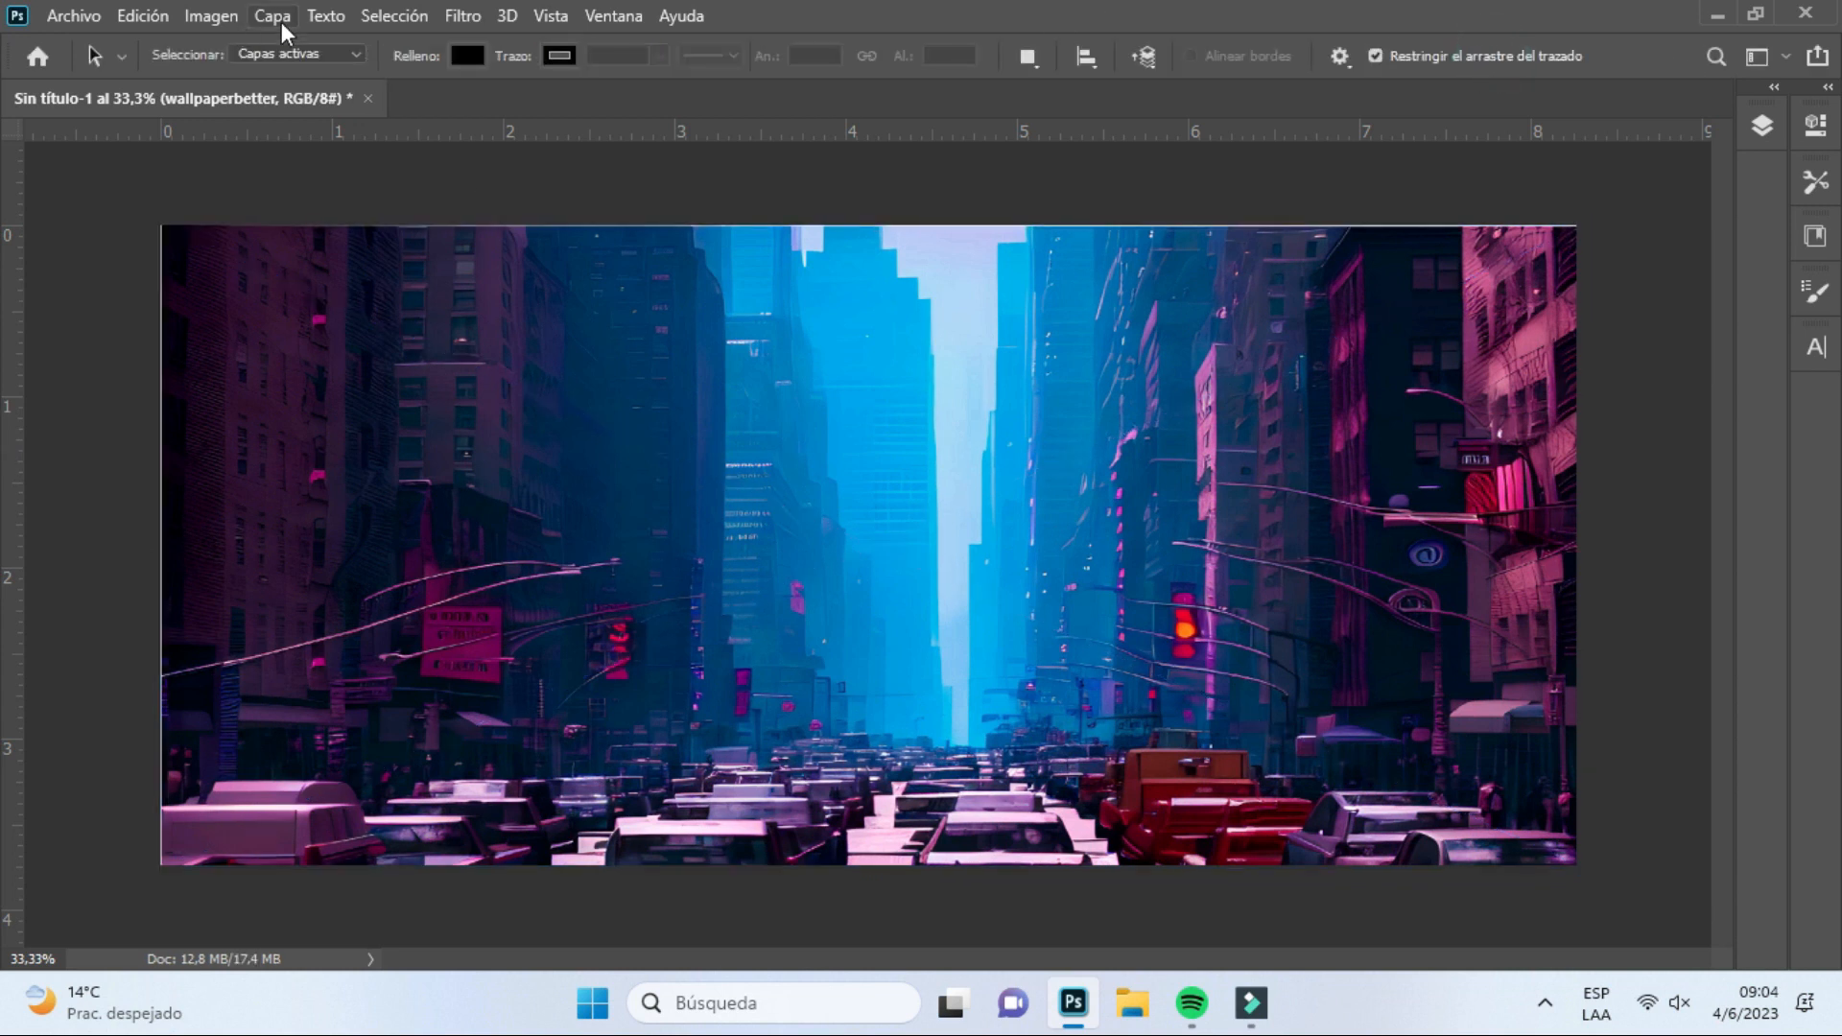
Show the tools panel and switch it to a single column
{"action": "left_click", "coordinate": [599, 17]}
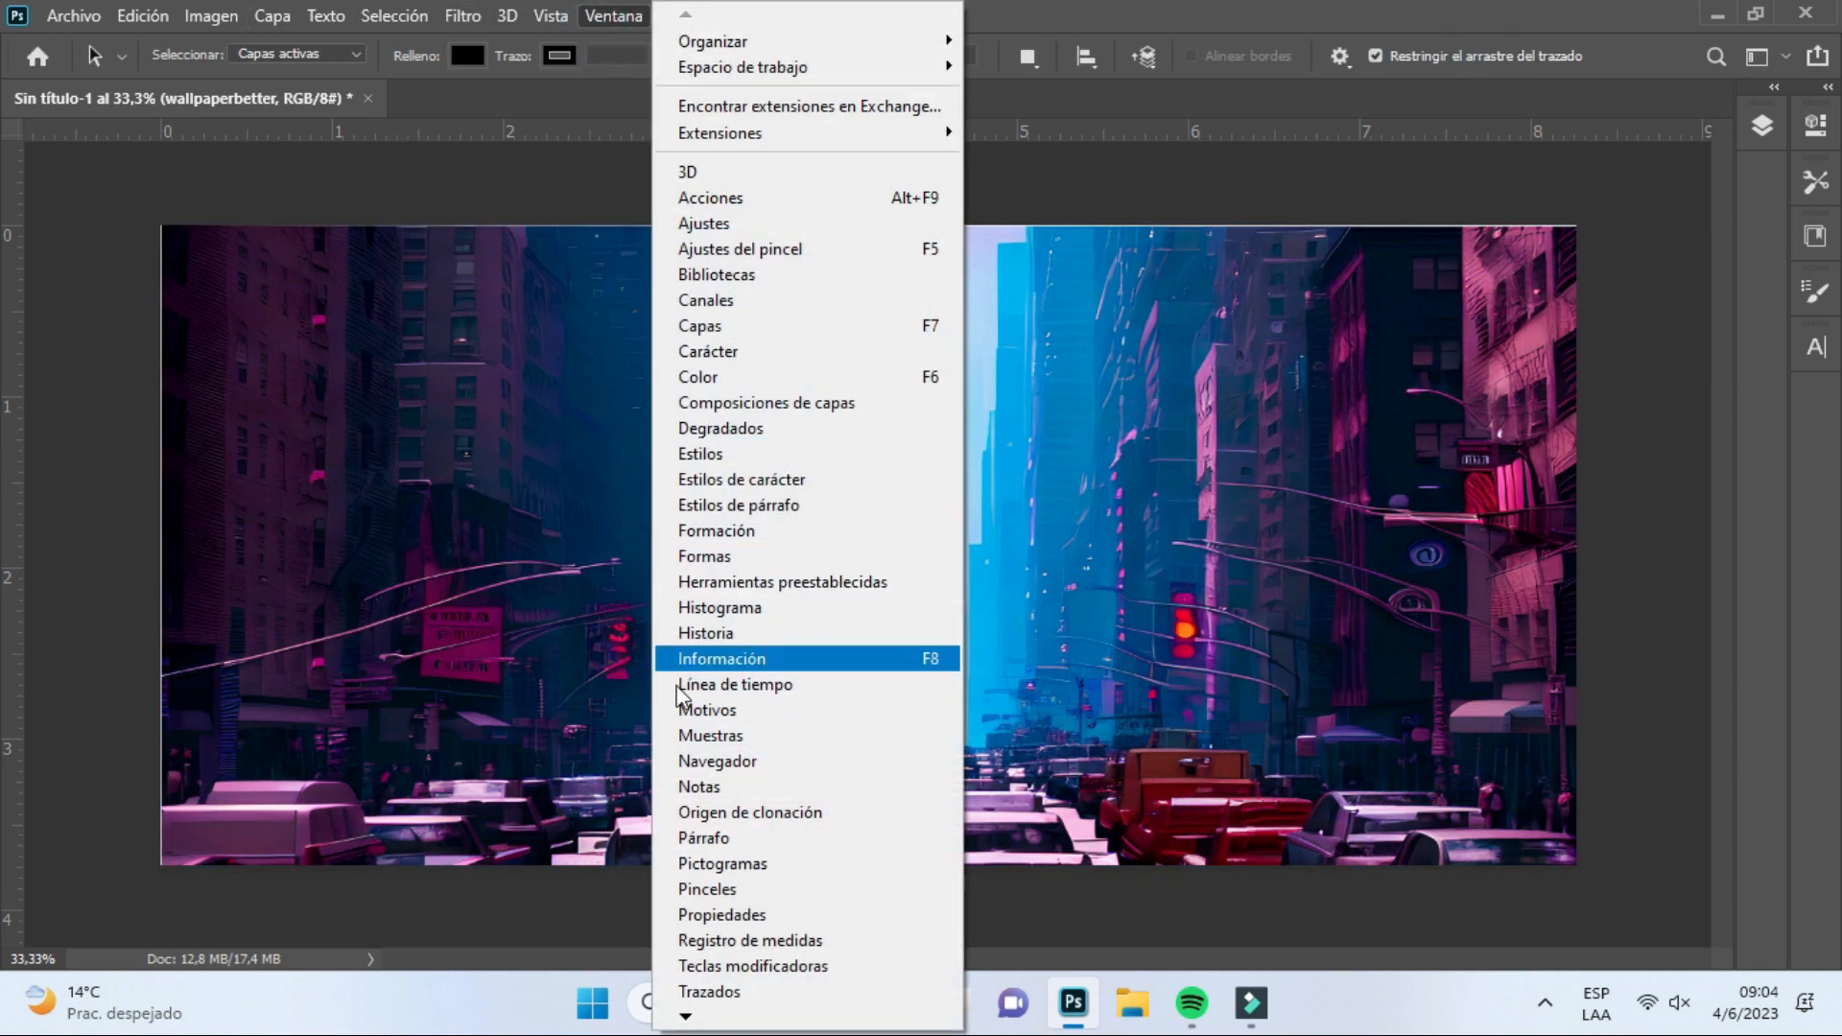
{"action": "left_click", "coordinate": [685, 1015]}
{"action": "left_click", "coordinate": [685, 1015]}
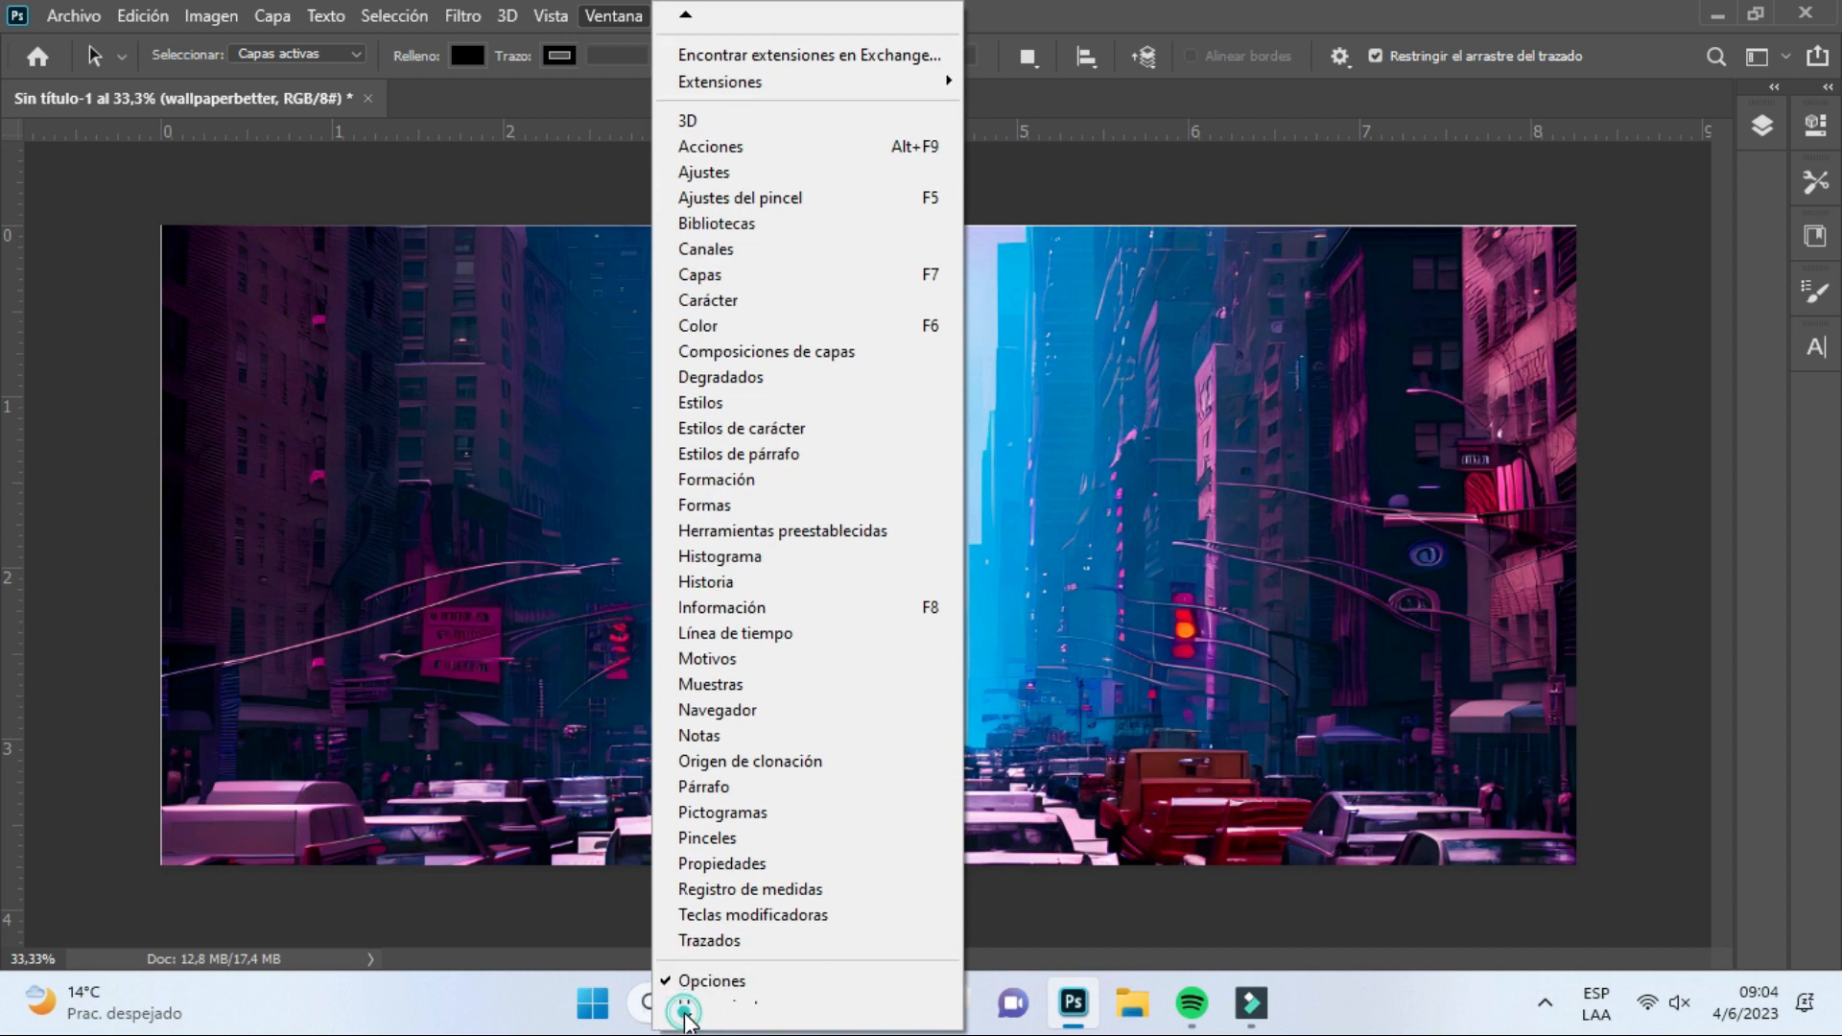
{"action": "left_click", "coordinate": [699, 994]}
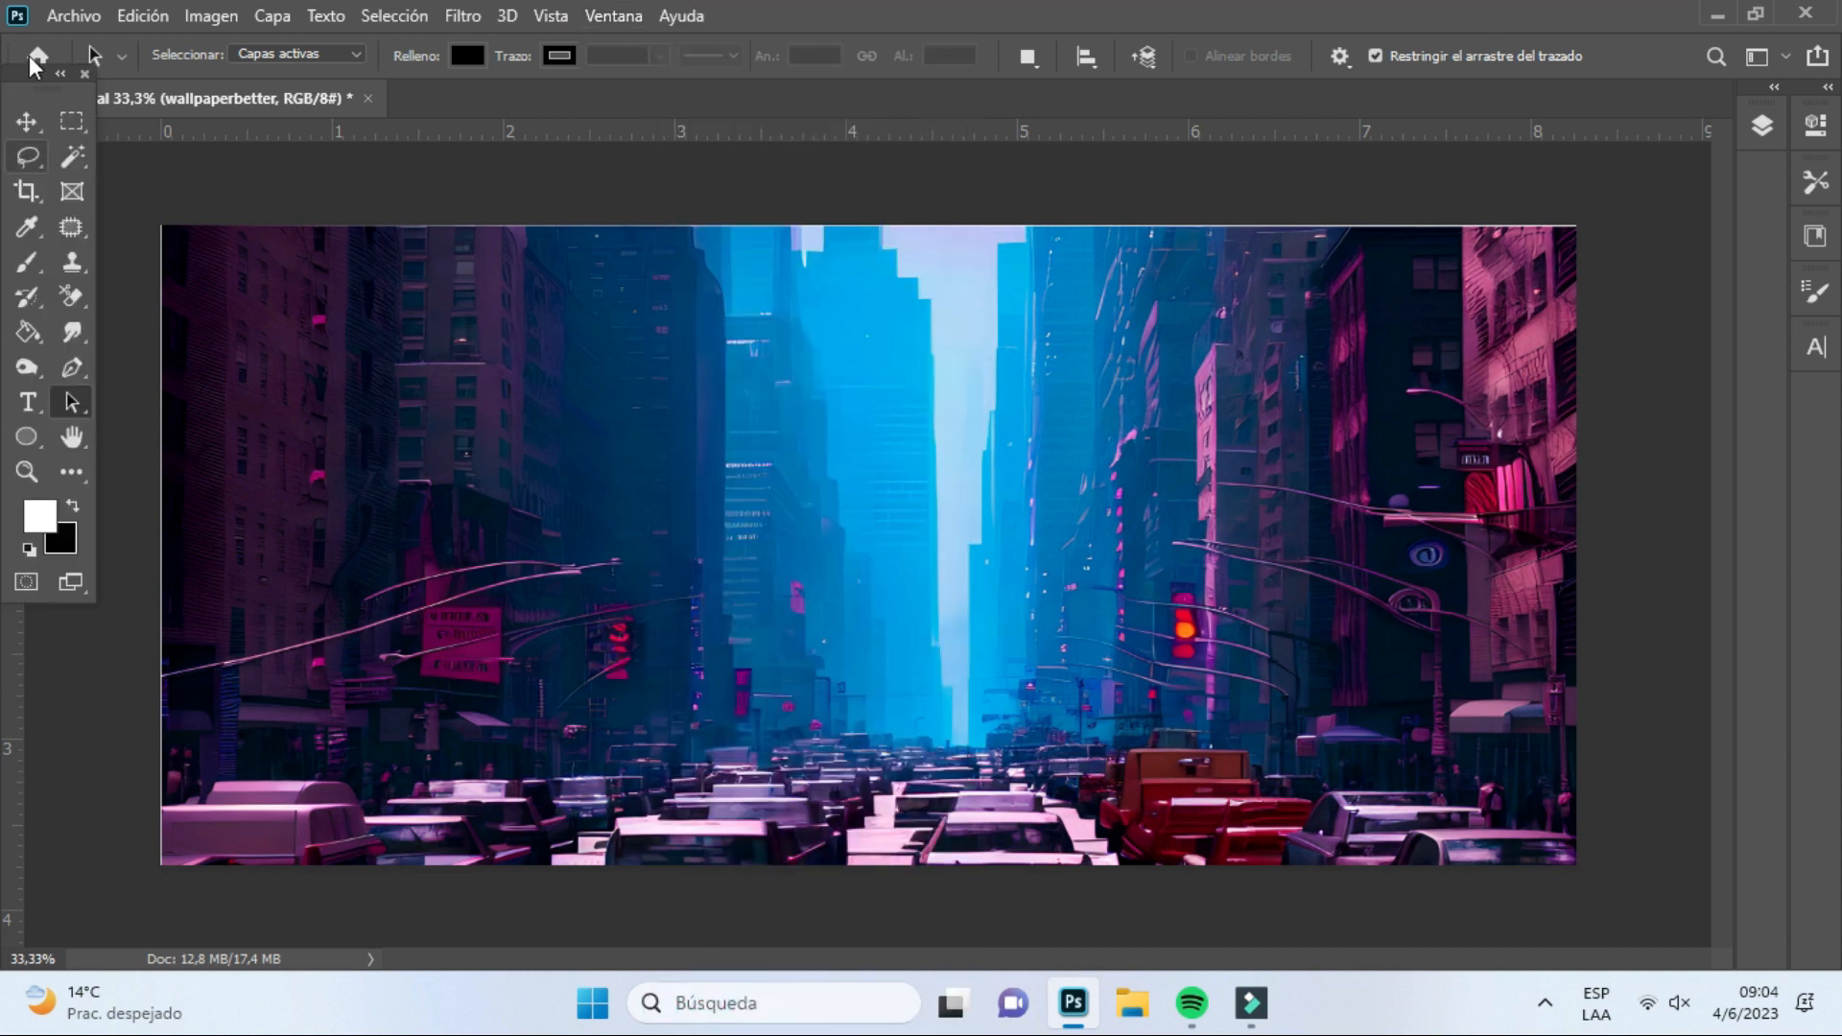
{"action": "left_click_drag", "start_coordinate": [62, 84], "coordinate": [27, 144]}
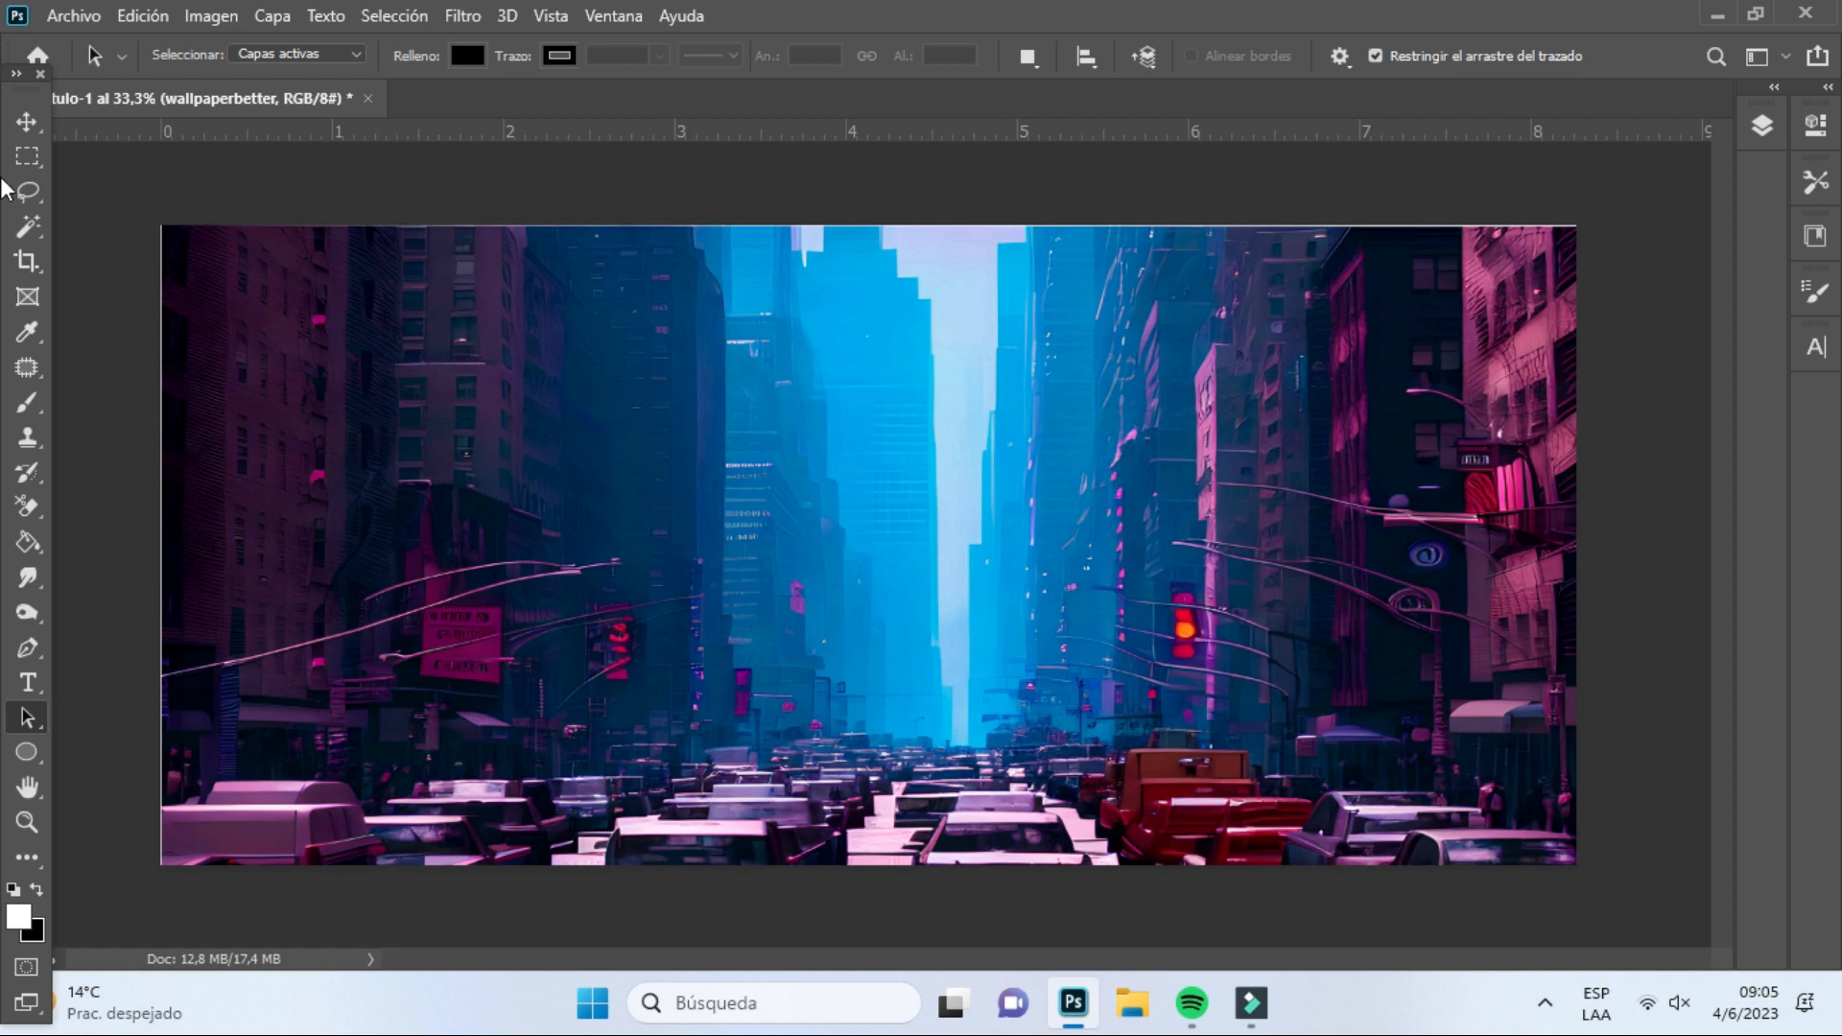
Enlarge the city background upward to about 19.95% by 13.53% so it extends past the canvas's upper edge and sides
{"action": "left_click", "coordinate": [27, 121]}
{"action": "left_click_drag", "start_coordinate": [877, 223], "coordinate": [869, 210]}
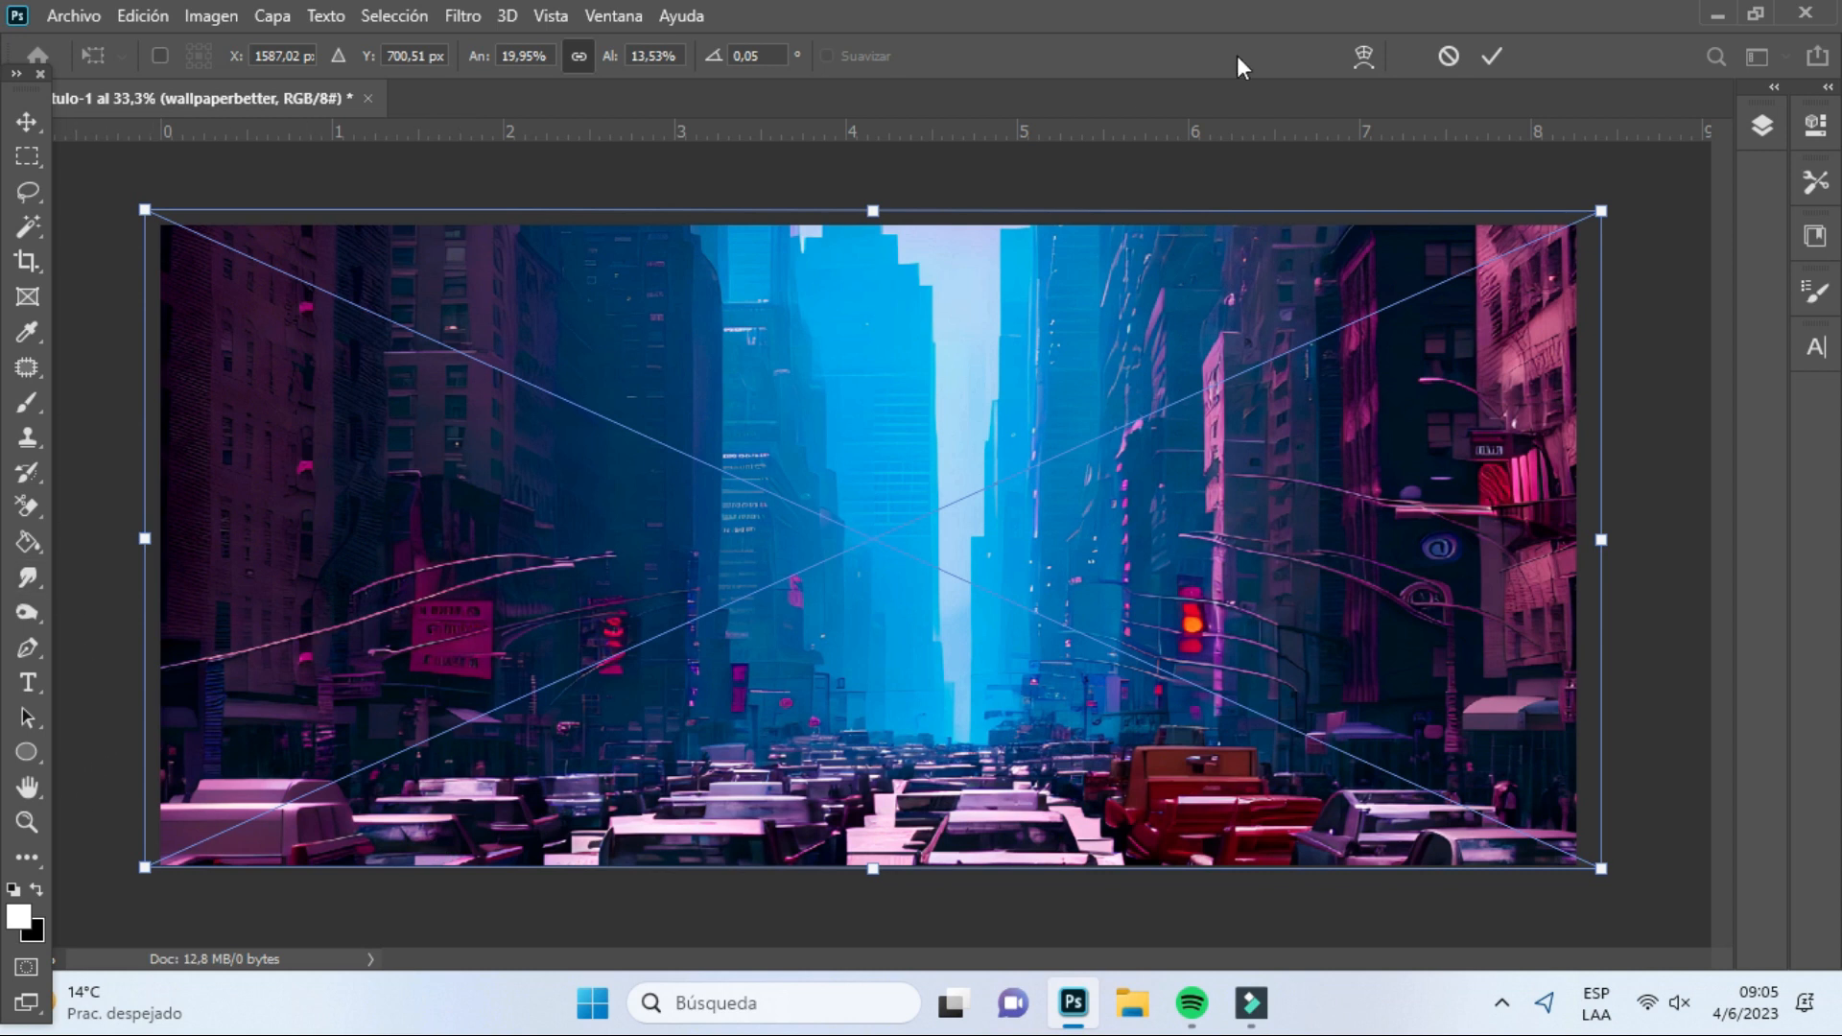
{"action": "left_click", "coordinate": [1504, 55]}
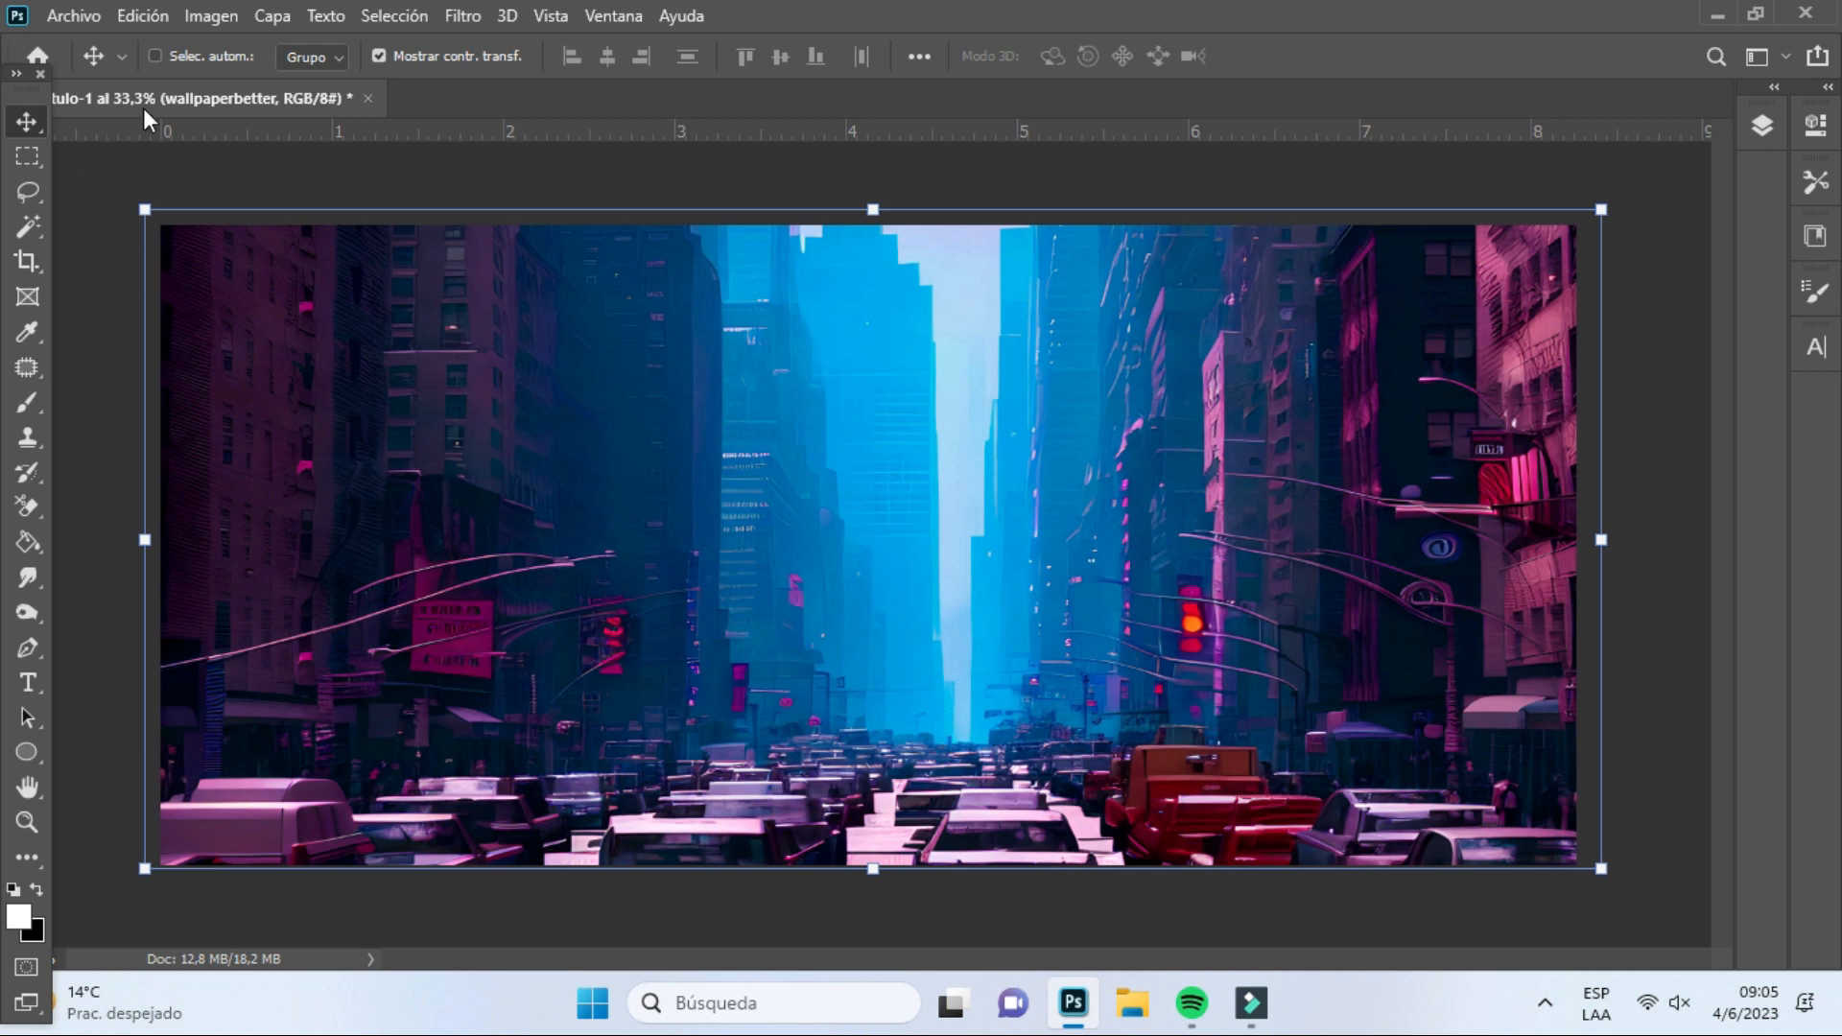
Place the pngegg (2) Spider-Man figure as an embedded element
{"action": "left_click", "coordinate": [60, 18]}
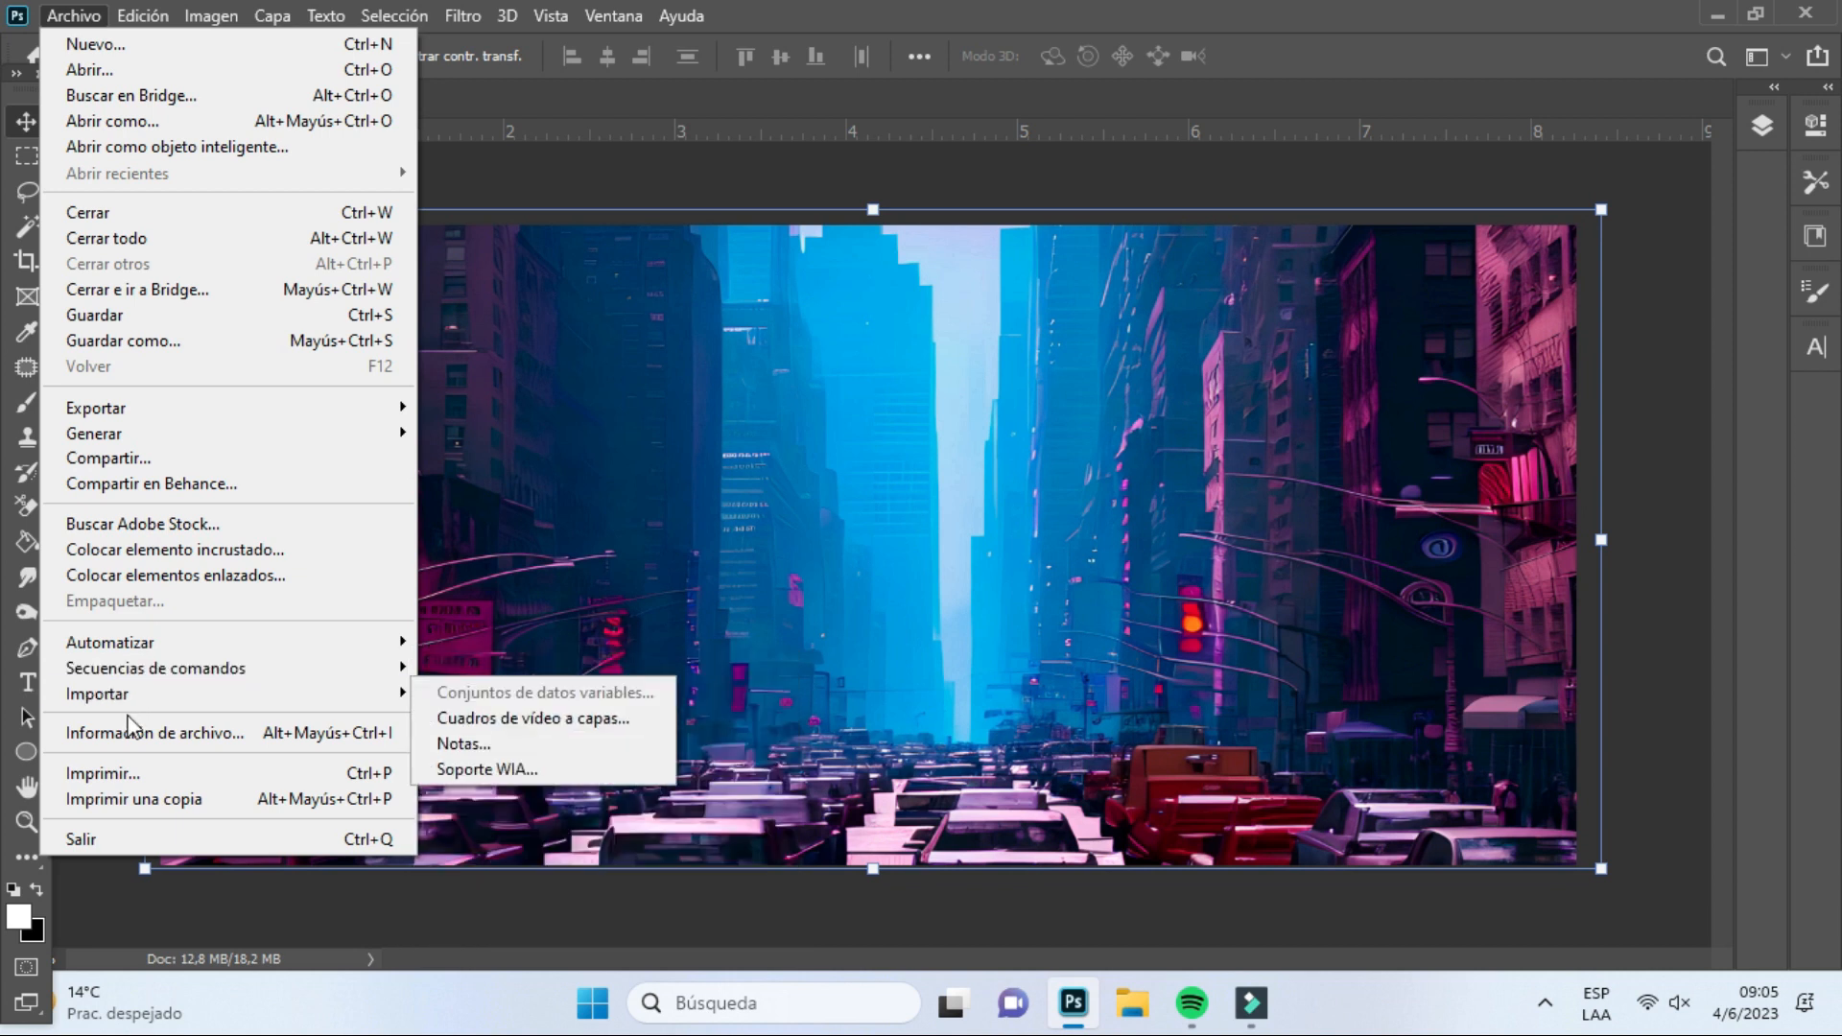
{"action": "left_click", "coordinate": [193, 548]}
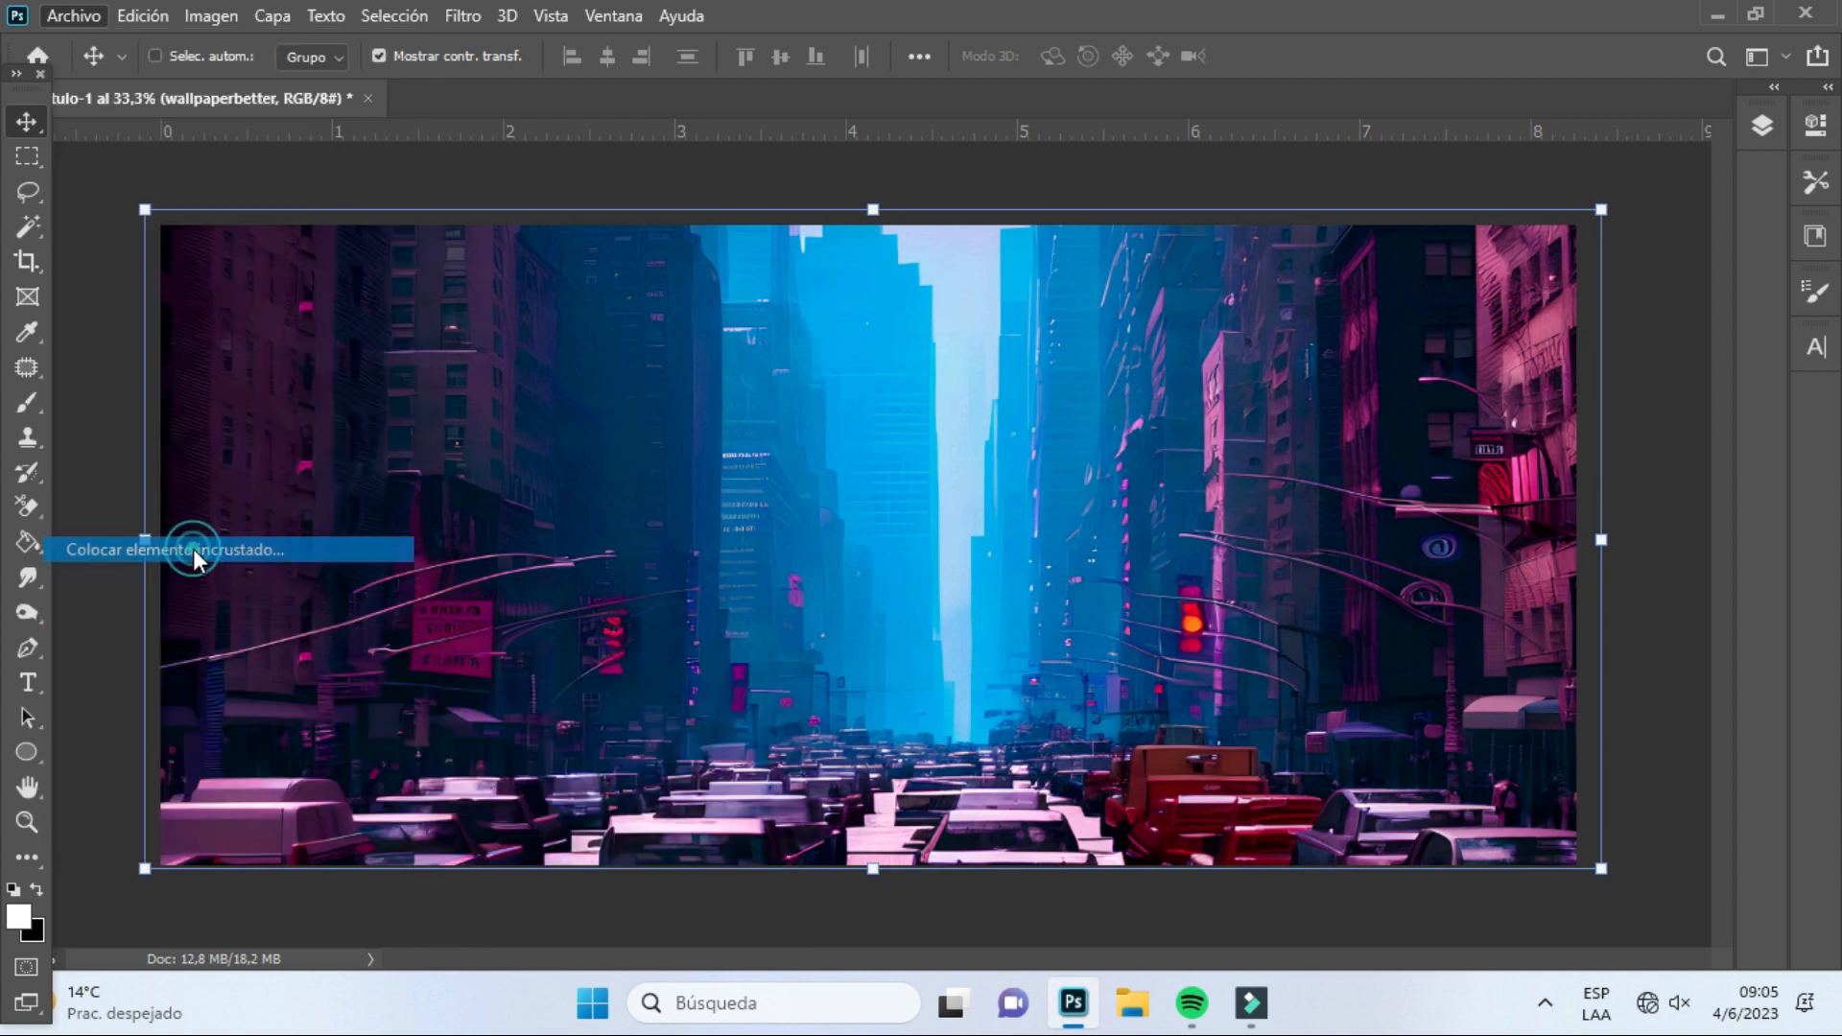
{"action": "left_click", "coordinate": [1251, 333]}
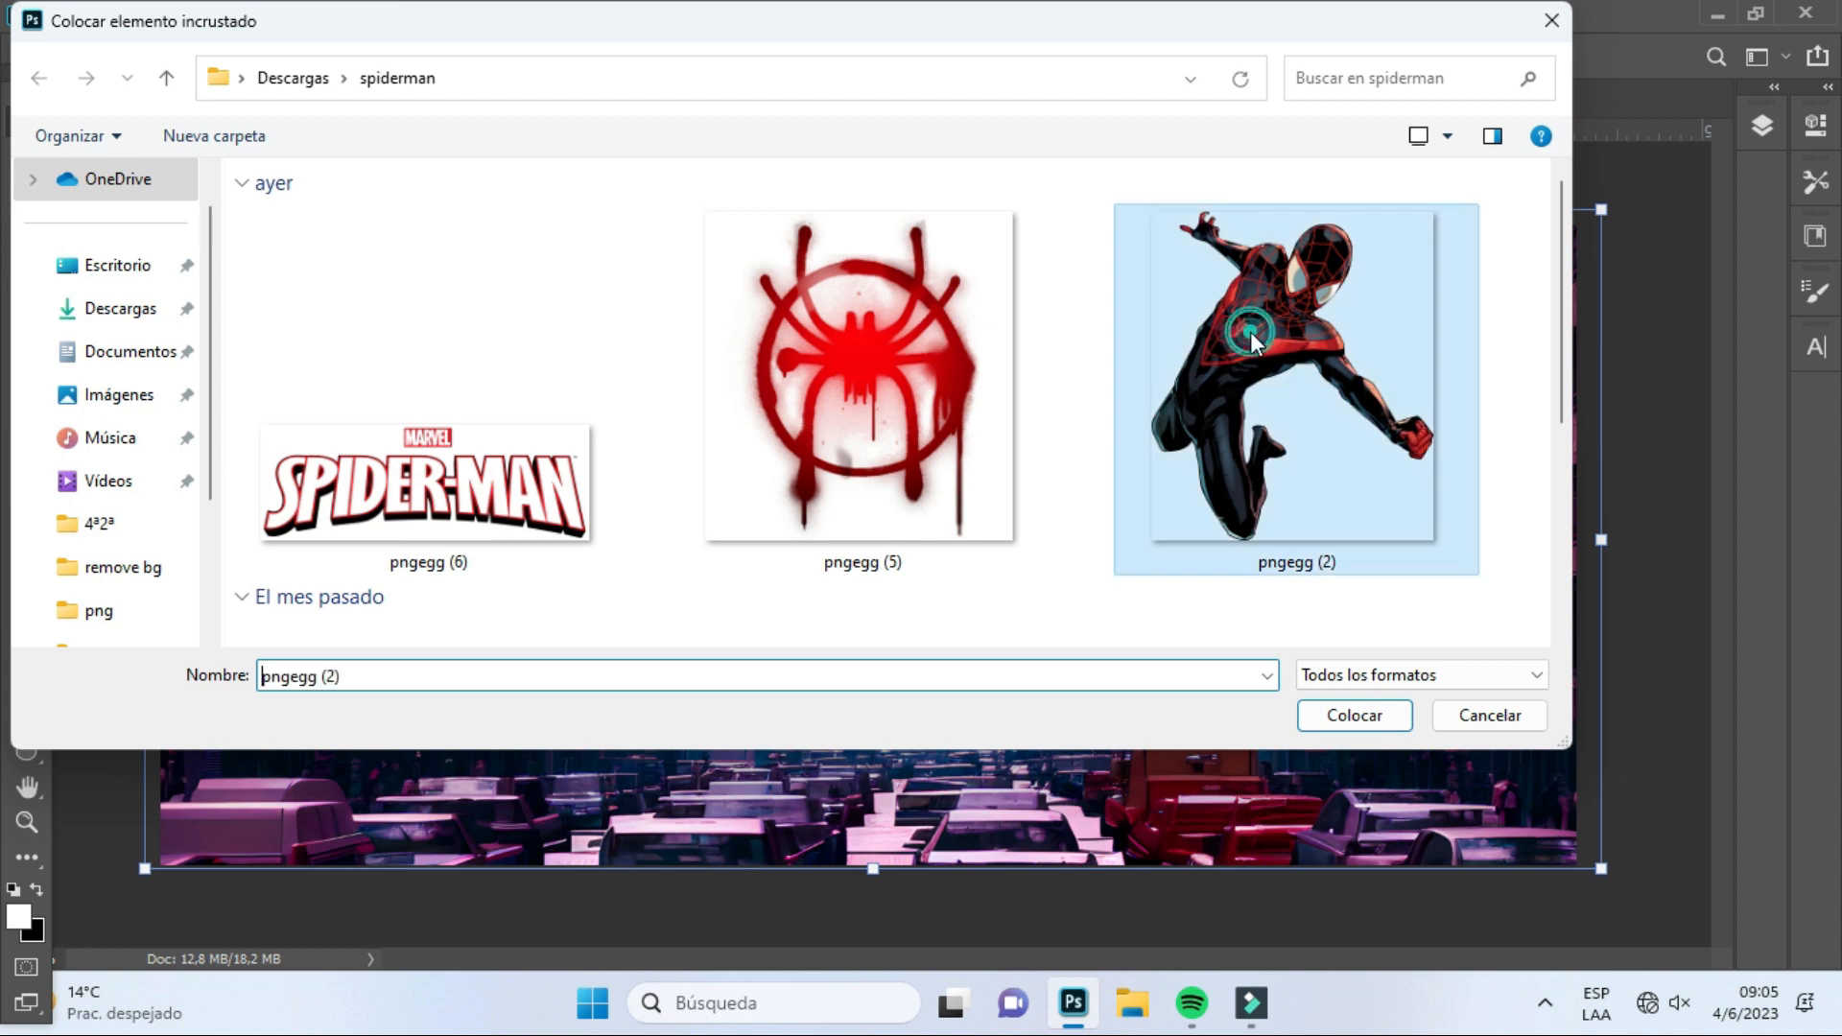
{"action": "left_click", "coordinate": [1343, 718]}
Position the Spider-Man figure in the left half of the design and scale it down to about 27%
{"action": "left_click_drag", "start_coordinate": [793, 496], "coordinate": [470, 496]}
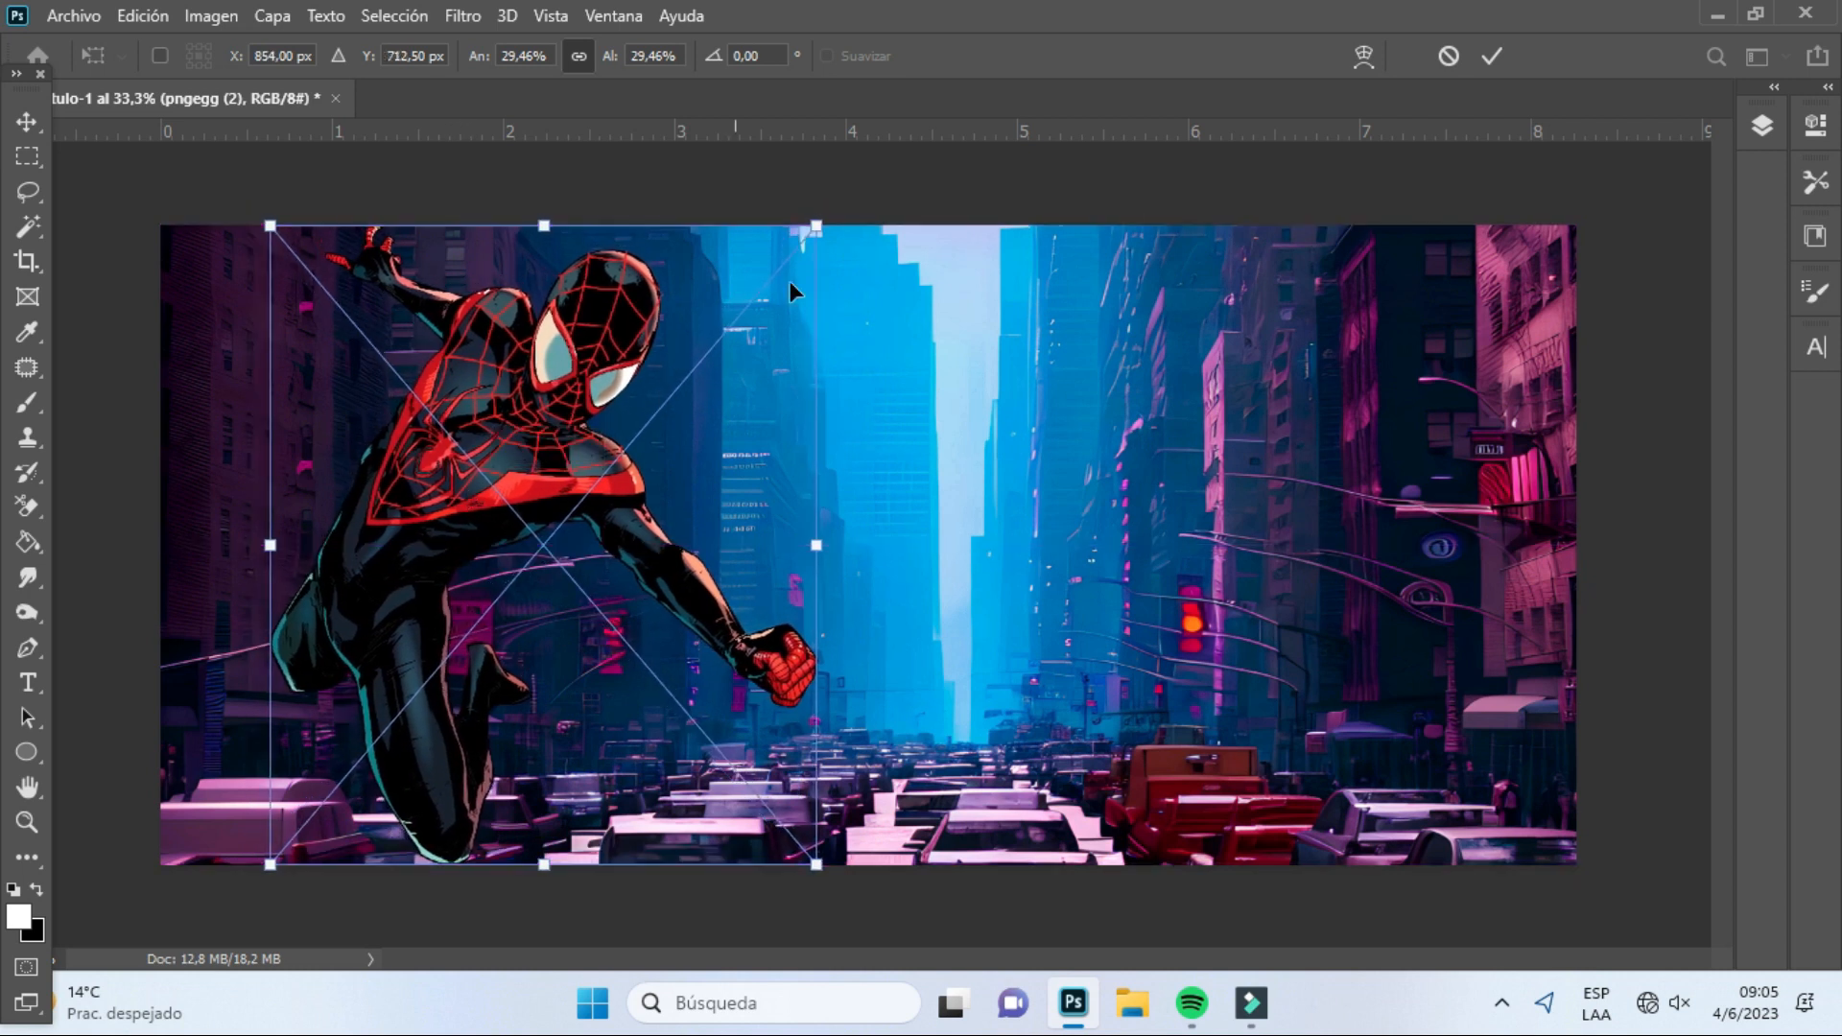
{"action": "left_click_drag", "start_coordinate": [817, 227], "coordinate": [772, 280]}
{"action": "left_click_drag", "start_coordinate": [595, 497], "coordinate": [623, 472]}
Add a horizontal guide at mid-height and a vertical guide near mid-width of the canvas, moving the tools panel clear of the ruler
{"action": "left_click_drag", "start_coordinate": [757, 135], "coordinate": [722, 546]}
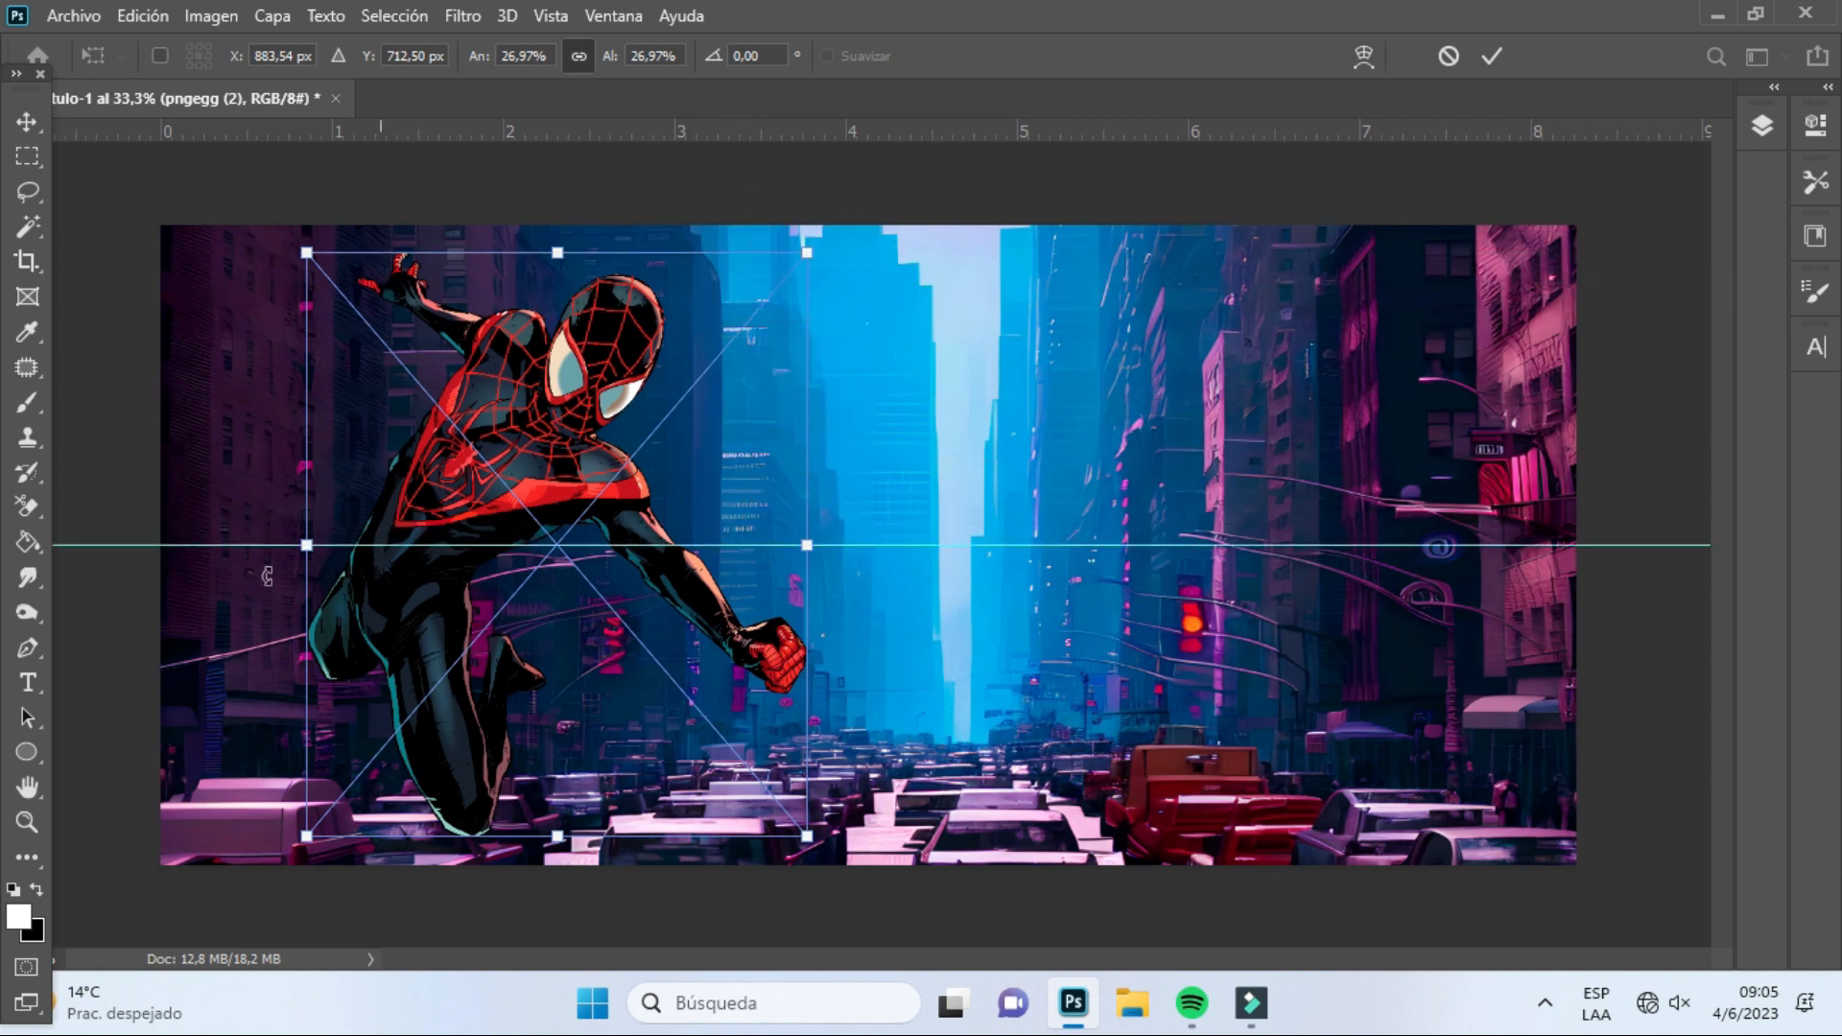
{"action": "left_click", "coordinate": [16, 77]}
{"action": "left_click", "coordinate": [61, 73]}
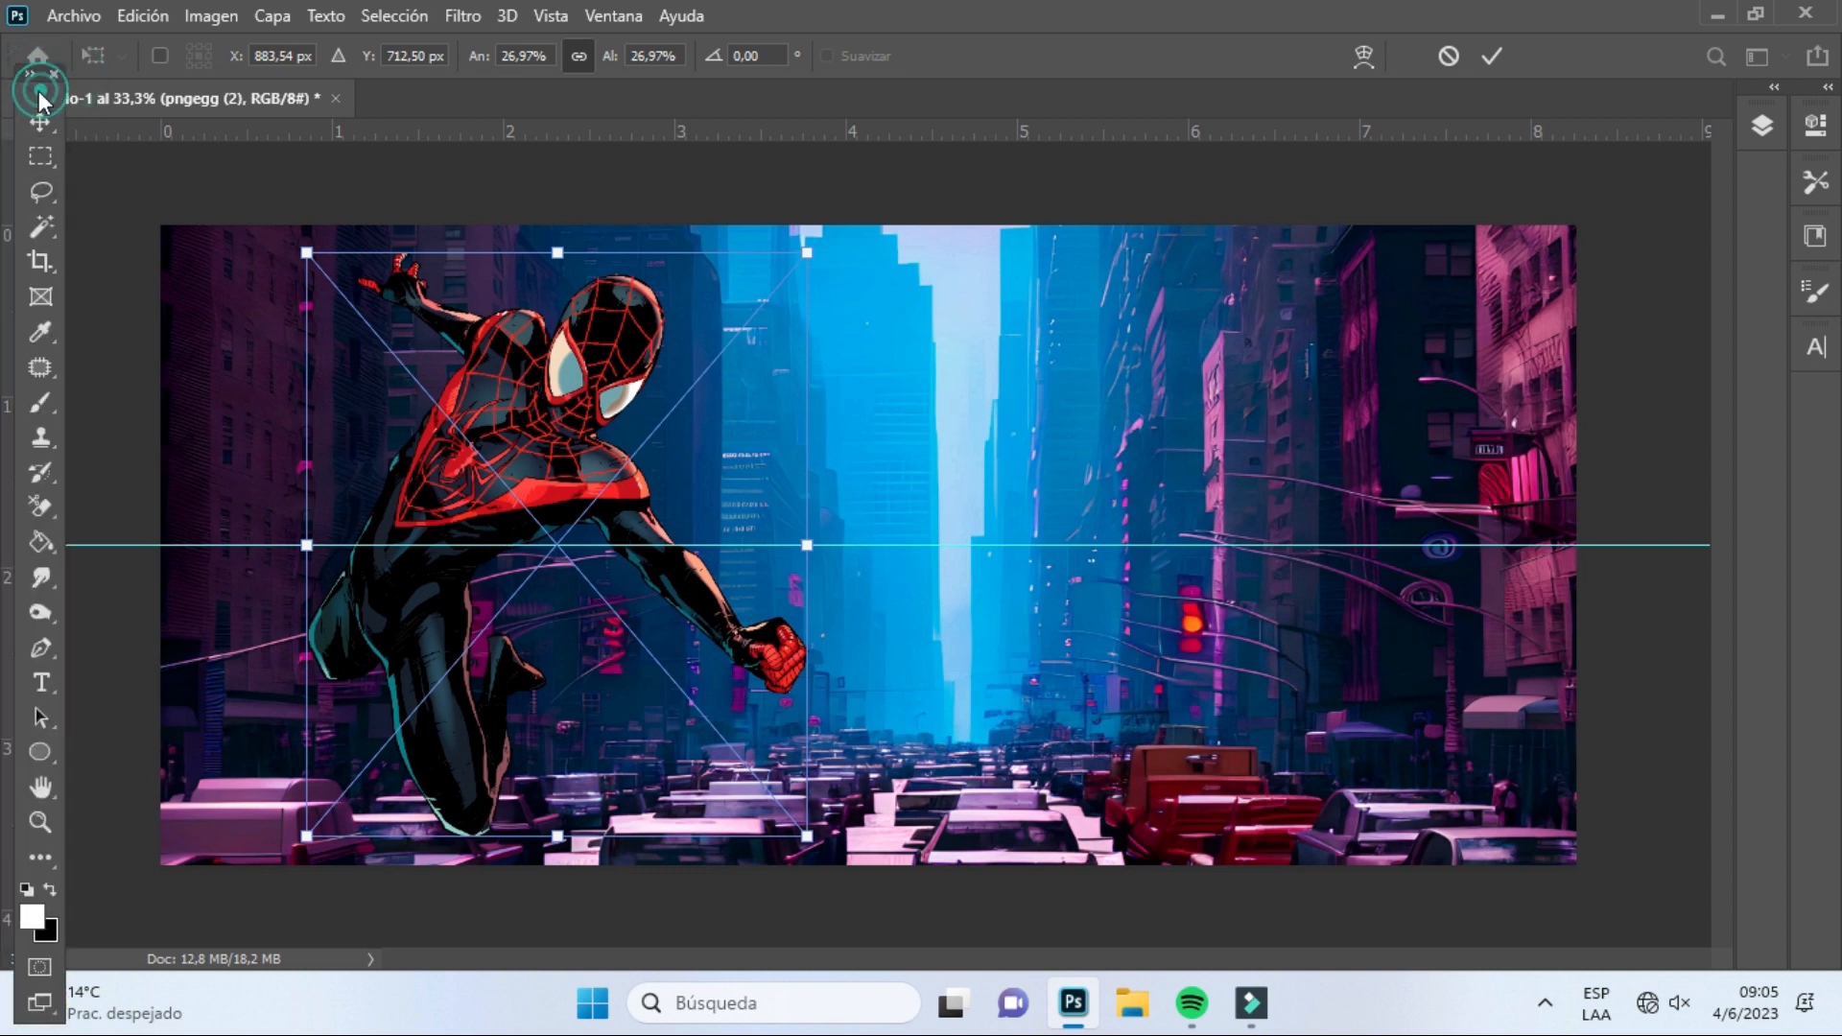
{"action": "left_click_drag", "start_coordinate": [13, 90], "coordinate": [85, 90]}
{"action": "left_click_drag", "start_coordinate": [11, 283], "coordinate": [882, 285]}
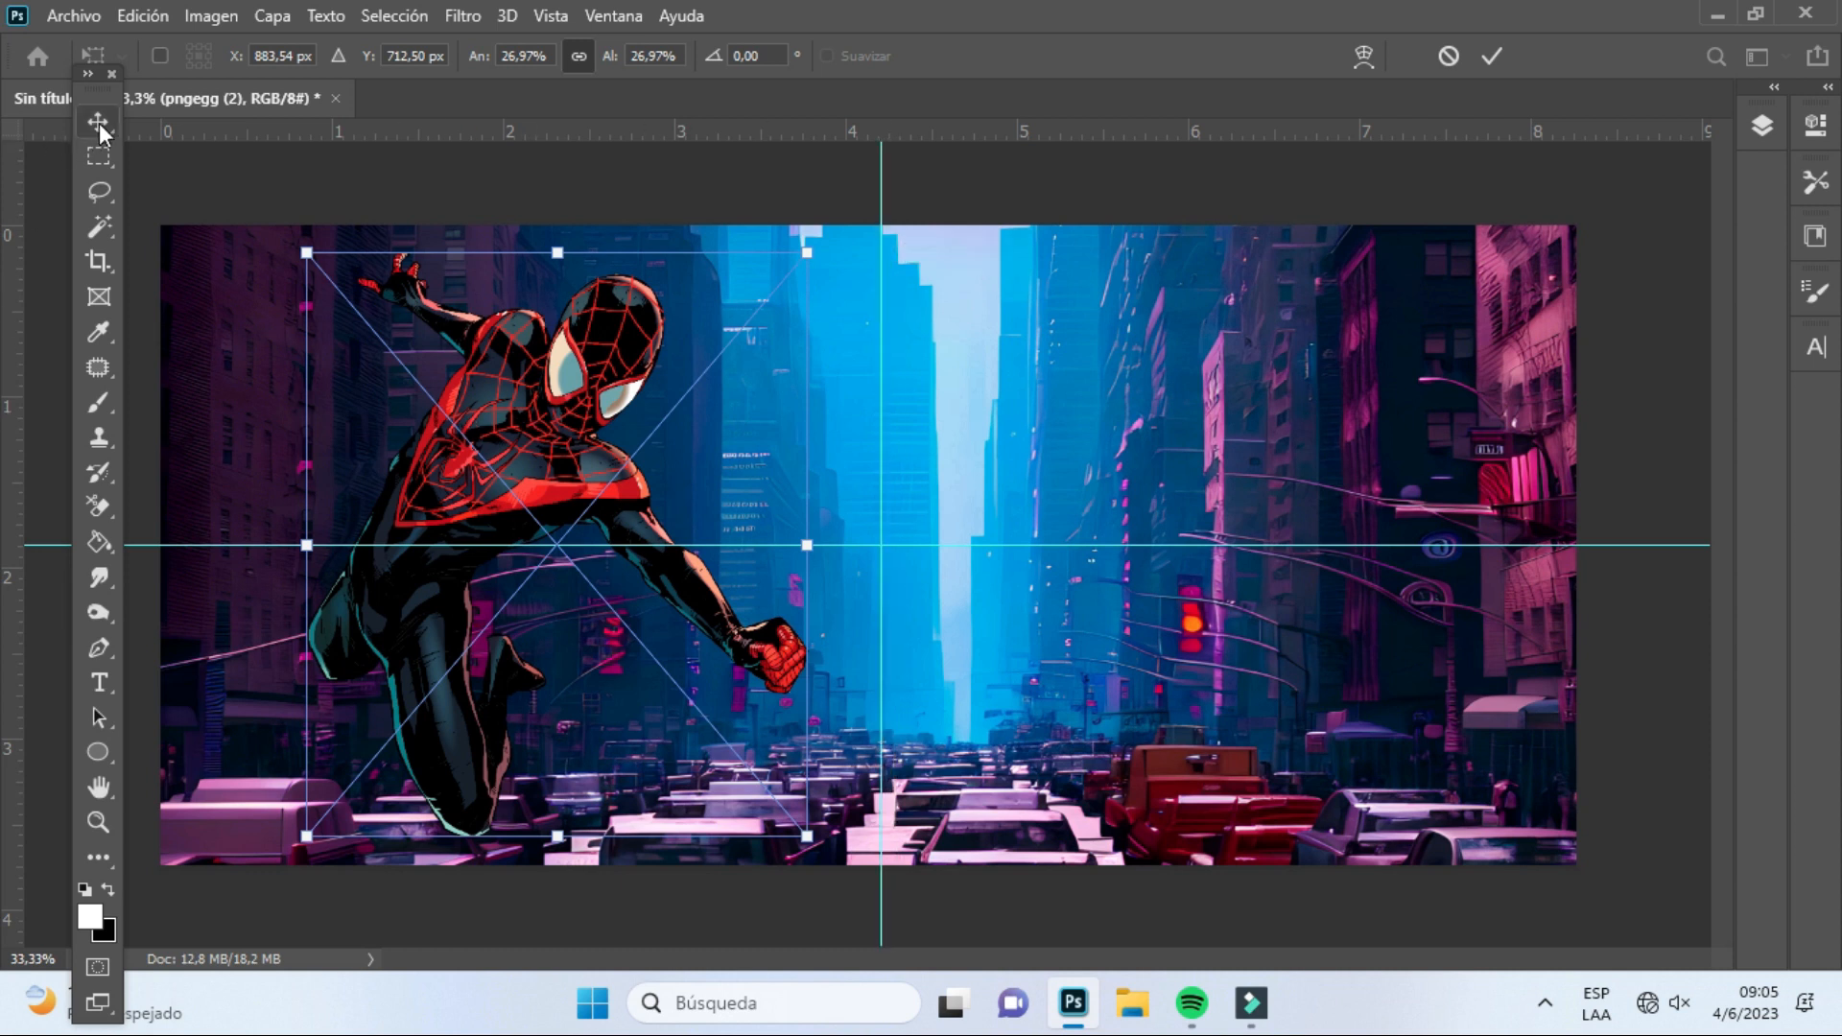
Dock the tools panel beside the canvas and commit the placement of the Spider-Man figure
{"action": "left_click_drag", "start_coordinate": [100, 100], "coordinate": [2, 118]}
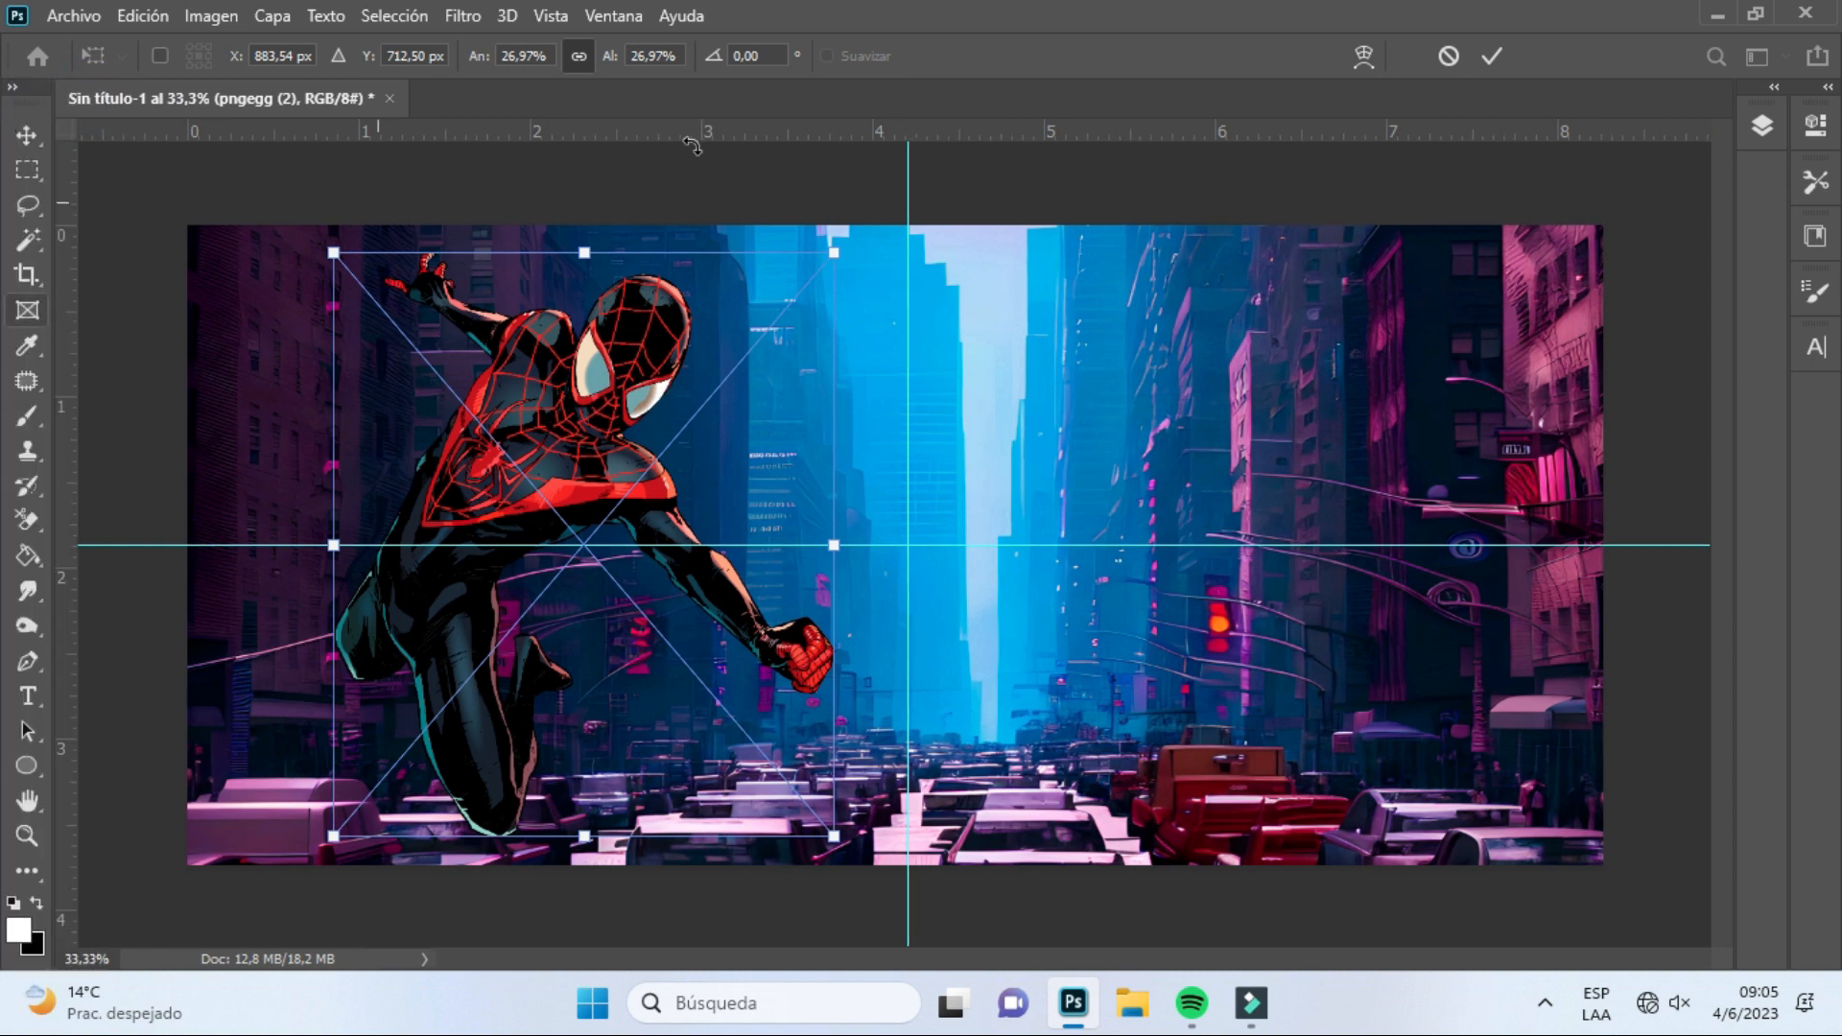
{"action": "left_click", "coordinate": [1492, 56]}
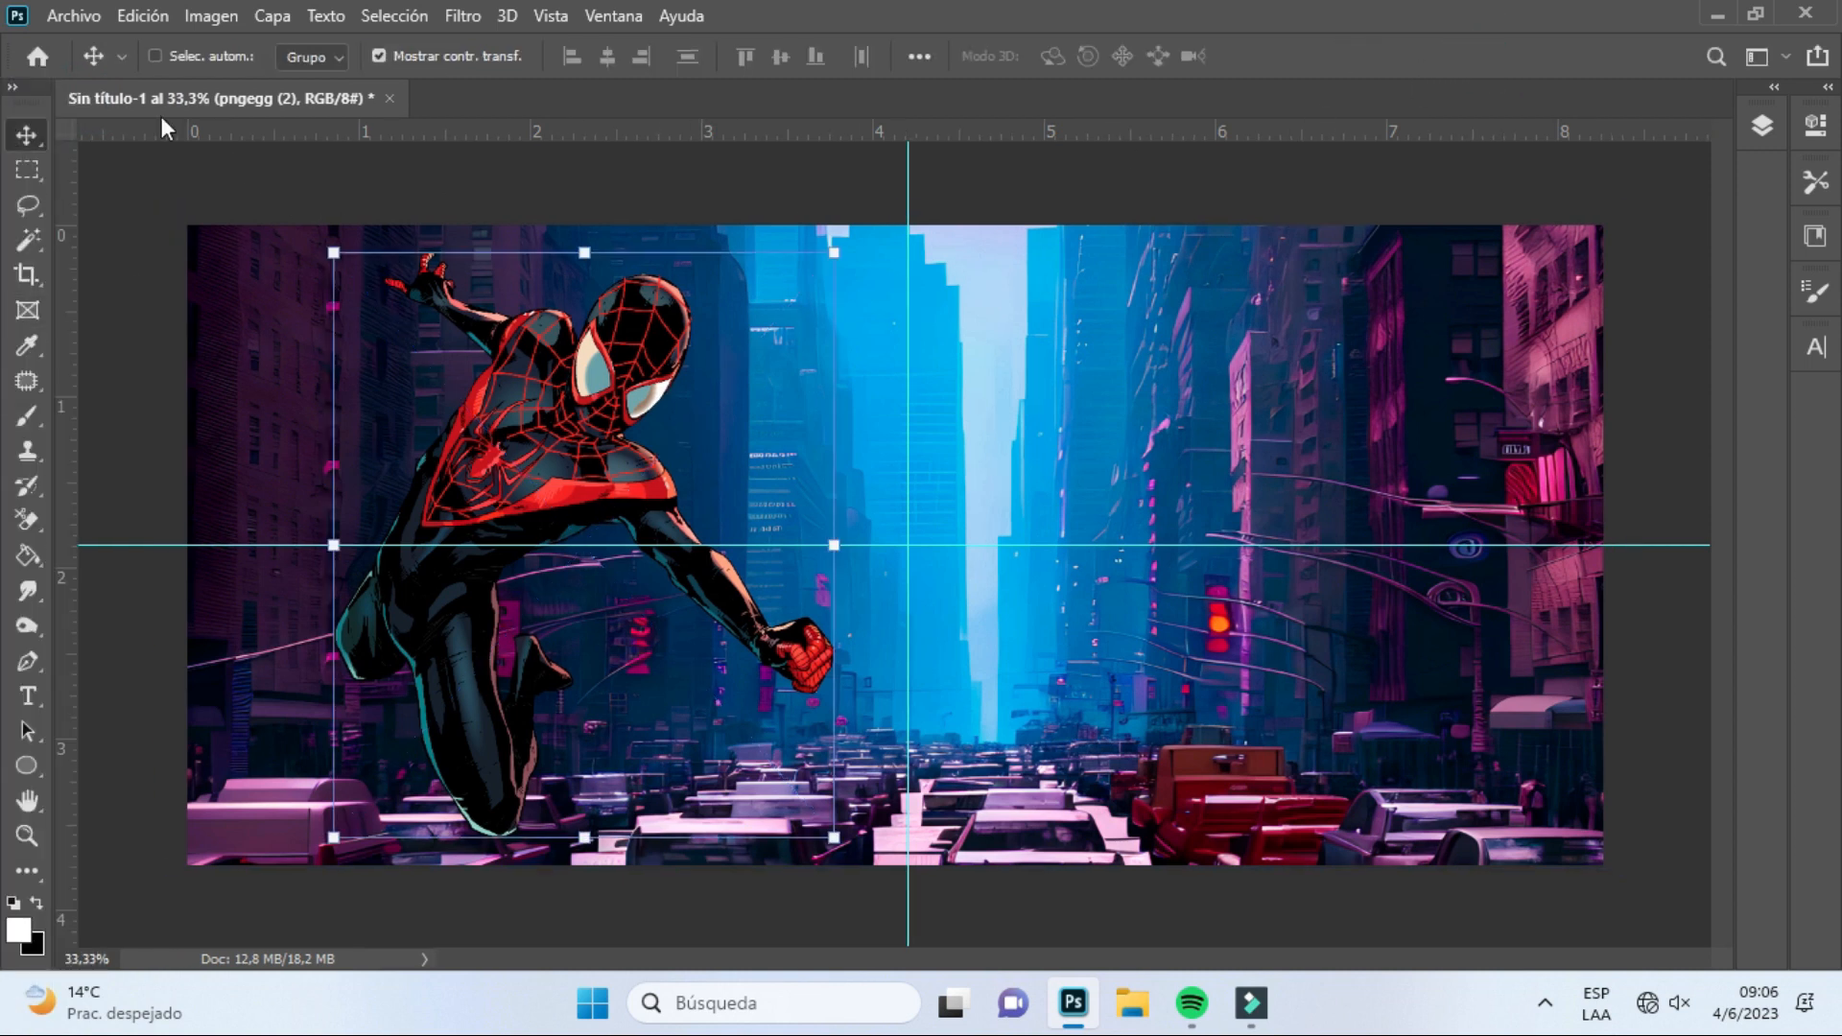
{"action": "left_click", "coordinate": [28, 733]}
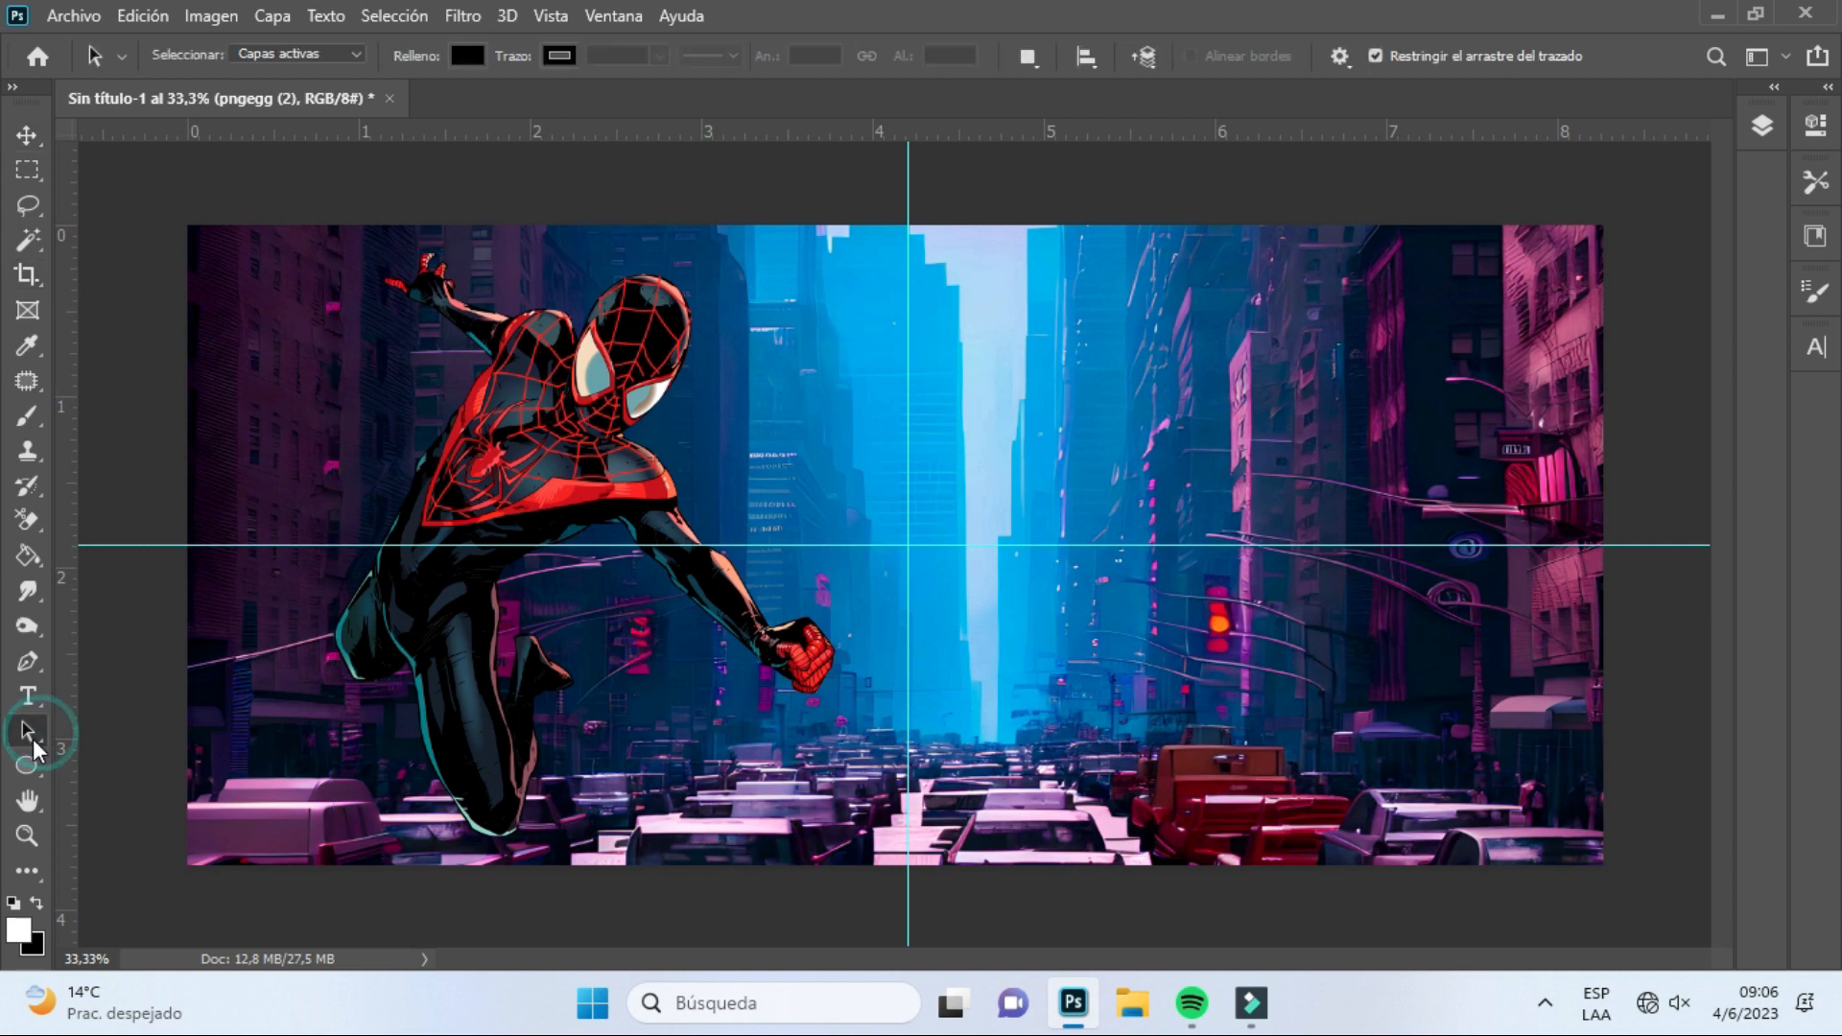
Place the pngegg (6) Spider-Man logo as an embedded element
{"action": "left_click", "coordinate": [69, 15]}
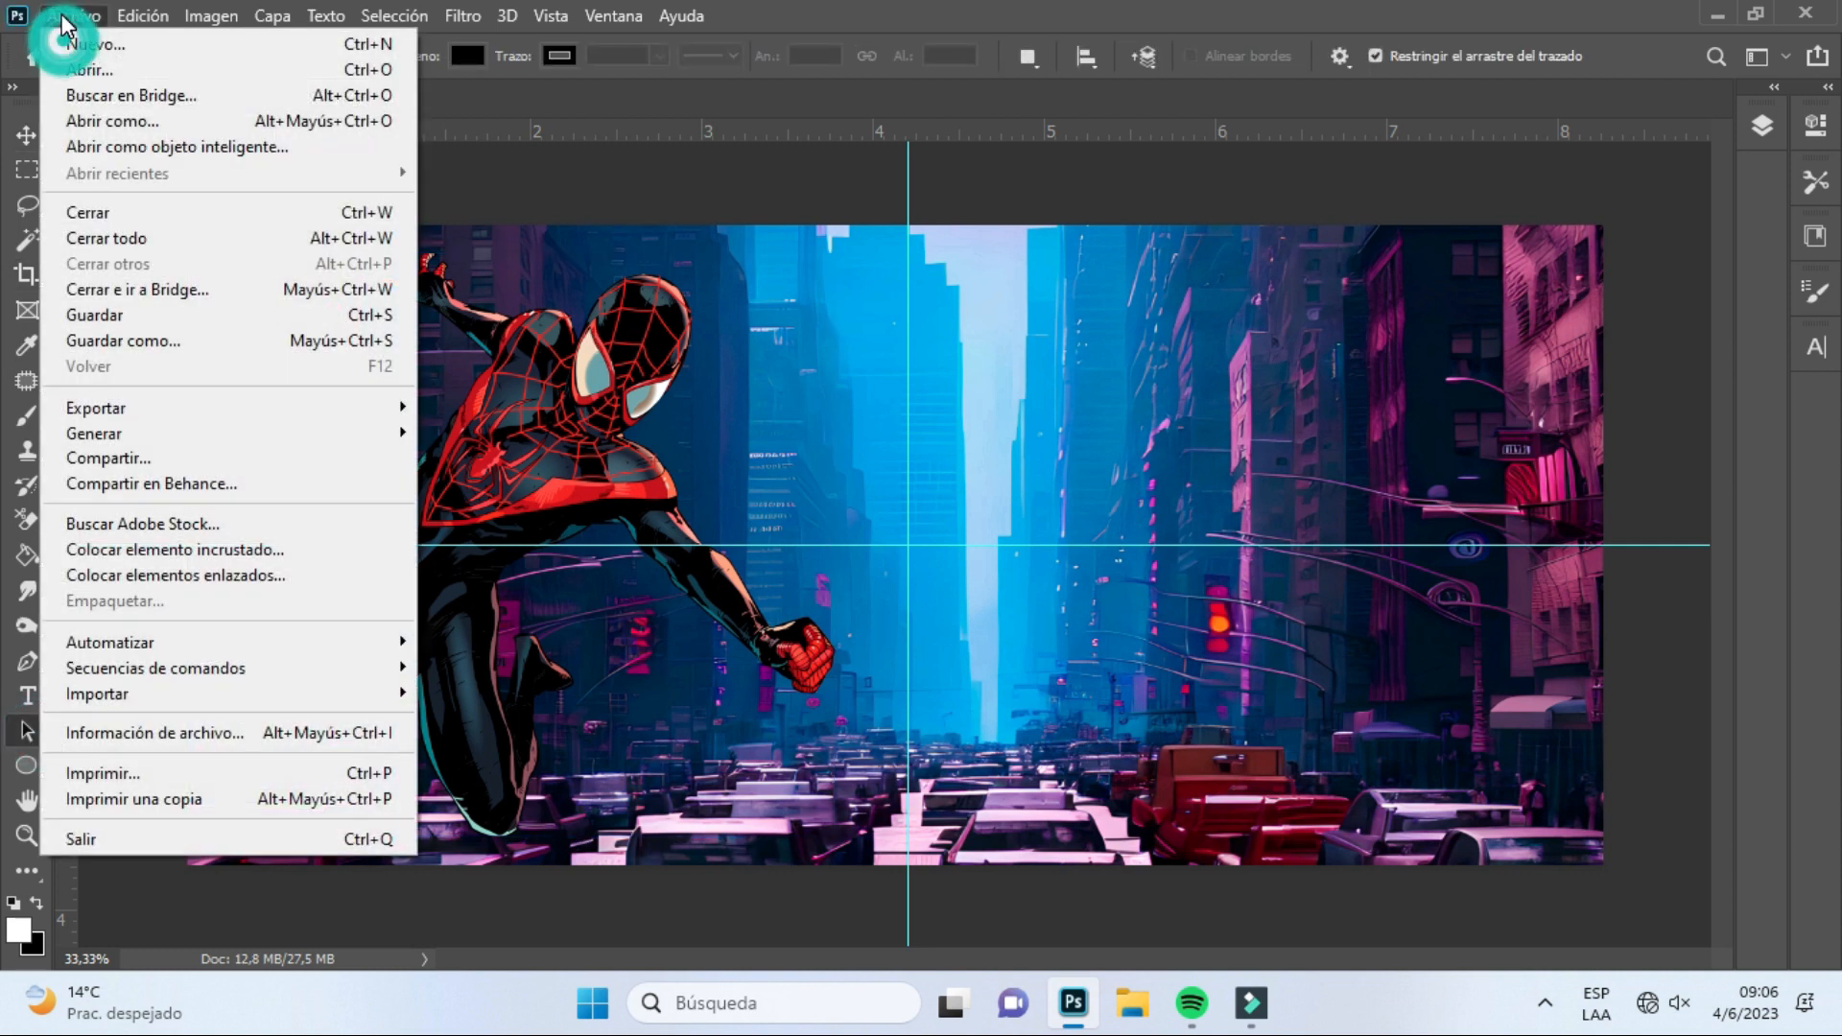
{"action": "left_click", "coordinate": [99, 551]}
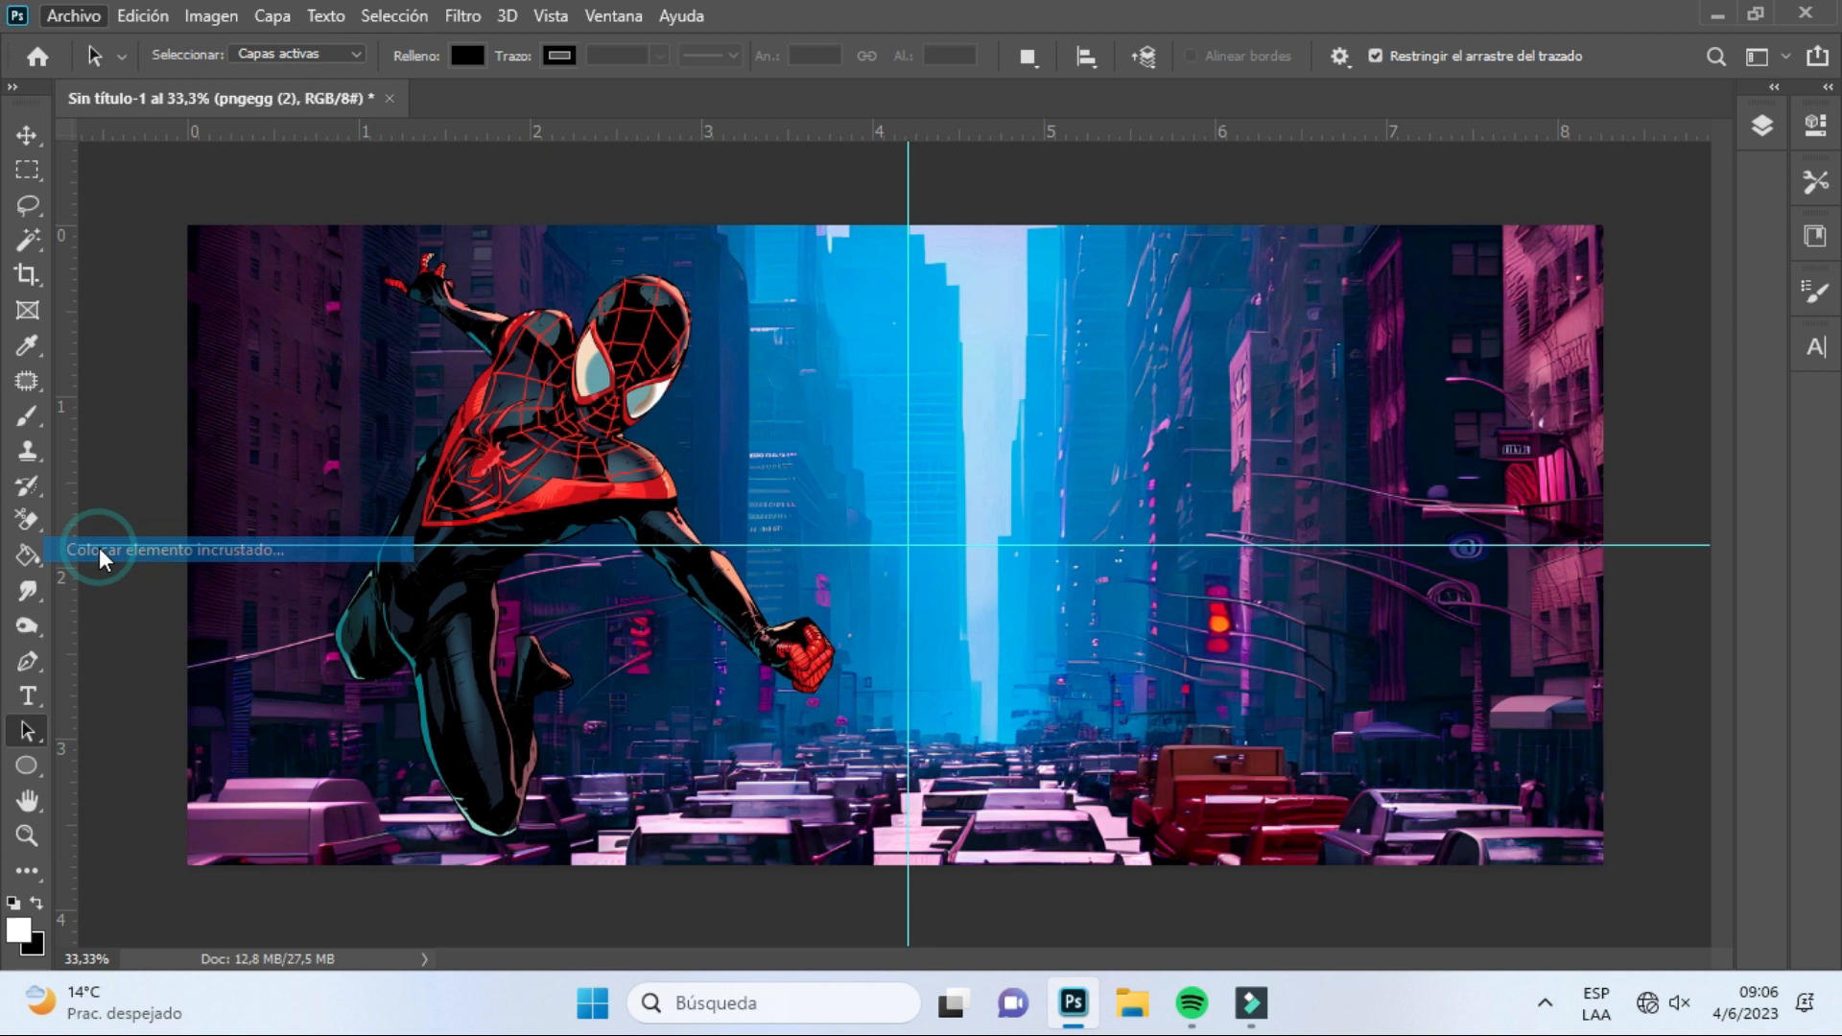
{"action": "left_click", "coordinate": [427, 480]}
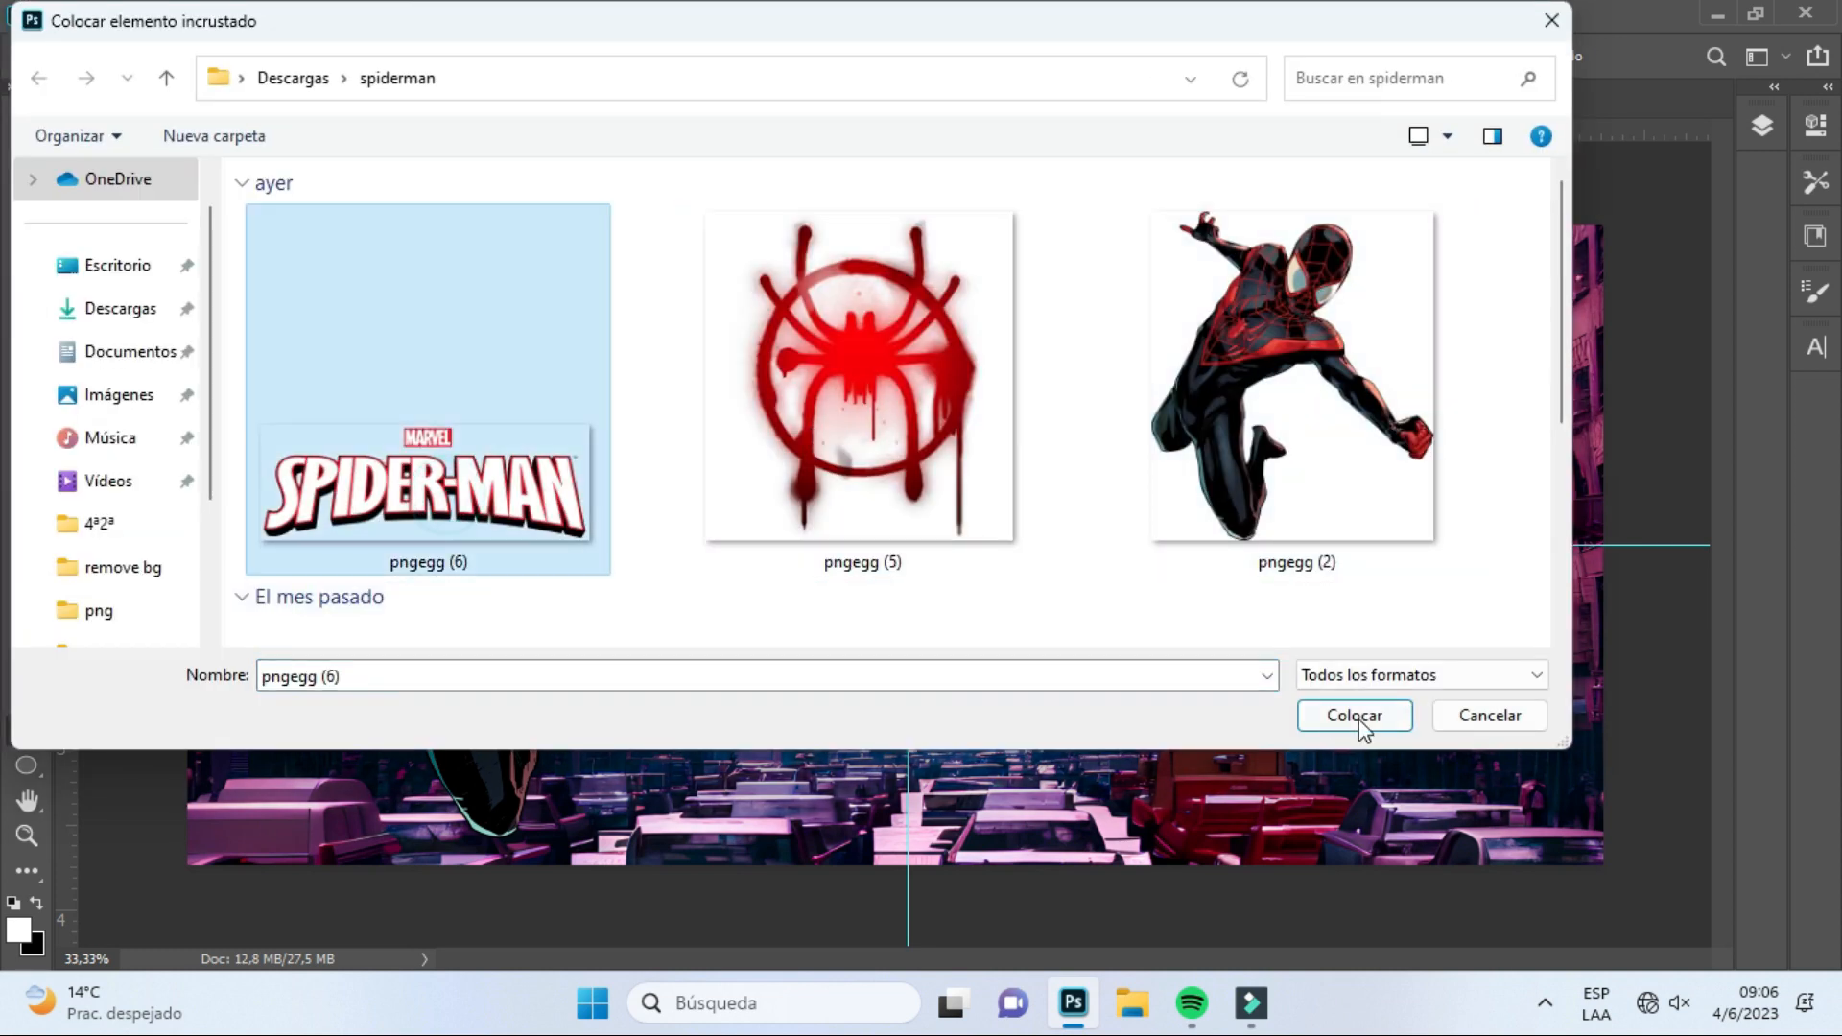
{"action": "left_click", "coordinate": [1362, 718]}
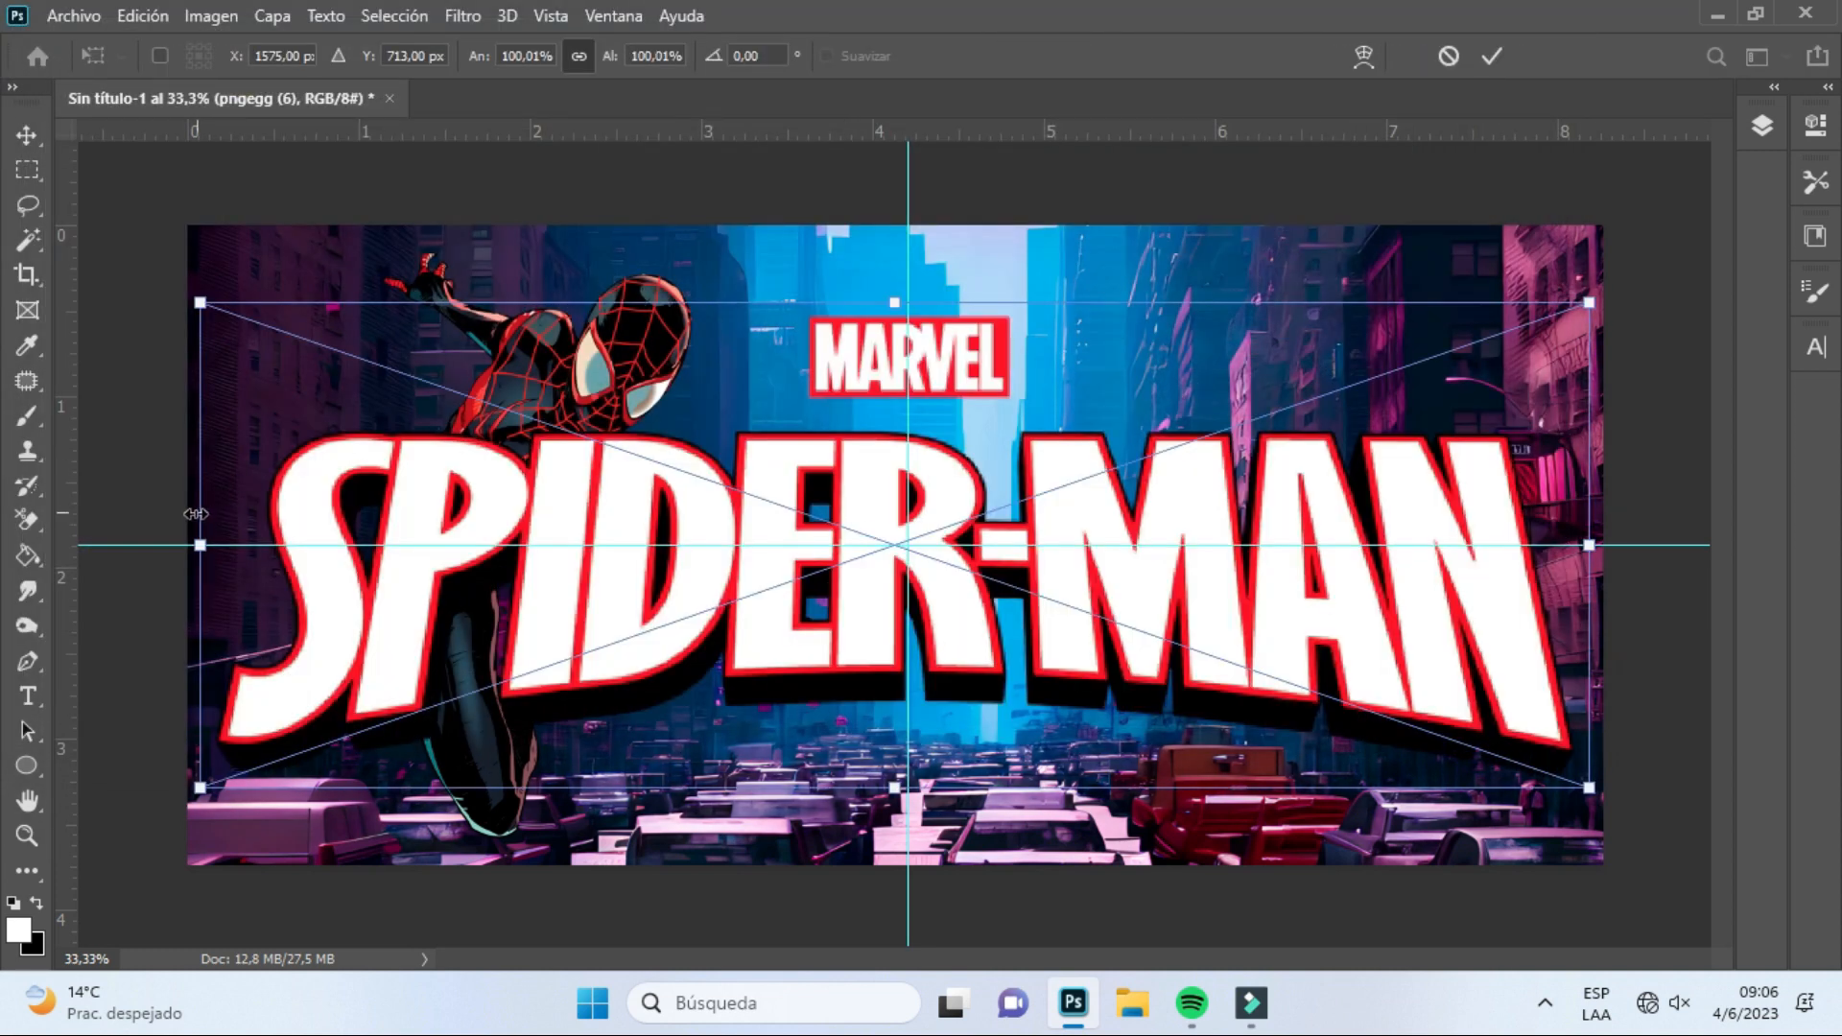
Scale the Spider-Man logo down to about 39%, position it in the right half above the horizontal guide, and commit the placement
{"action": "left_click_drag", "start_coordinate": [201, 550], "coordinate": [1041, 566]}
{"action": "left_click_drag", "start_coordinate": [1338, 584], "coordinate": [1264, 472]}
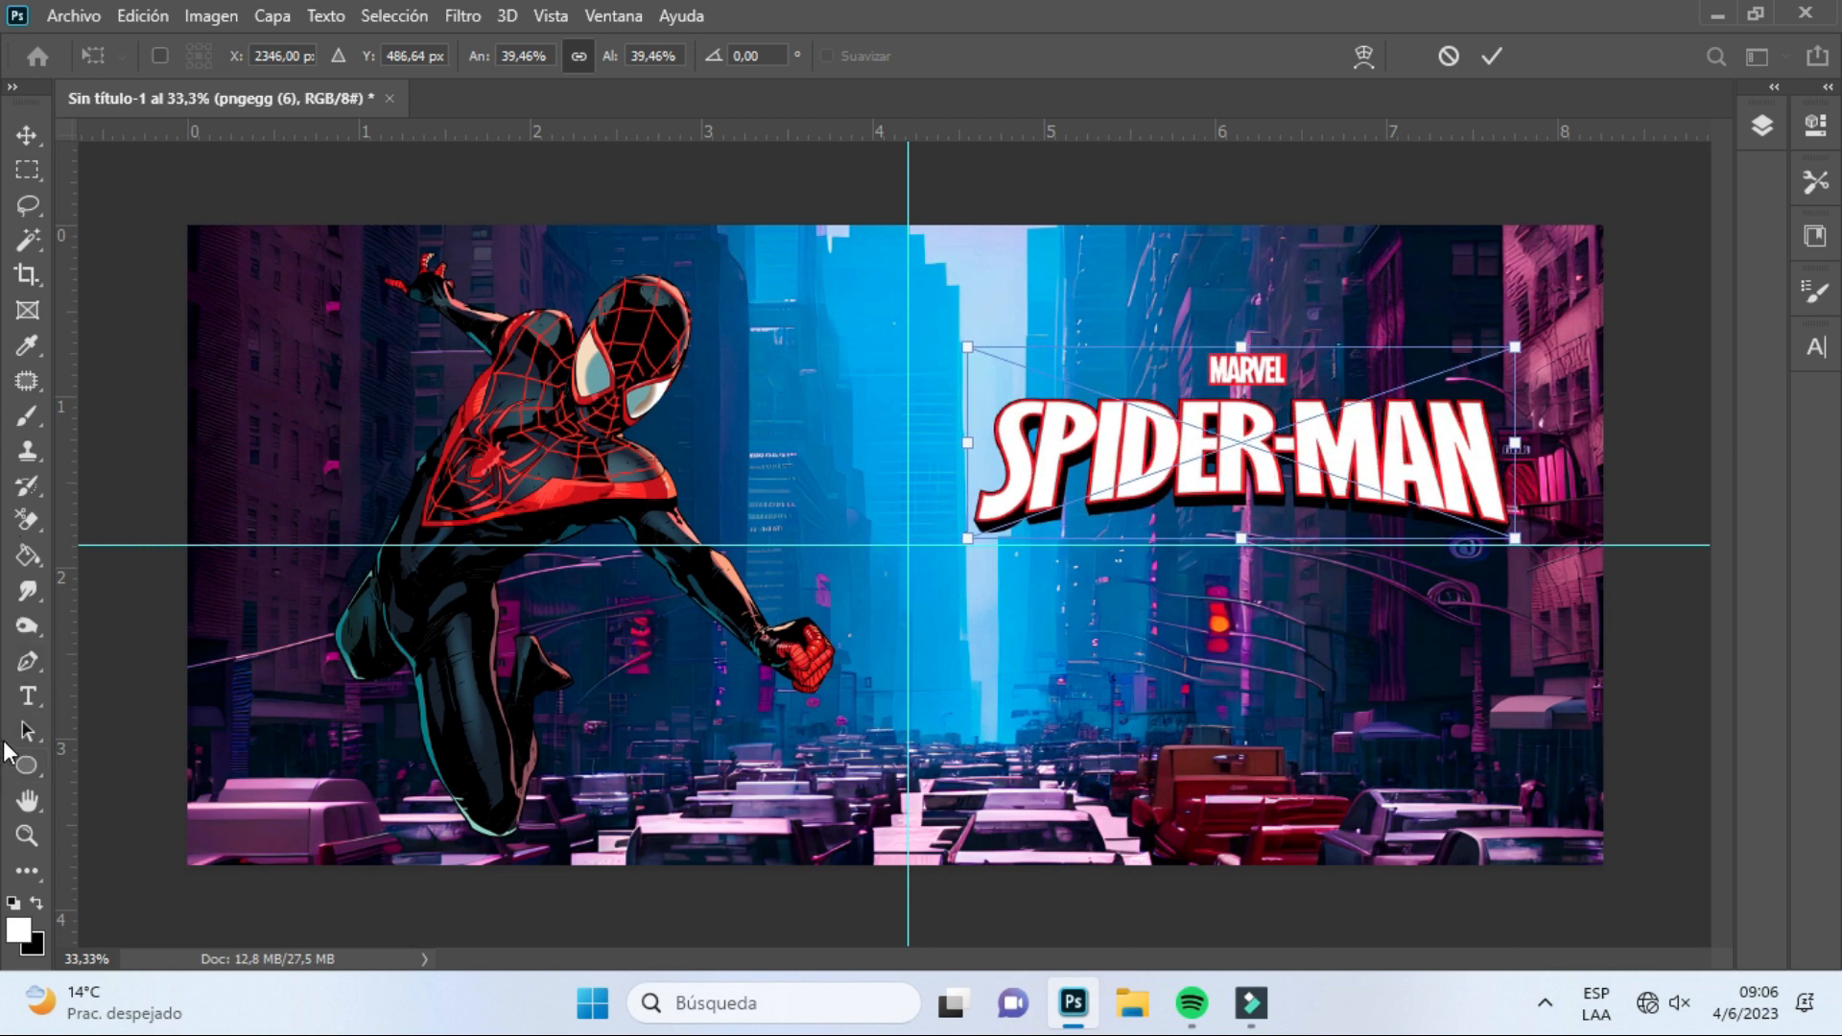
{"action": "left_click", "coordinate": [28, 727]}
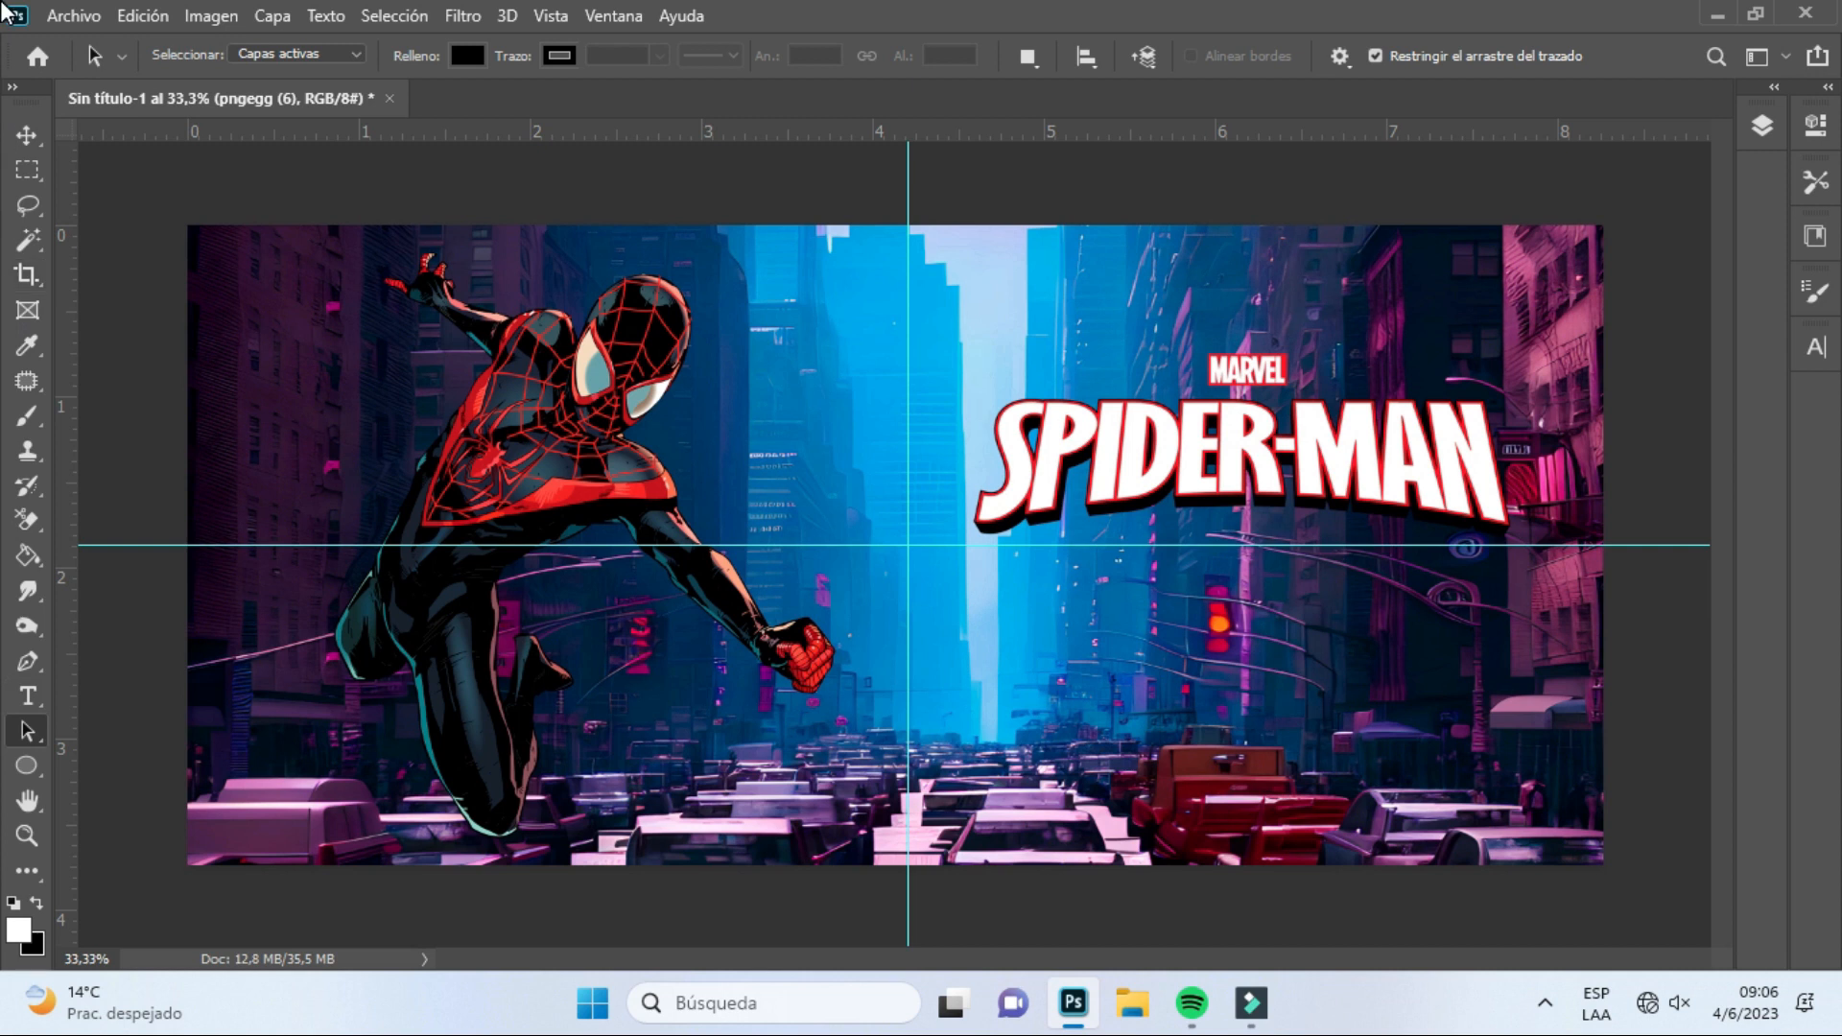
Place the pngegg (5) red spider emblem as an embedded element
{"action": "left_click", "coordinate": [61, 18]}
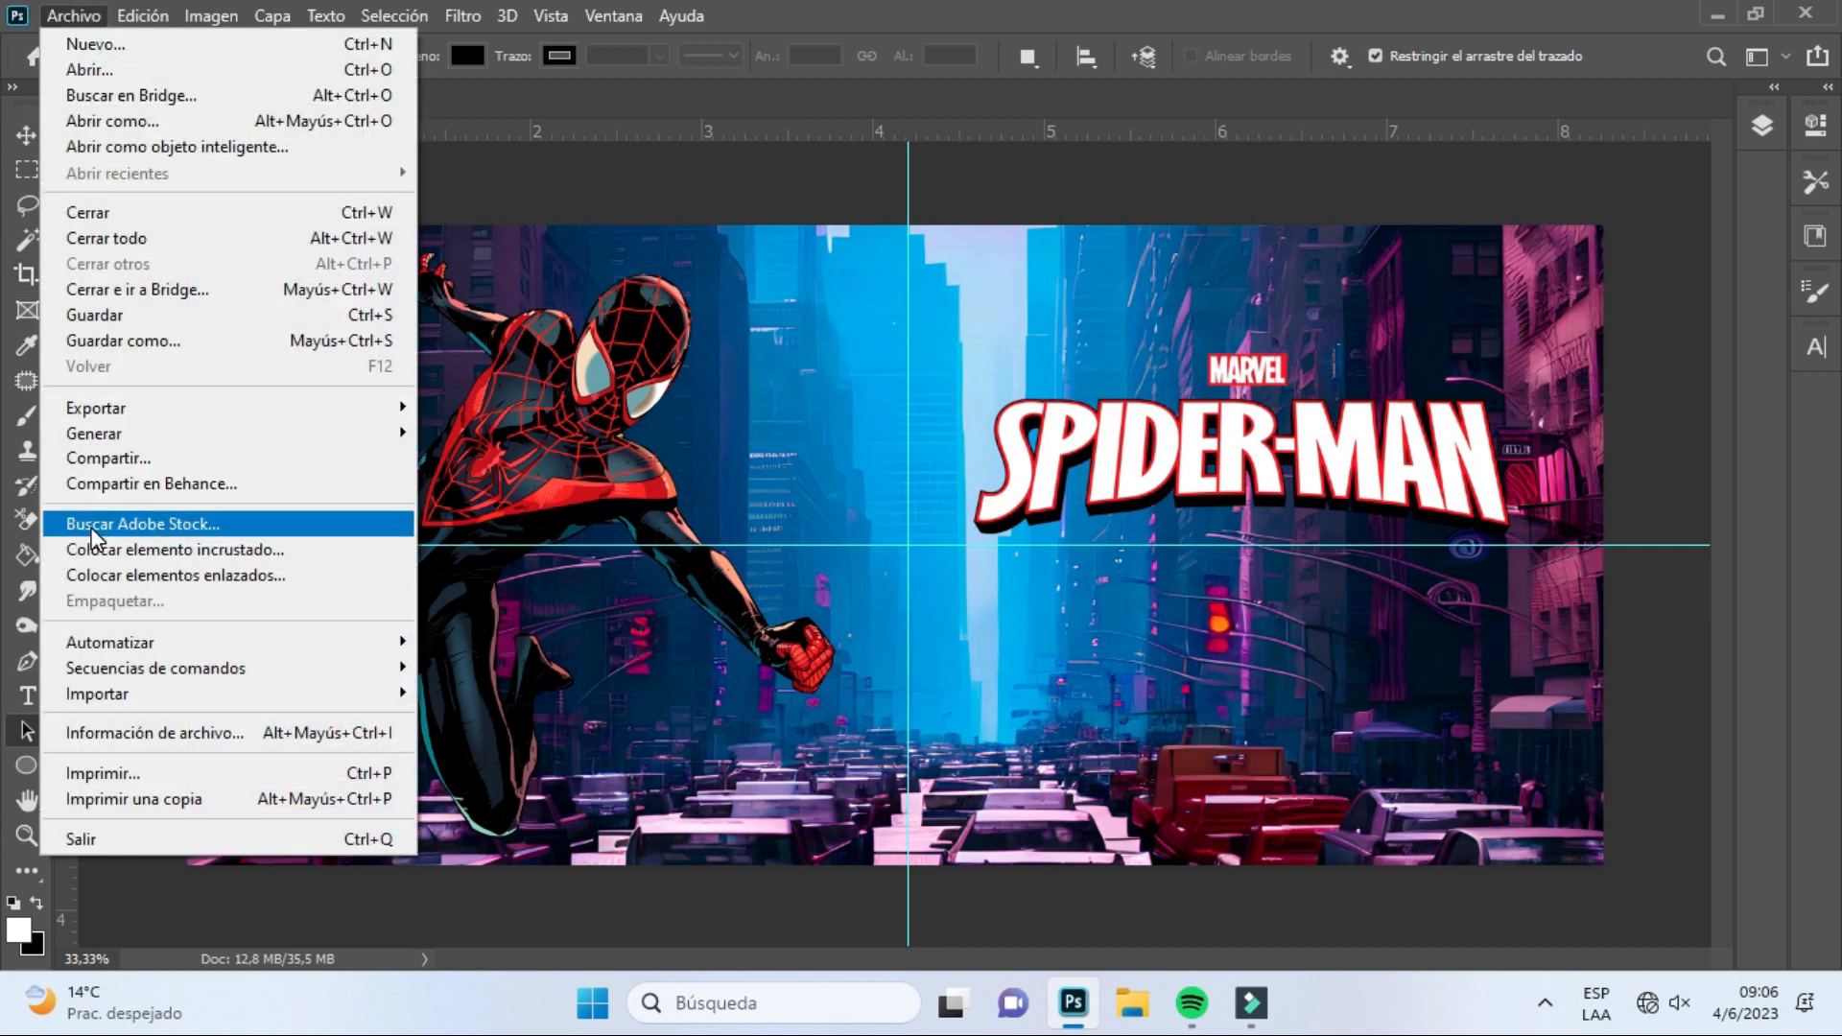
{"action": "left_click", "coordinate": [101, 561]}
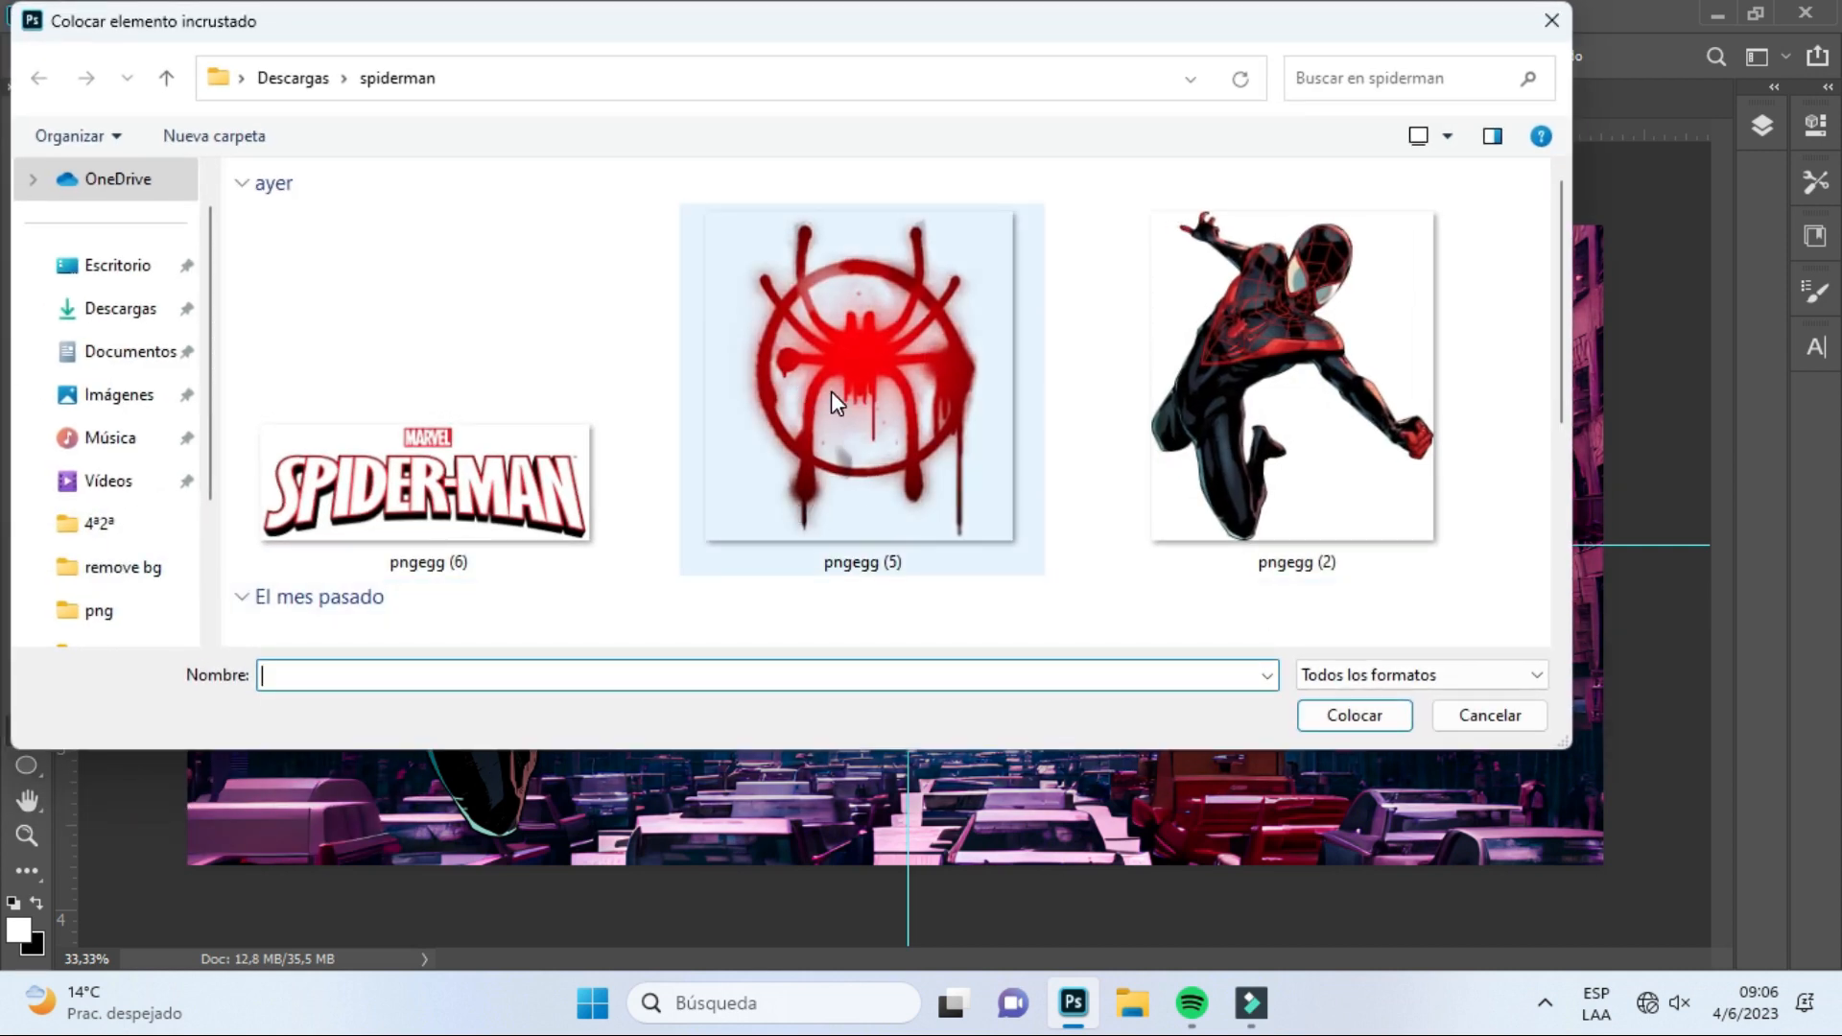
{"action": "left_click", "coordinate": [831, 390]}
{"action": "left_click", "coordinate": [1355, 716]}
Scale the spider emblem down to about 6.7%, centre it beneath the Spider-Man logo, and commit the placement
{"action": "left_click_drag", "start_coordinate": [848, 493], "coordinate": [1197, 542]}
{"action": "left_click_drag", "start_coordinate": [1539, 276], "coordinate": [1188, 651]}
{"action": "left_click_drag", "start_coordinate": [1038, 771], "coordinate": [1213, 614]}
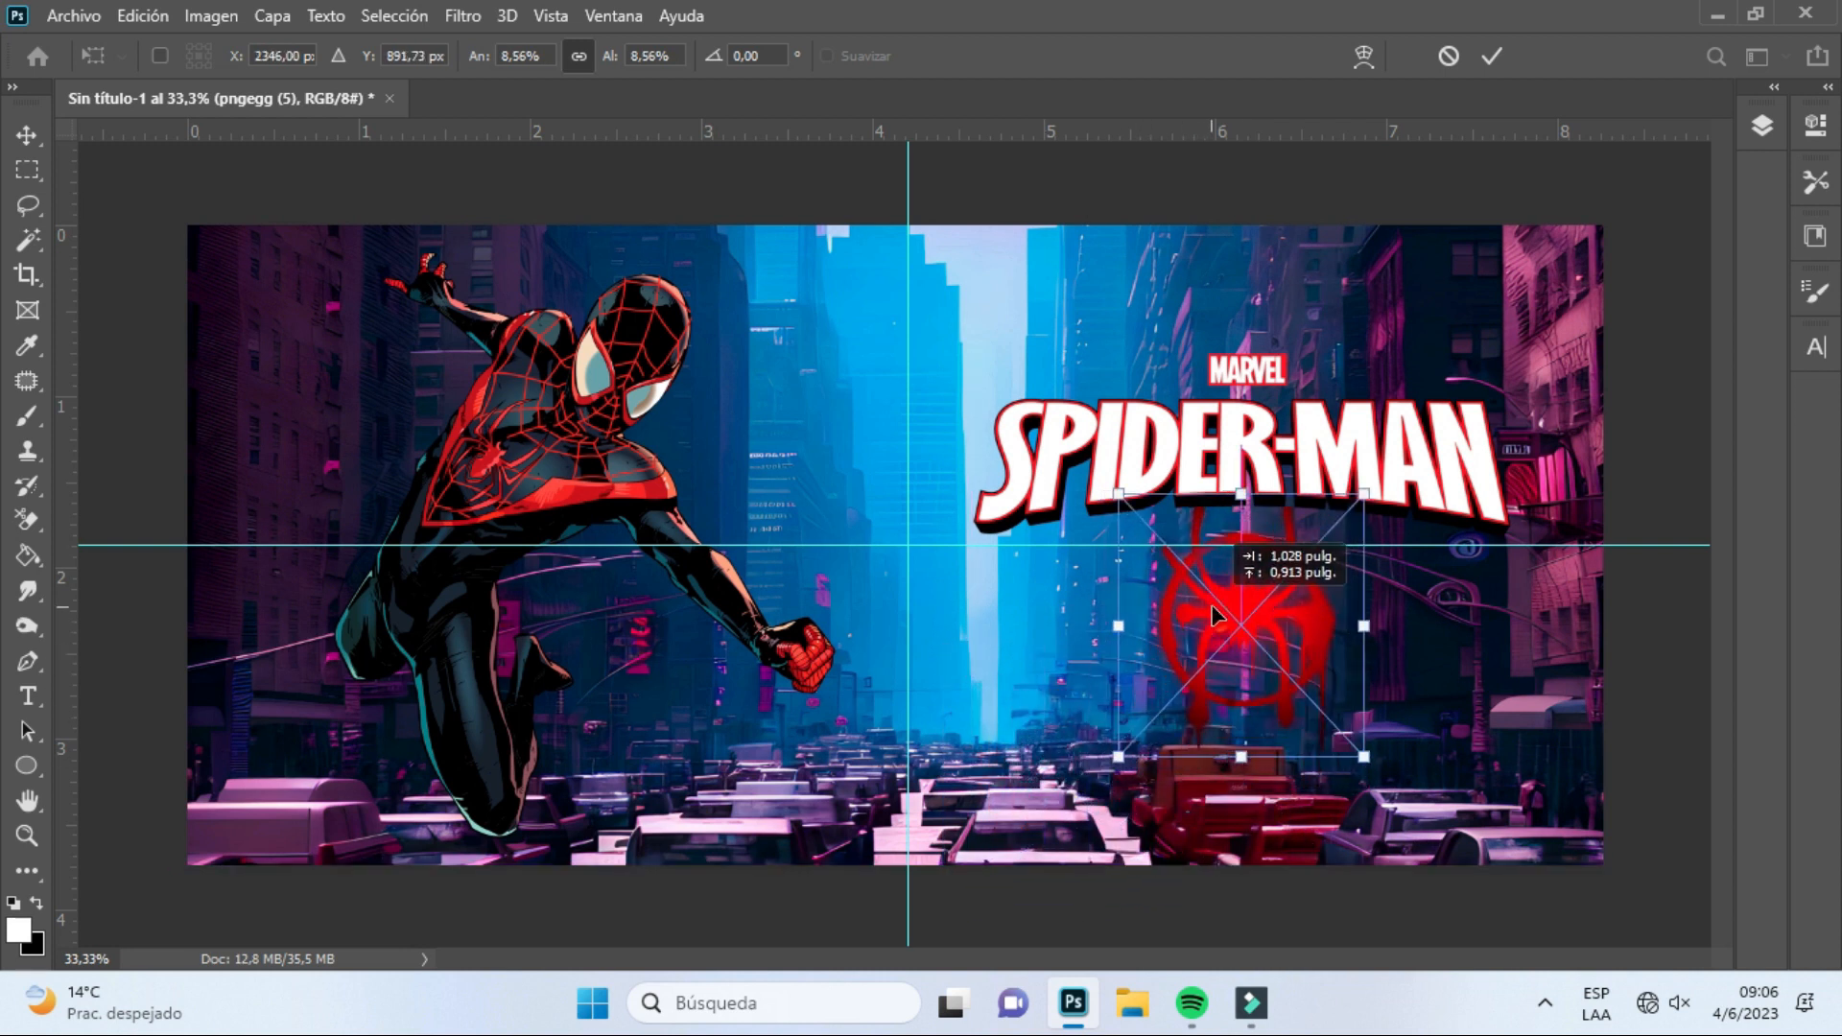
{"action": "left_click_drag", "start_coordinate": [1363, 497], "coordinate": [1310, 539]}
{"action": "left_click_drag", "start_coordinate": [1235, 633], "coordinate": [1253, 597]}
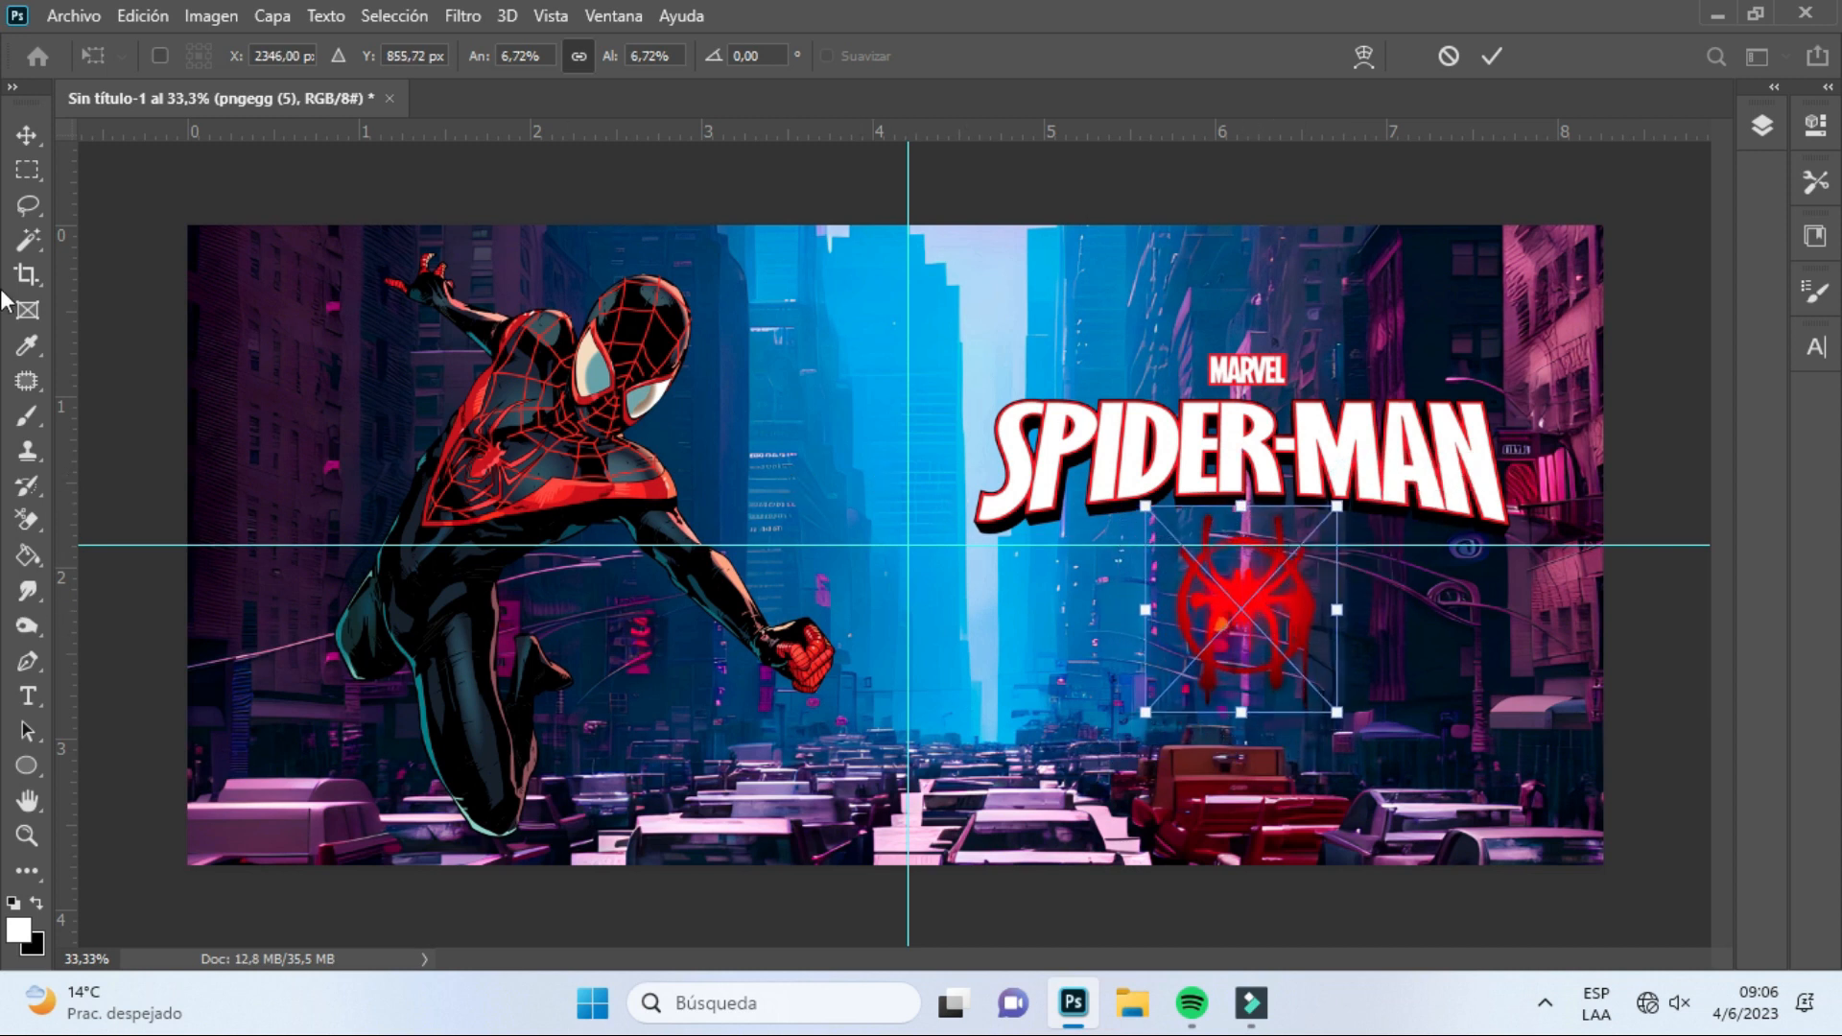
{"action": "left_click", "coordinate": [26, 133]}
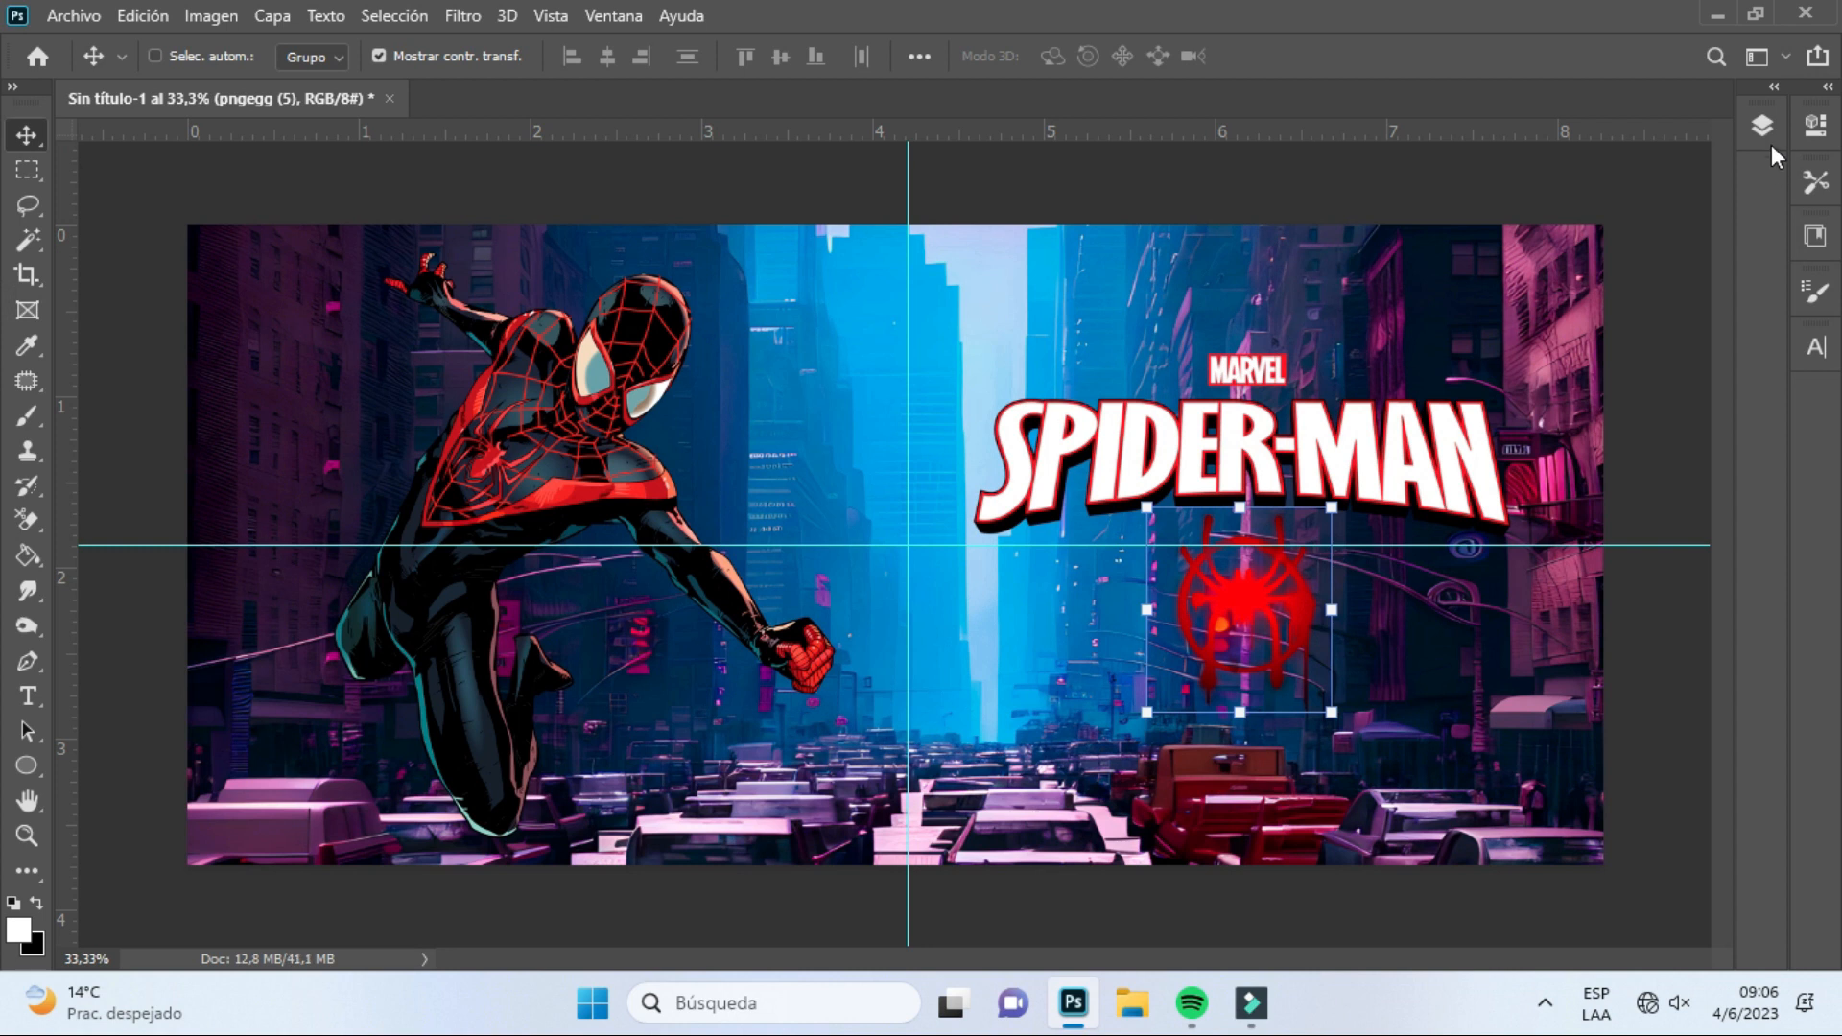
Move the Spider-Man logo on layer pngegg (6) straight up, leaving a gap above the spider emblem
{"action": "left_click", "coordinate": [1768, 133]}
{"action": "left_click", "coordinate": [1520, 307]}
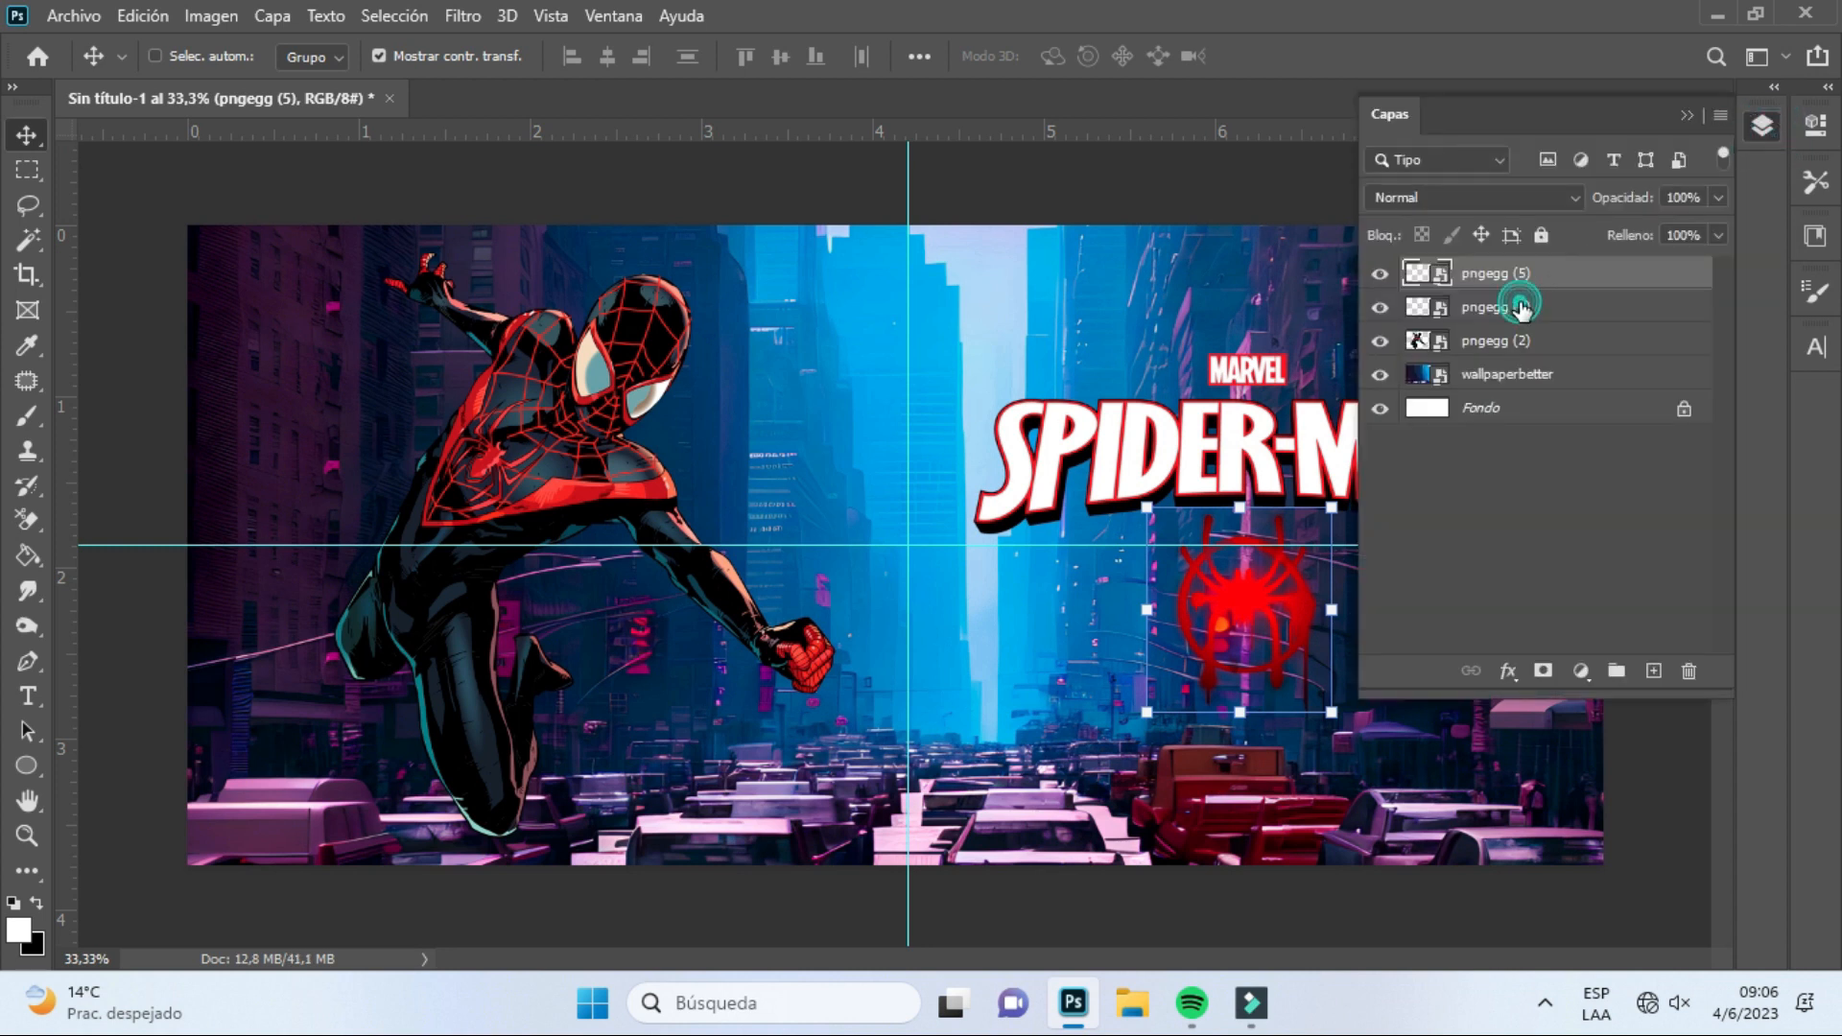
{"action": "left_click_drag", "start_coordinate": [1207, 467], "coordinate": [1207, 408]}
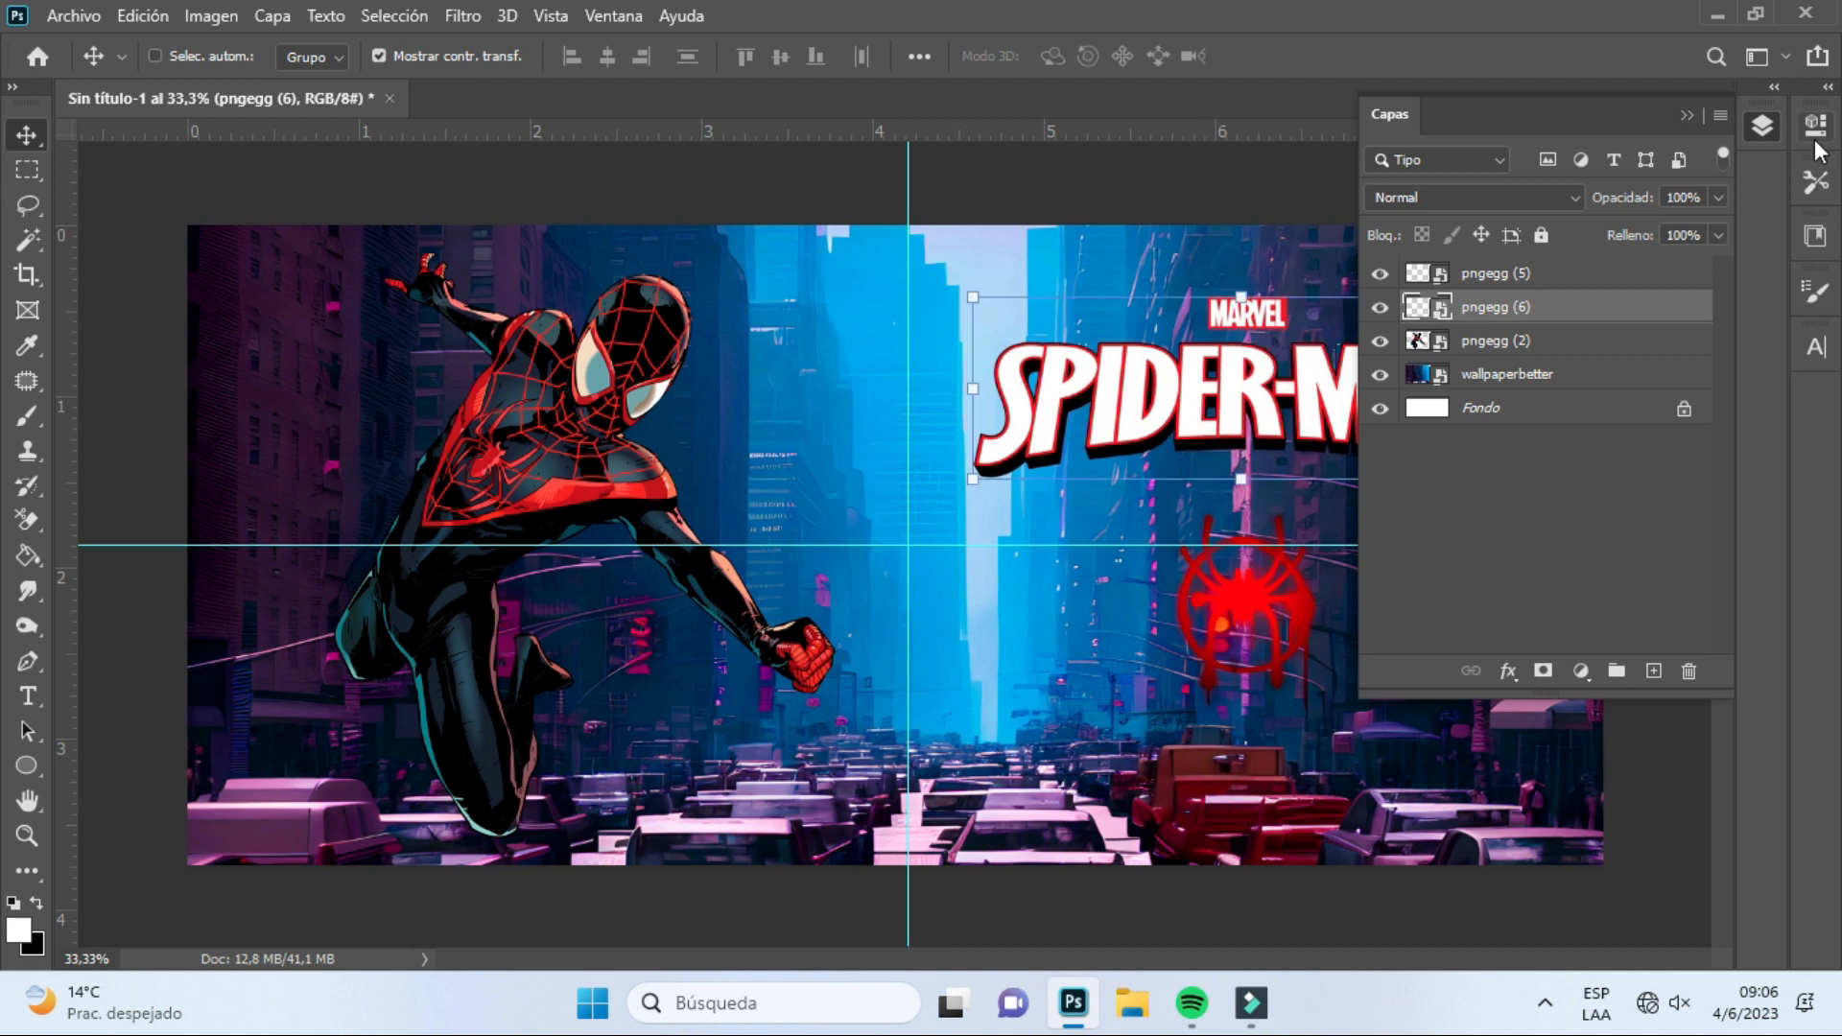
{"action": "left_click", "coordinate": [1692, 117]}
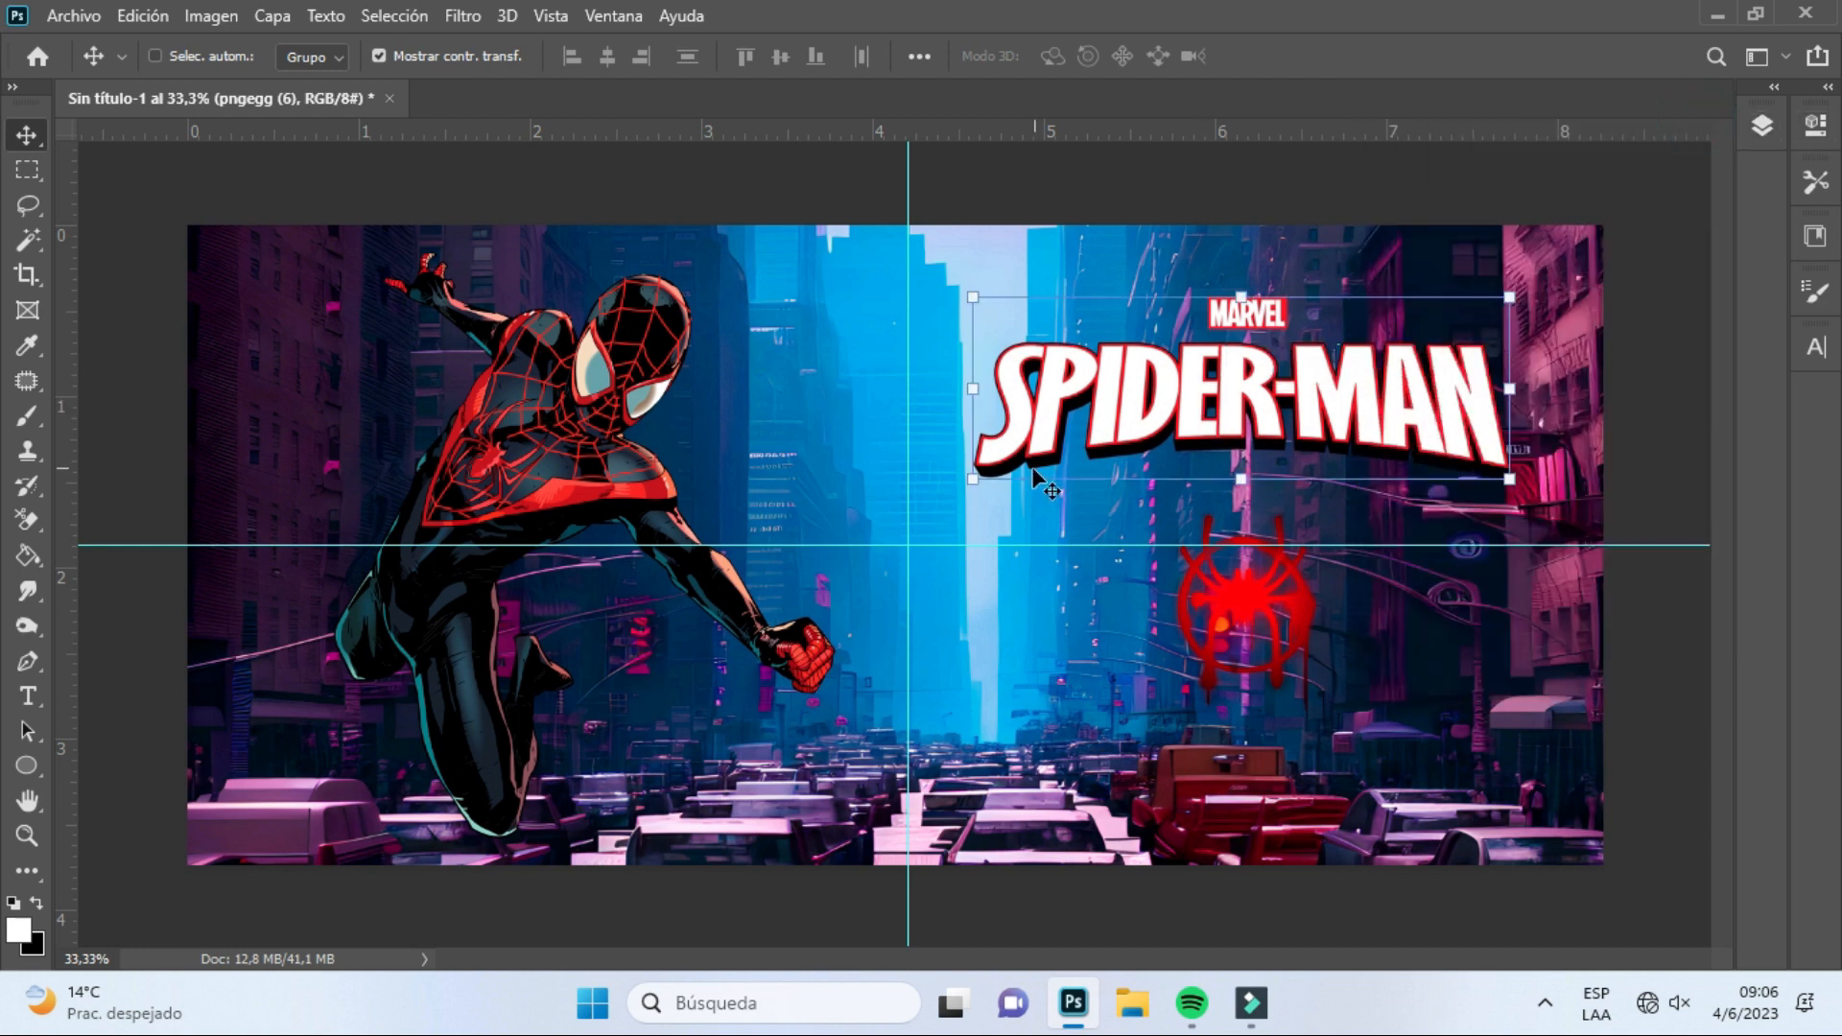
{"action": "left_click", "coordinate": [26, 732]}
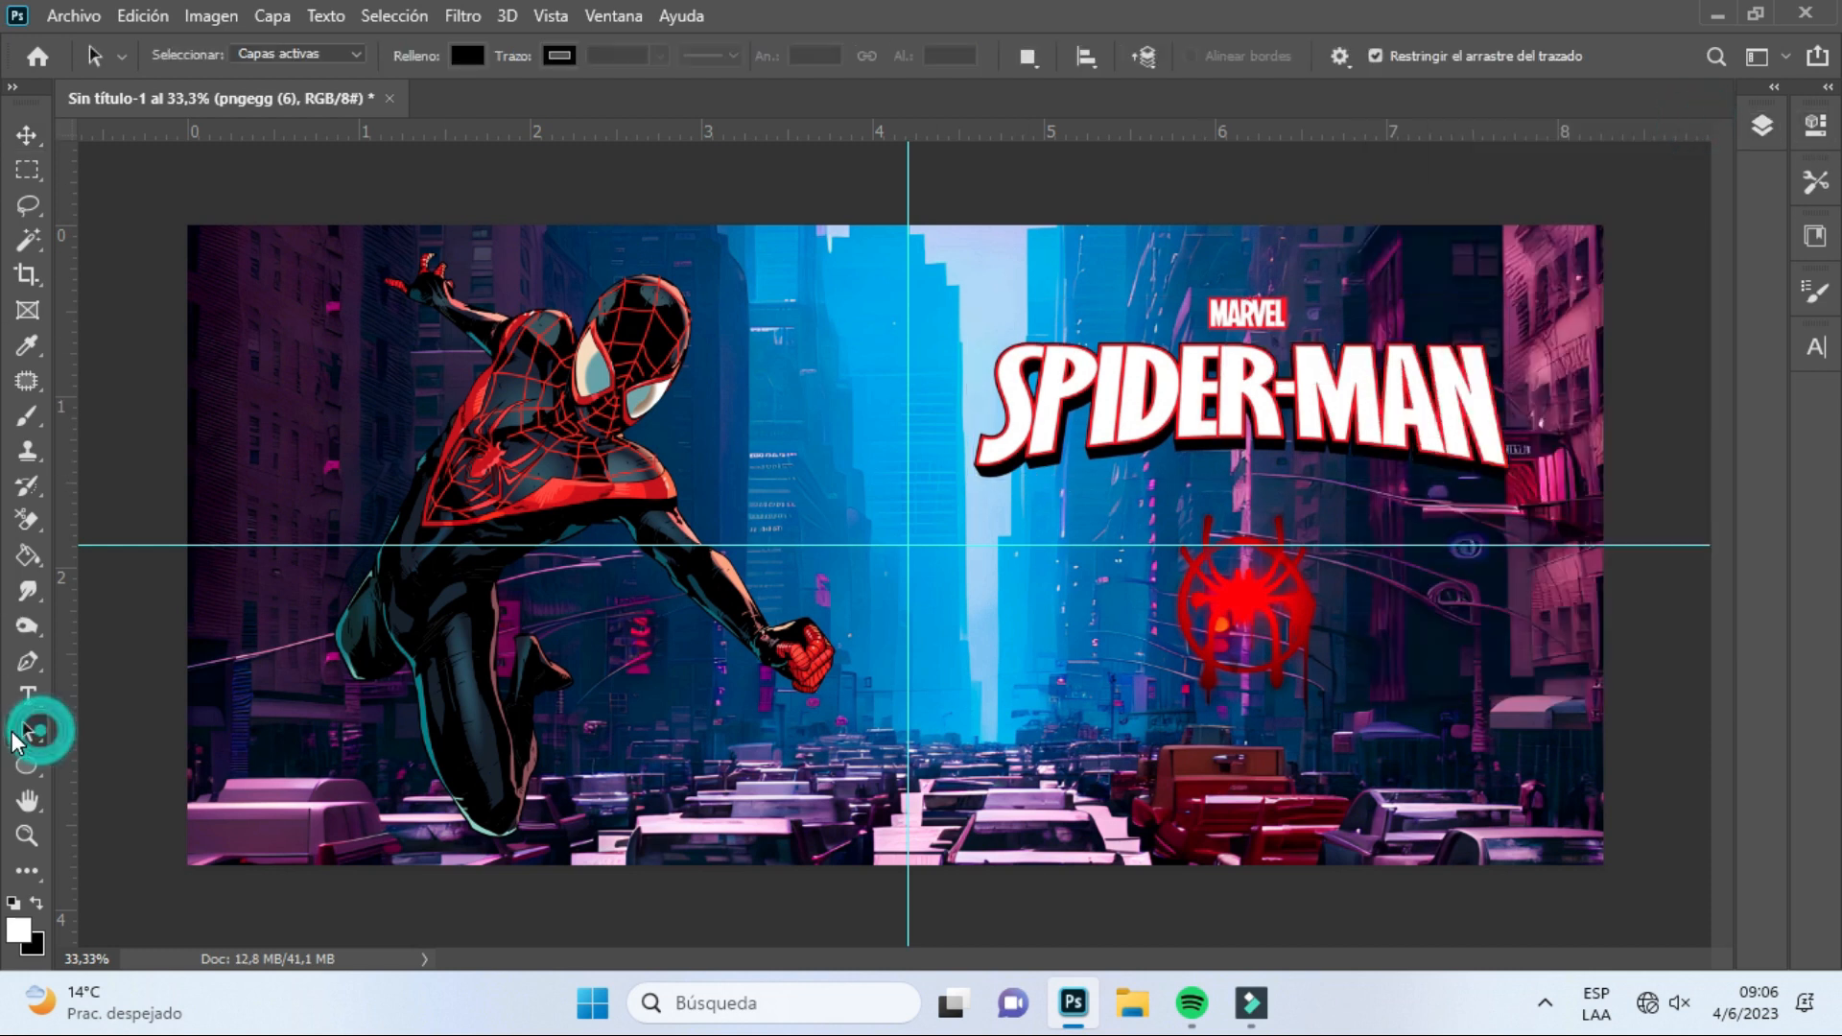
Move the spider emblem on layer pngegg (5) up so it sits just below the Spider-Man logo
{"action": "left_click", "coordinate": [1764, 125]}
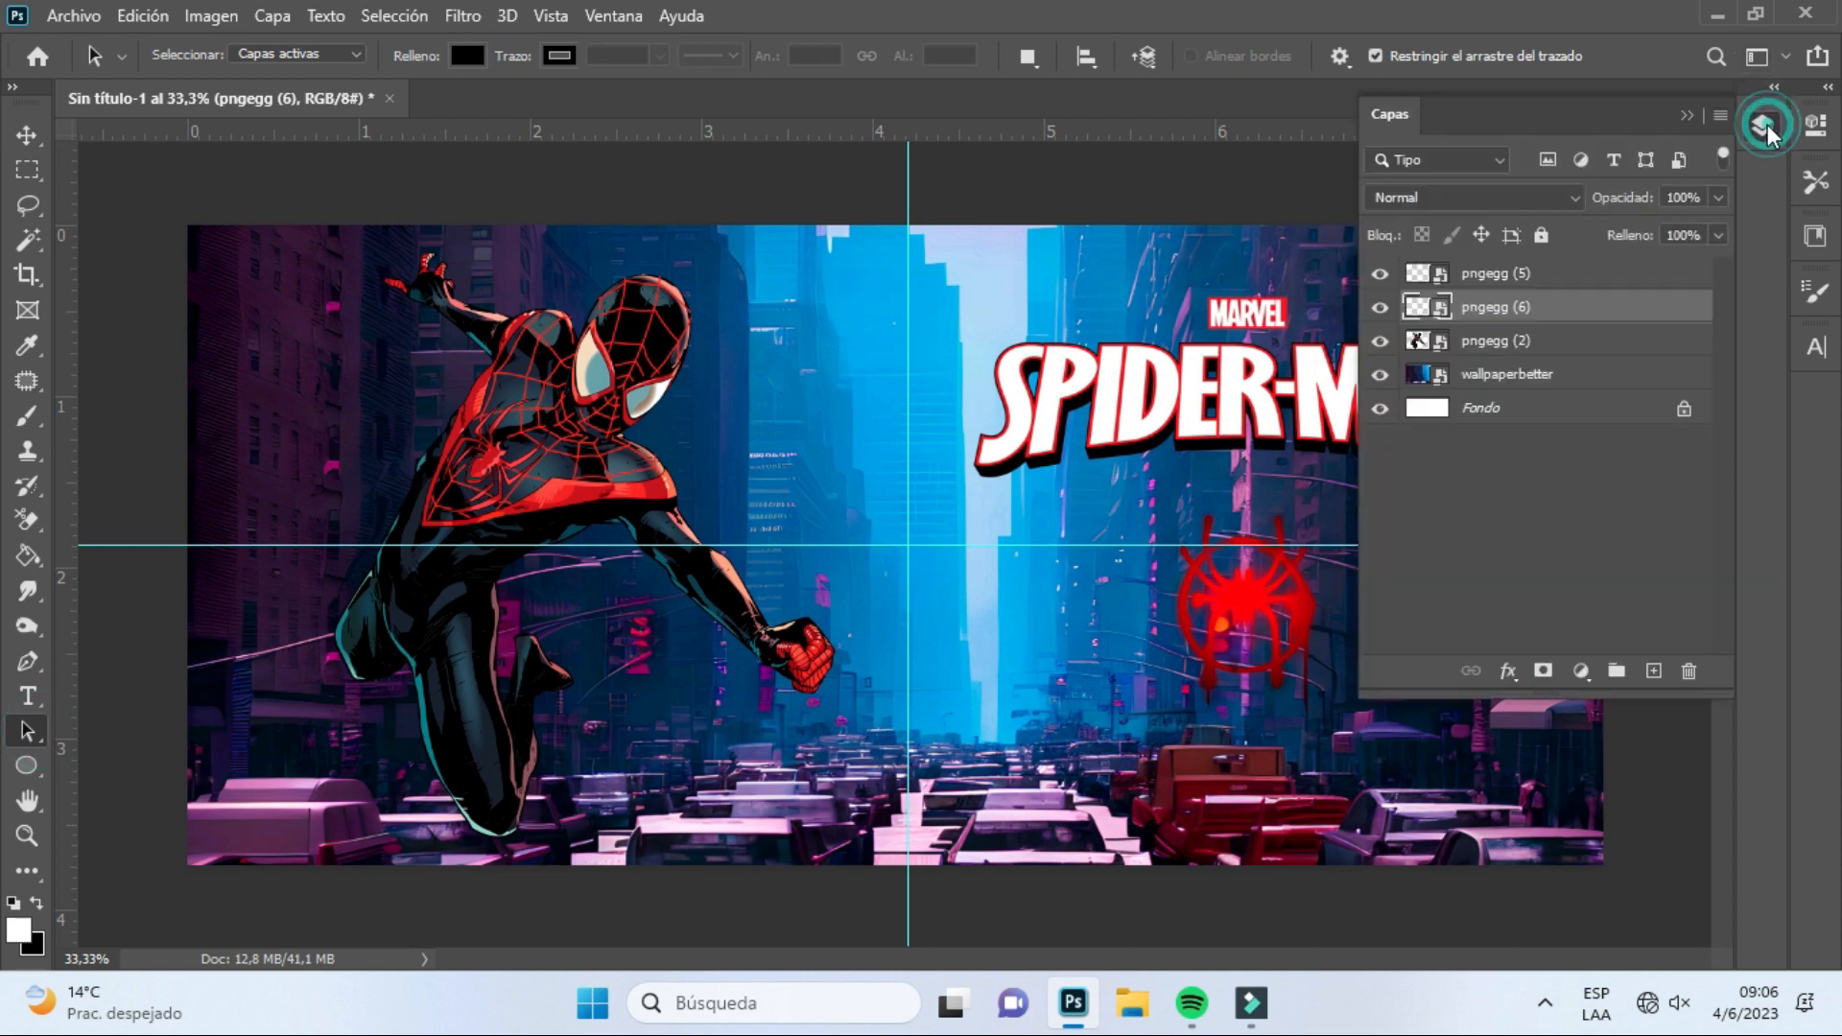
{"action": "left_click", "coordinate": [1500, 286]}
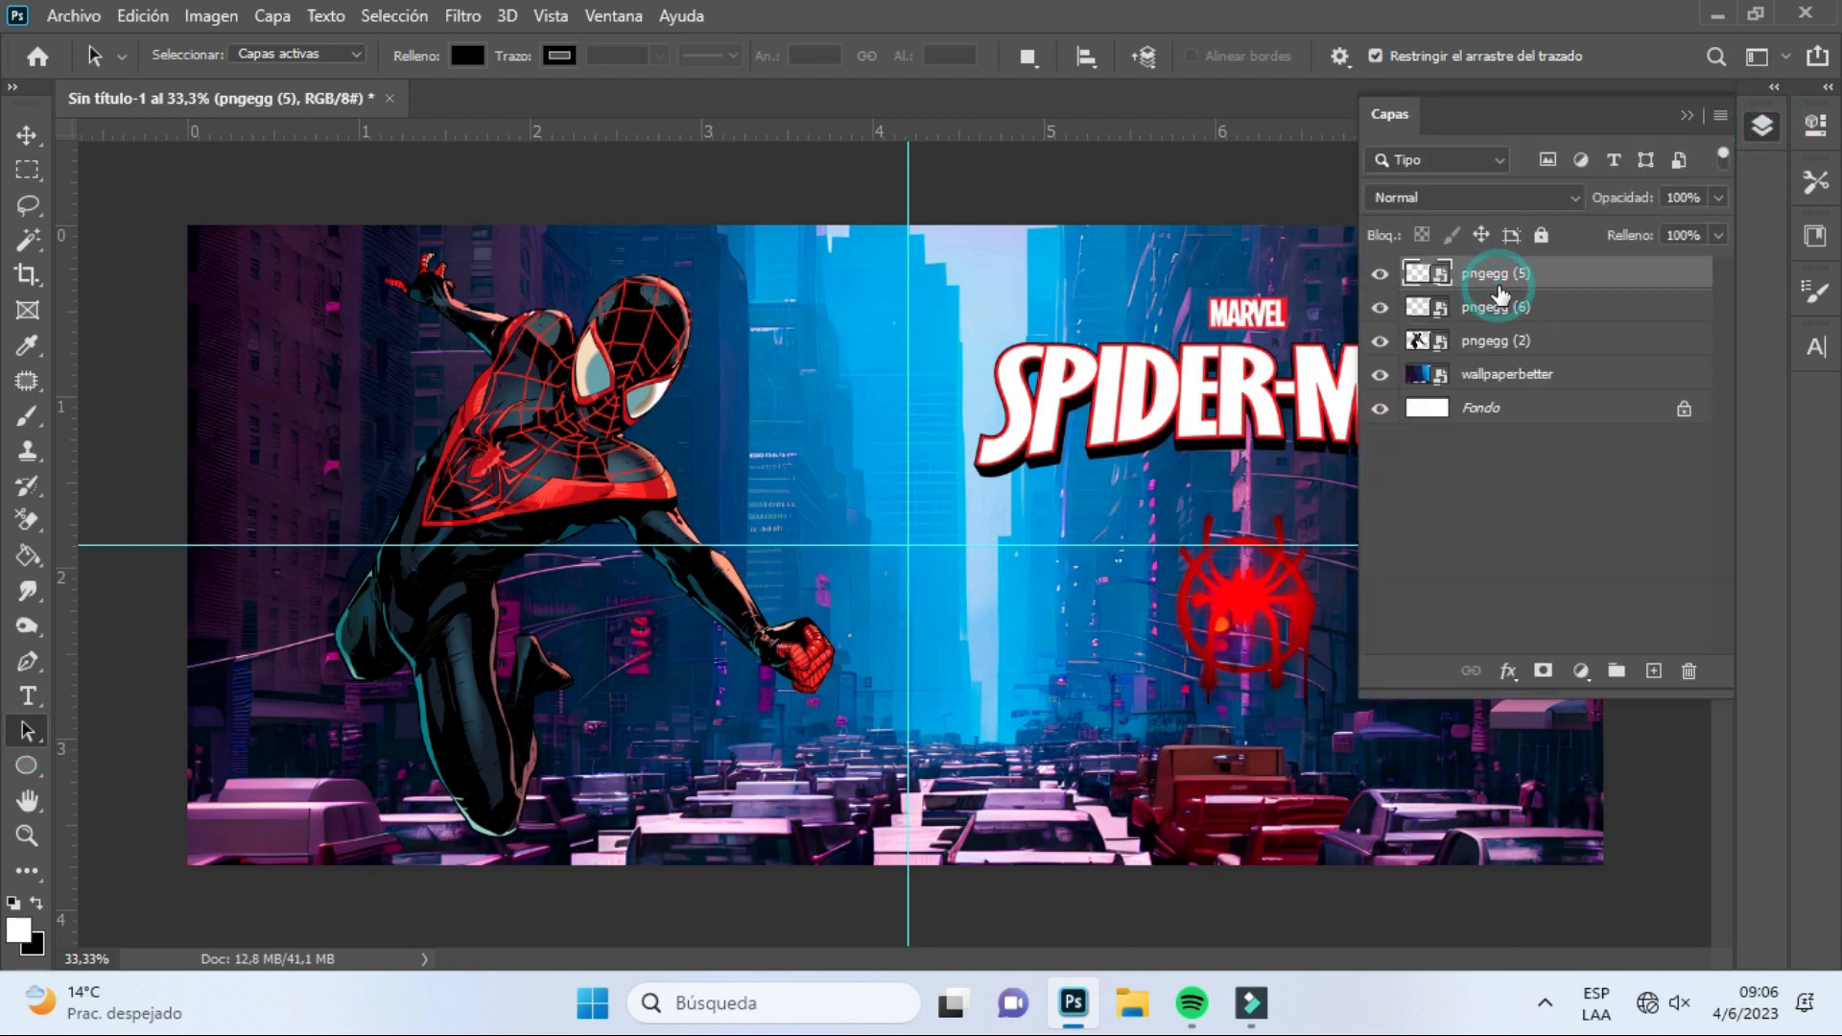
{"action": "left_click", "coordinate": [1477, 318]}
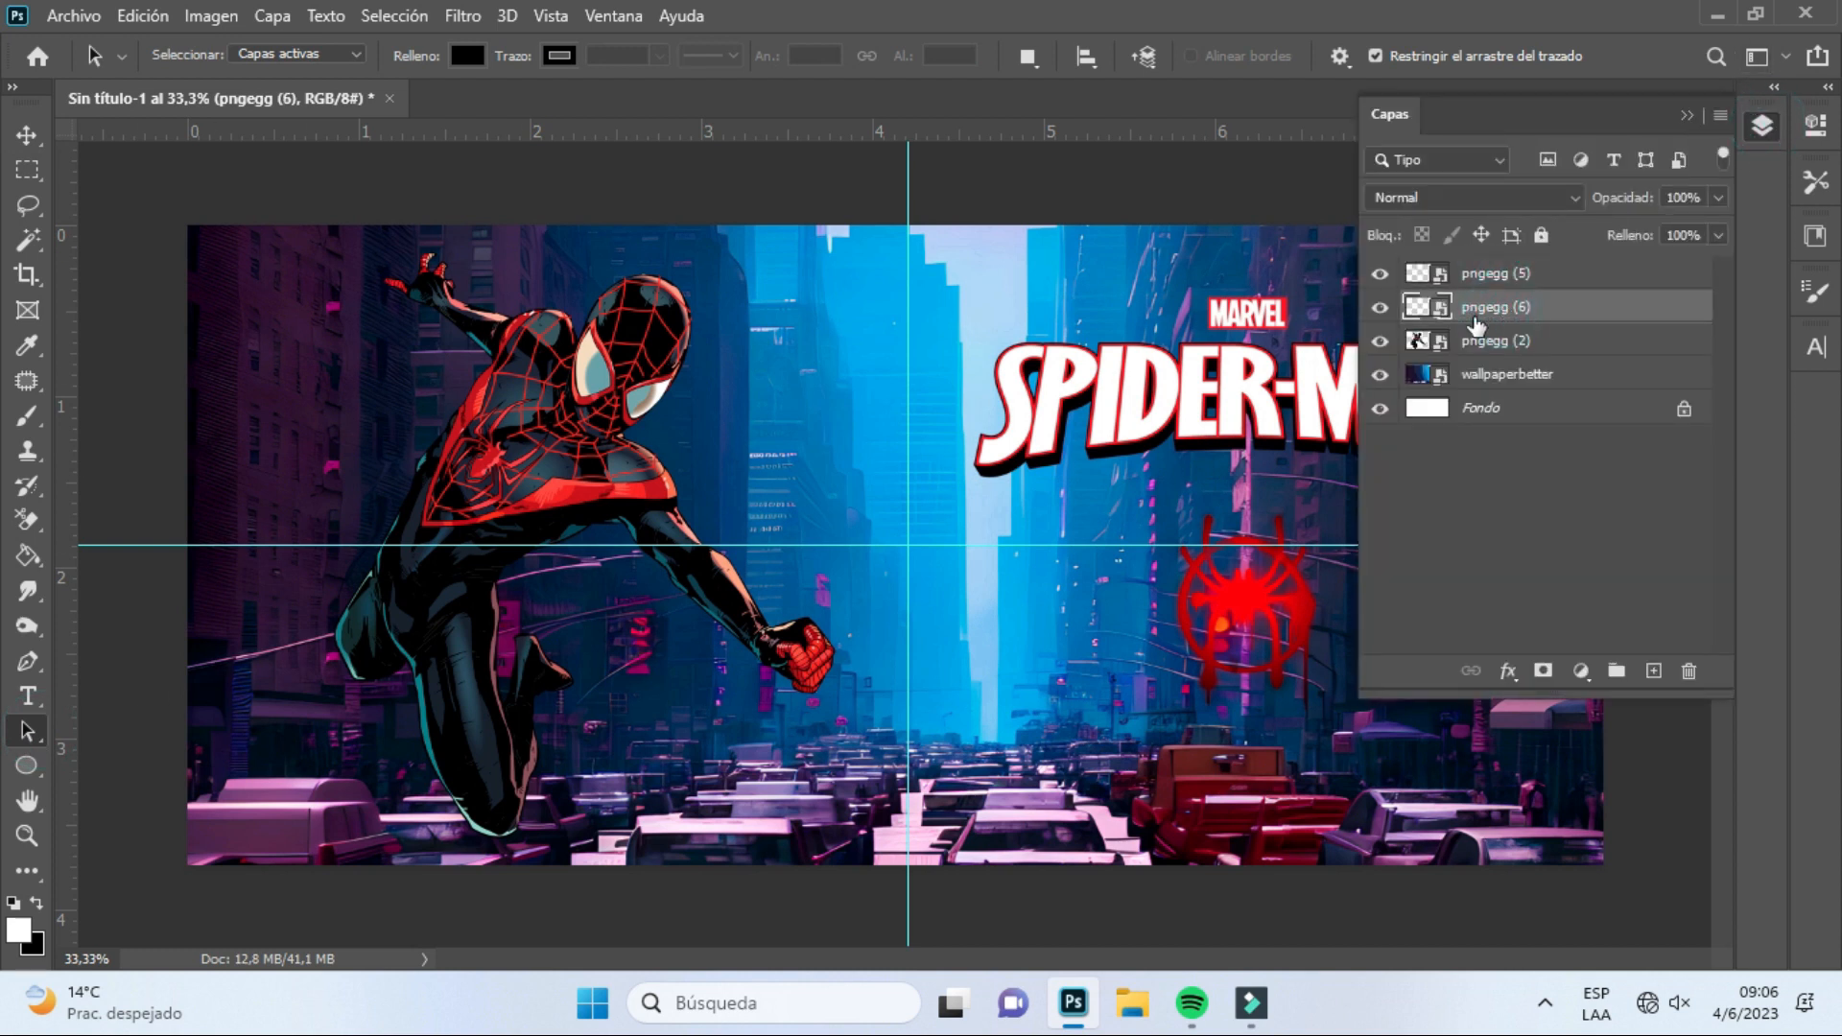
{"action": "left_click", "coordinate": [26, 134]}
{"action": "left_click", "coordinate": [1488, 273]}
{"action": "left_click_drag", "start_coordinate": [1252, 614], "coordinate": [1249, 562]}
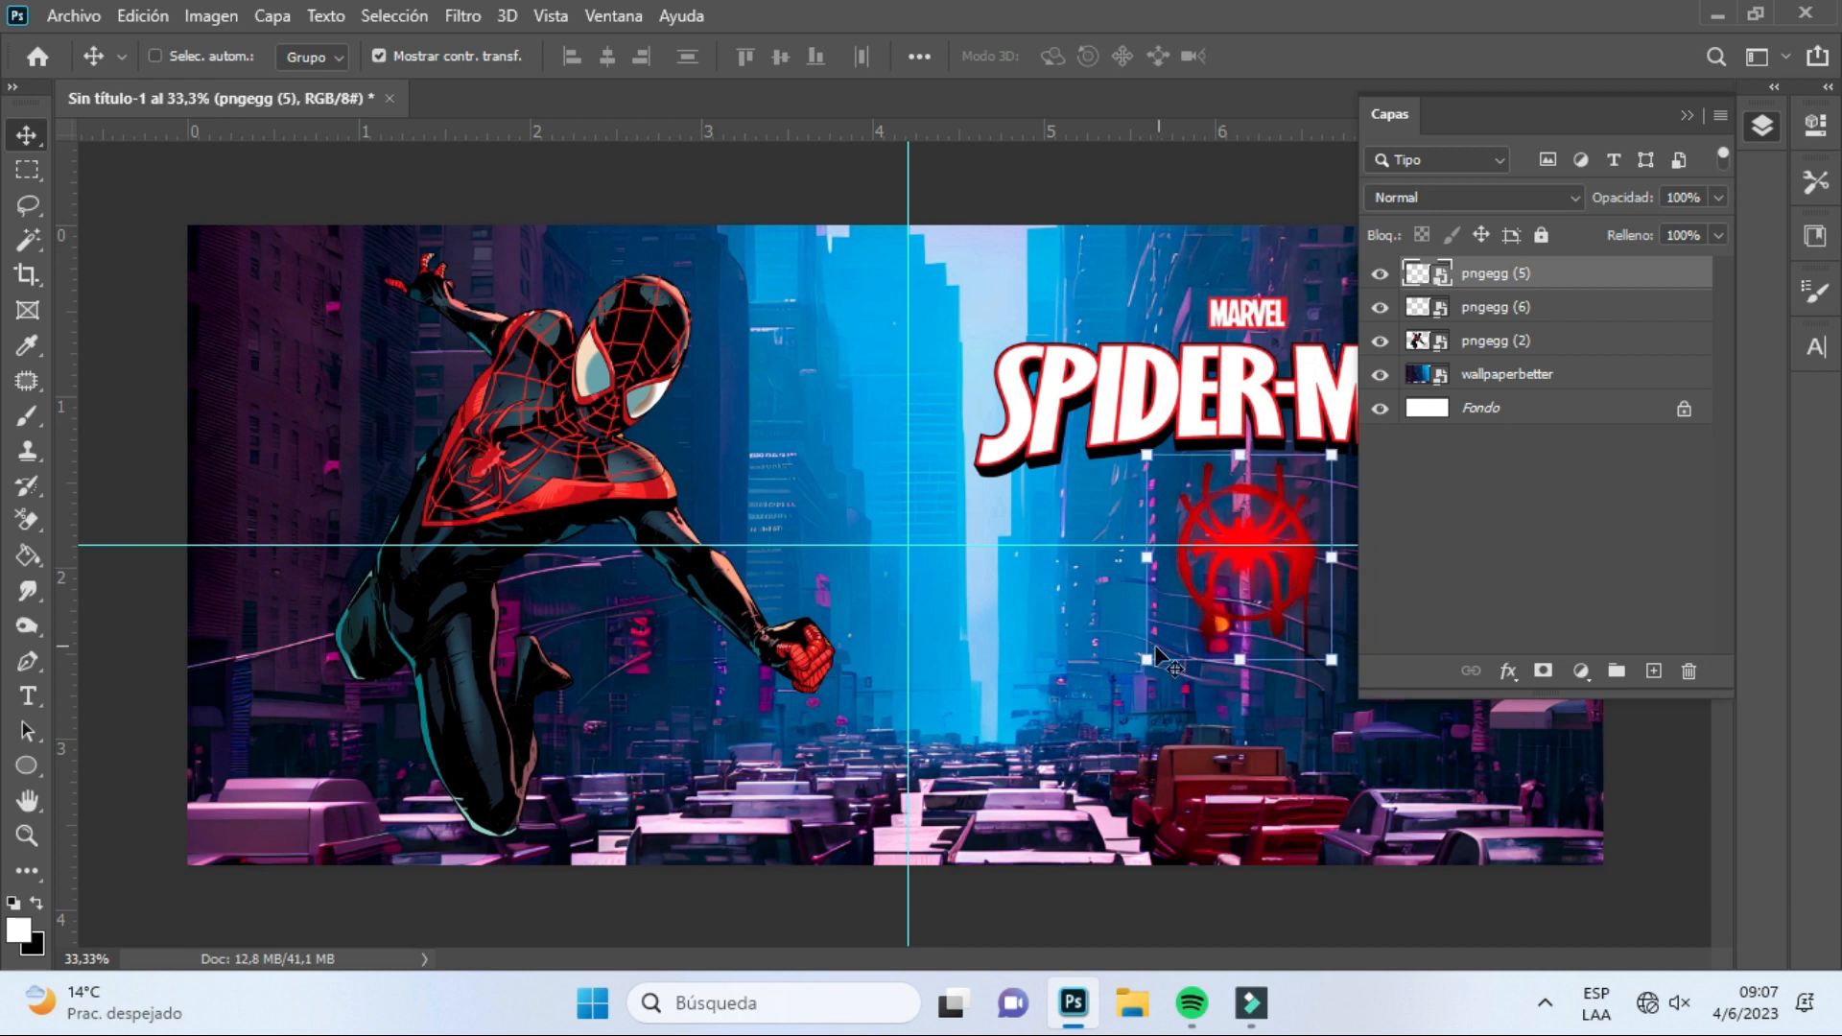
Enlarge the spider emblem slightly, shift it back beneath the logo, and commit the transformation
{"action": "left_click_drag", "start_coordinate": [1150, 662], "coordinate": [1095, 680]}
{"action": "mouse_move", "coordinate": [1201, 551]}
{"action": "left_mouse_down"}
{"action": "mouse_move", "coordinate": [1184, 560]}
{"action": "mouse_move", "coordinate": [1217, 550]}
{"action": "left_mouse_up"}
{"action": "key", "text": "Return"}
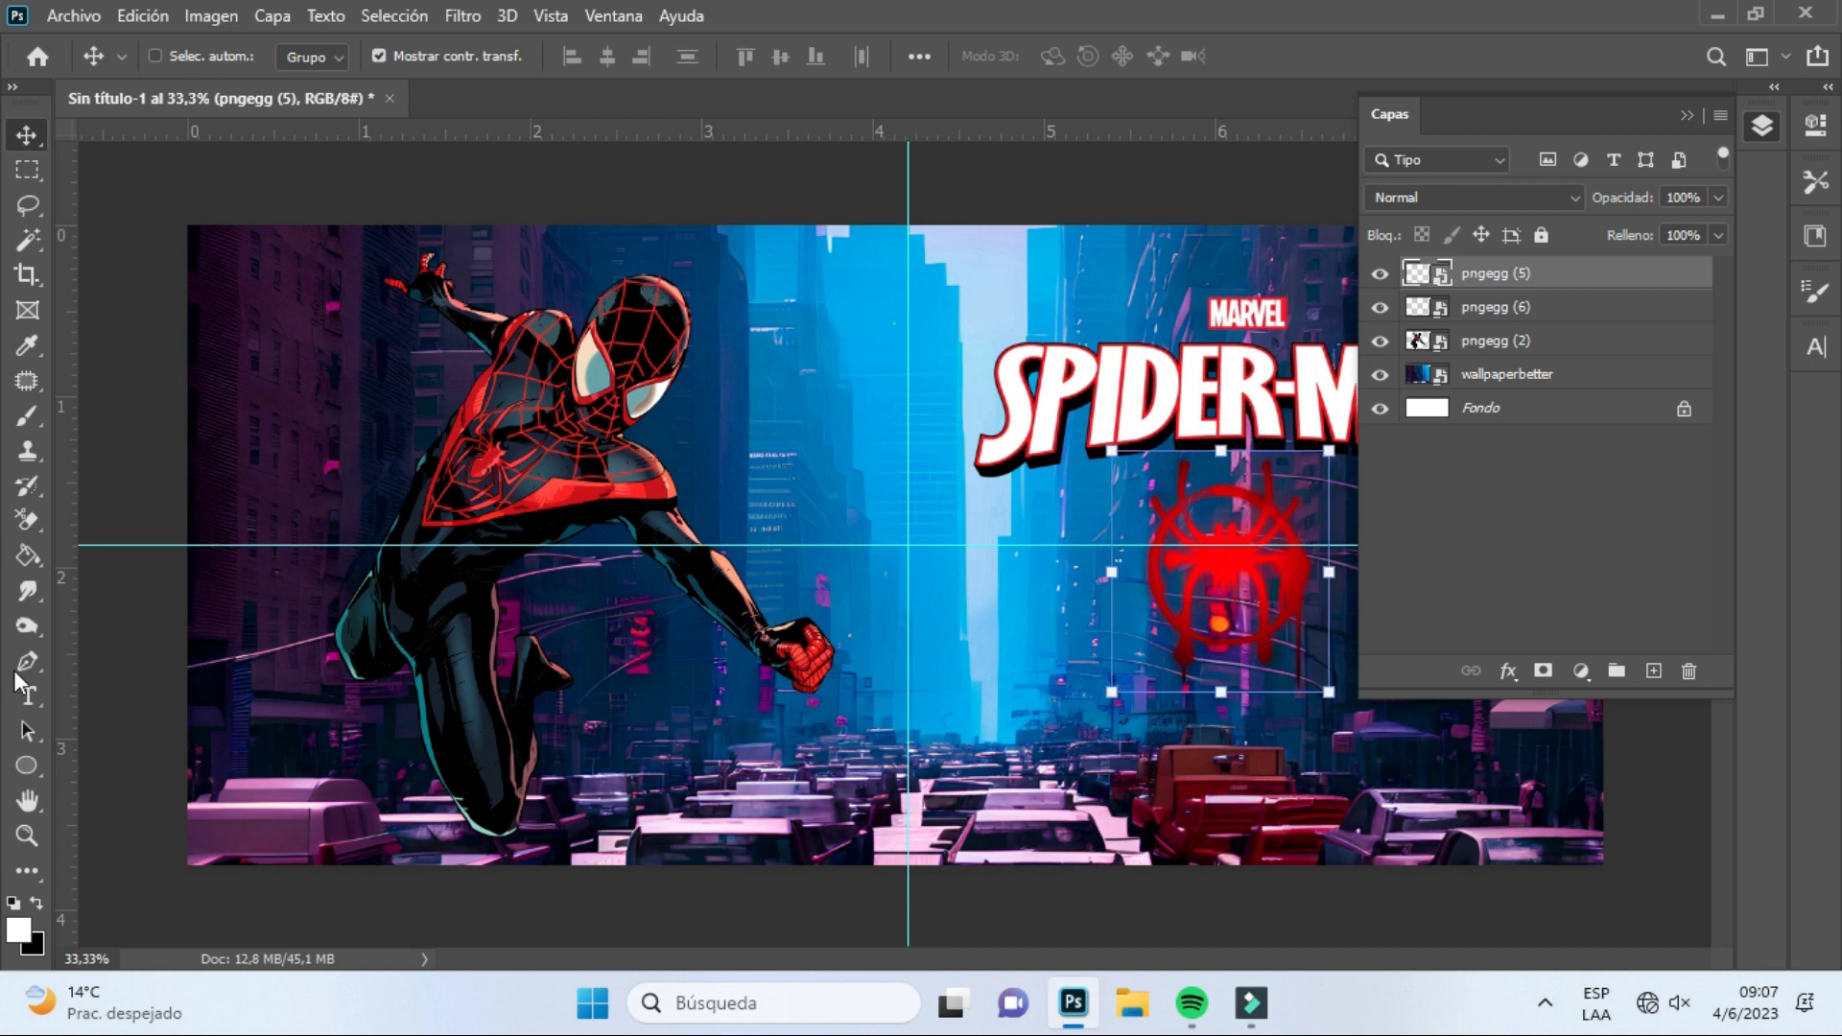
{"action": "left_click", "coordinate": [27, 731]}
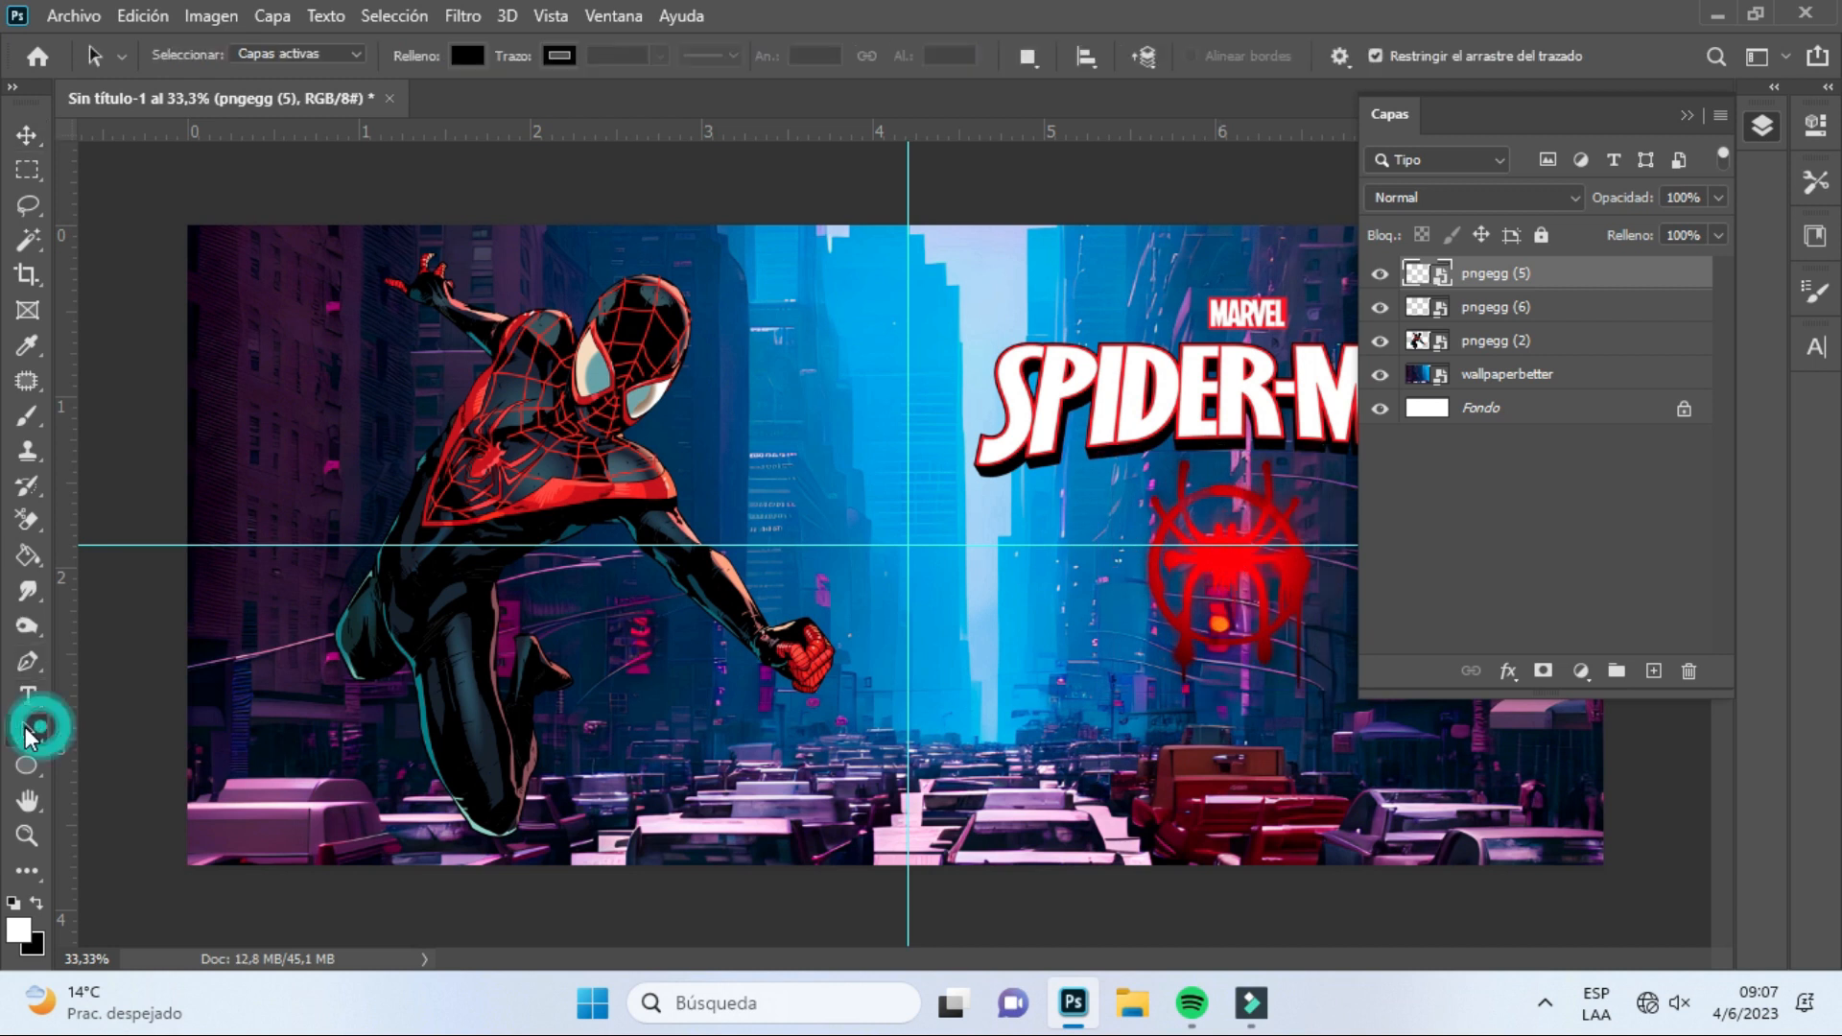
{"action": "left_click", "coordinate": [1696, 116]}
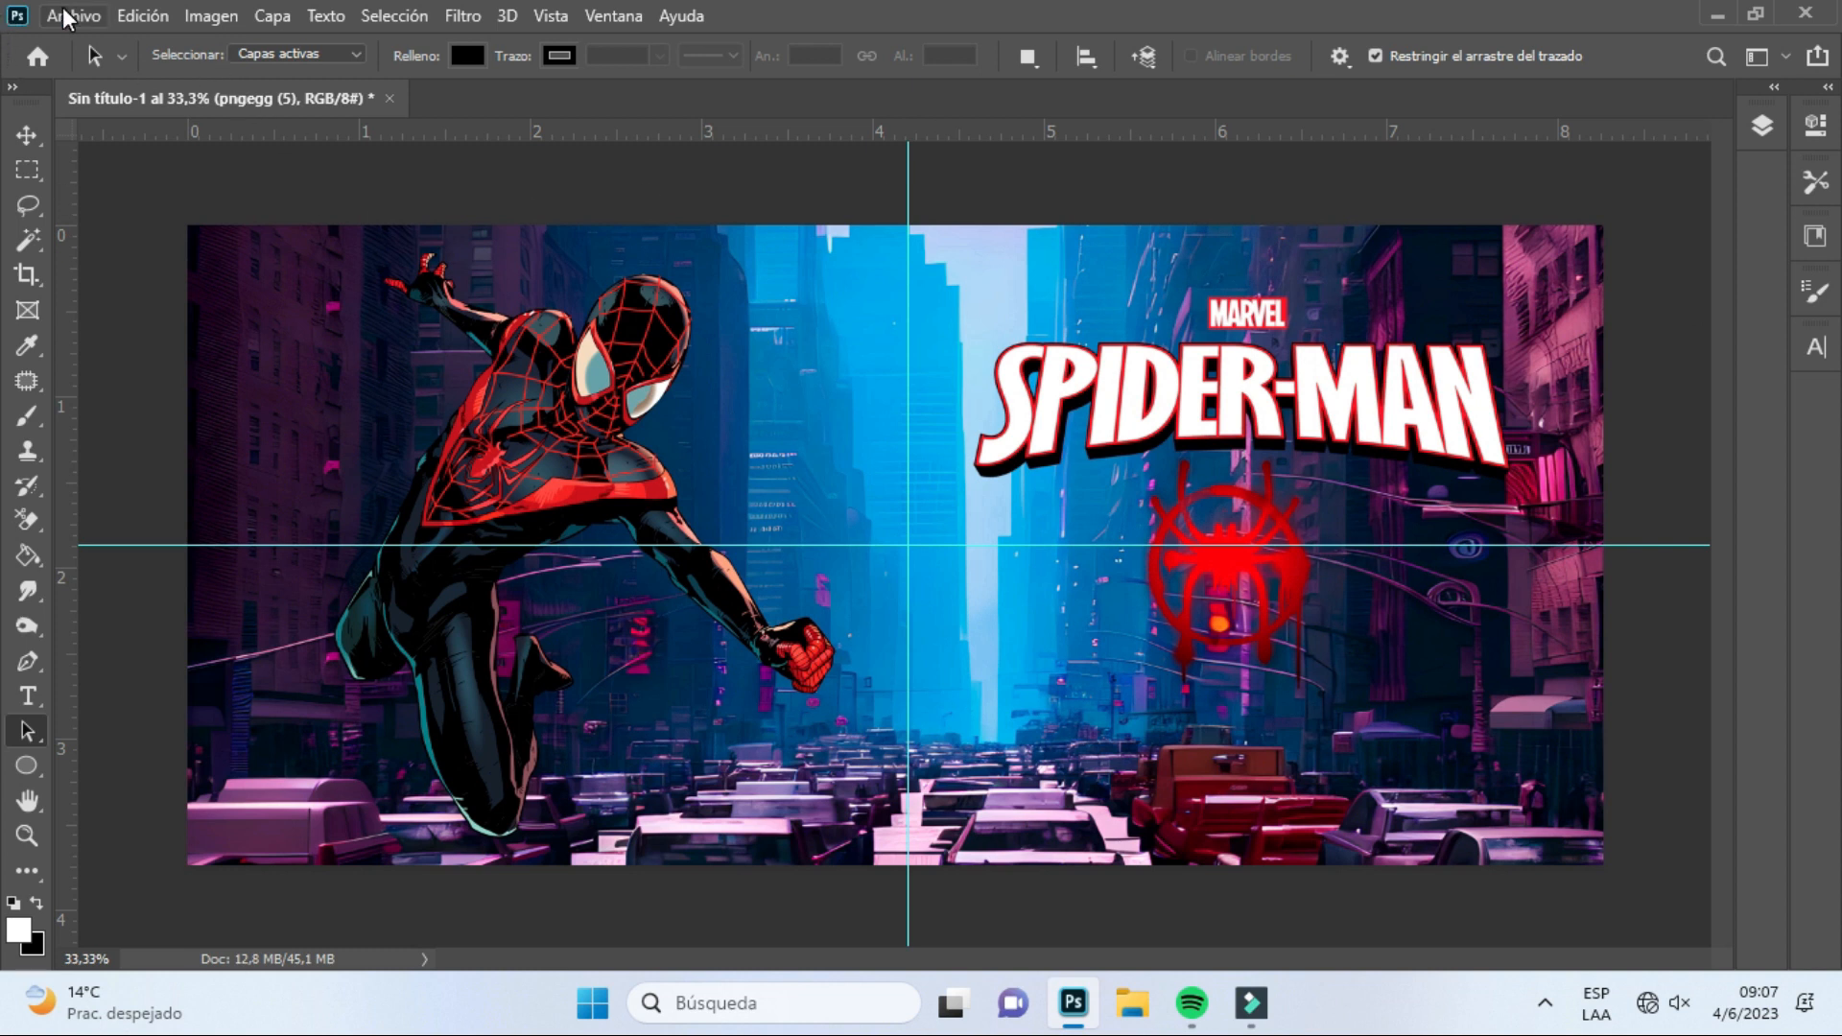
Apply a Gaussian Blur with a 15.3 pixel radius to the wallpaperbetter city background layer
{"action": "left_click", "coordinate": [1762, 126]}
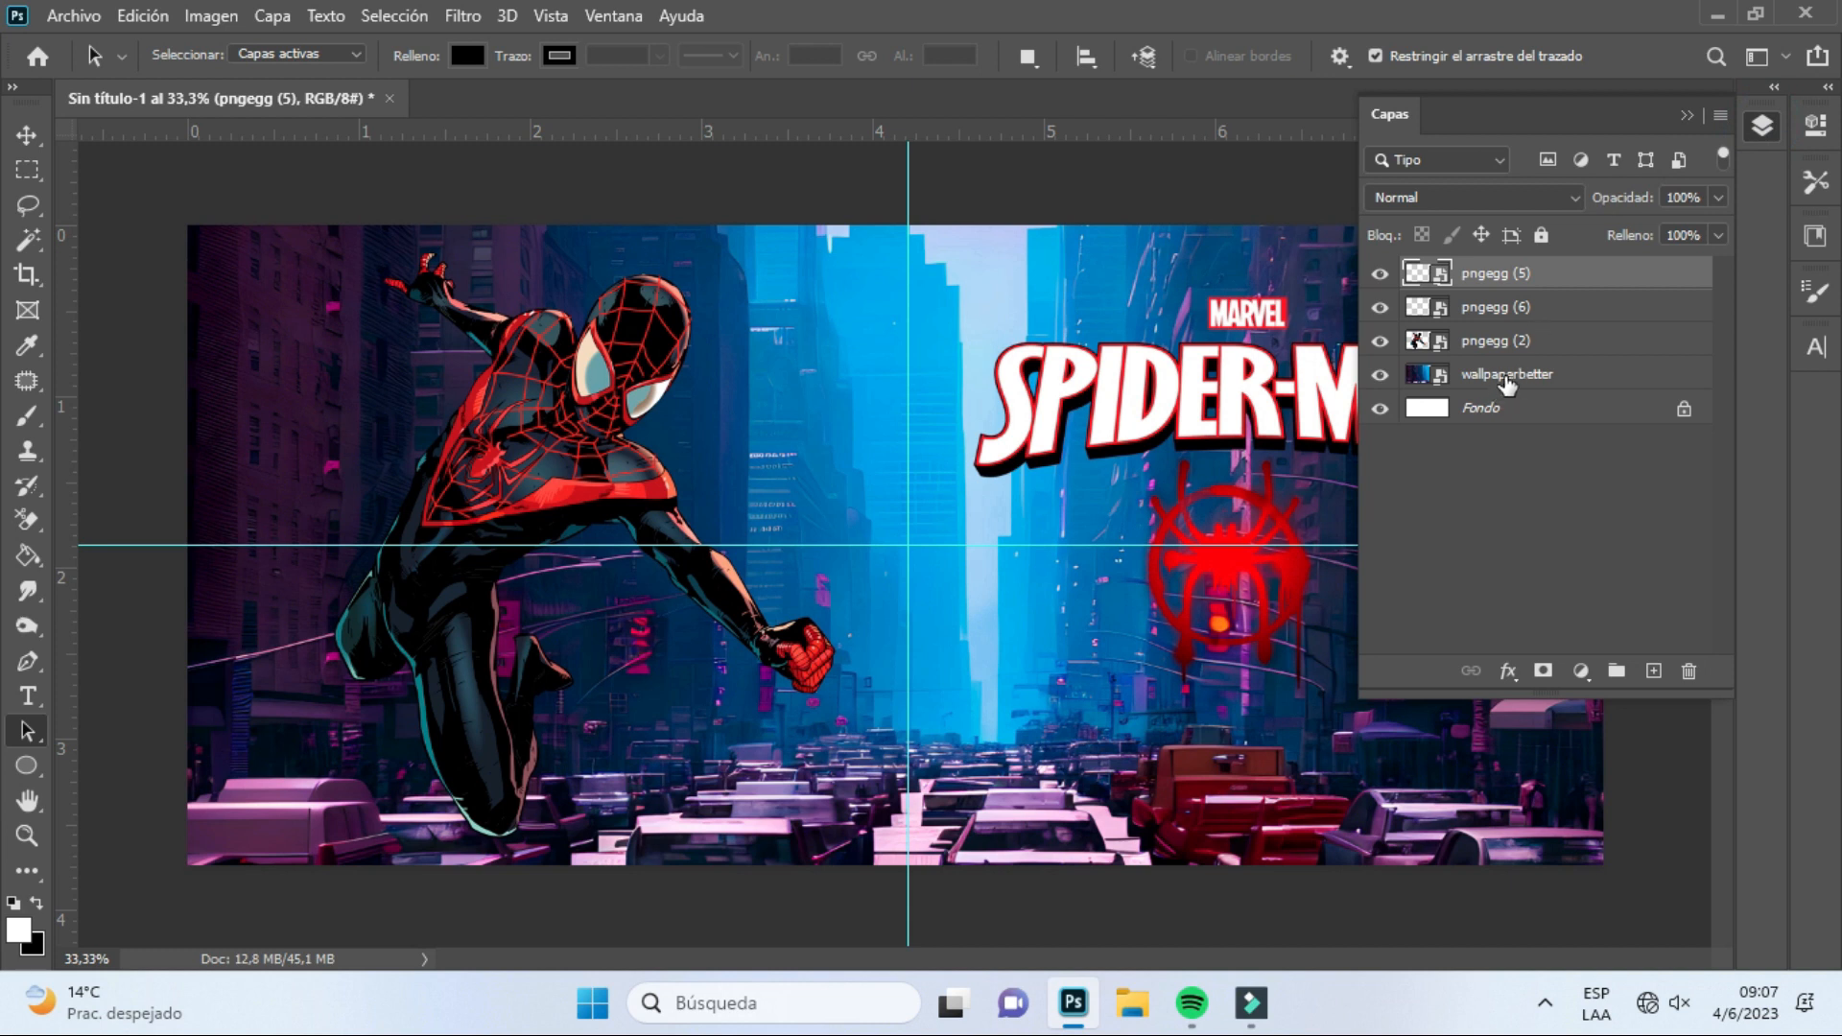
{"action": "left_click", "coordinate": [1507, 381]}
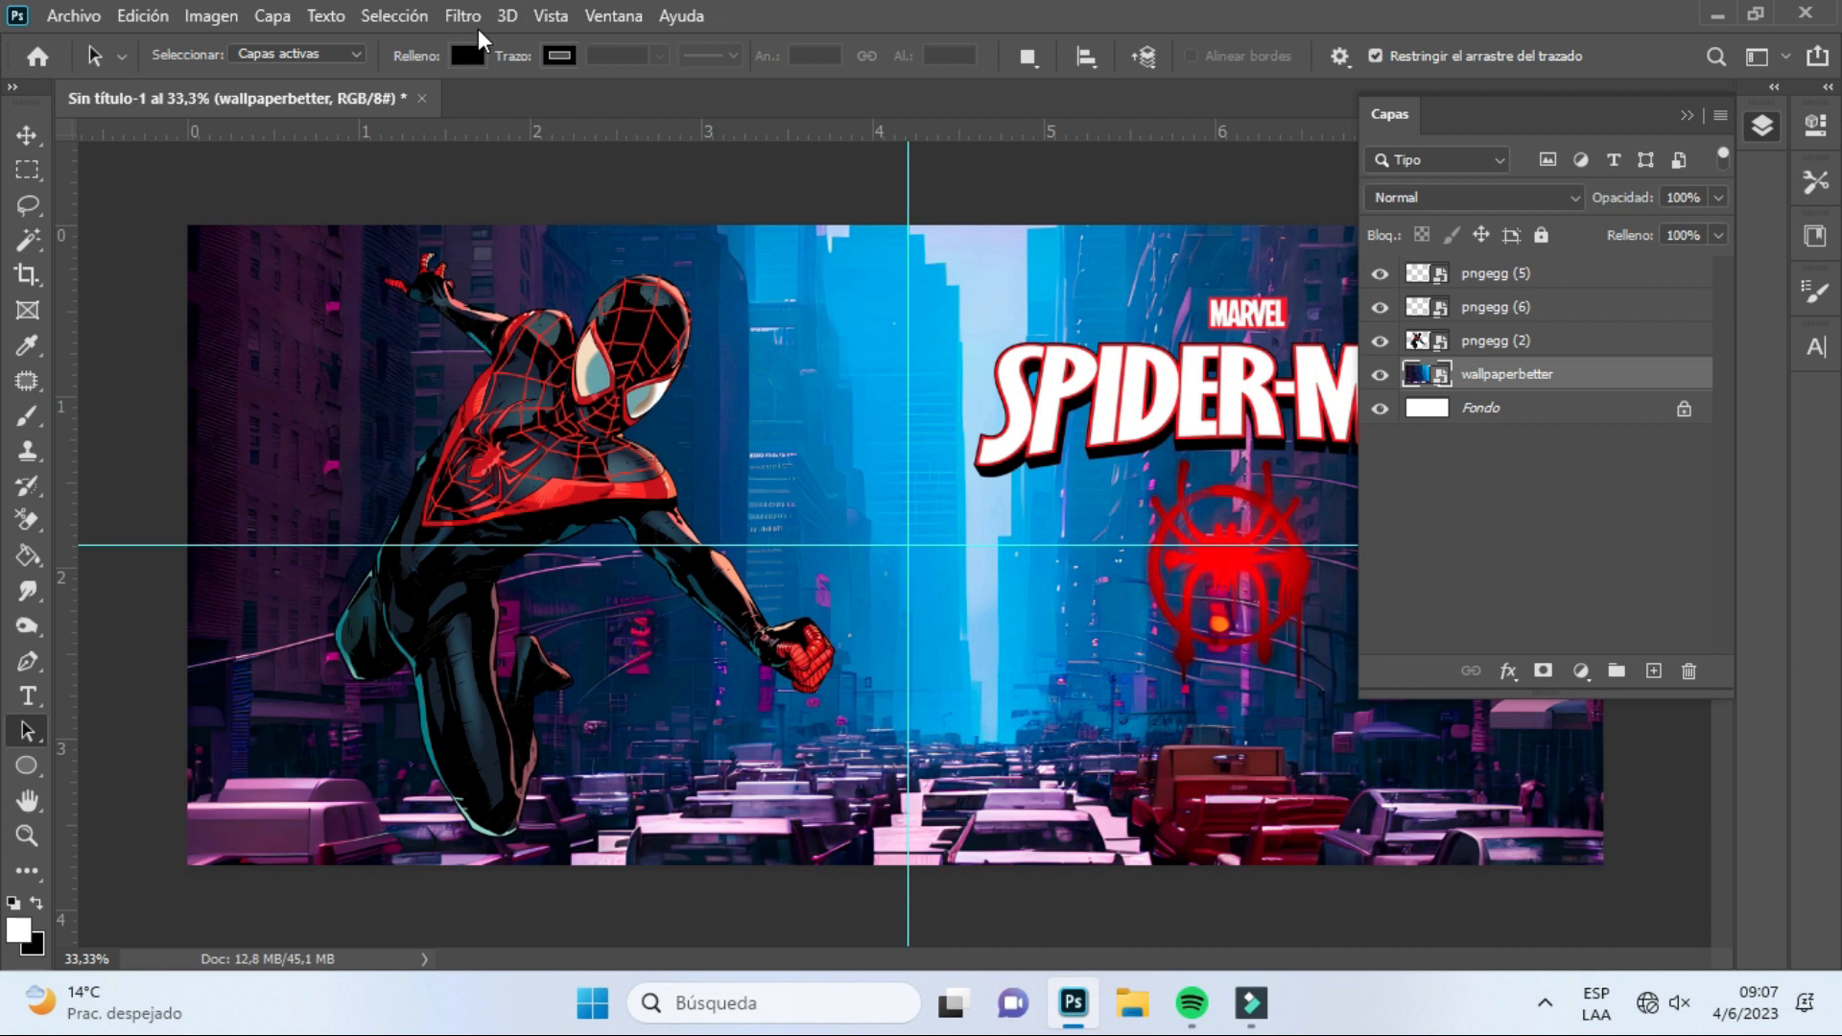
{"action": "left_click", "coordinate": [474, 21]}
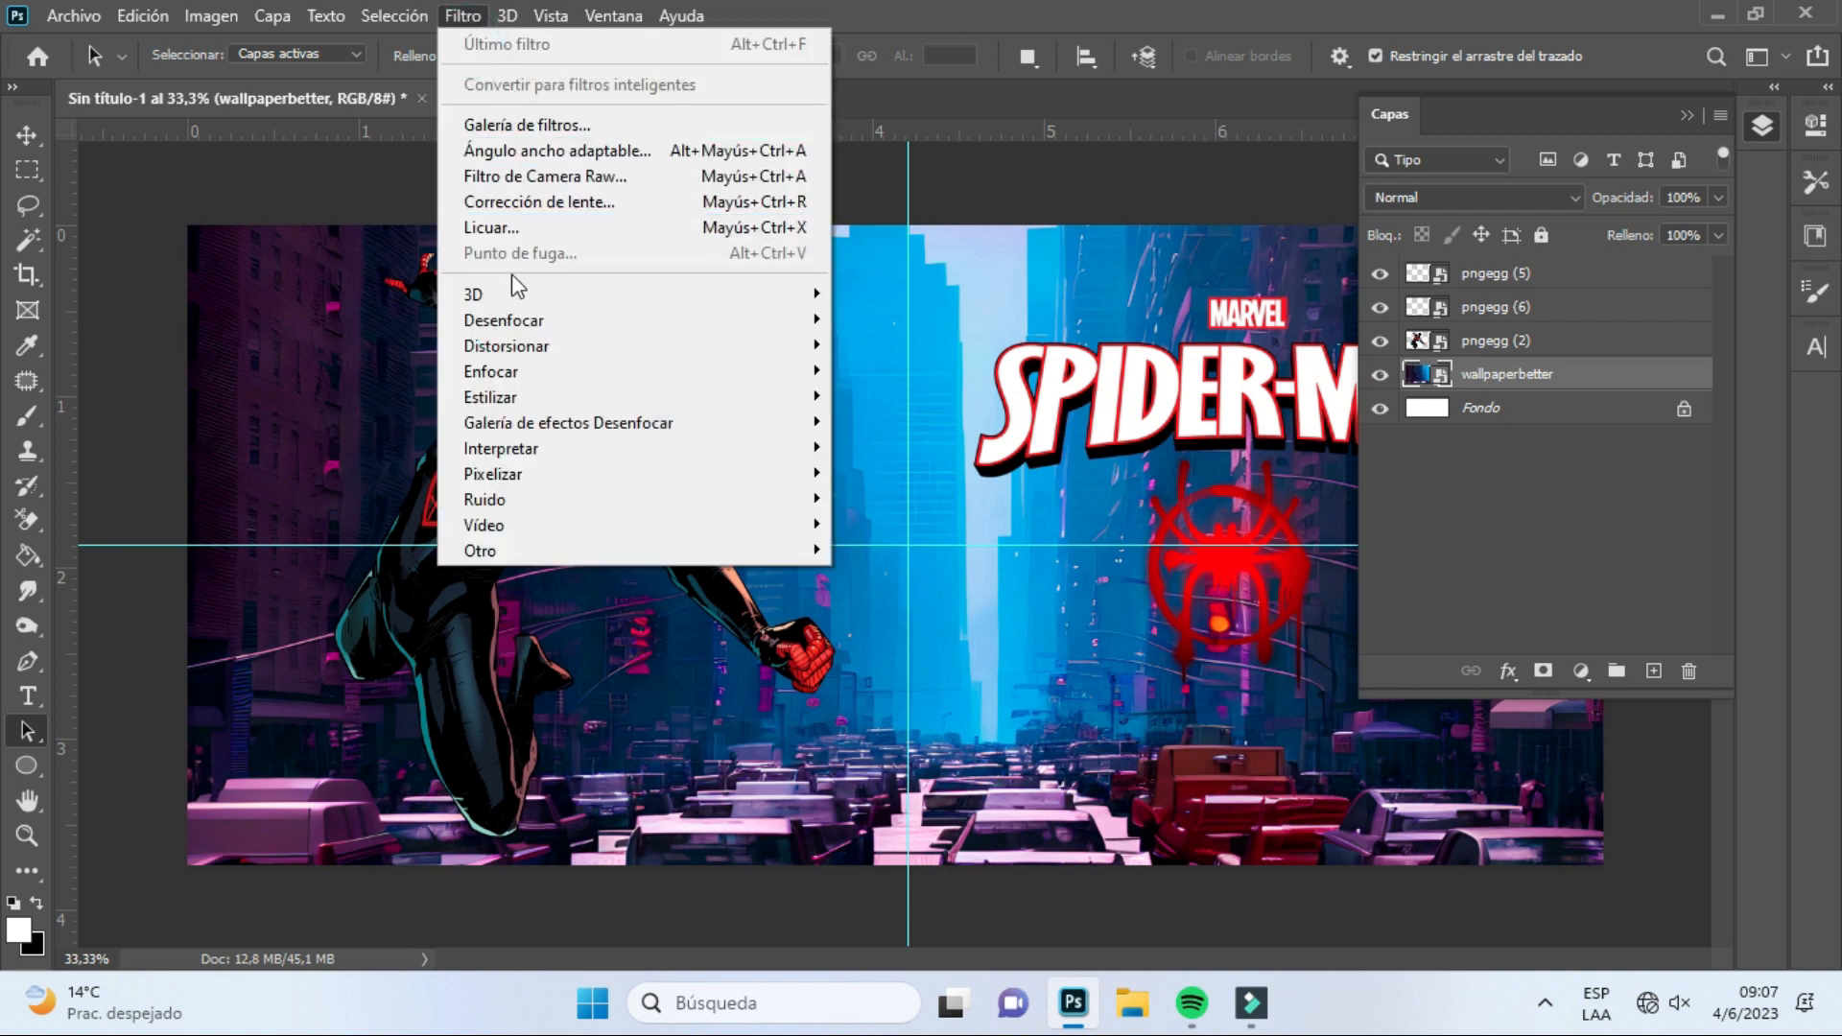
{"action": "mouse_move", "coordinate": [525, 320]}
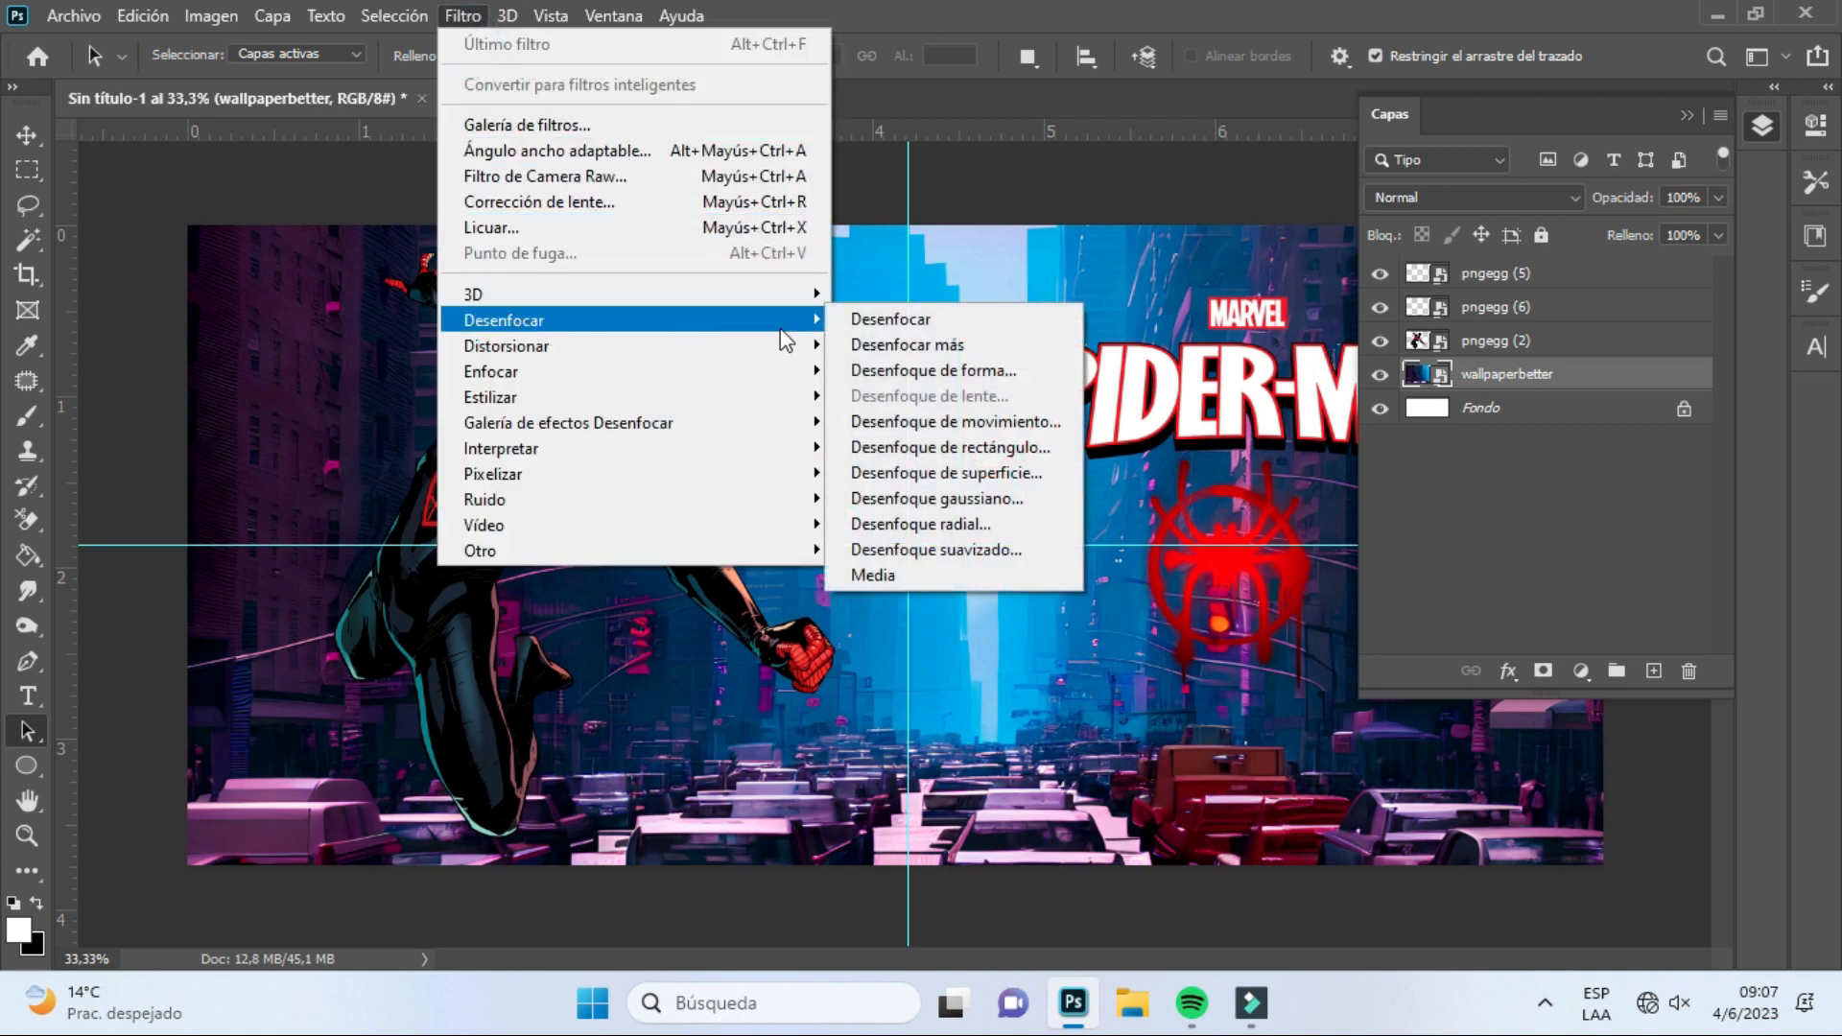
{"action": "left_click", "coordinate": [891, 495]}
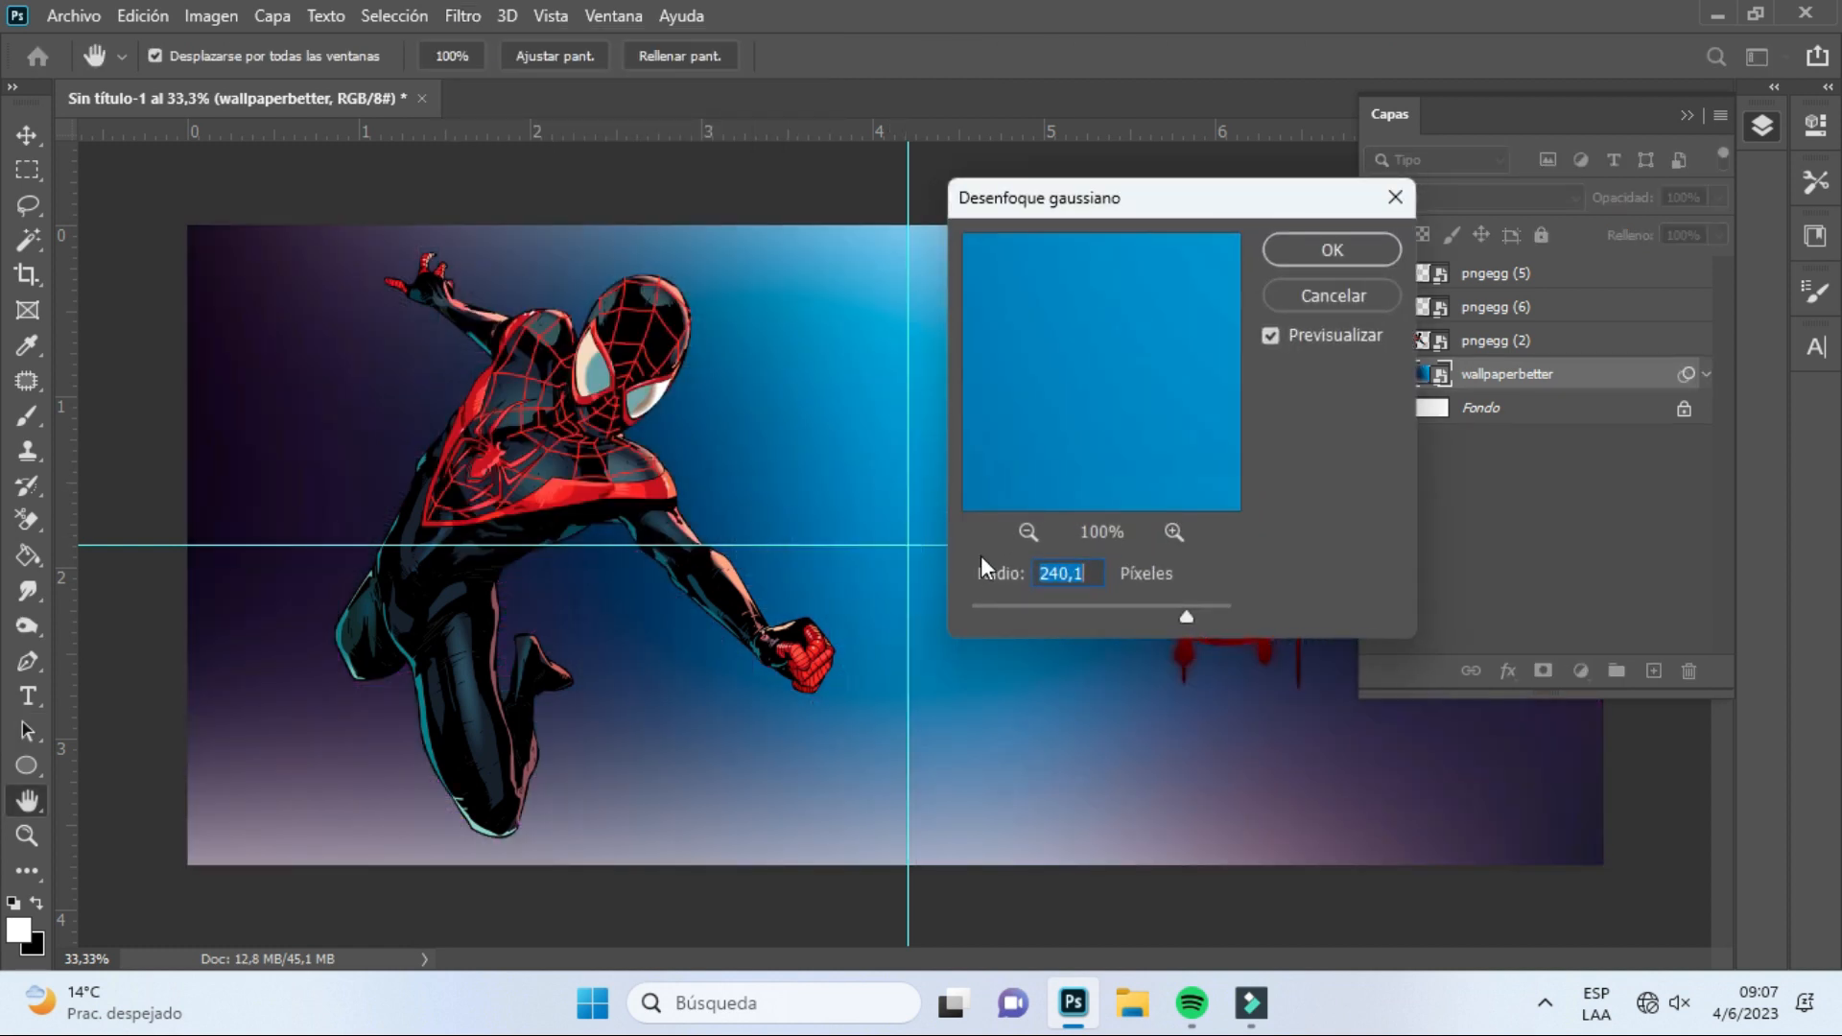
{"action": "left_click_drag", "start_coordinate": [1188, 619], "coordinate": [1124, 625]}
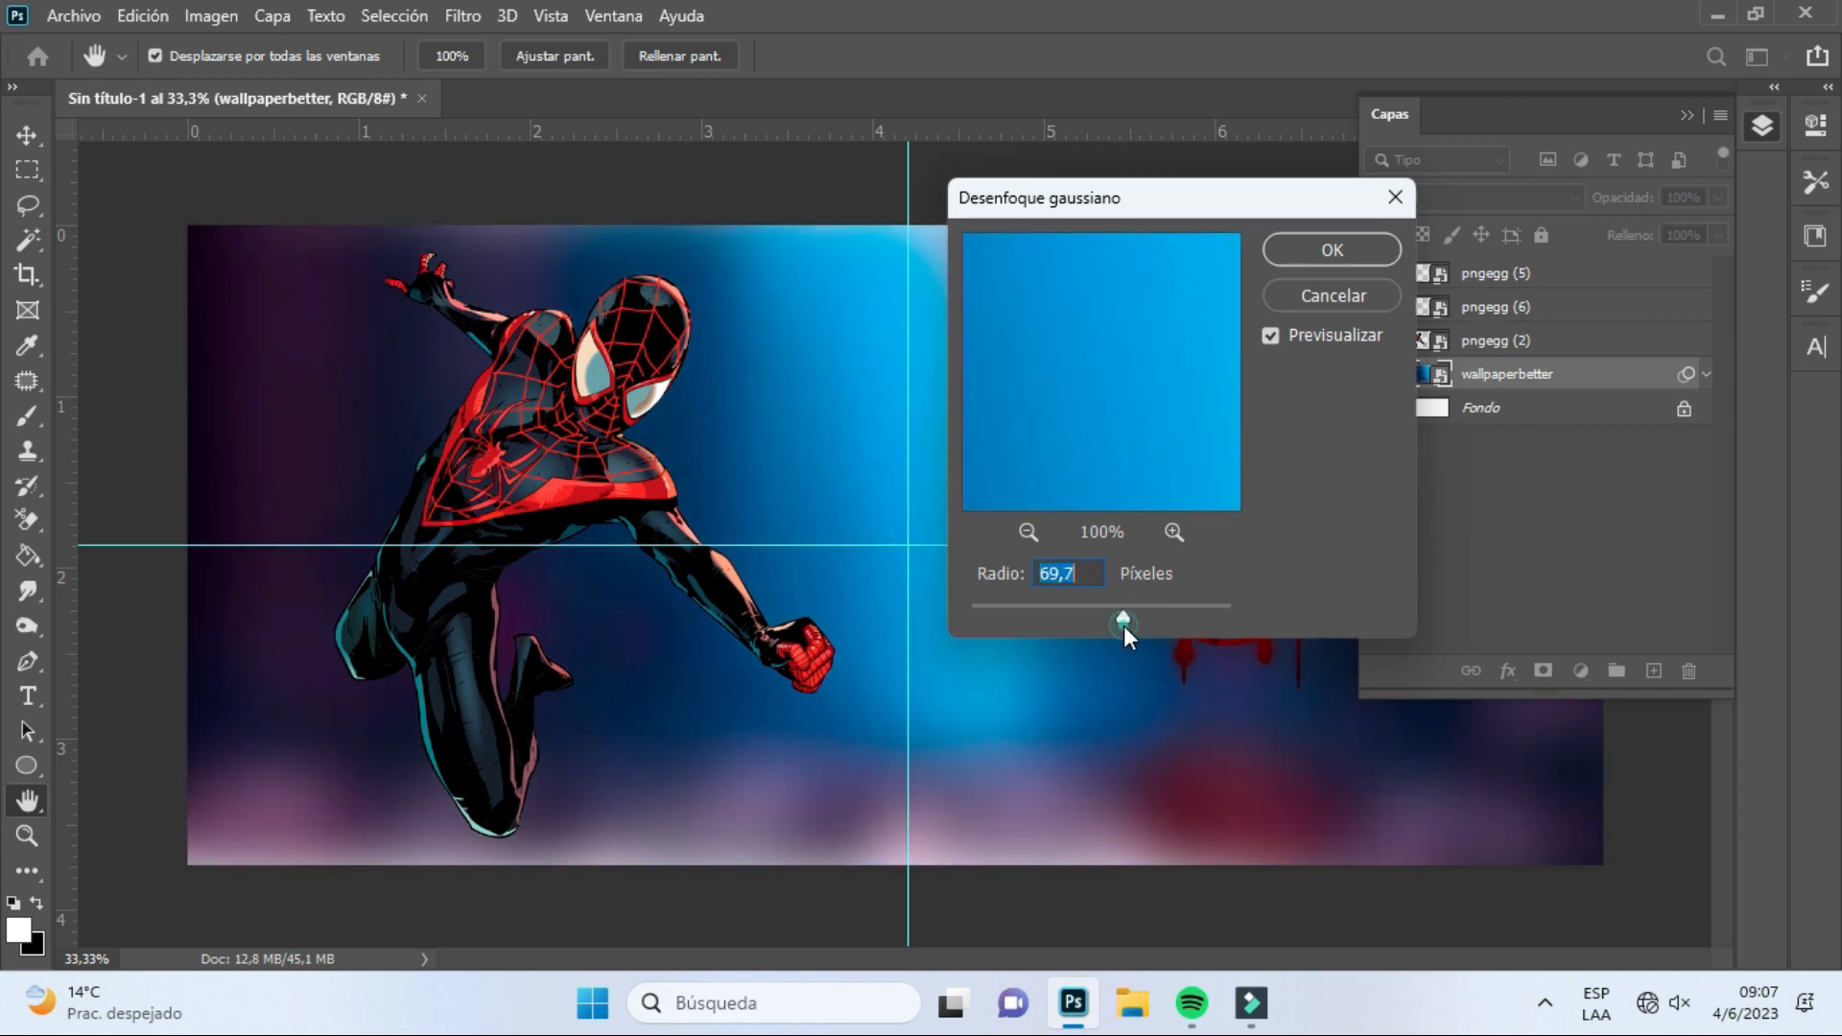
{"action": "left_click_drag", "start_coordinate": [1125, 618], "coordinate": [1090, 614]}
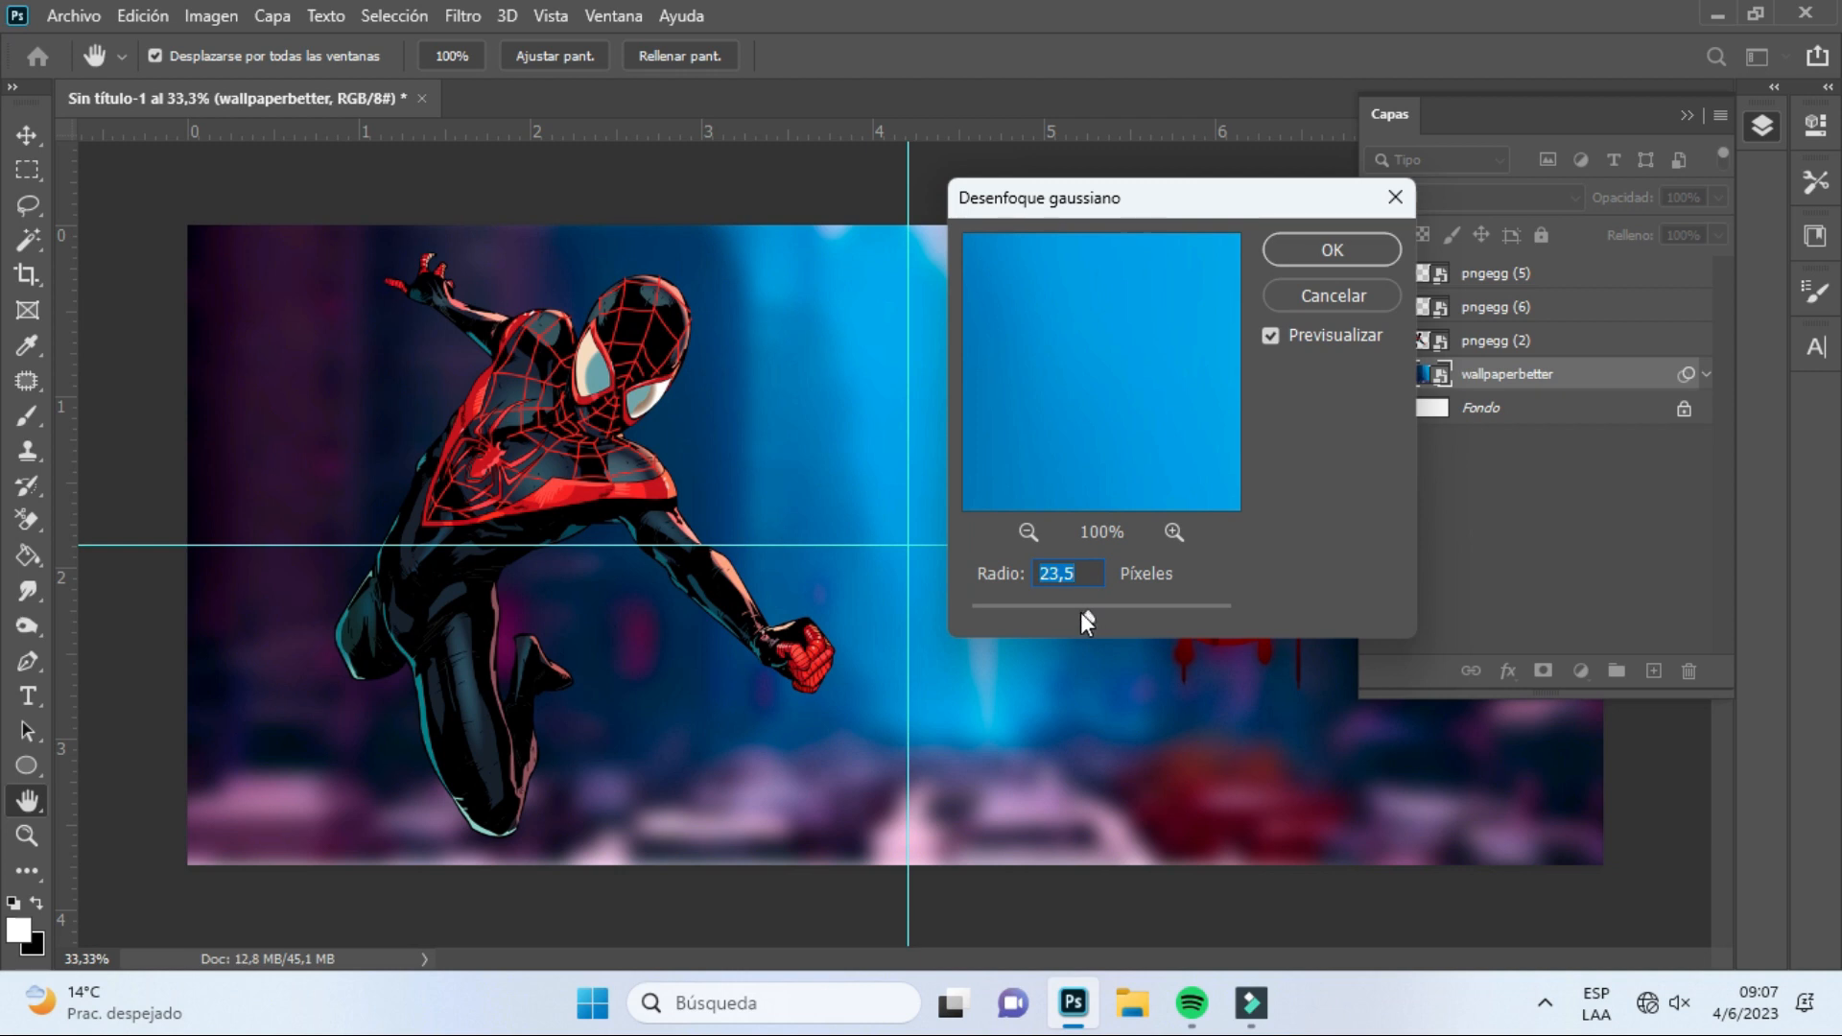
{"action": "left_click_drag", "start_coordinate": [1086, 619], "coordinate": [1080, 621]}
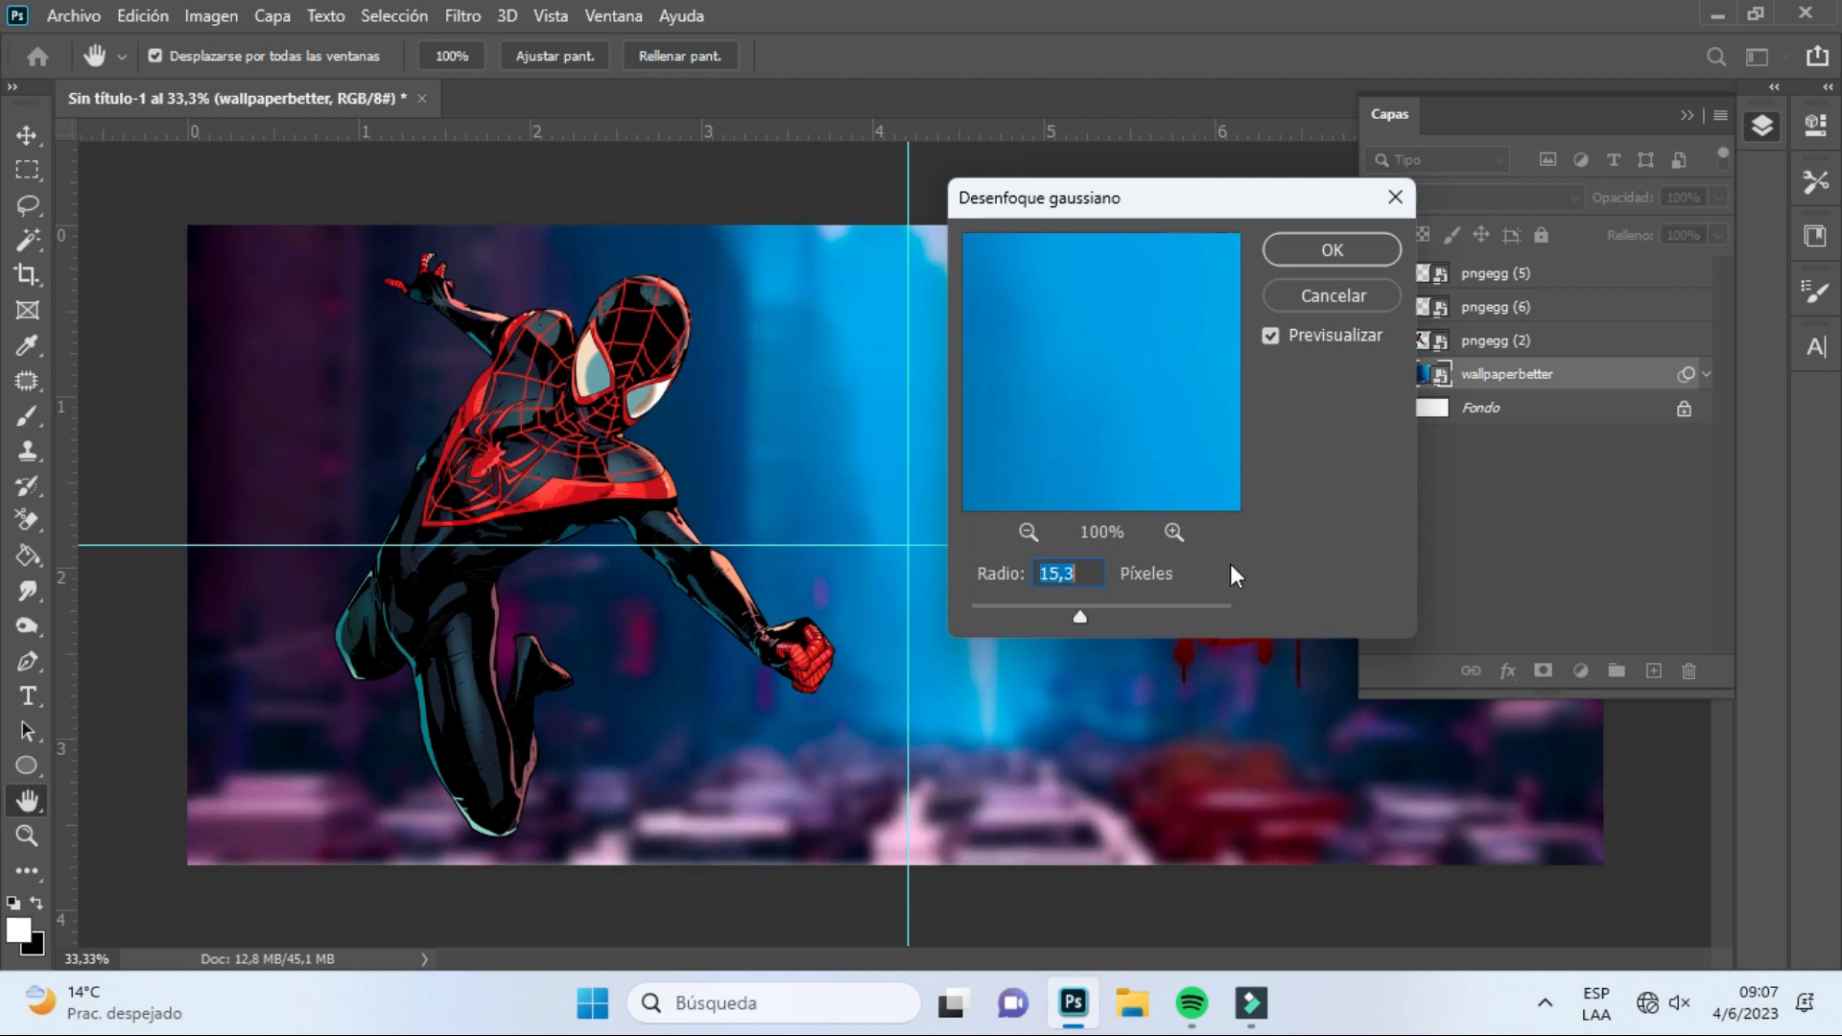
{"action": "left_click", "coordinate": [1334, 253]}
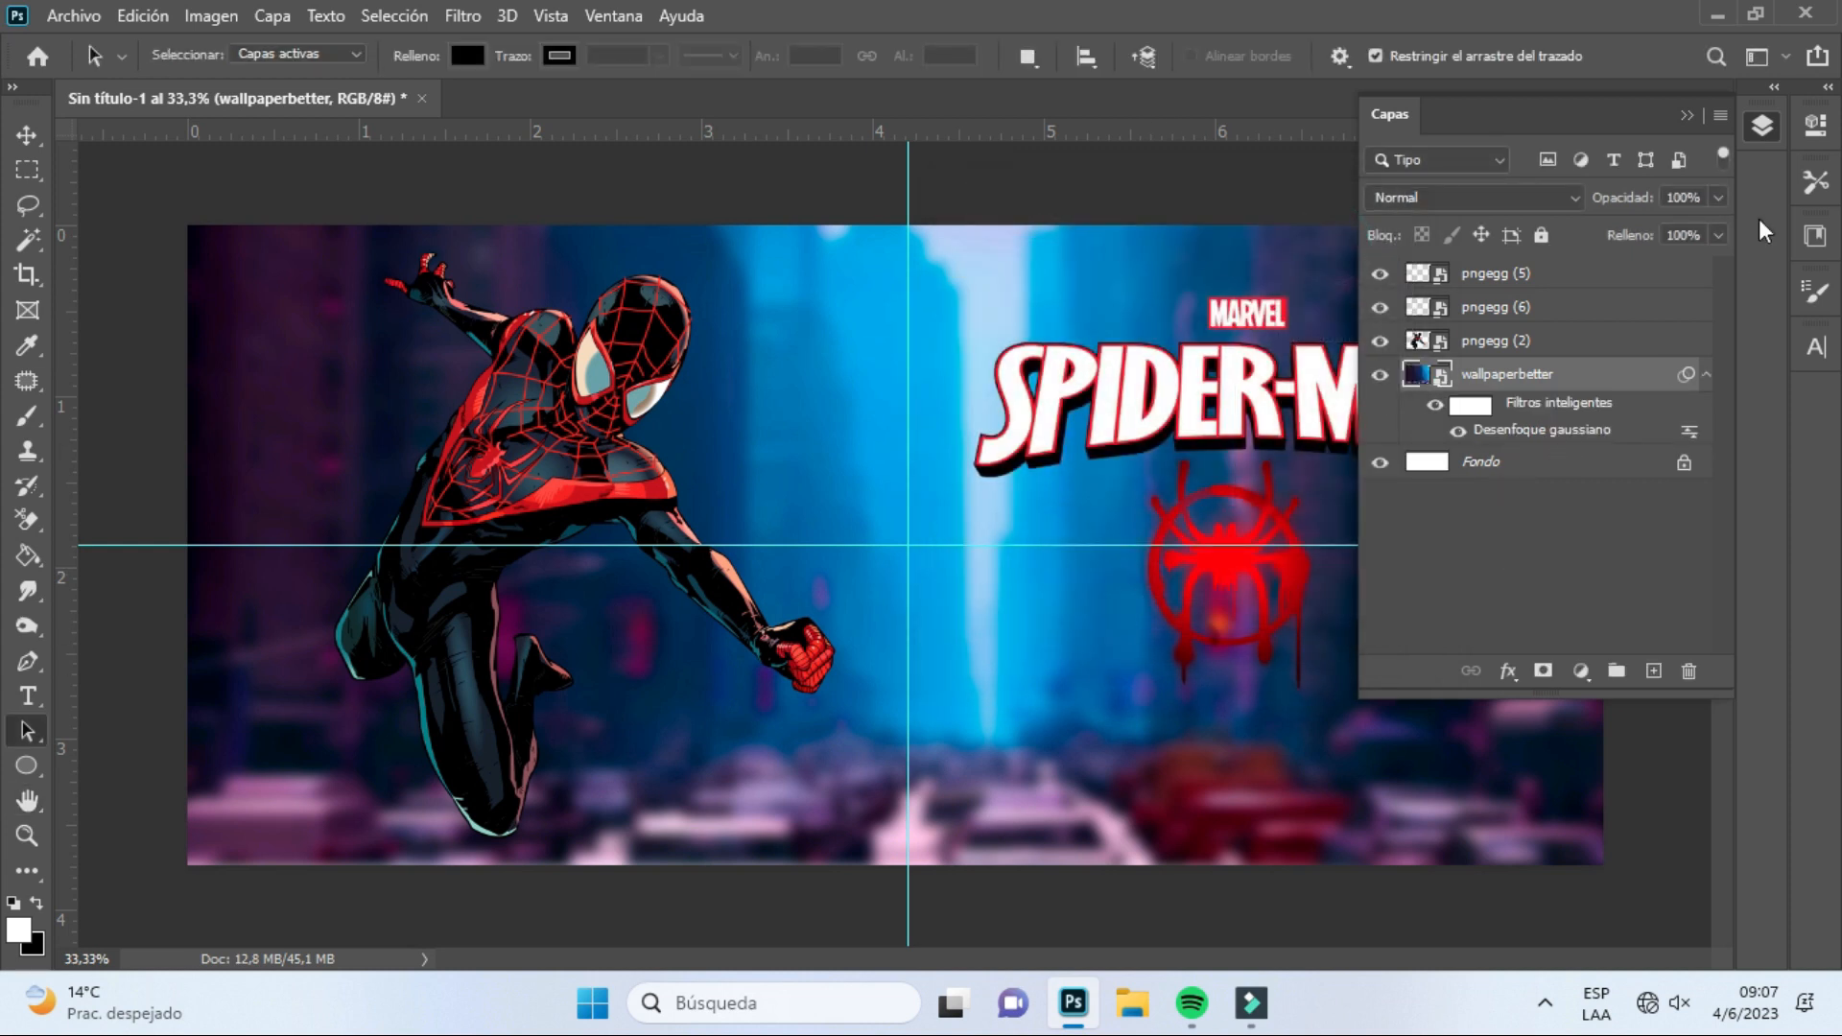
{"action": "left_click", "coordinate": [1687, 117]}
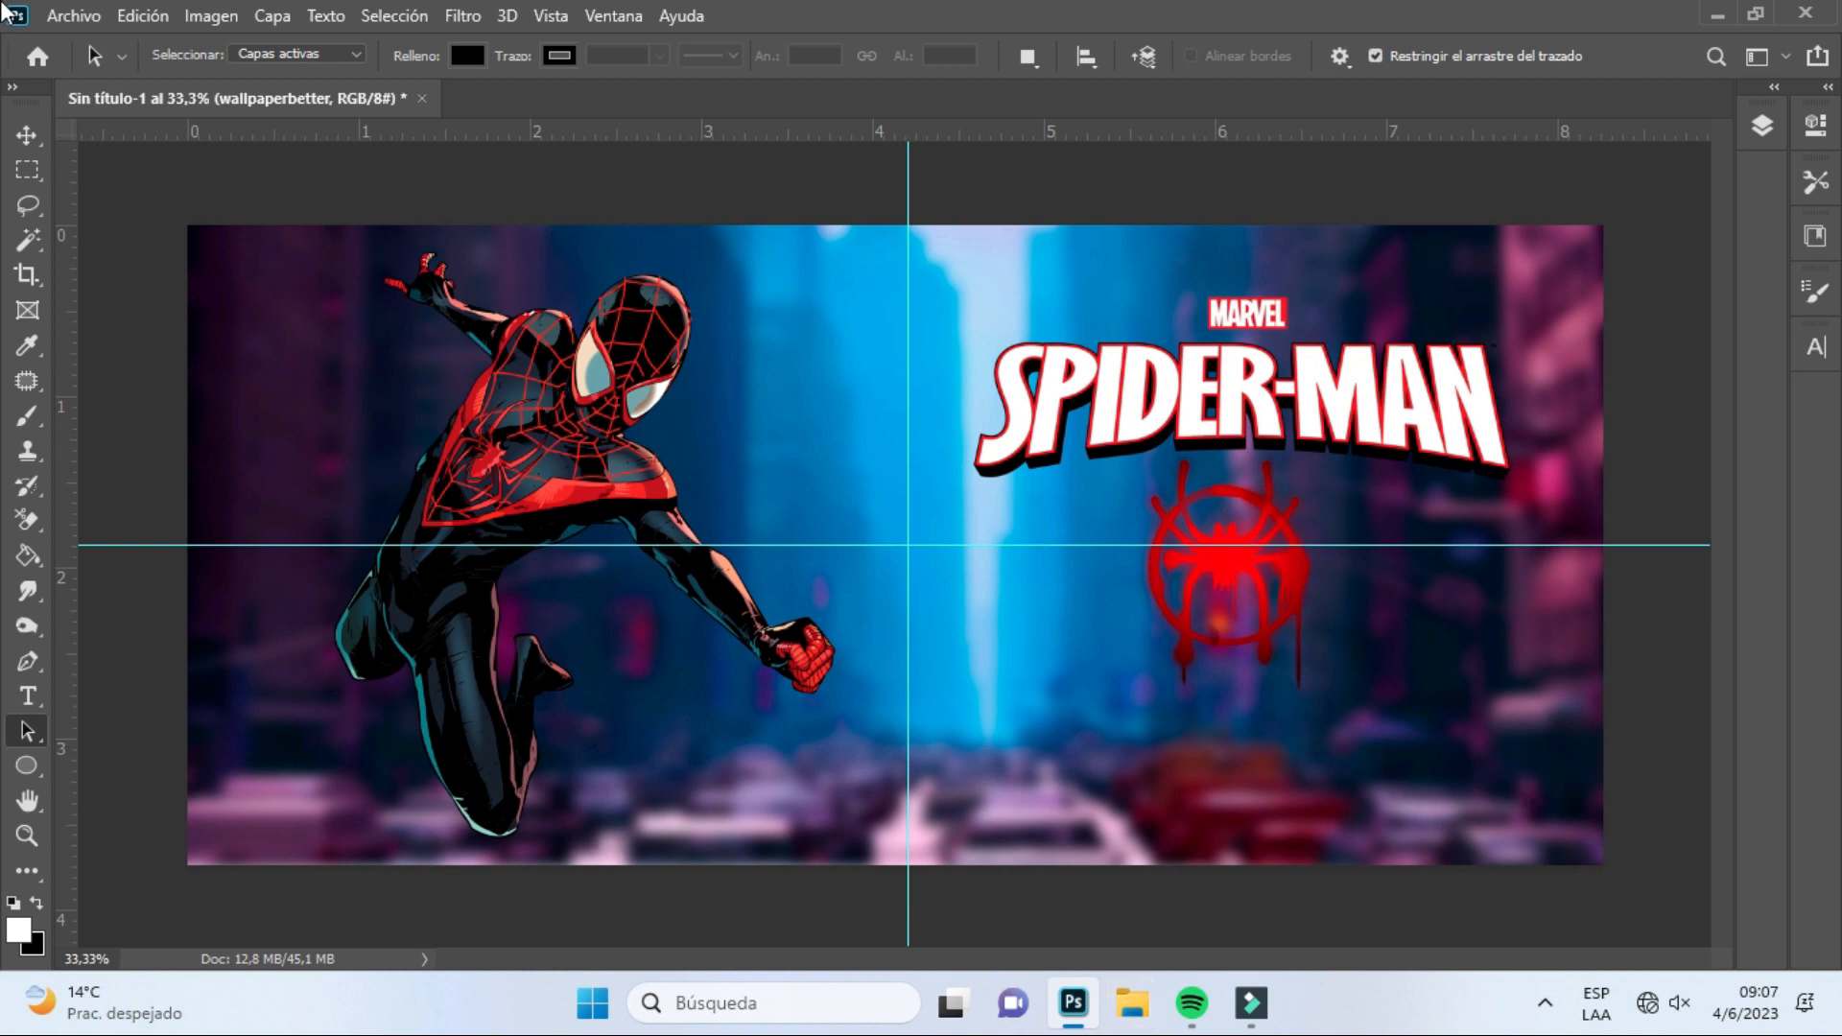
Export the mug design as a PNG named 1 into the spiderman folder in Descargas
{"action": "left_click", "coordinate": [73, 19]}
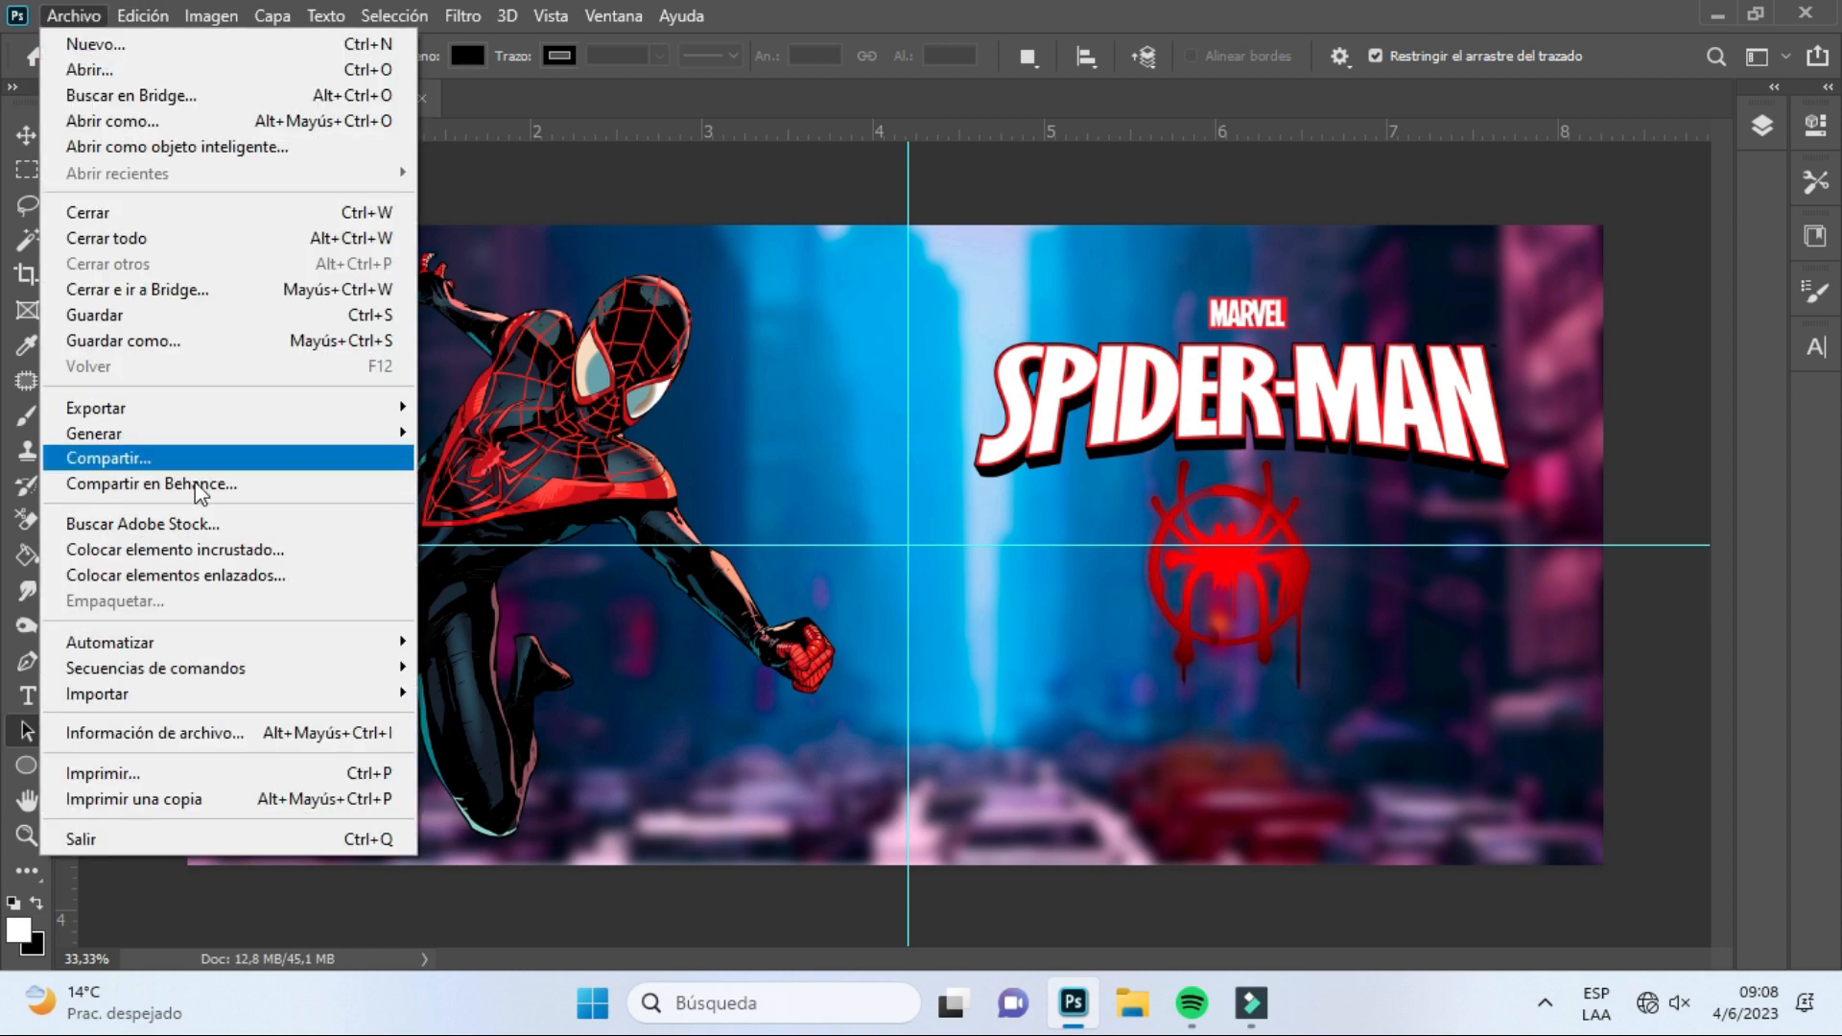
{"action": "left_click", "coordinate": [170, 407]}
{"action": "left_click", "coordinate": [554, 409]}
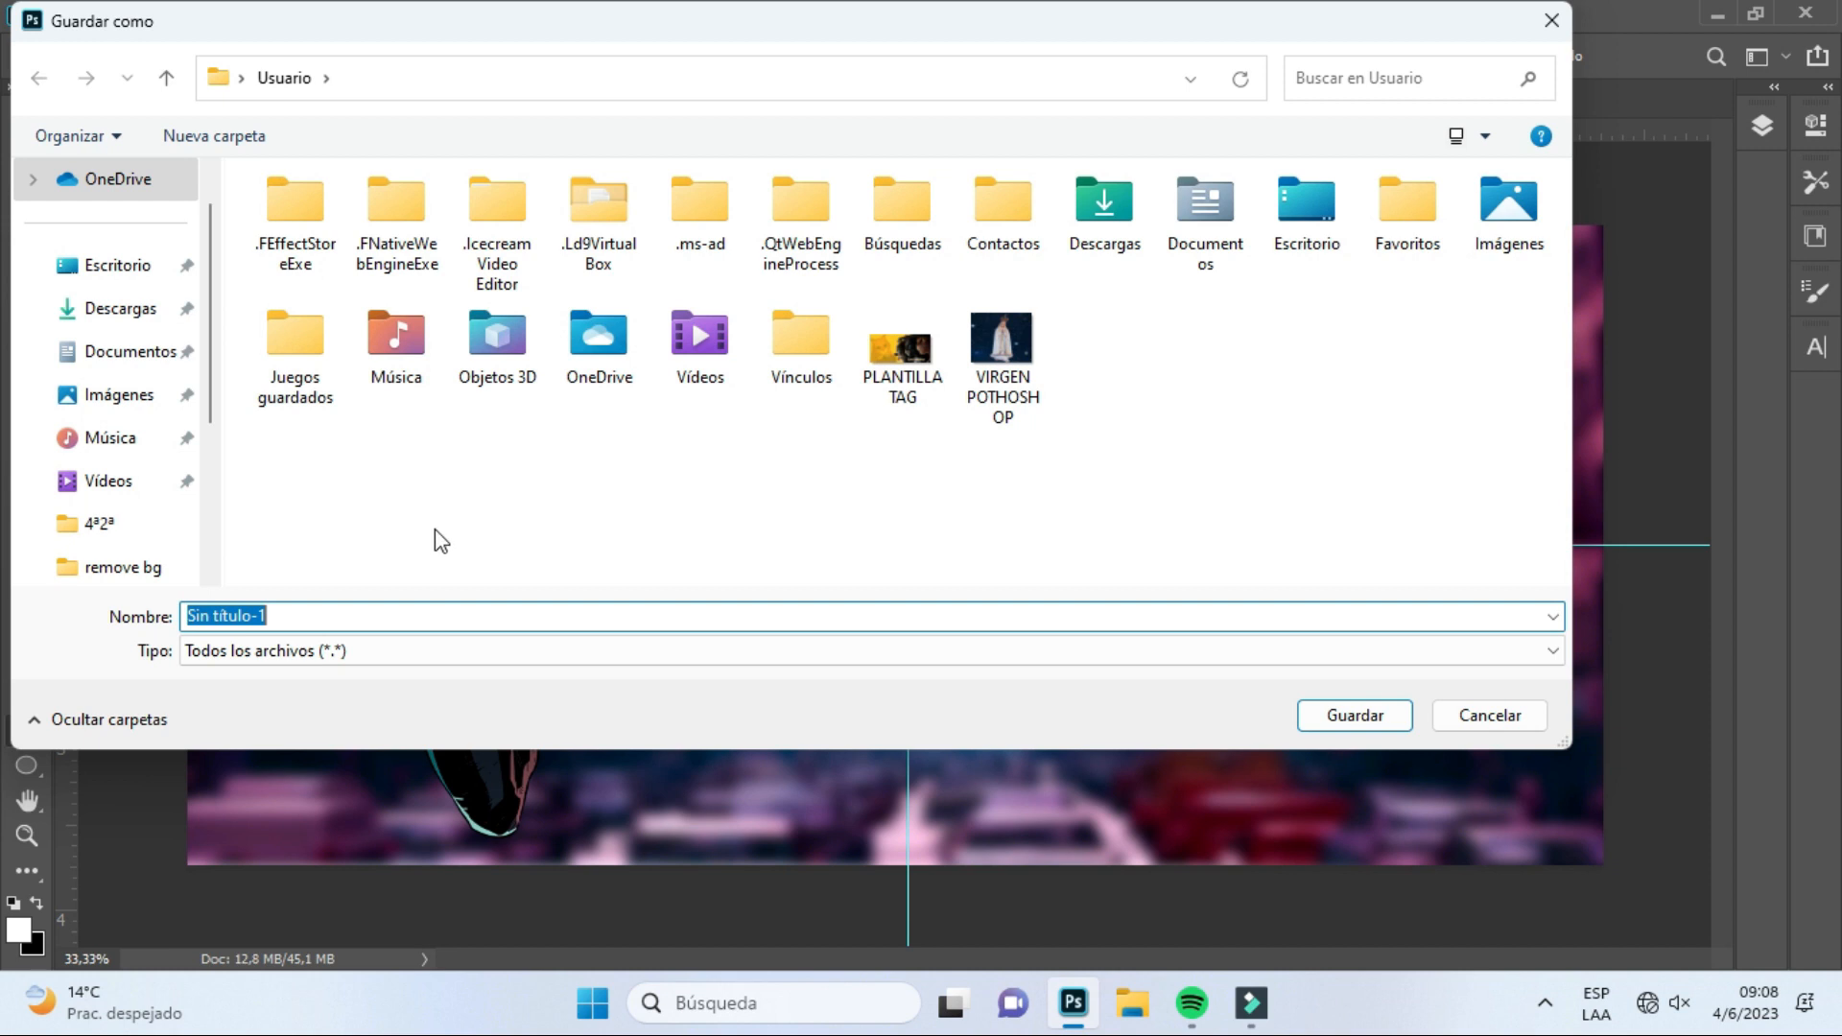
{"action": "left_click", "coordinate": [124, 307]}
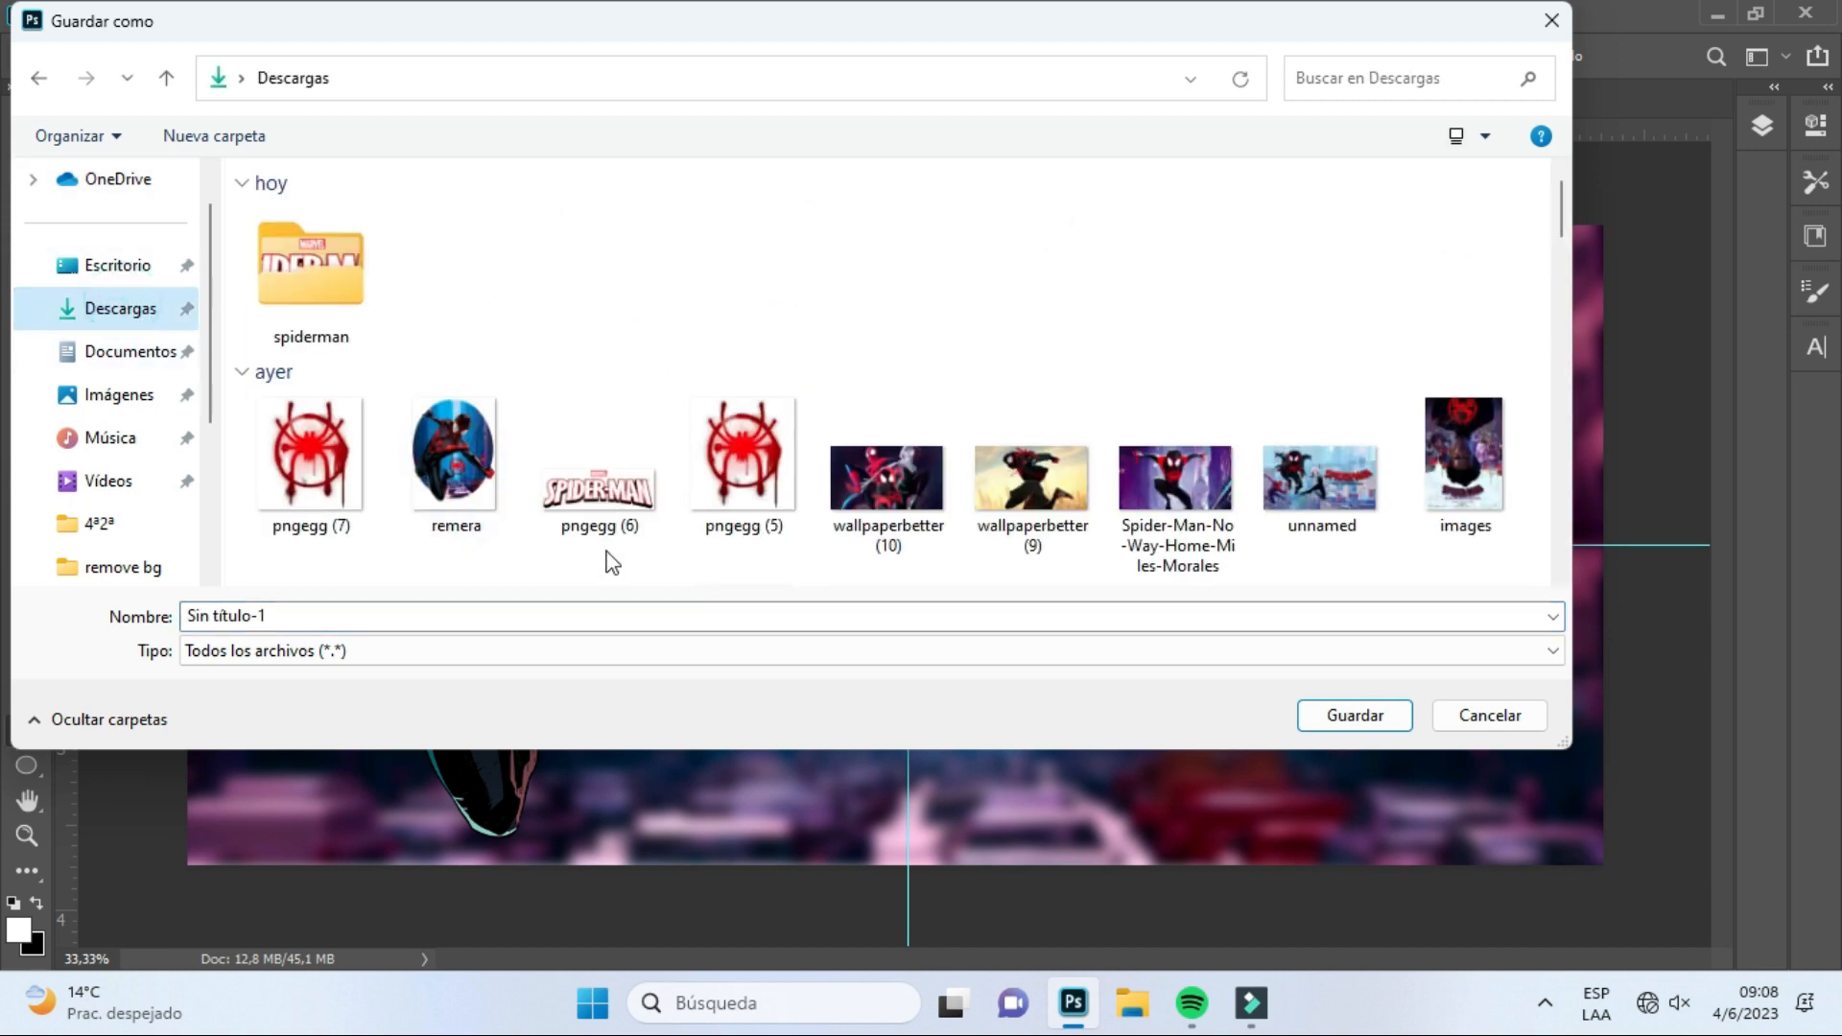
{"action": "double_click", "coordinate": [275, 285]}
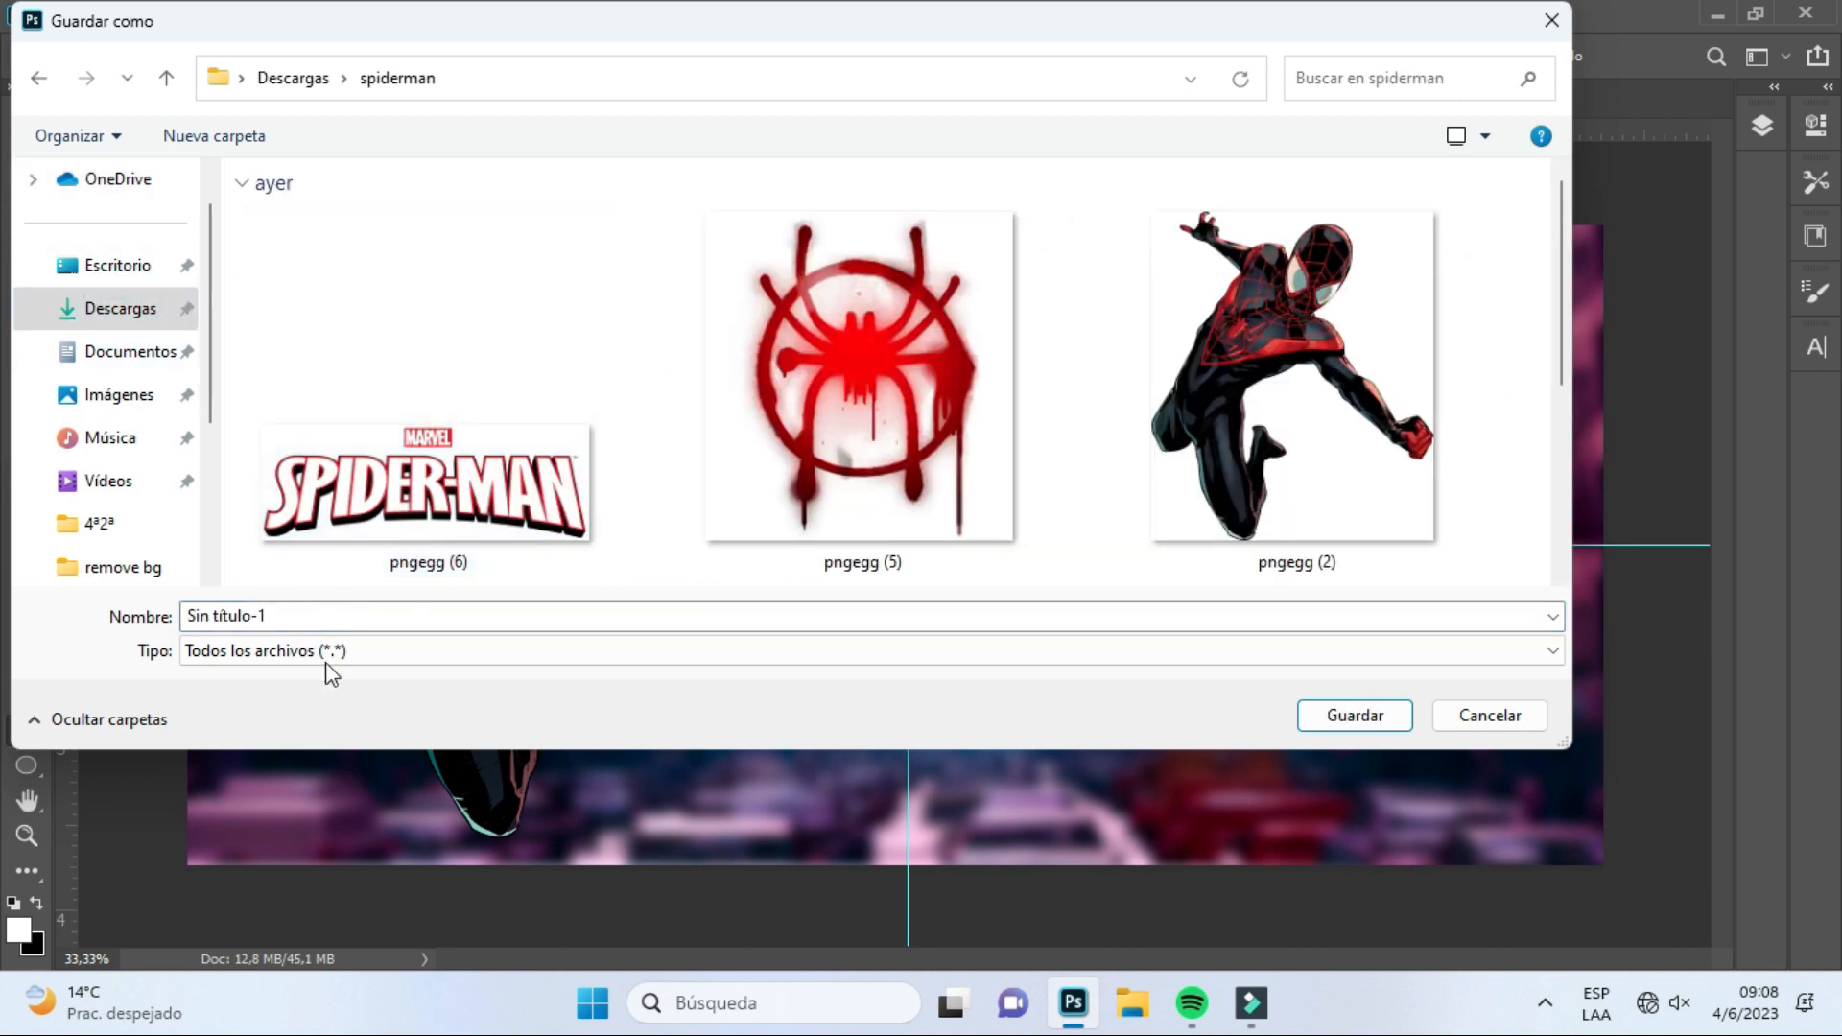
{"action": "left_click", "coordinate": [275, 614]}
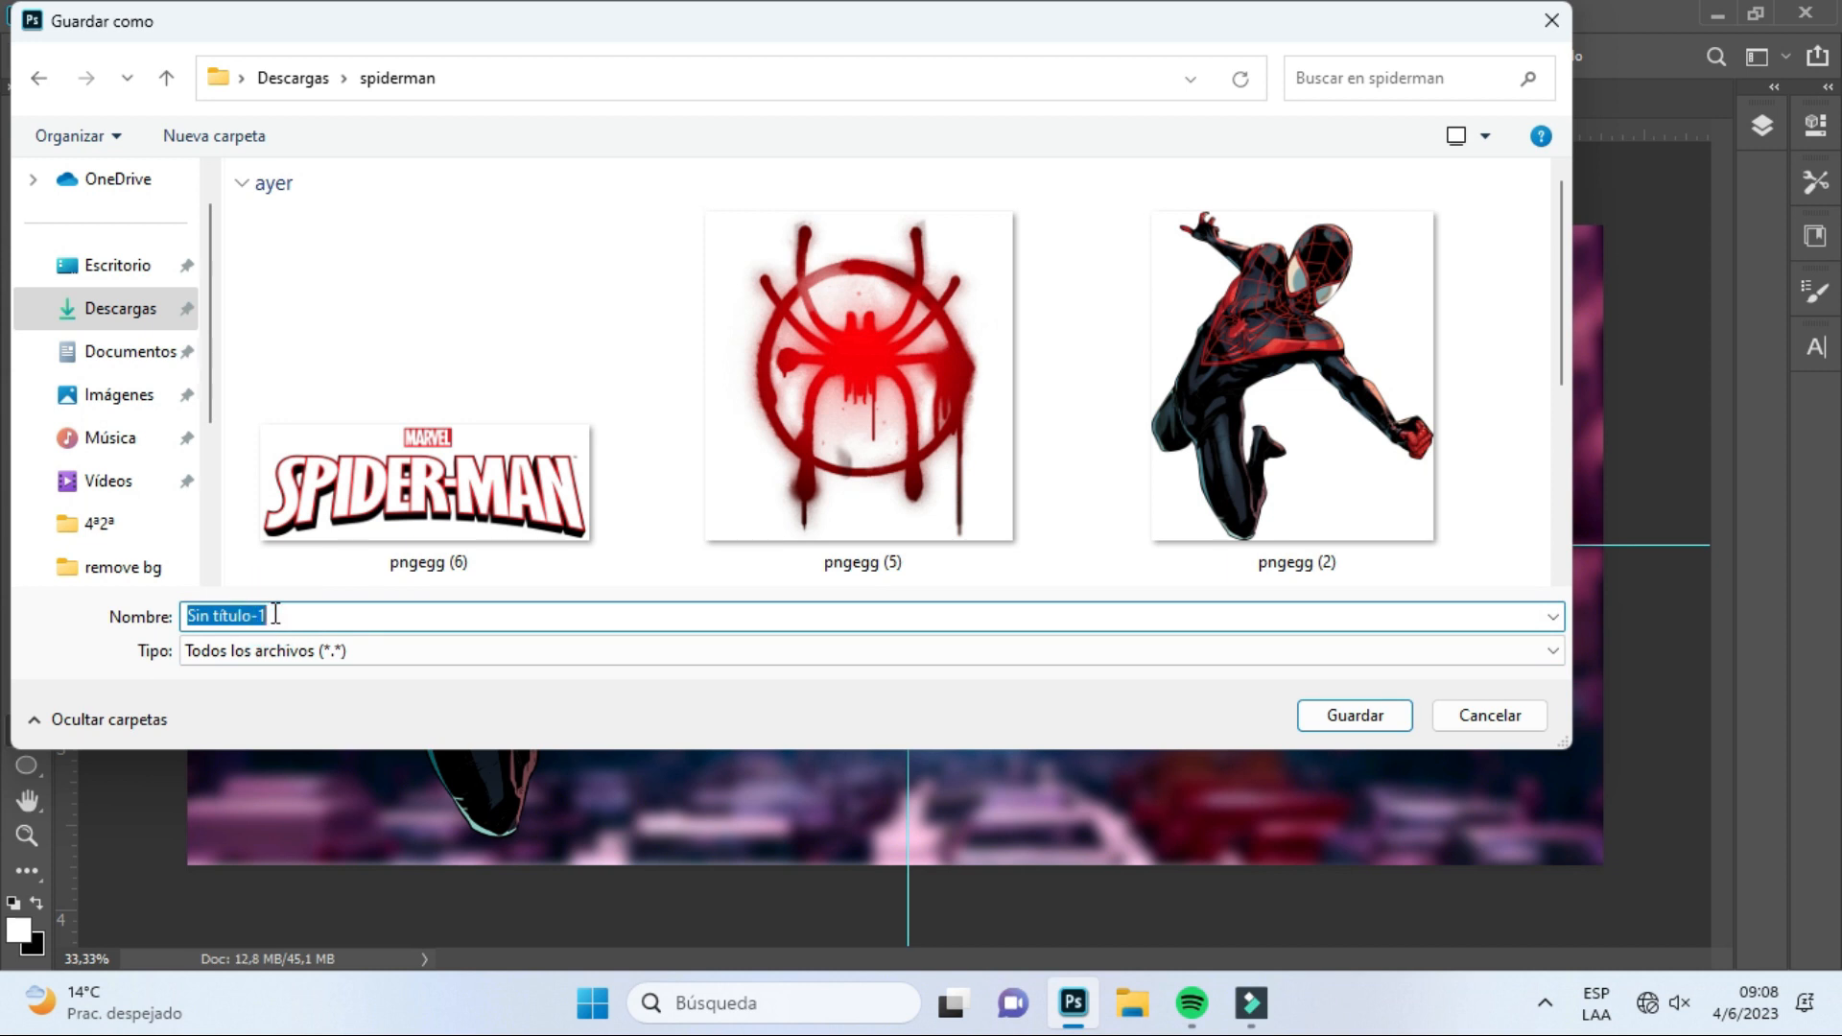
{"action": "type", "text": "1"}
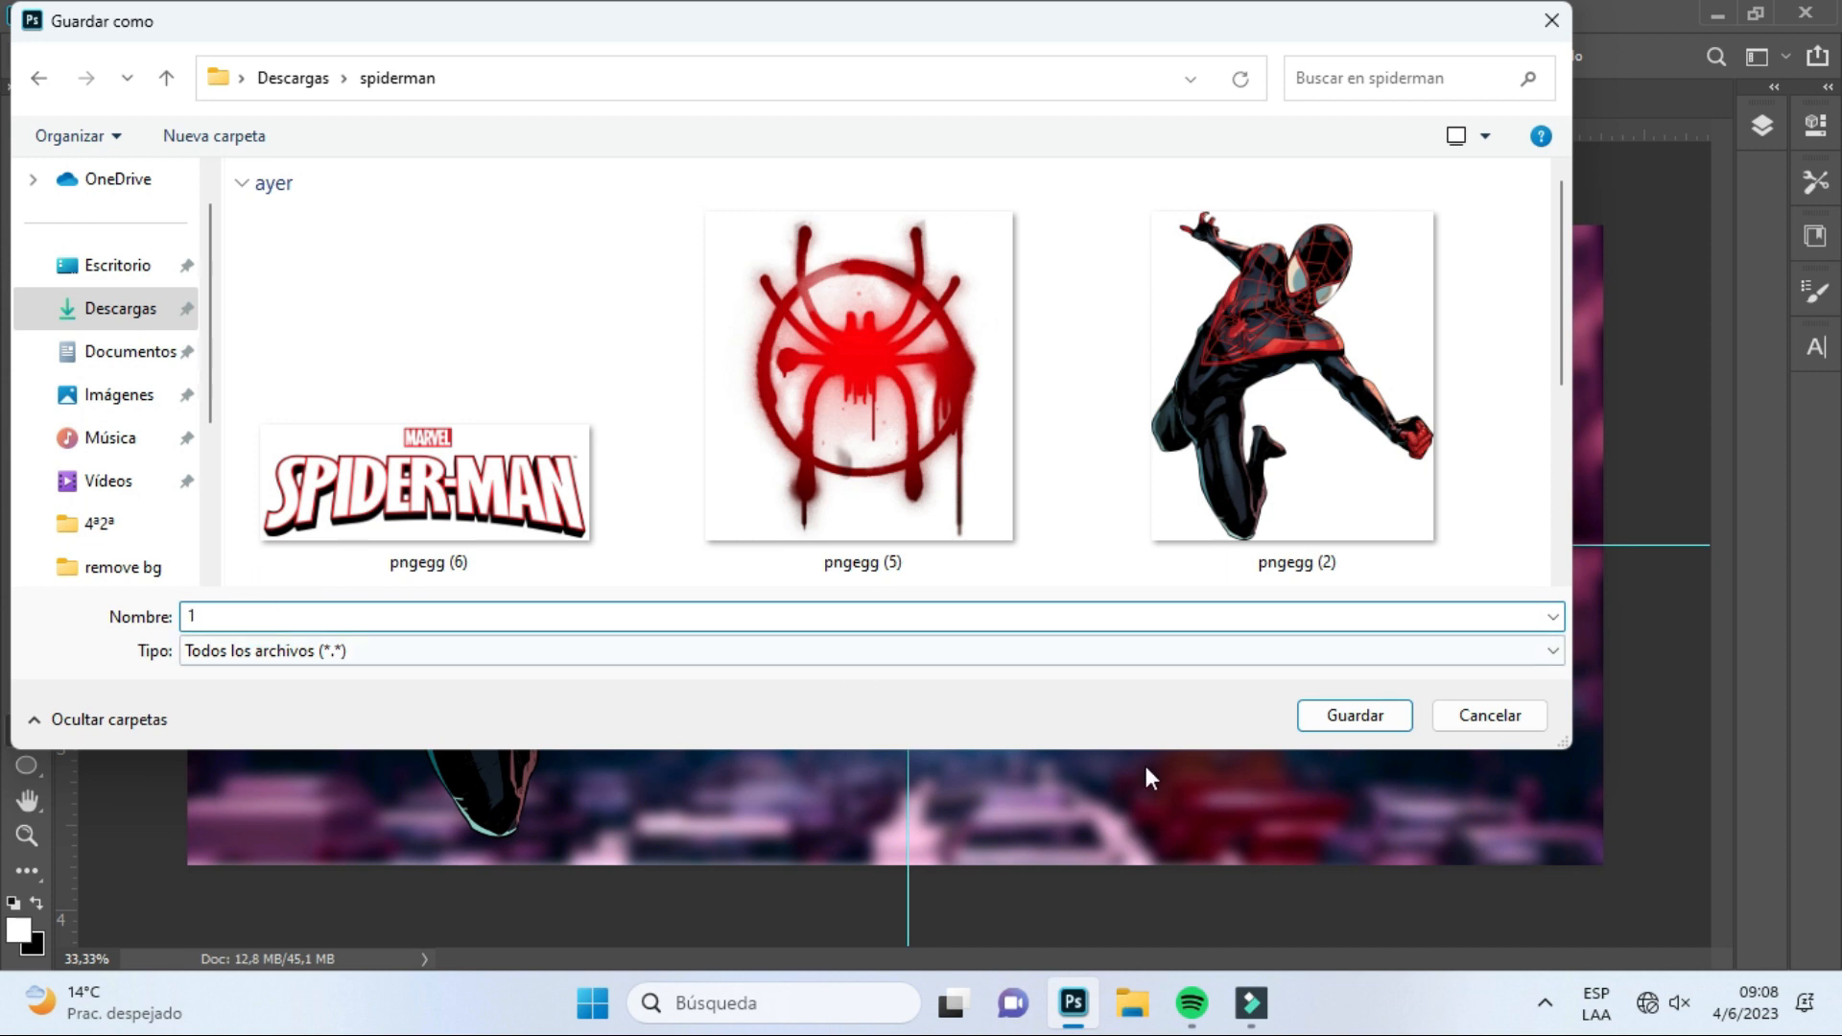
{"action": "left_click", "coordinate": [1353, 714]}
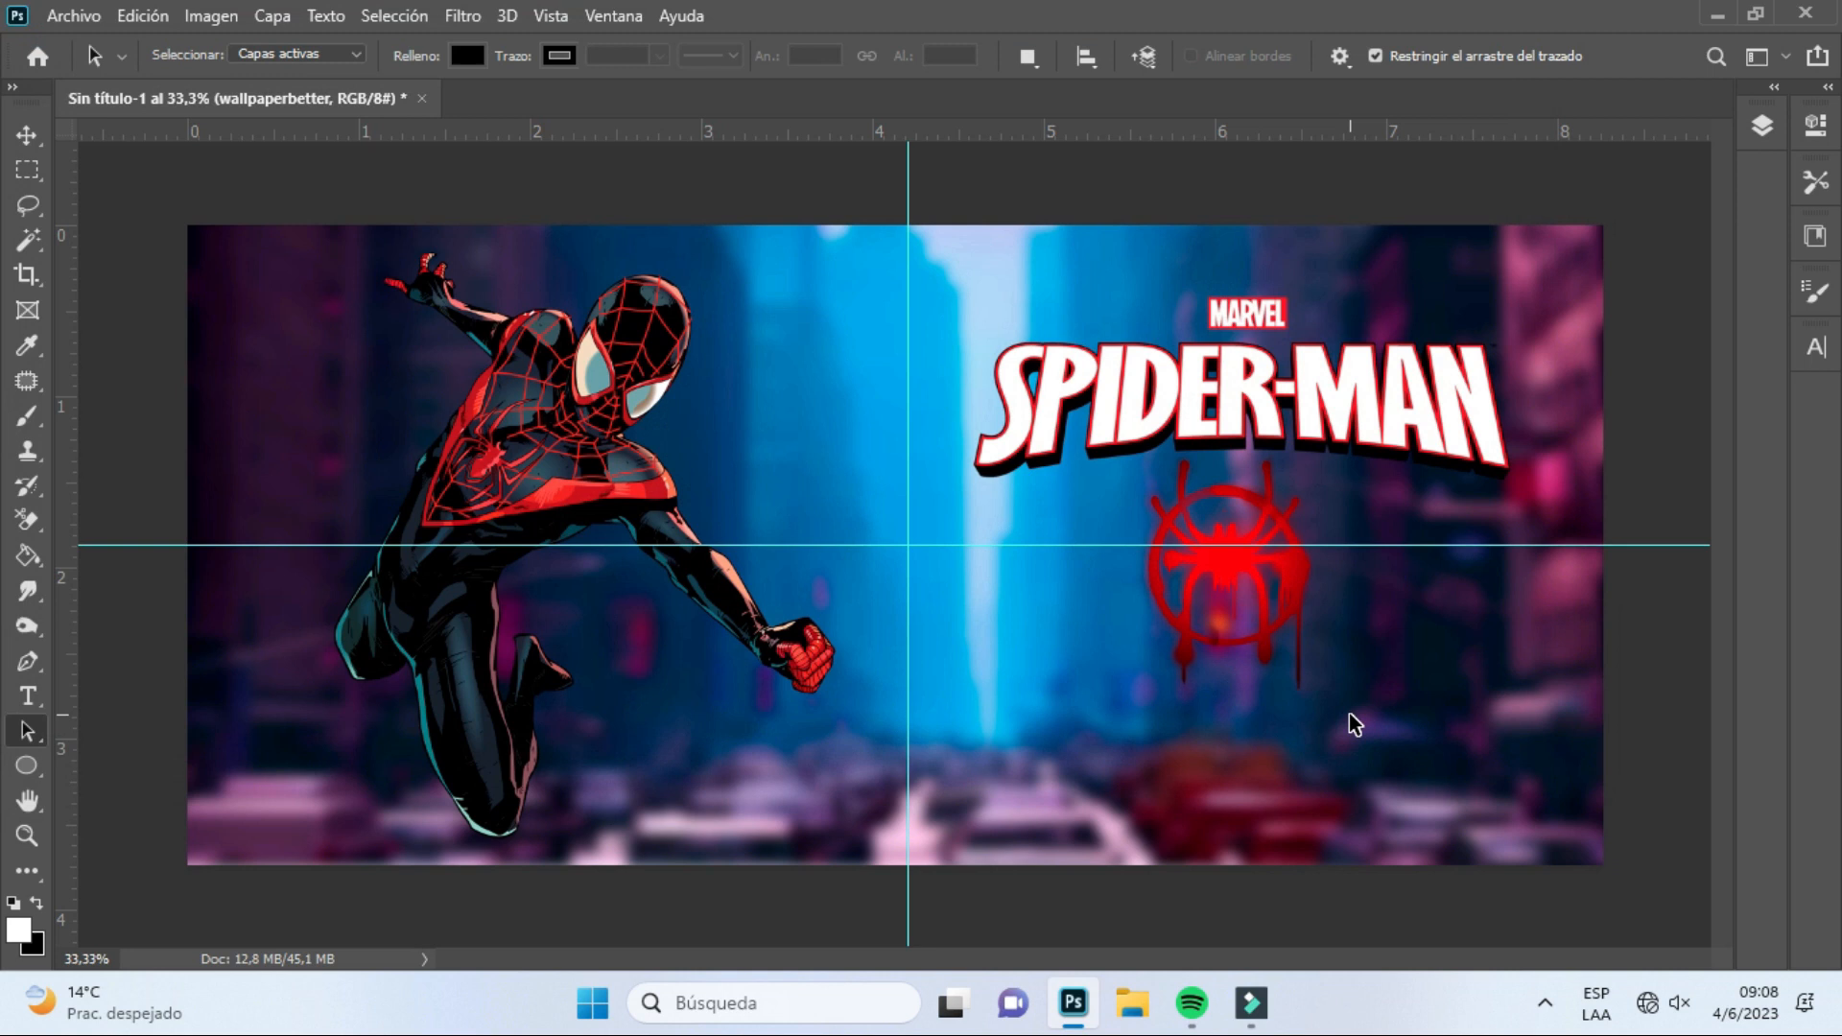
Open MOCKUP from the tazas mercado libre folder on the Escritorio, using its embedded color profile
{"action": "left_click", "coordinate": [65, 15]}
{"action": "left_click", "coordinate": [79, 63]}
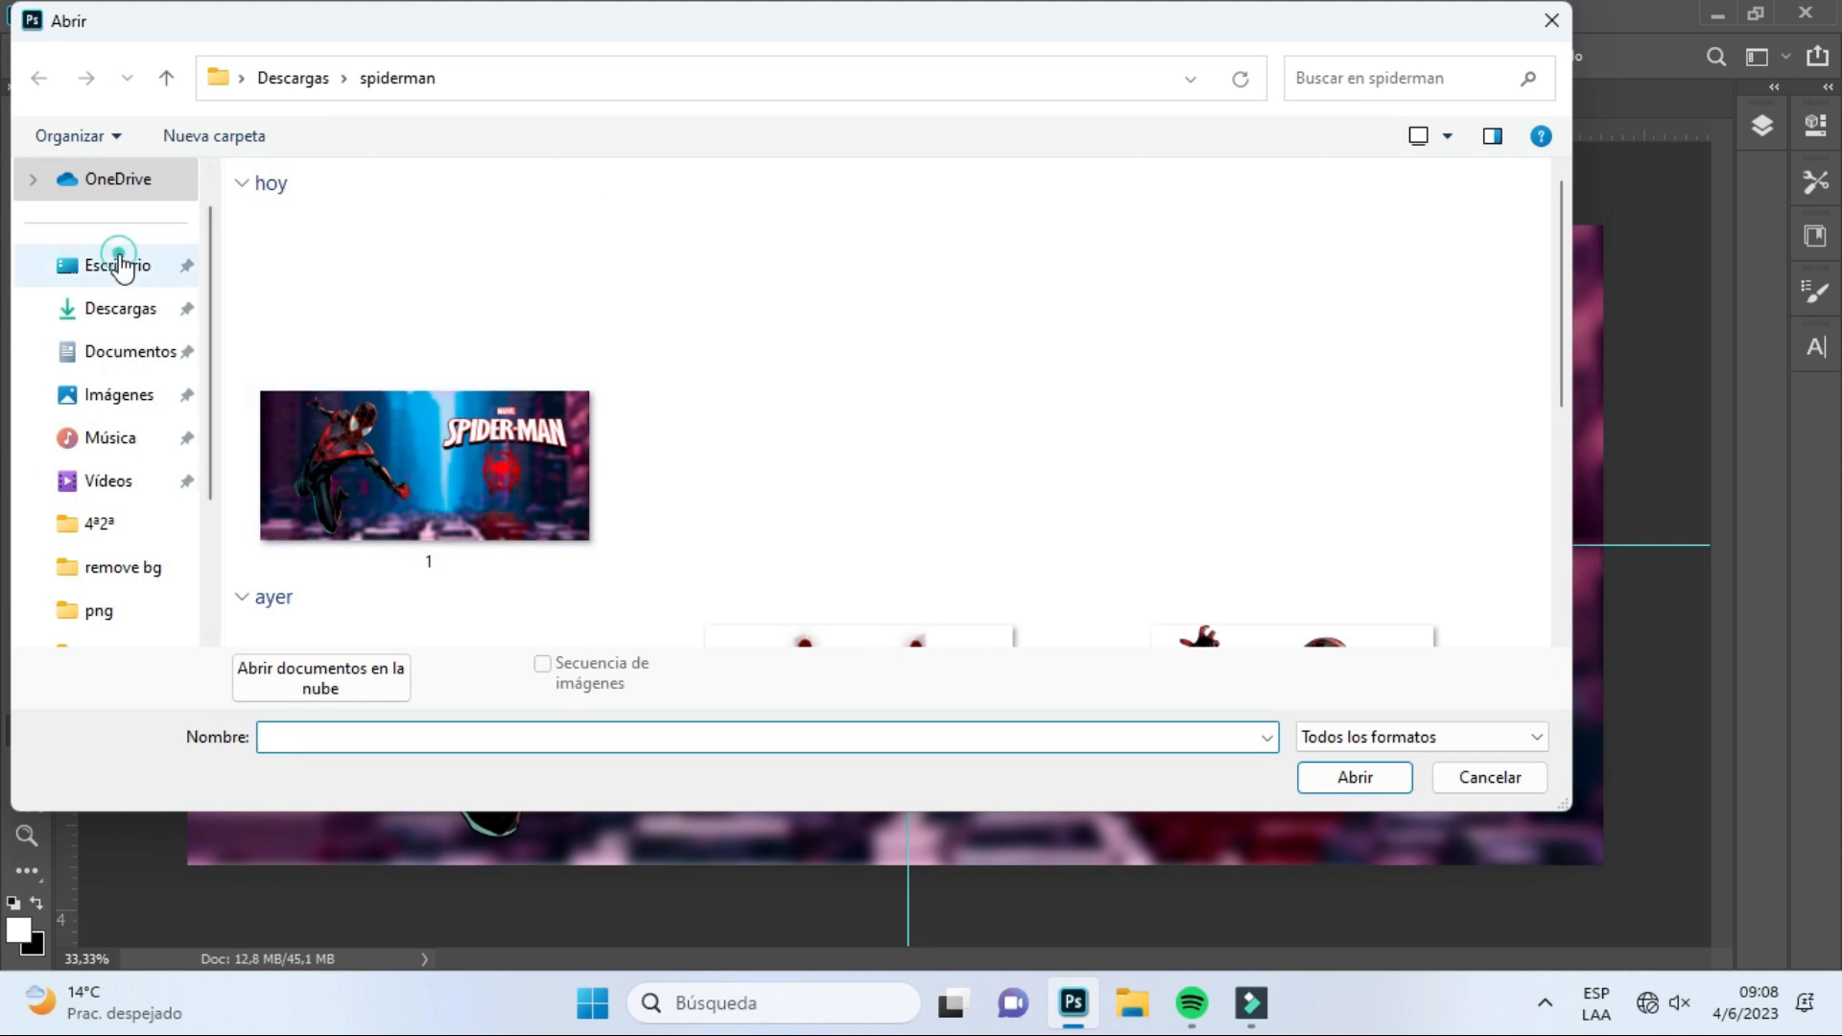
{"action": "left_click", "coordinate": [118, 264]}
{"action": "scroll", "coordinate": [465, 355], "scroll_direction": "down", "scroll_amount": 5}
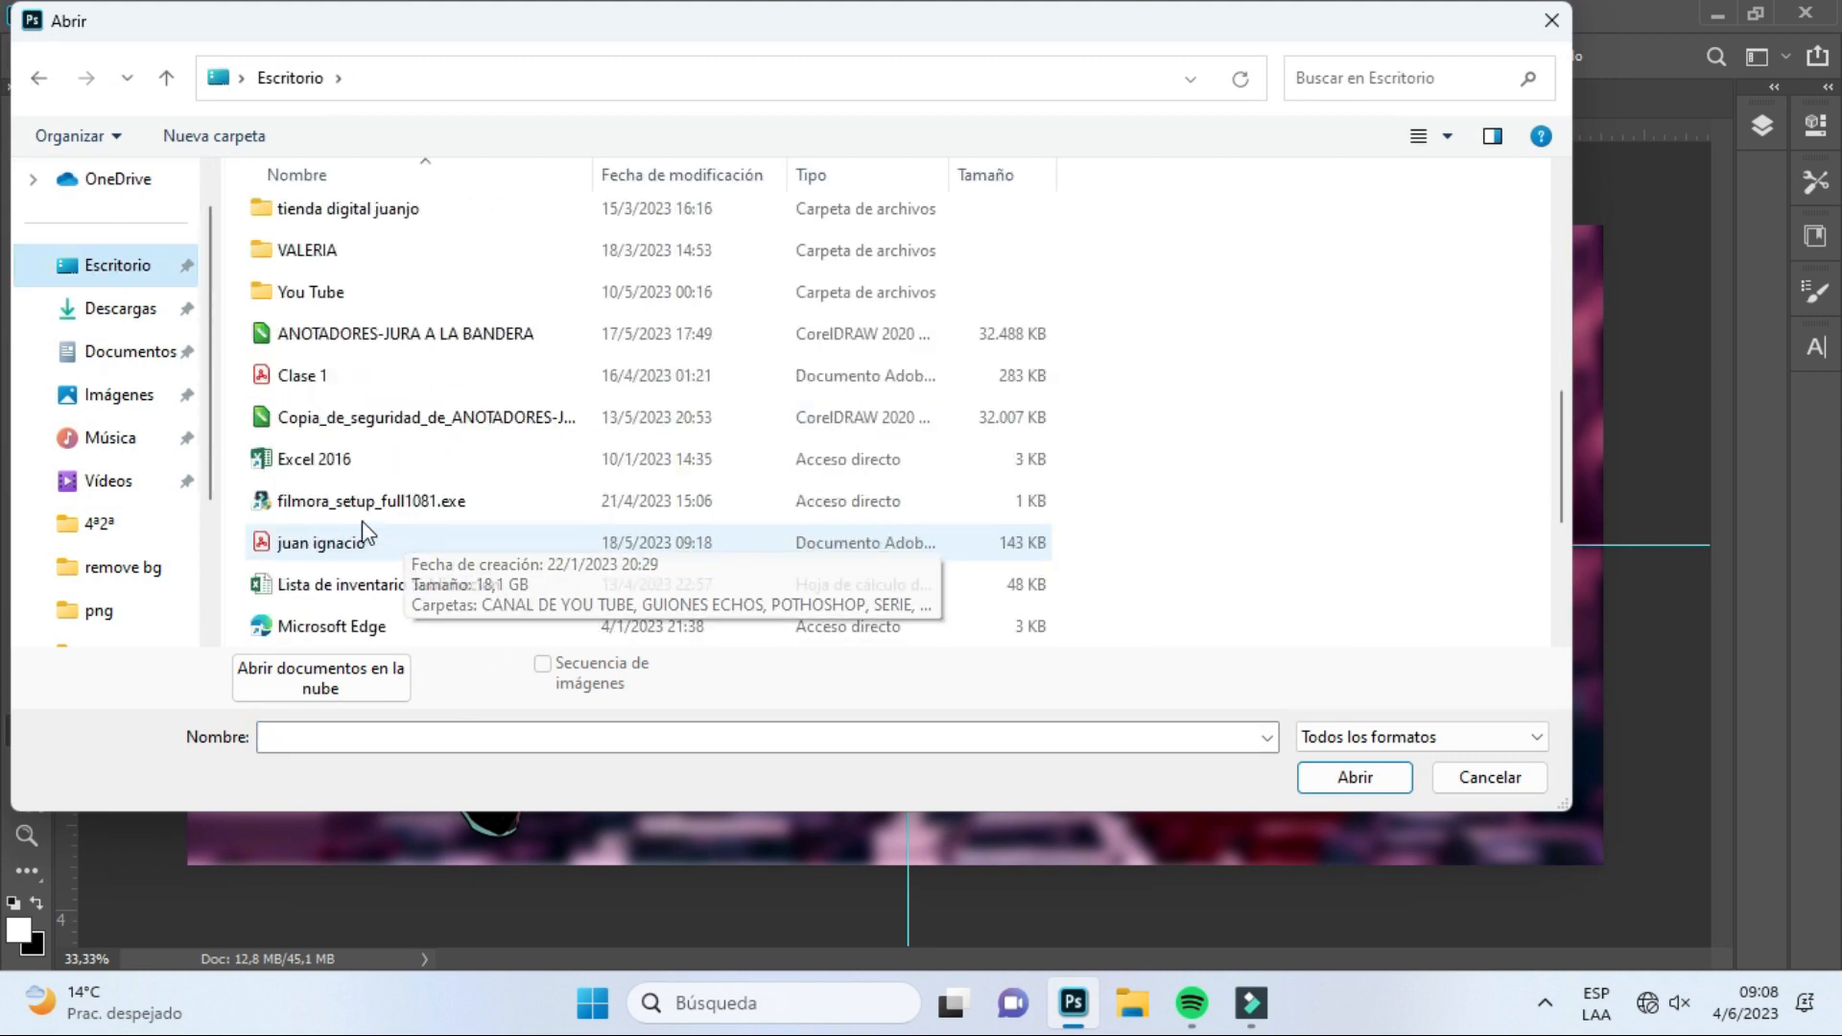
{"action": "scroll", "coordinate": [315, 279], "scroll_direction": "up", "scroll_amount": 1}
{"action": "left_click", "coordinate": [297, 261]}
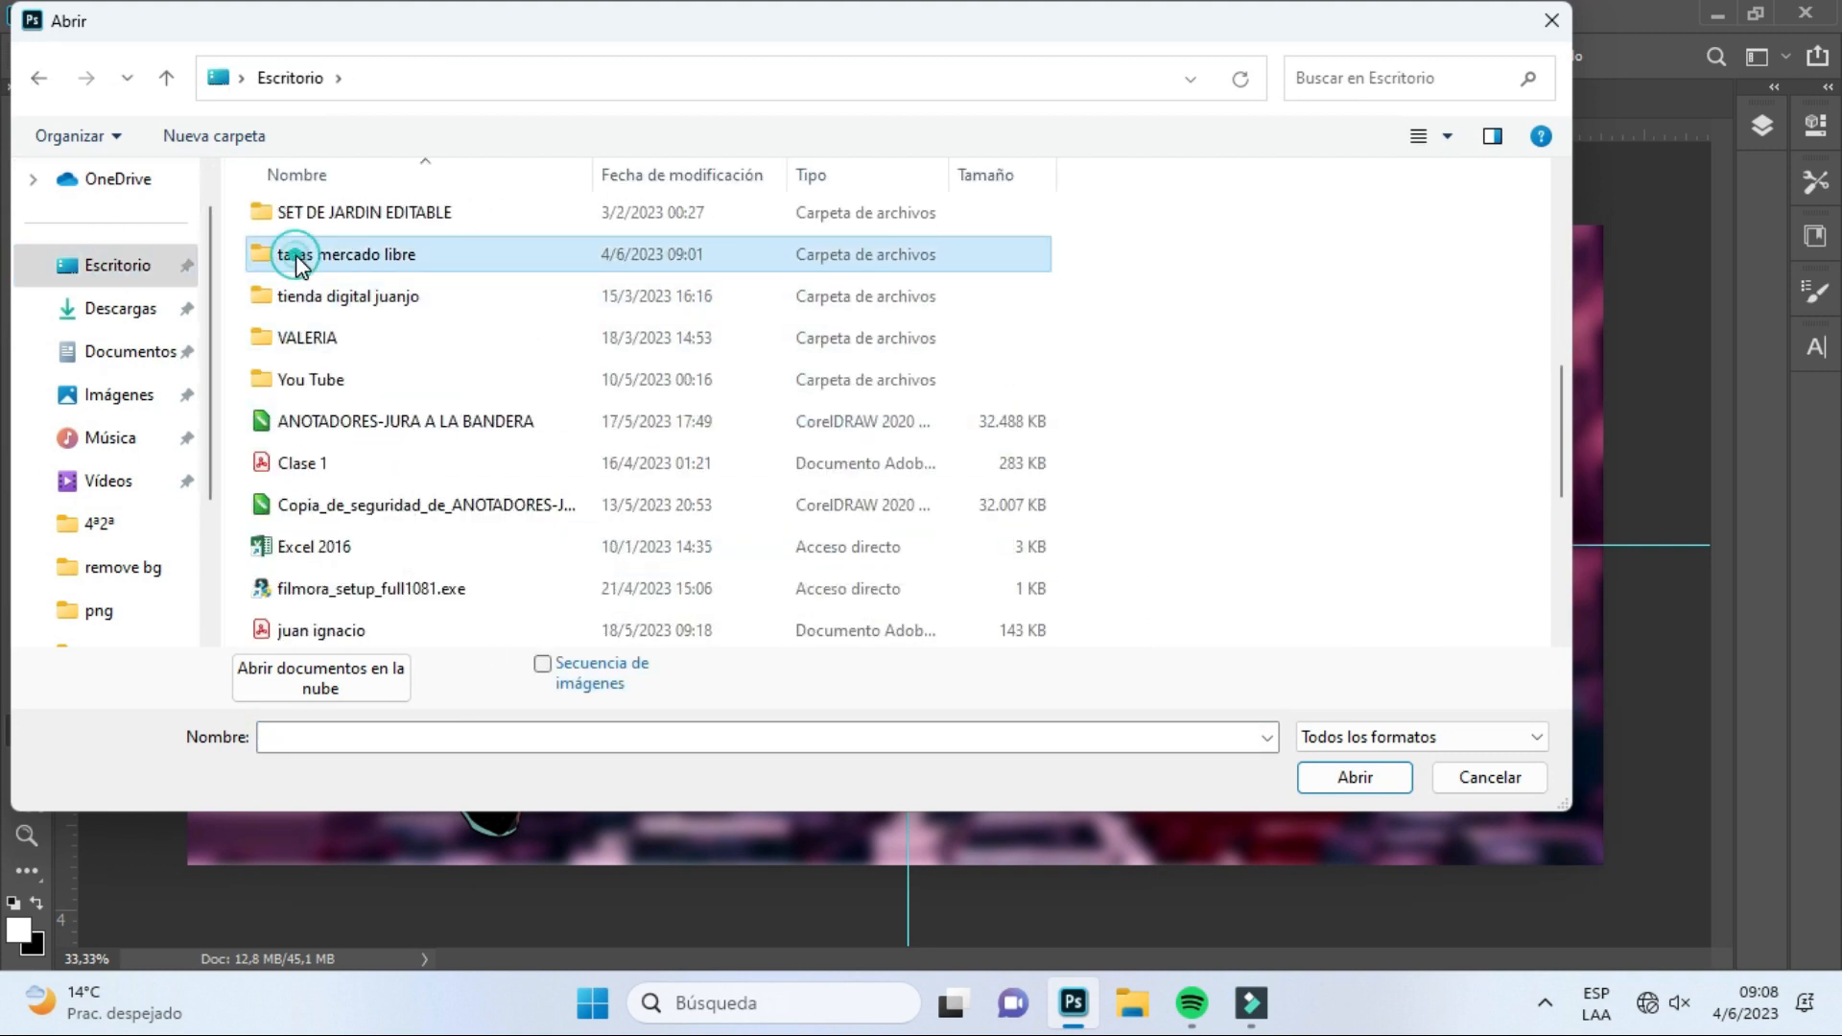
{"action": "double_click", "coordinate": [297, 257]}
{"action": "scroll", "coordinate": [384, 499], "scroll_direction": "down", "scroll_amount": 3}
{"action": "left_click", "coordinate": [313, 588]}
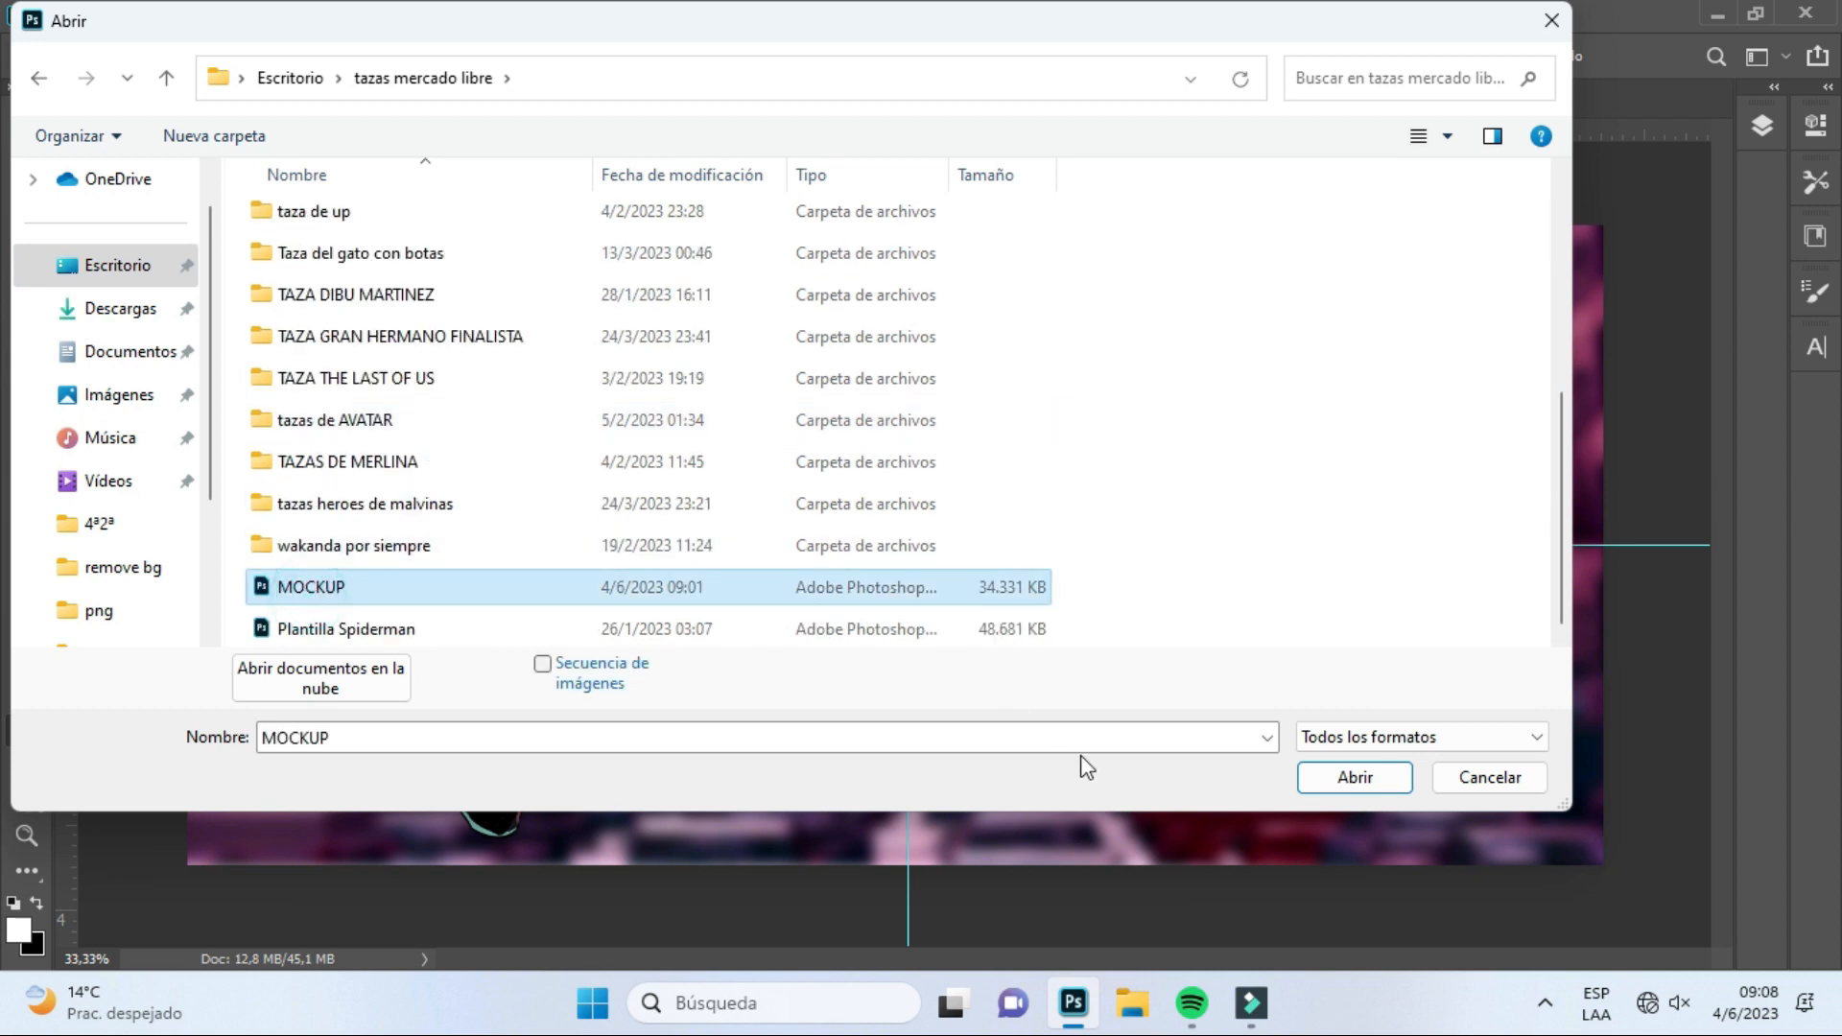
{"action": "left_click", "coordinate": [1320, 775]}
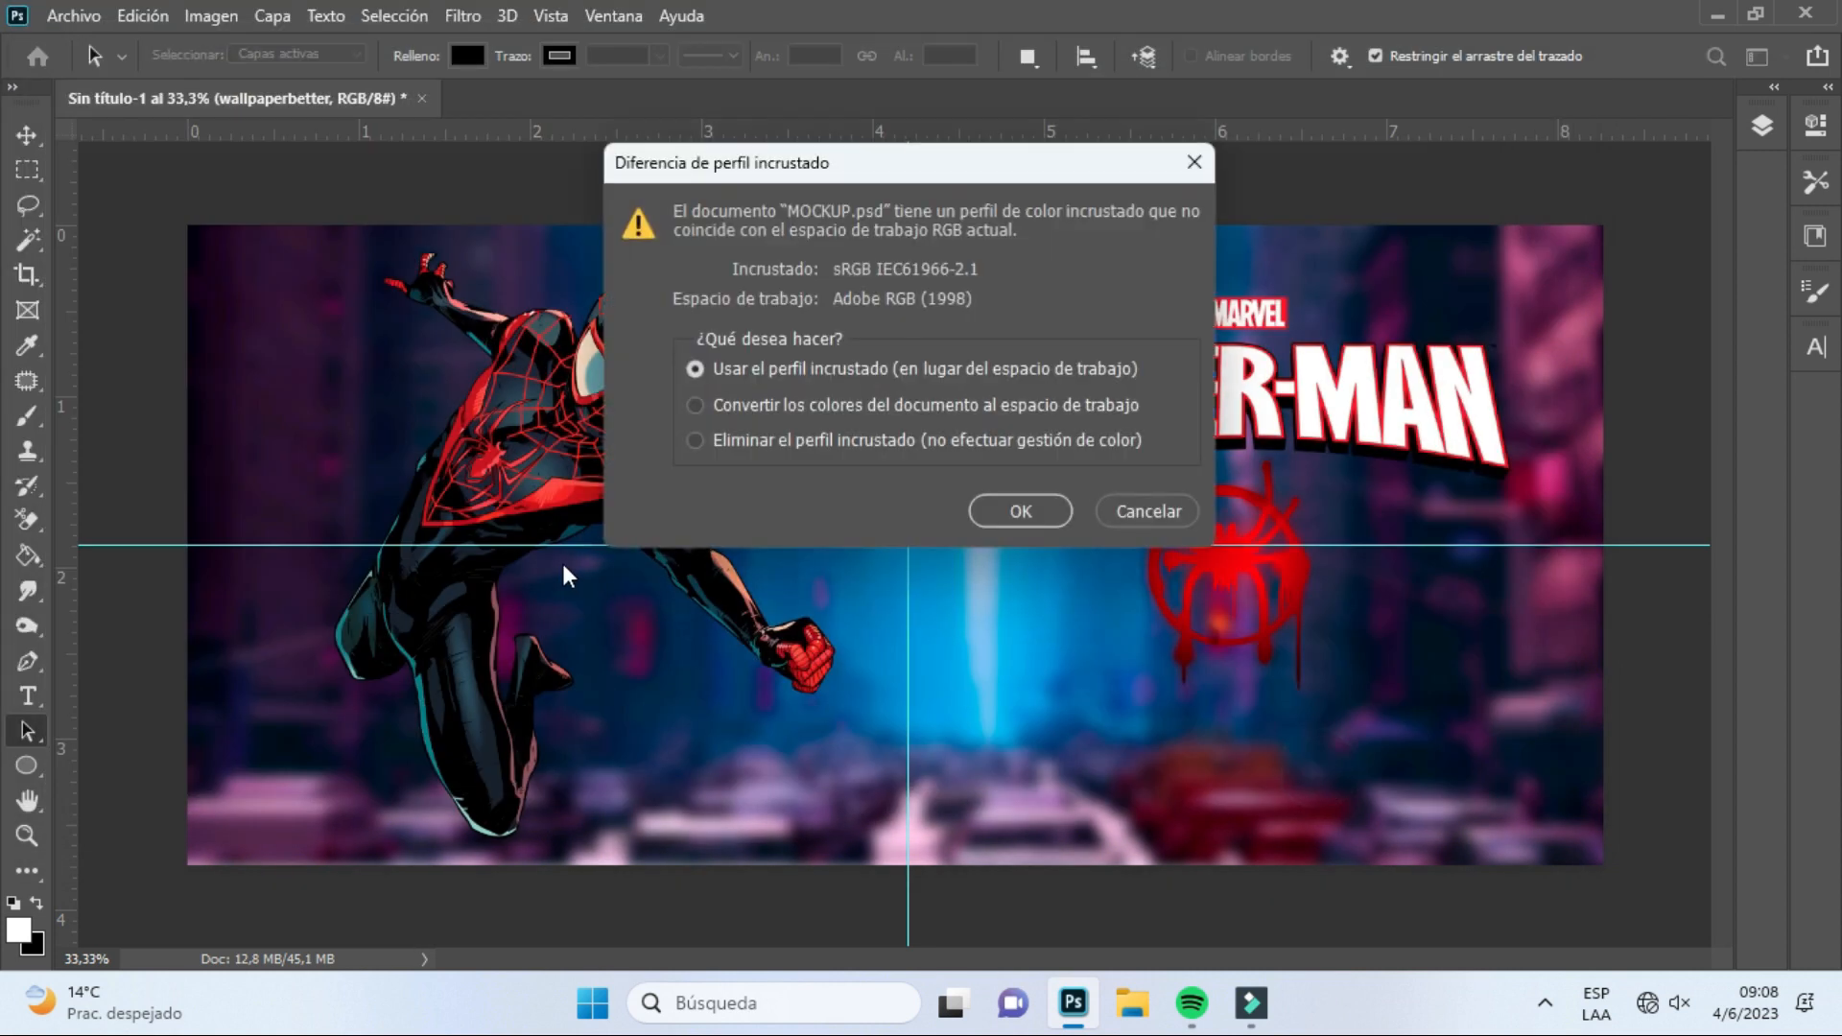
{"action": "left_click", "coordinate": [1015, 510]}
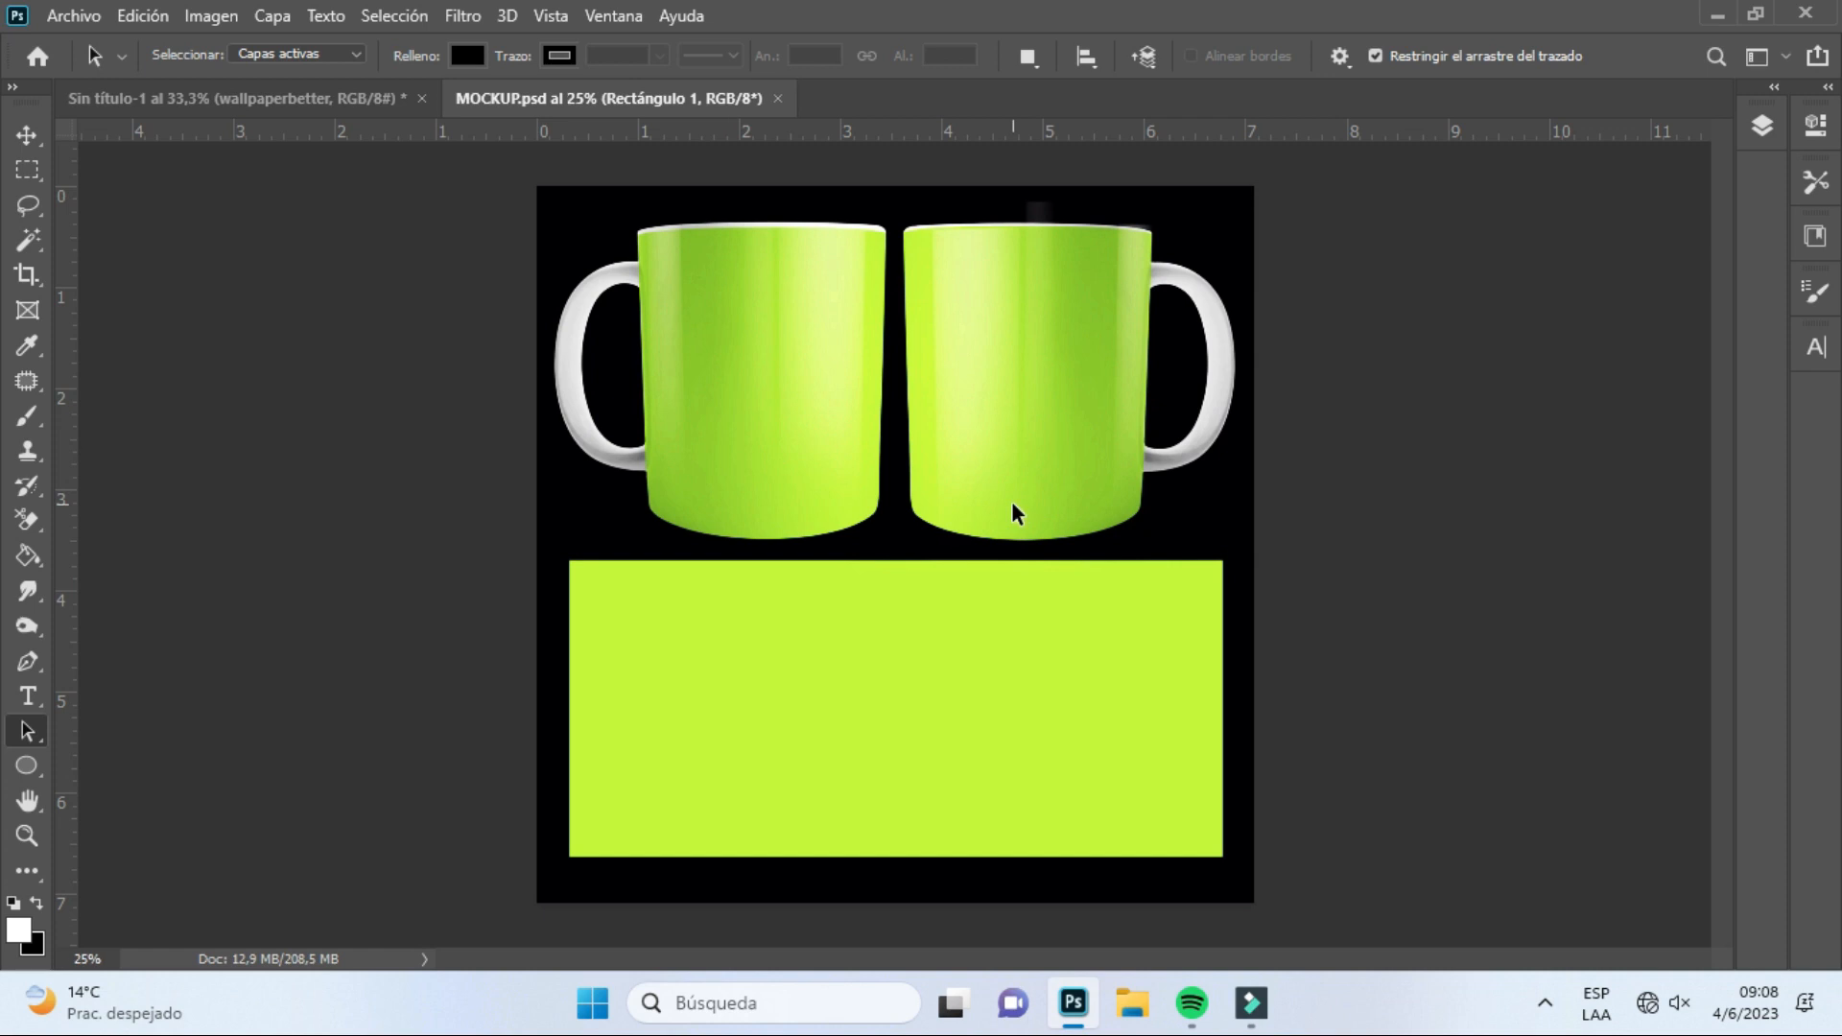
Open 1.png from the spiderman folder in Descargas, leaving it without color management
{"action": "left_click", "coordinate": [66, 16]}
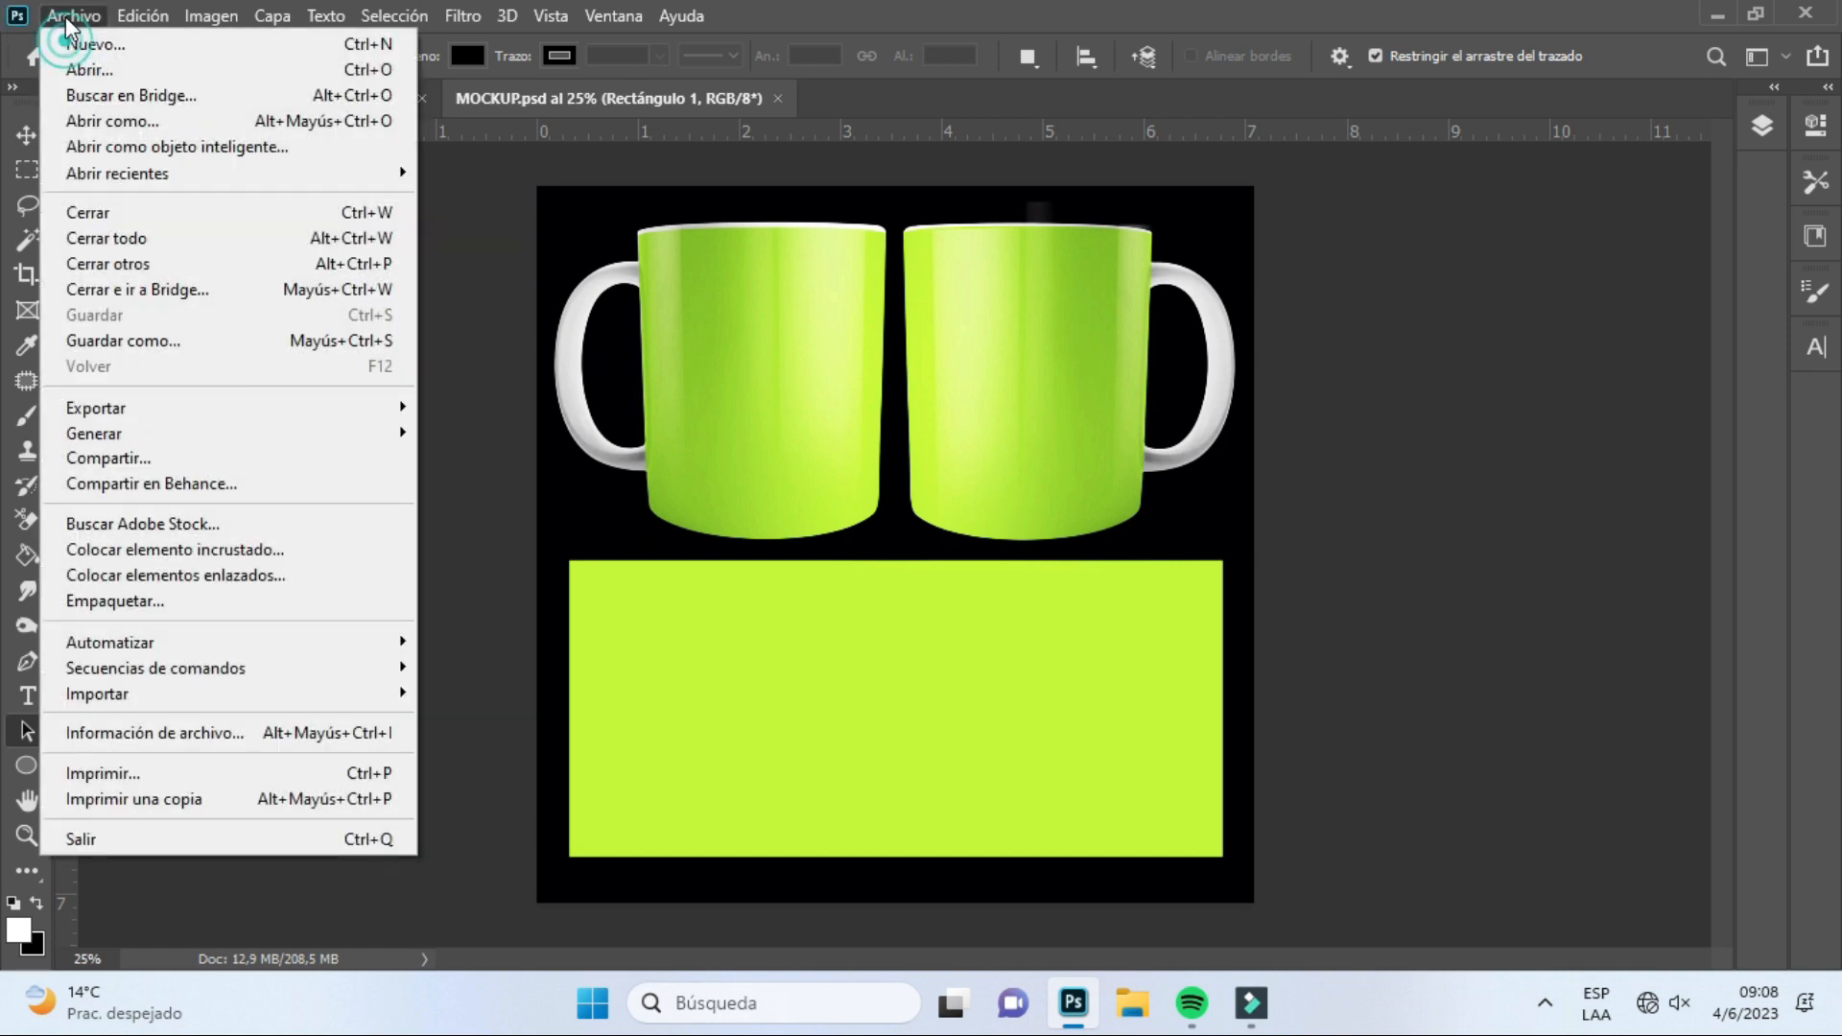
{"action": "left_click", "coordinate": [71, 69]}
{"action": "left_click", "coordinate": [119, 305]}
{"action": "double_click", "coordinate": [270, 268]}
{"action": "left_click", "coordinate": [448, 515]}
{"action": "left_click", "coordinate": [1355, 777]}
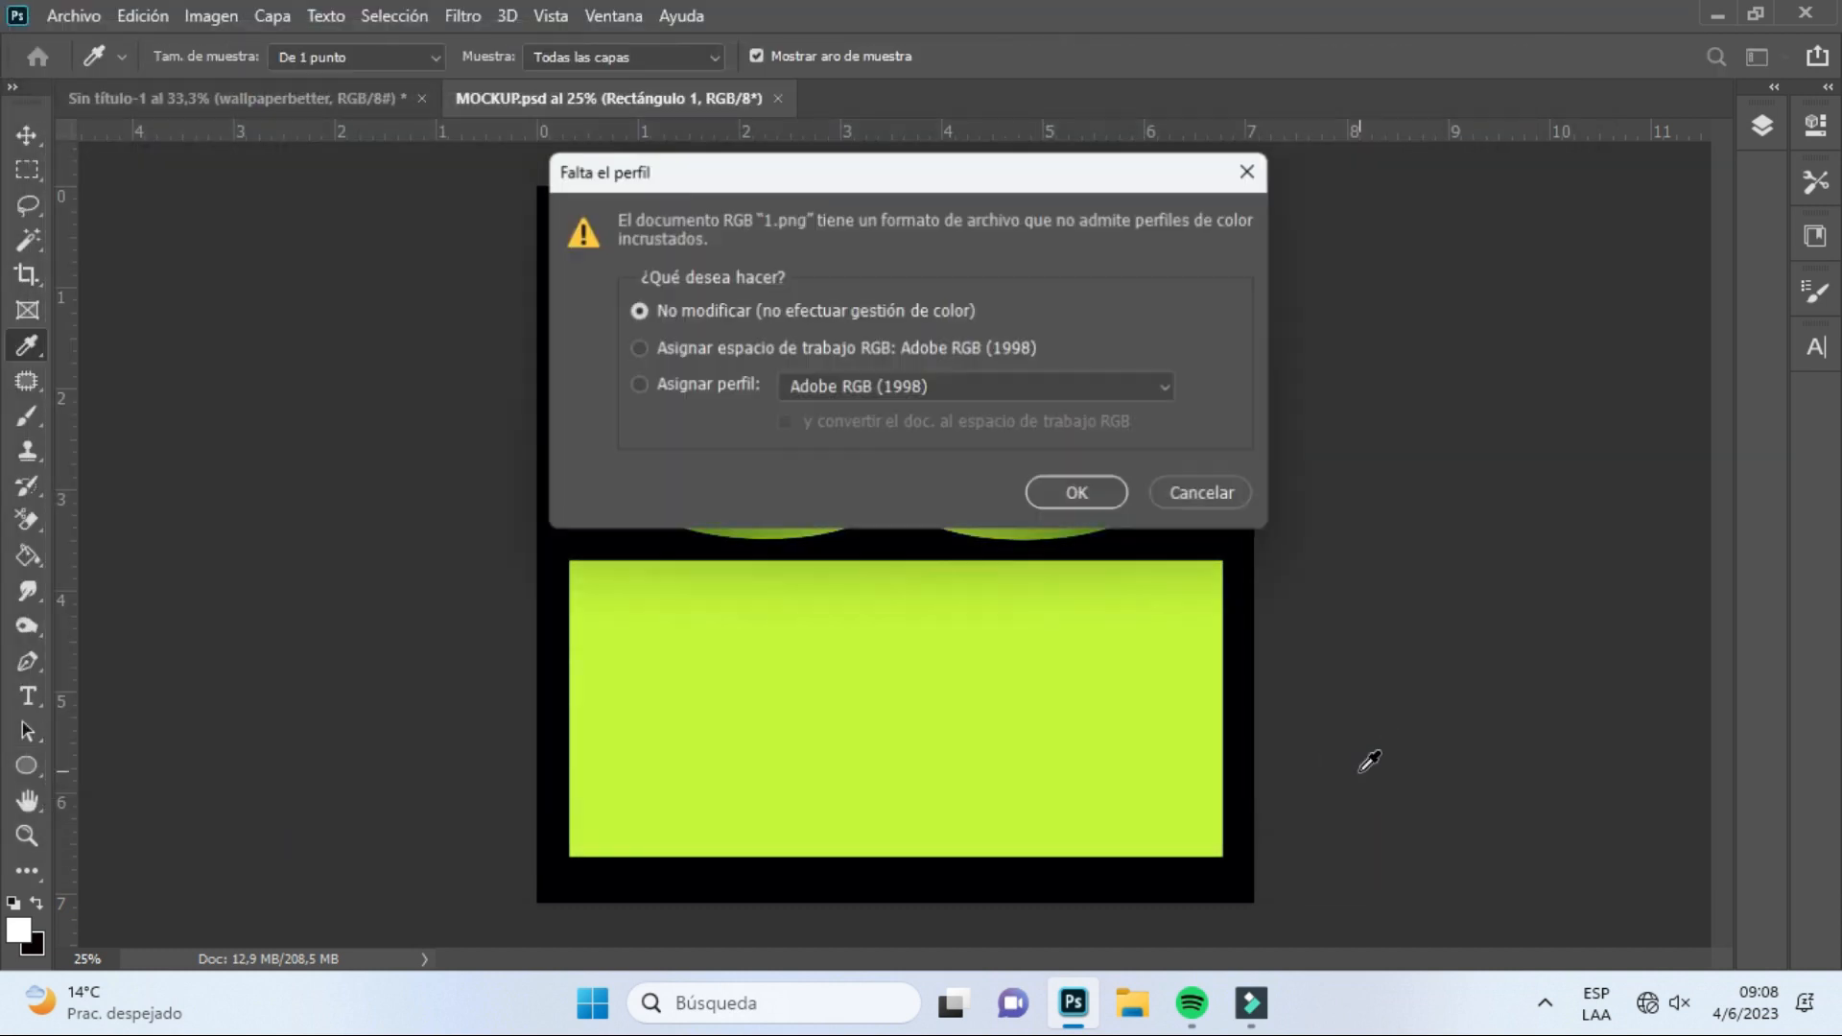
{"action": "left_click", "coordinate": [1089, 487]}
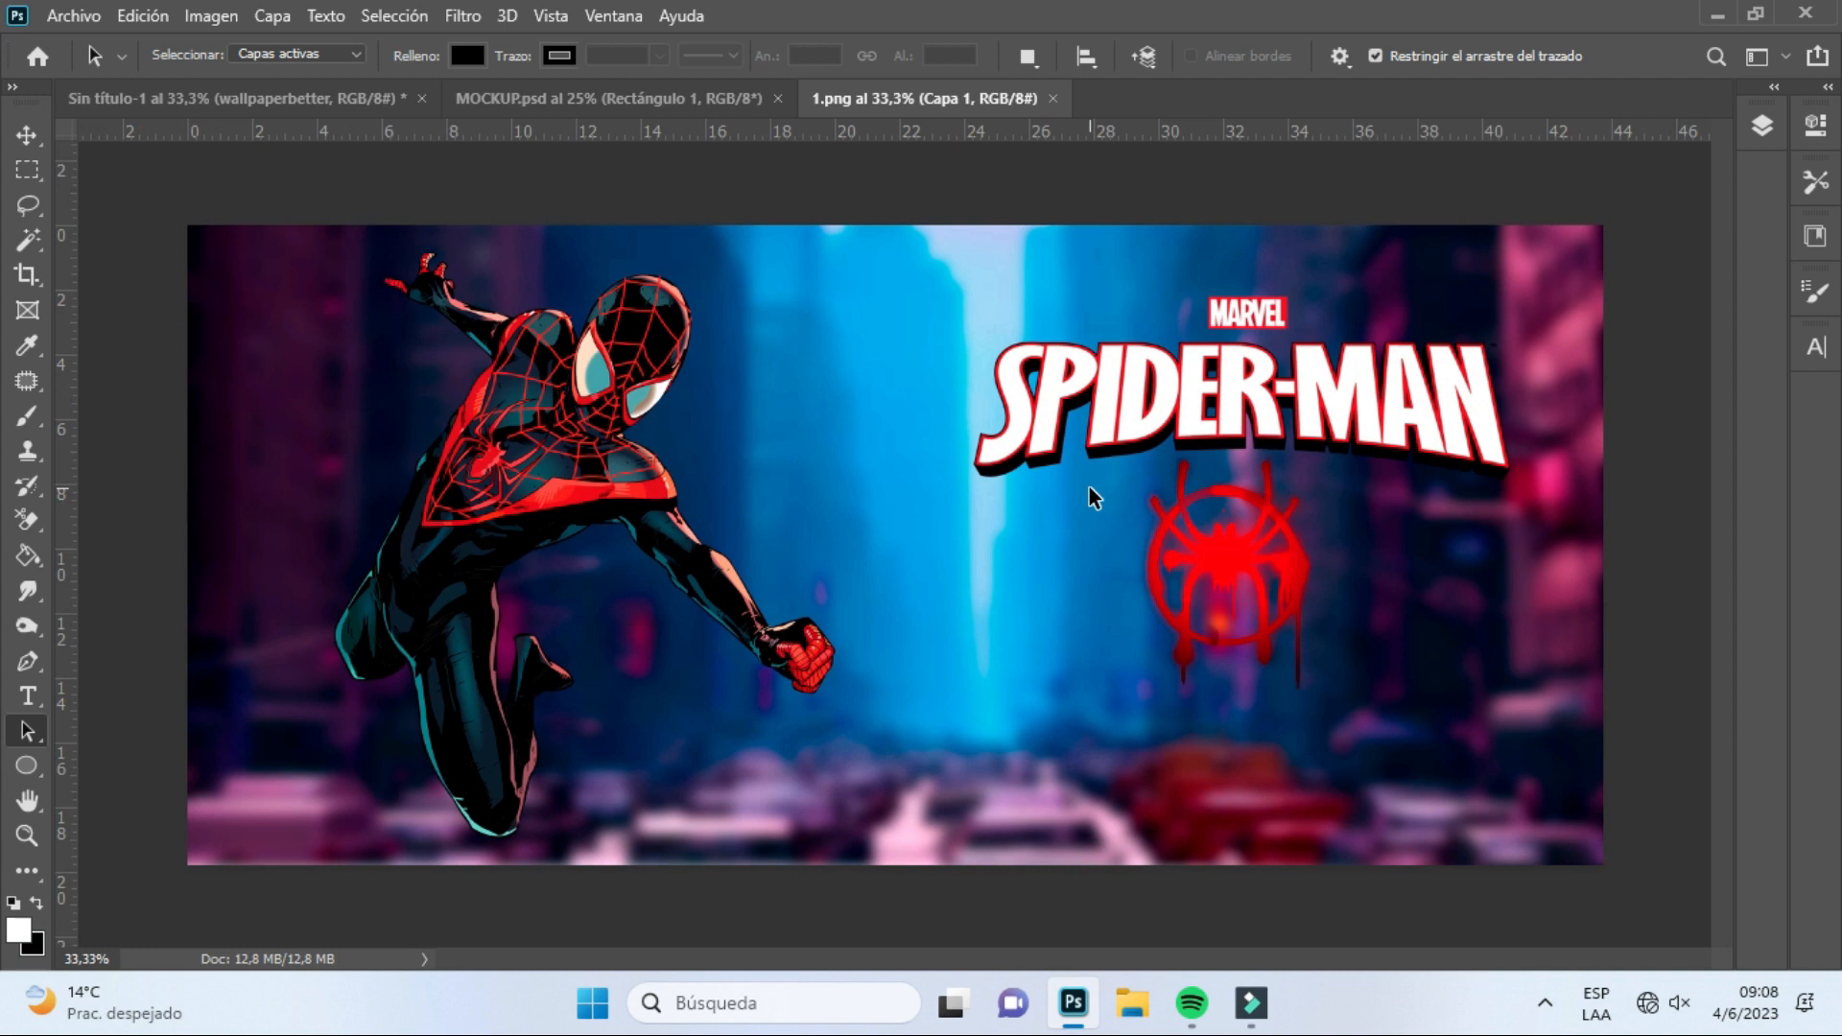
In MOCKUP.psd, open the CAMBIAR IMAGEN smart object of the TAZA IZQUIERDA group, using its embedded profile
{"action": "left_click", "coordinate": [576, 98]}
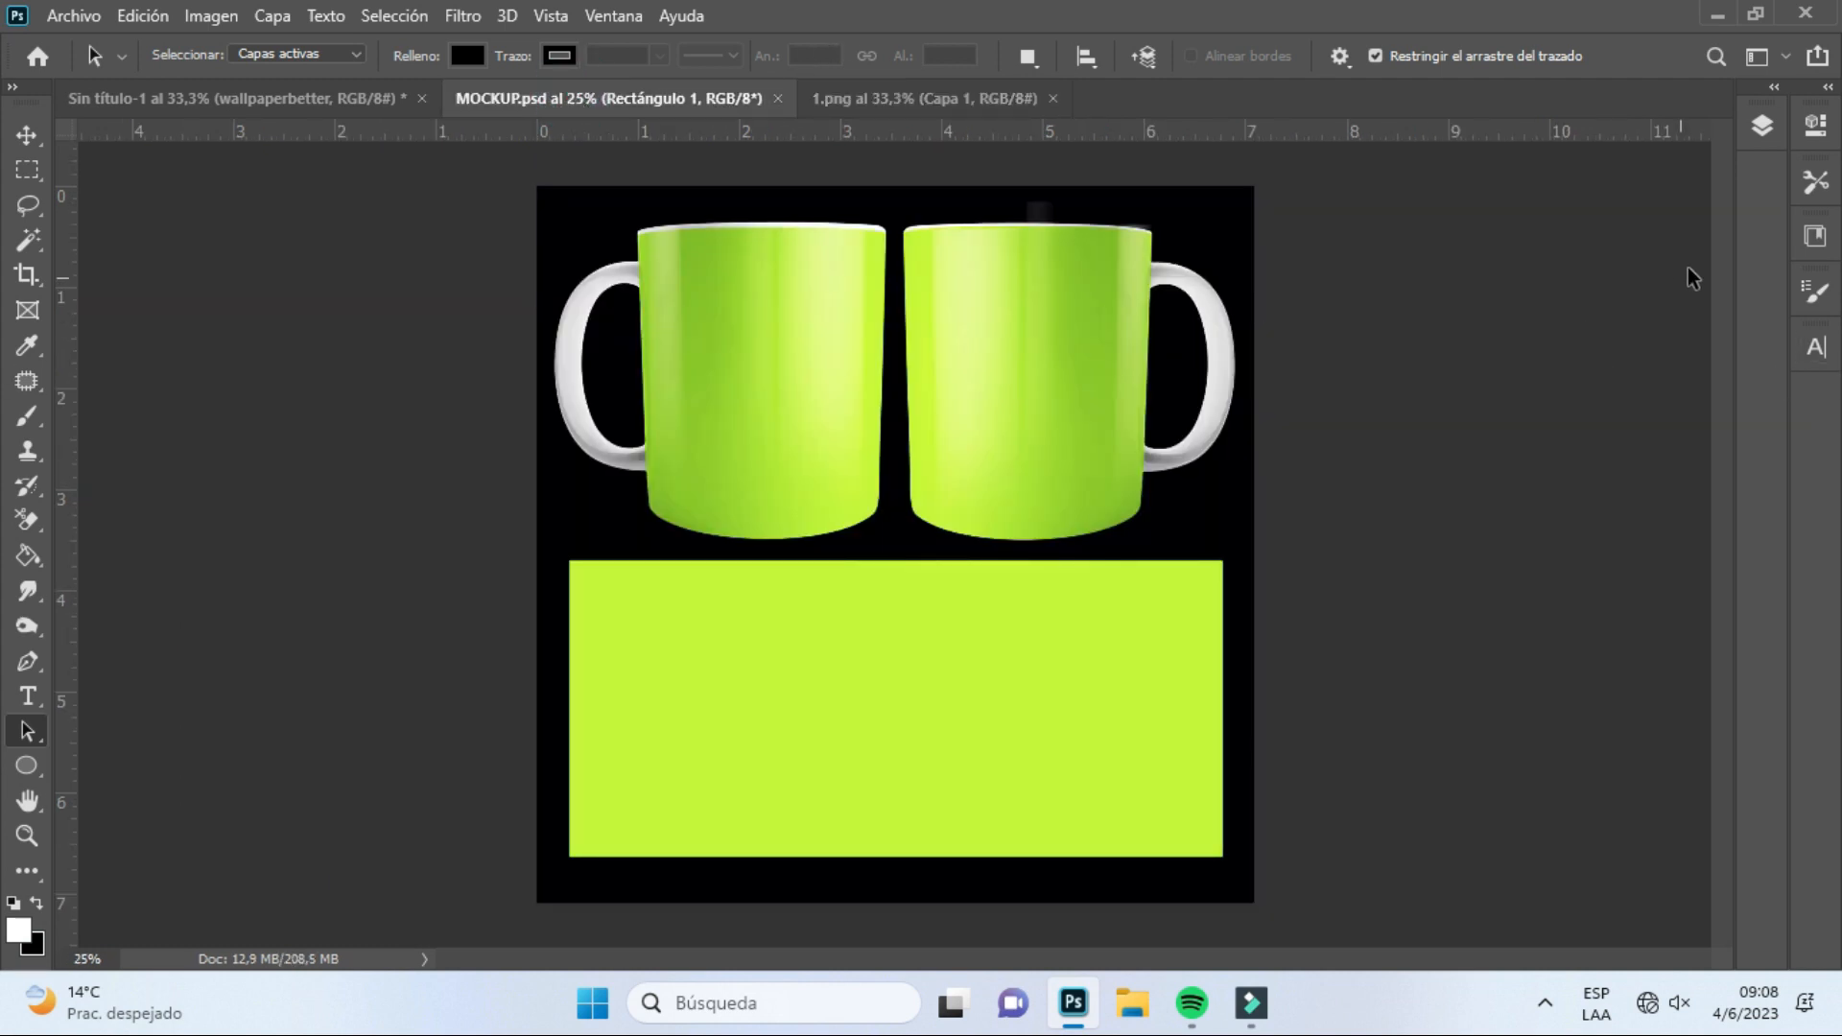
{"action": "left_click", "coordinate": [1761, 126]}
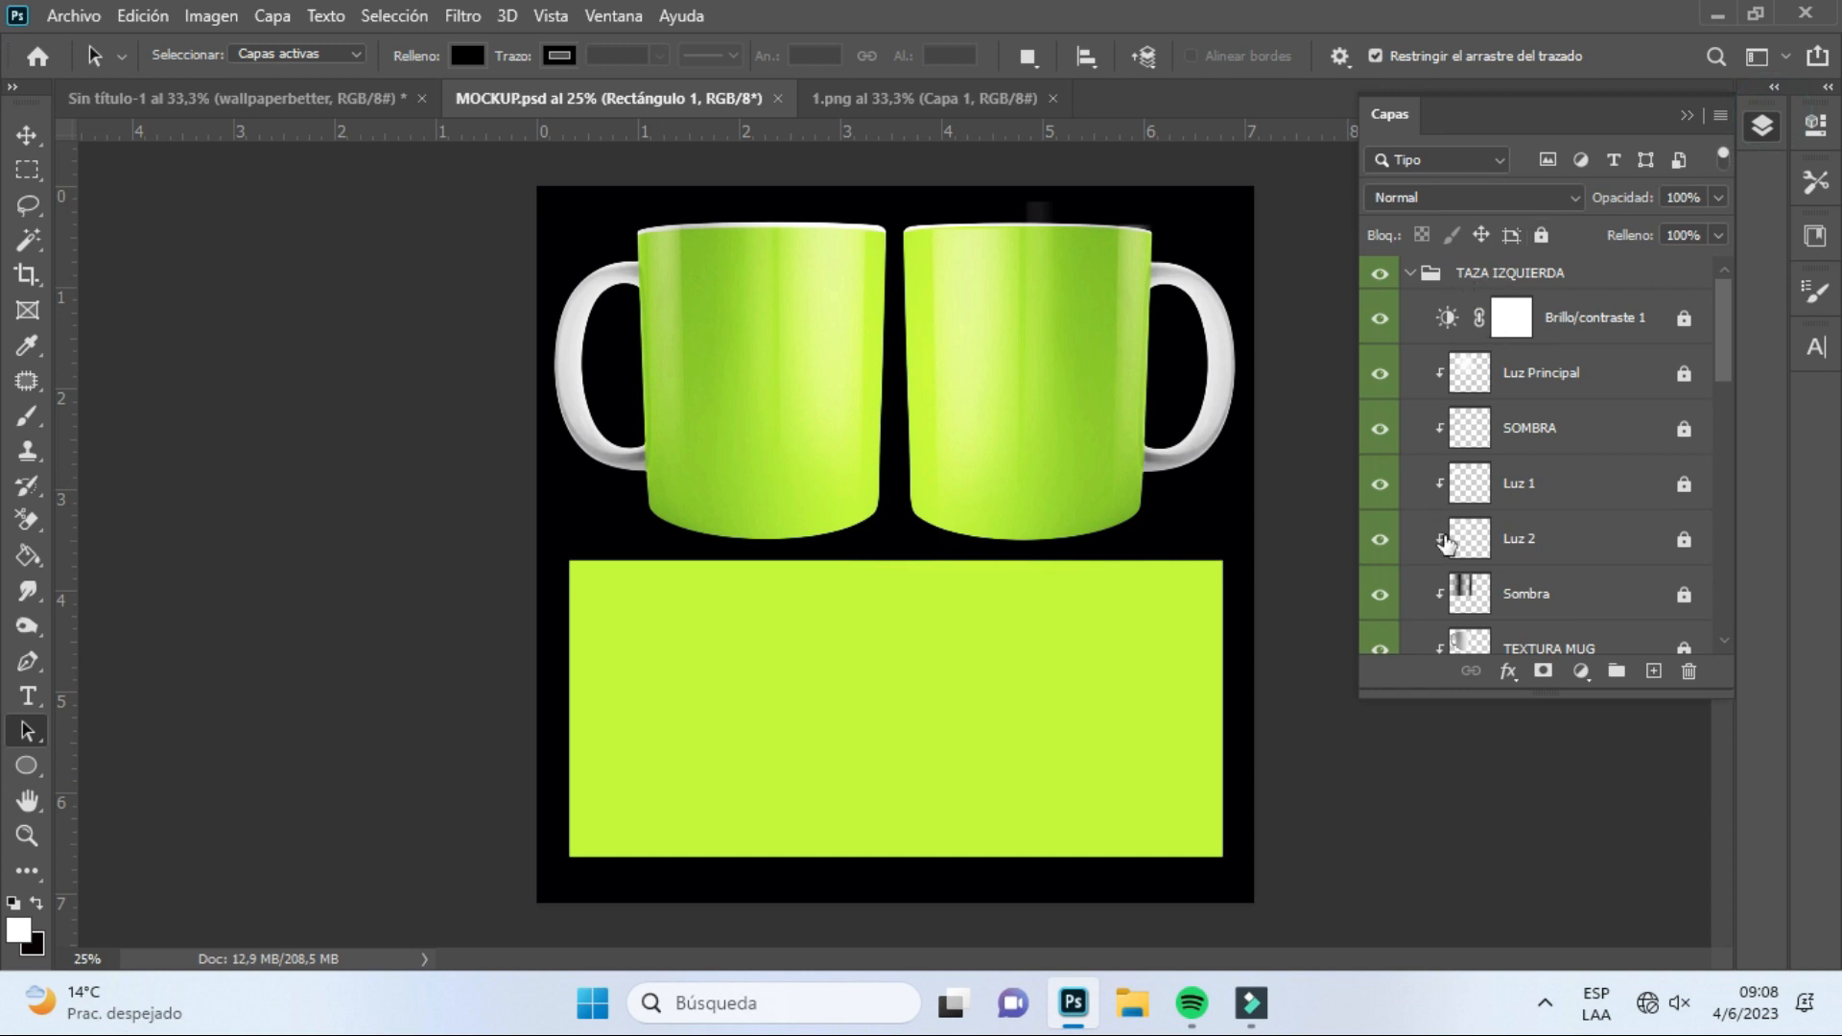
{"action": "scroll", "coordinate": [1484, 561], "scroll_direction": "down", "scroll_amount": 3}
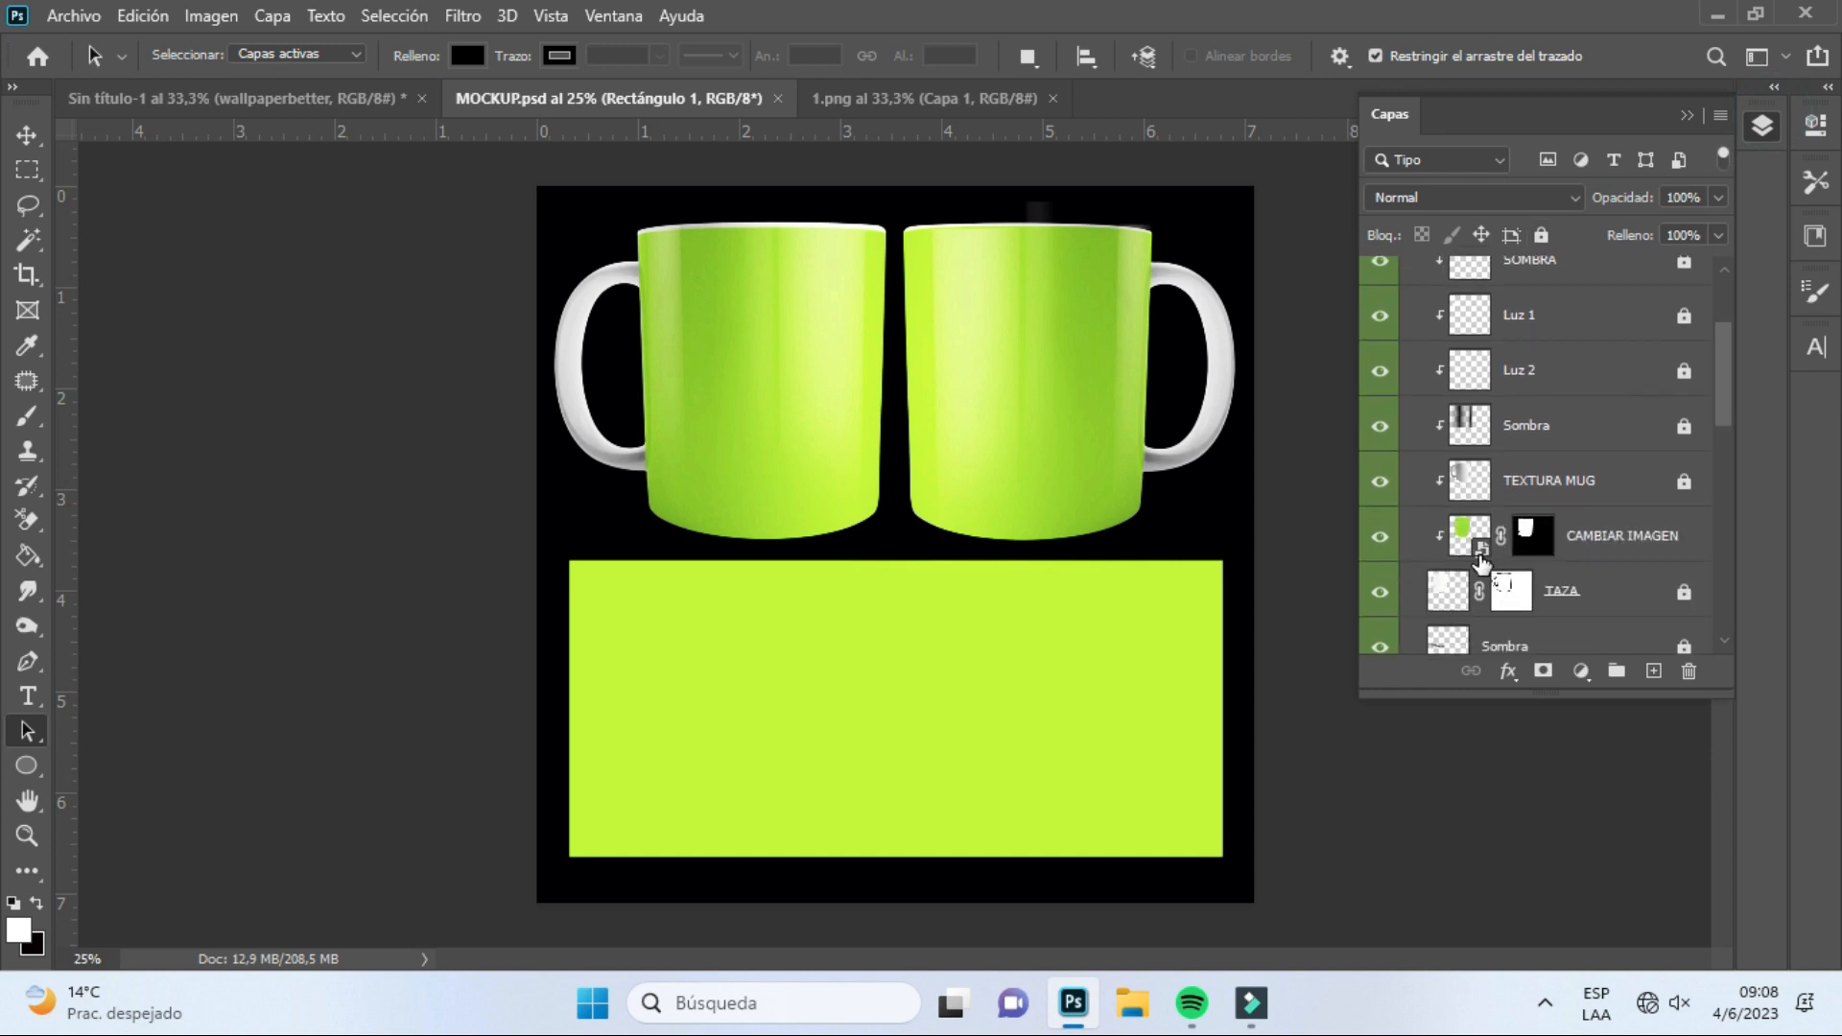
{"action": "double_click", "coordinate": [1485, 552]}
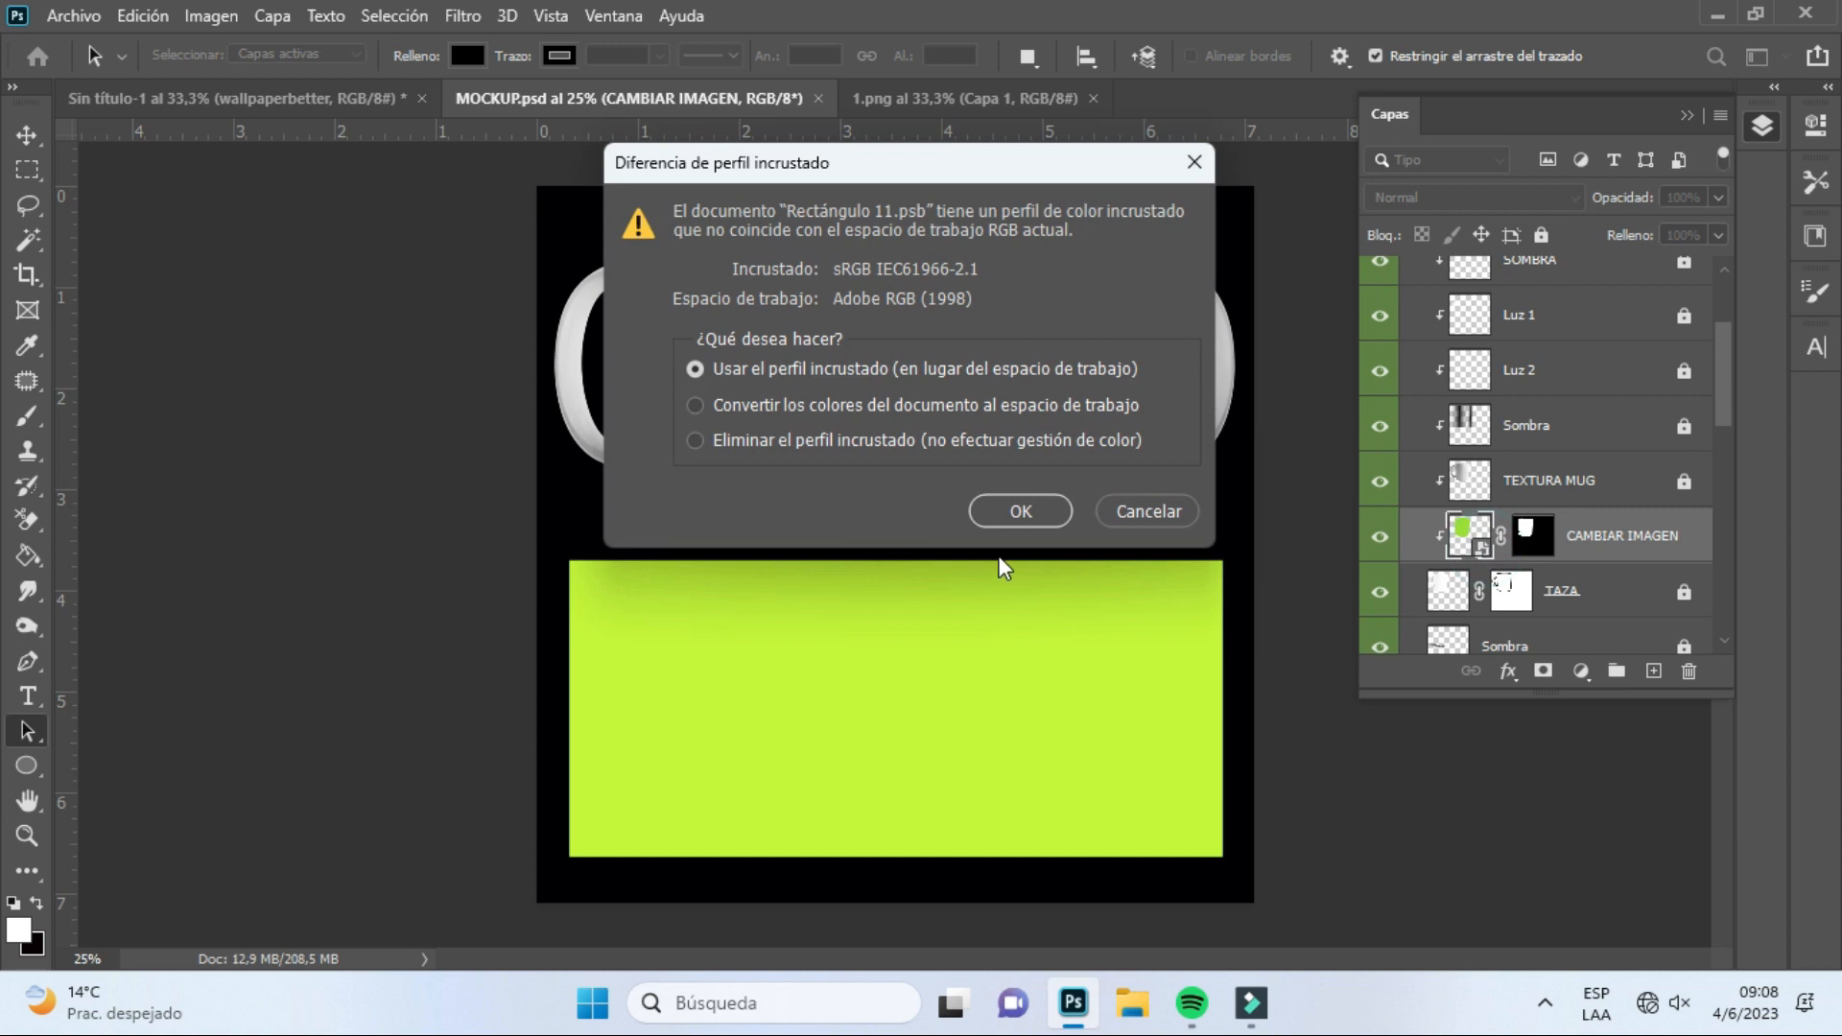
{"action": "left_click", "coordinate": [1015, 518]}
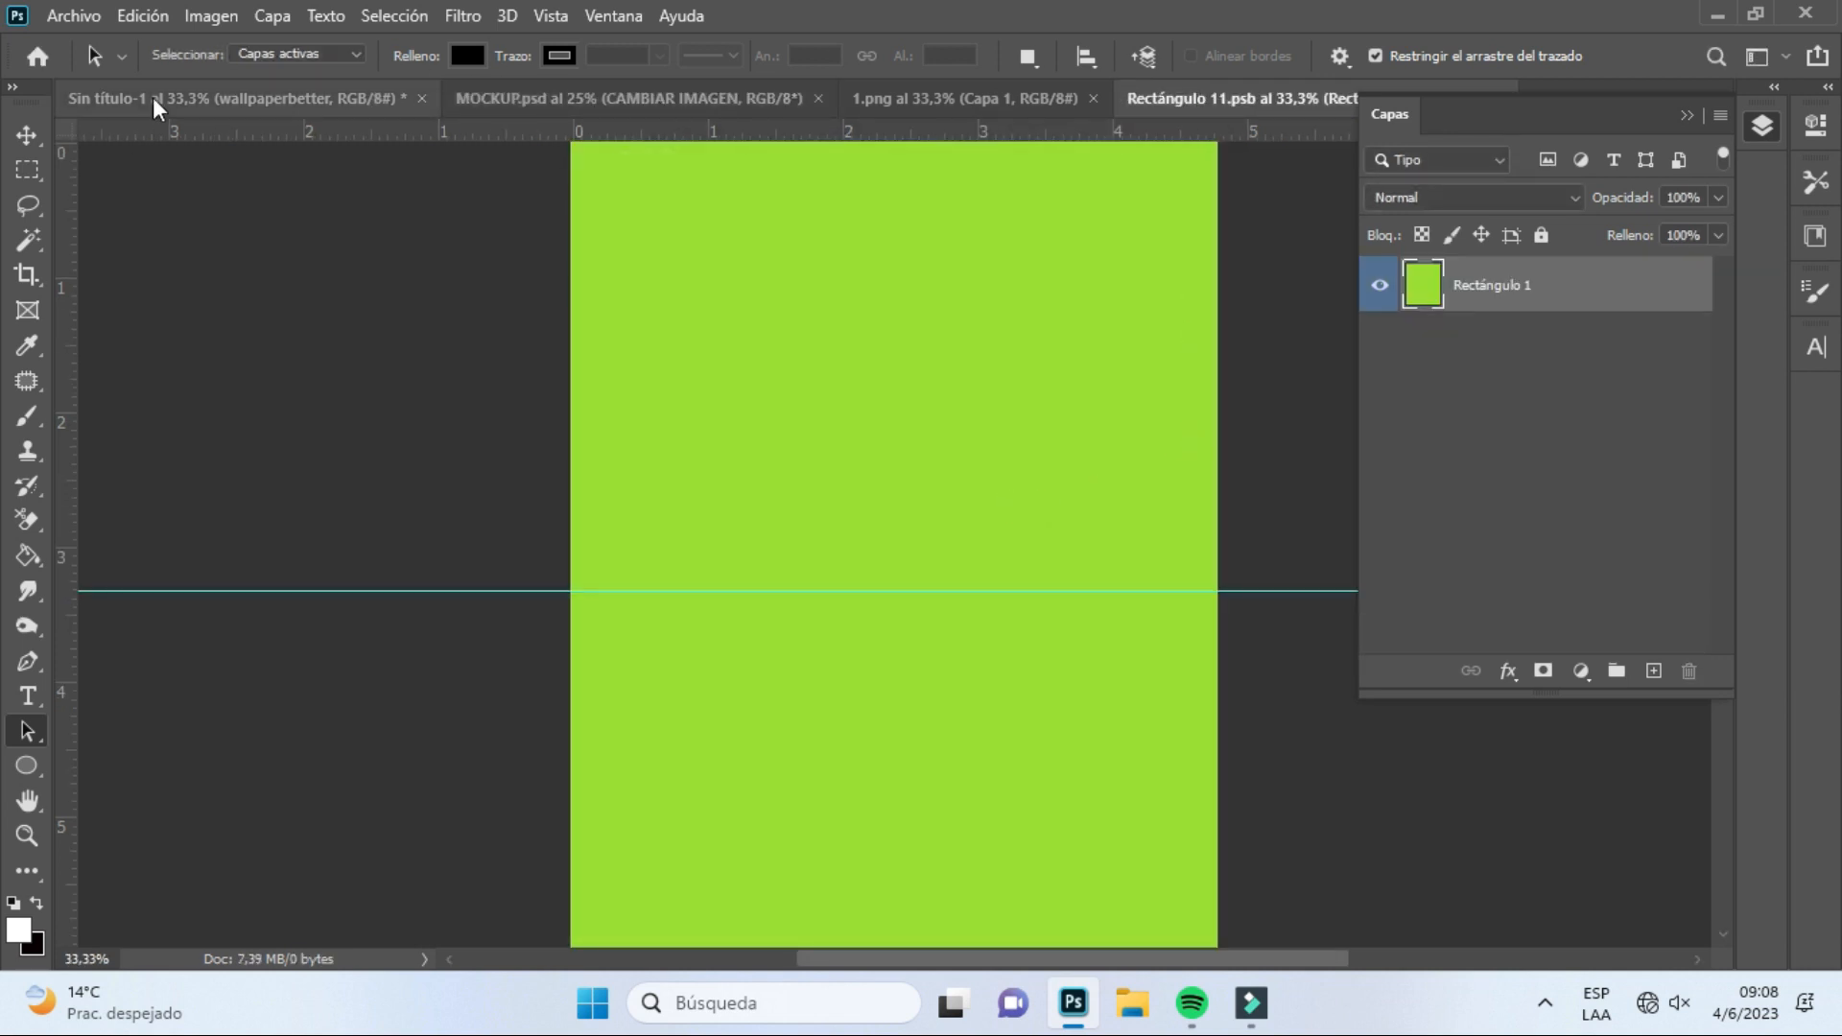
Close the original Spider-Man design document, saving it on the computer as the Photoshop file Sin título-1 in the spiderman folder
{"action": "left_click", "coordinate": [319, 96]}
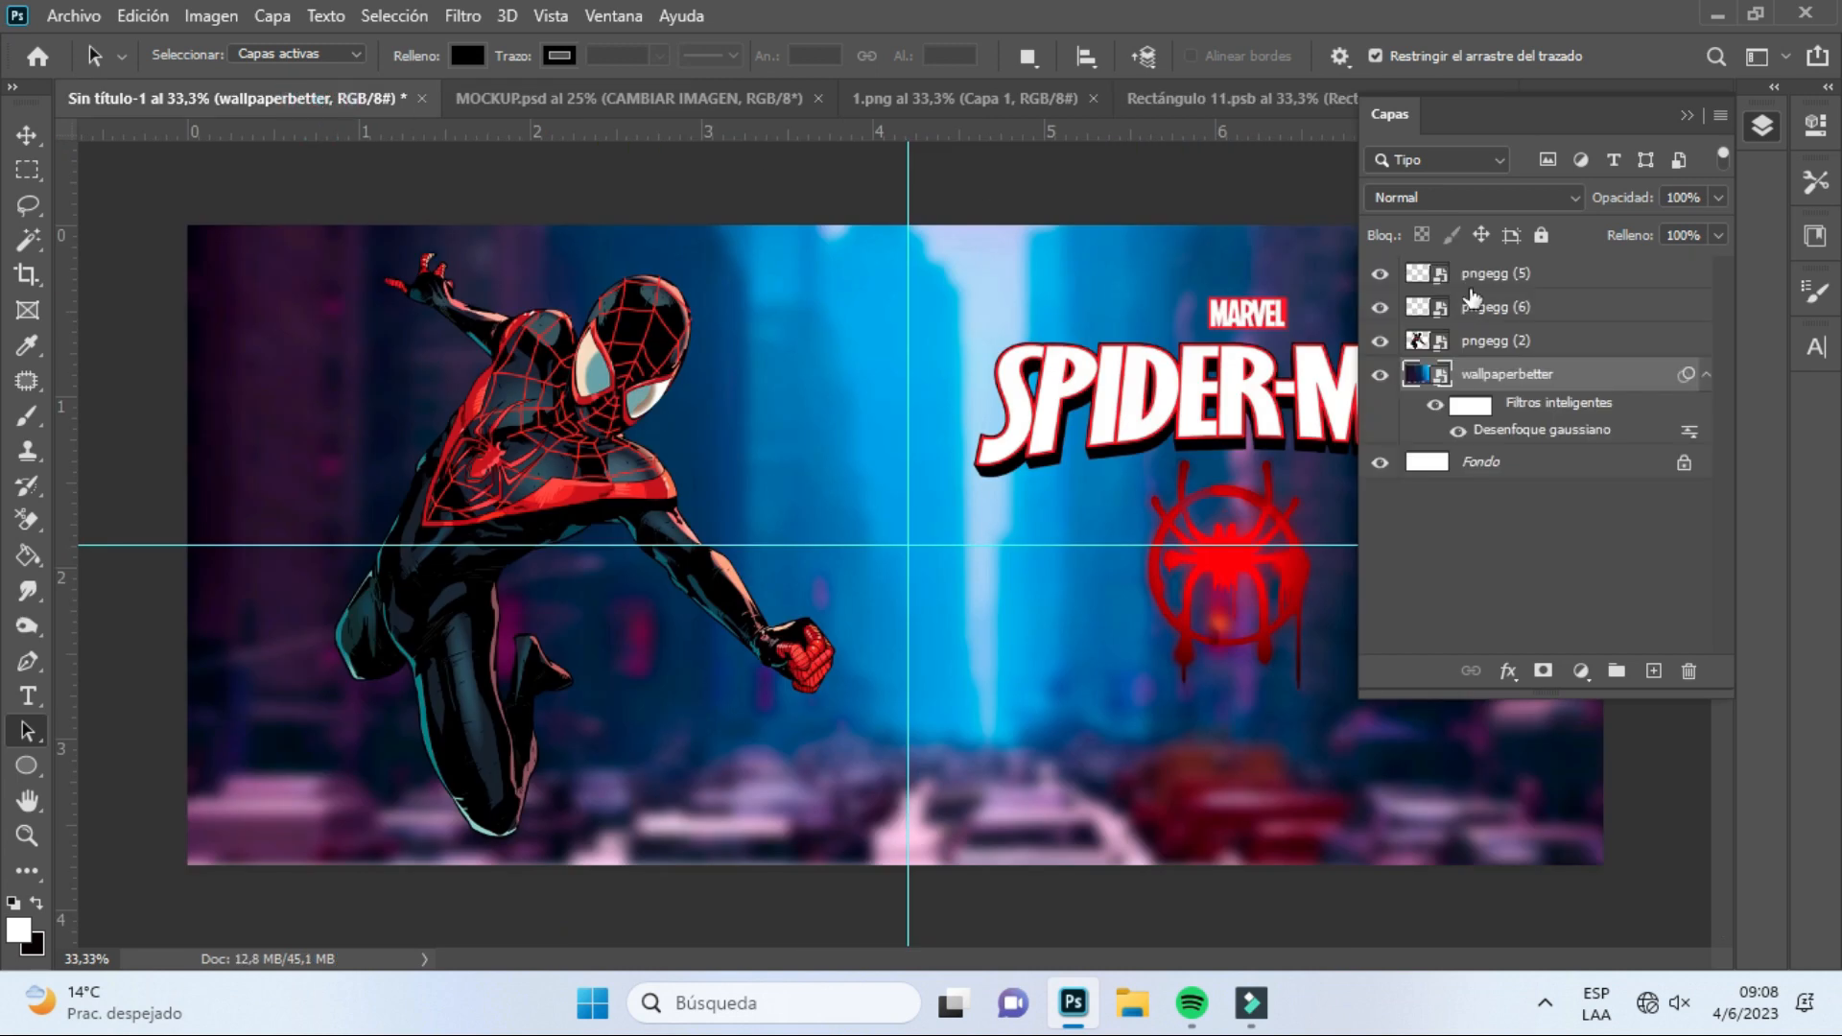
{"action": "left_click", "coordinate": [499, 87]}
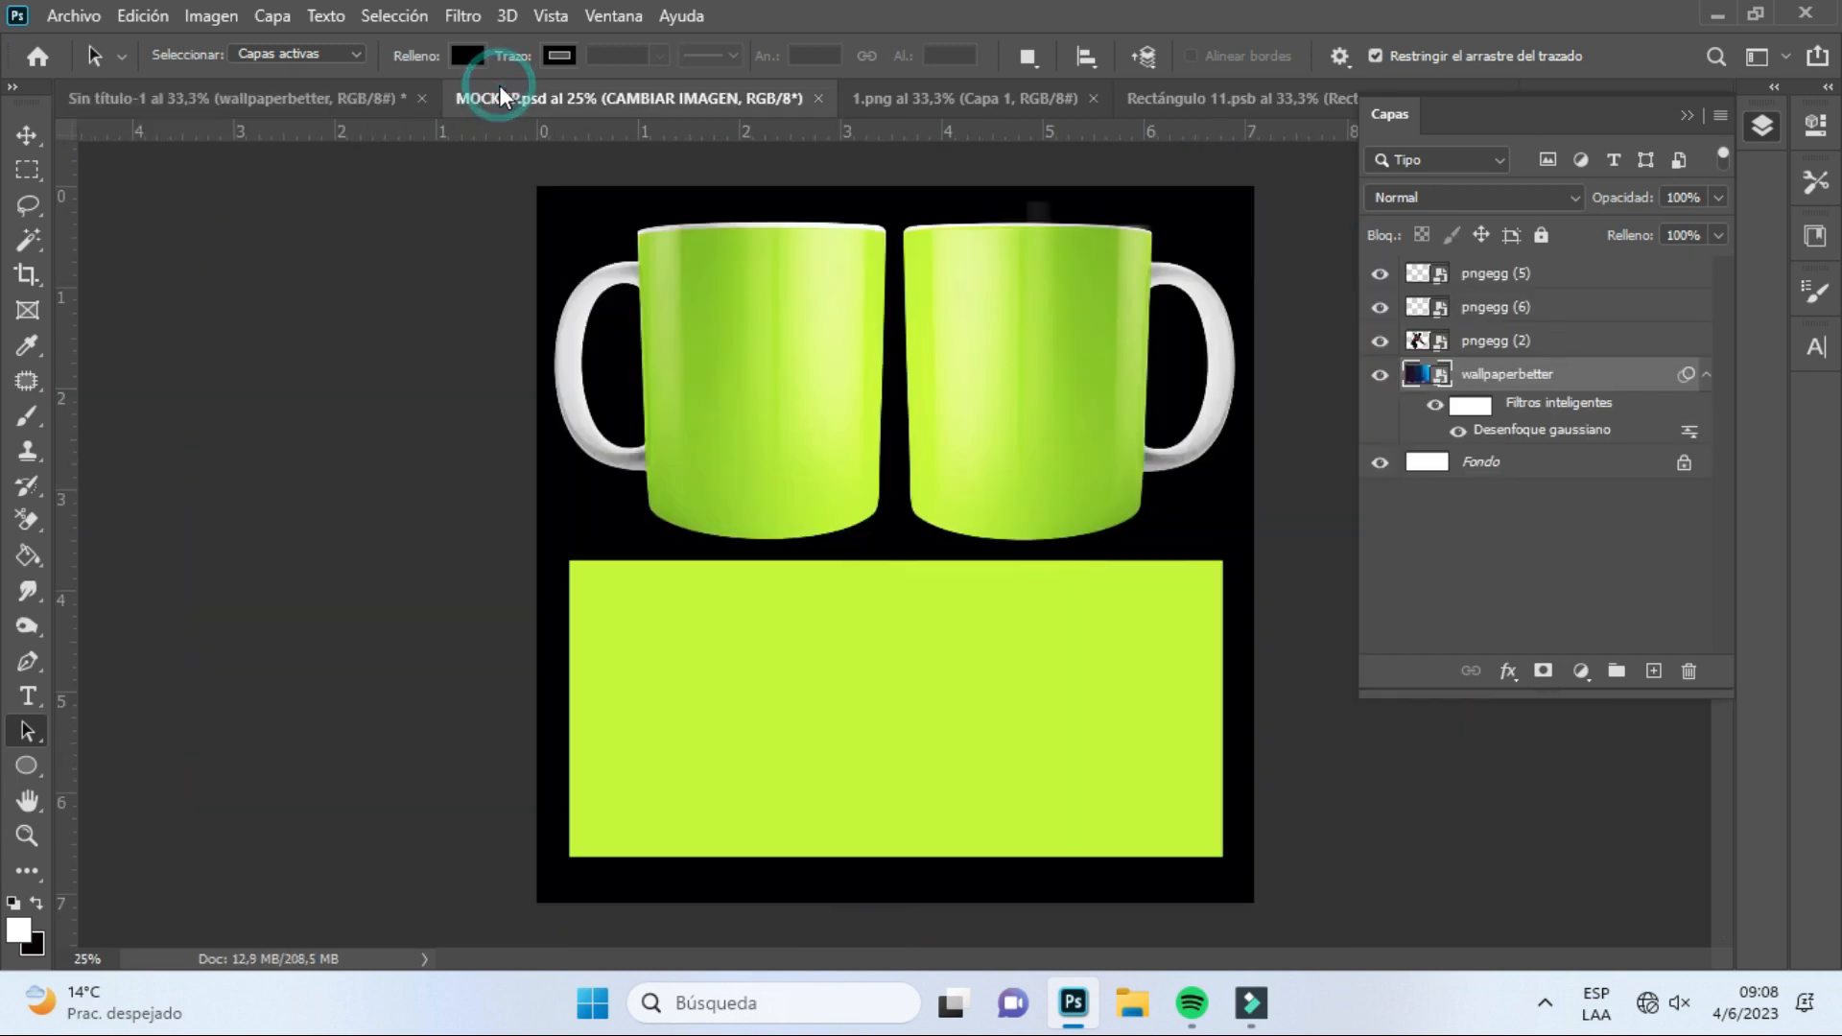
{"action": "left_click", "coordinate": [312, 99]}
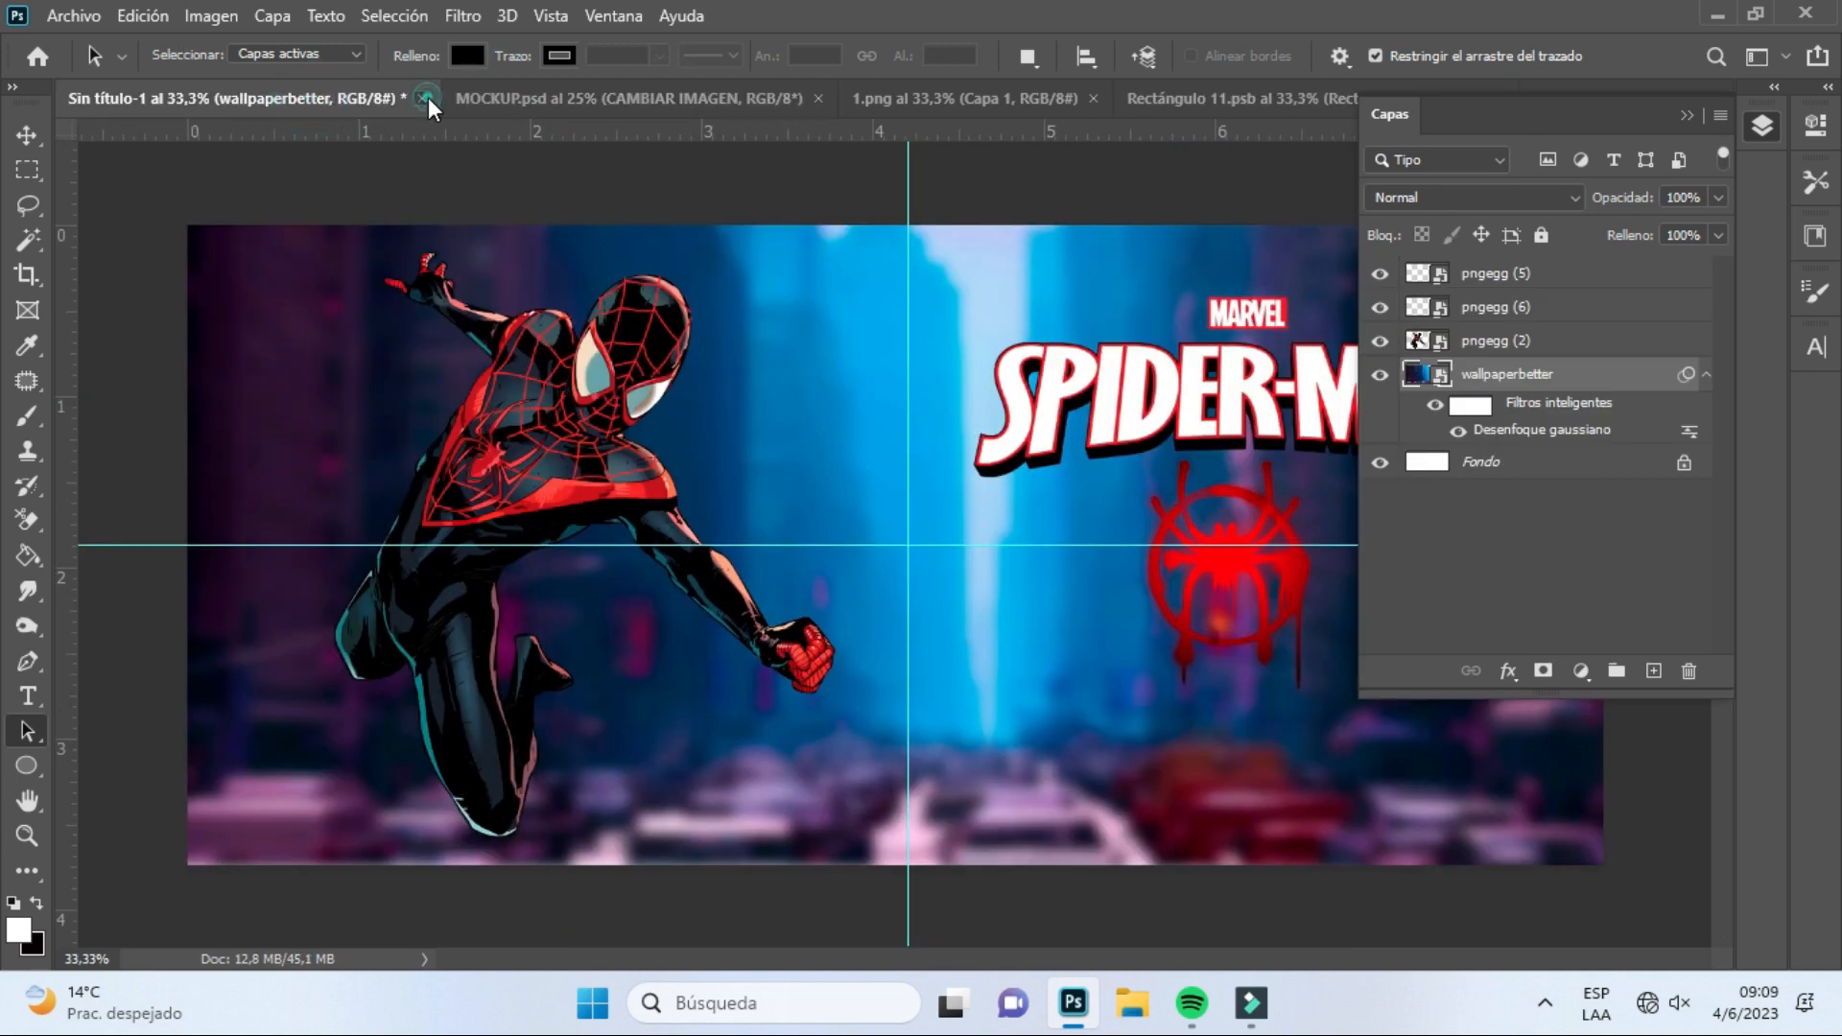
{"action": "left_click", "coordinate": [422, 97]}
{"action": "left_click", "coordinate": [820, 382]}
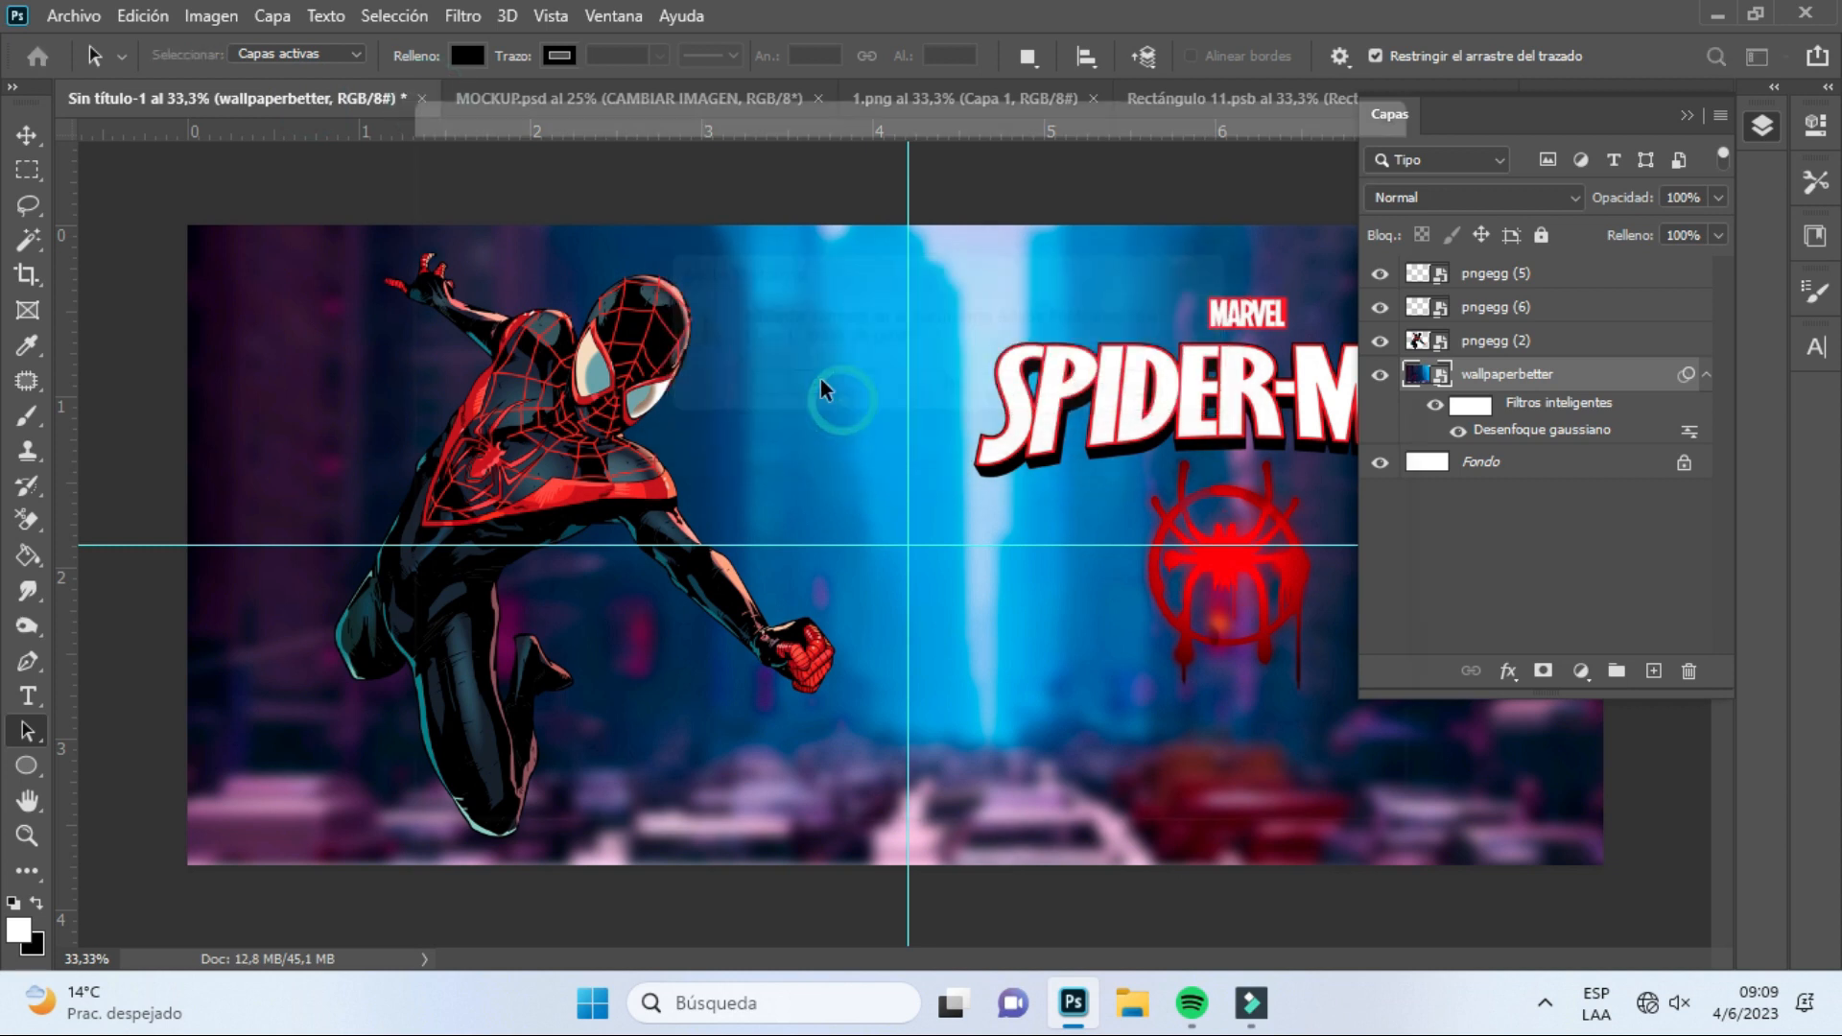
{"action": "left_click", "coordinate": [1086, 748]}
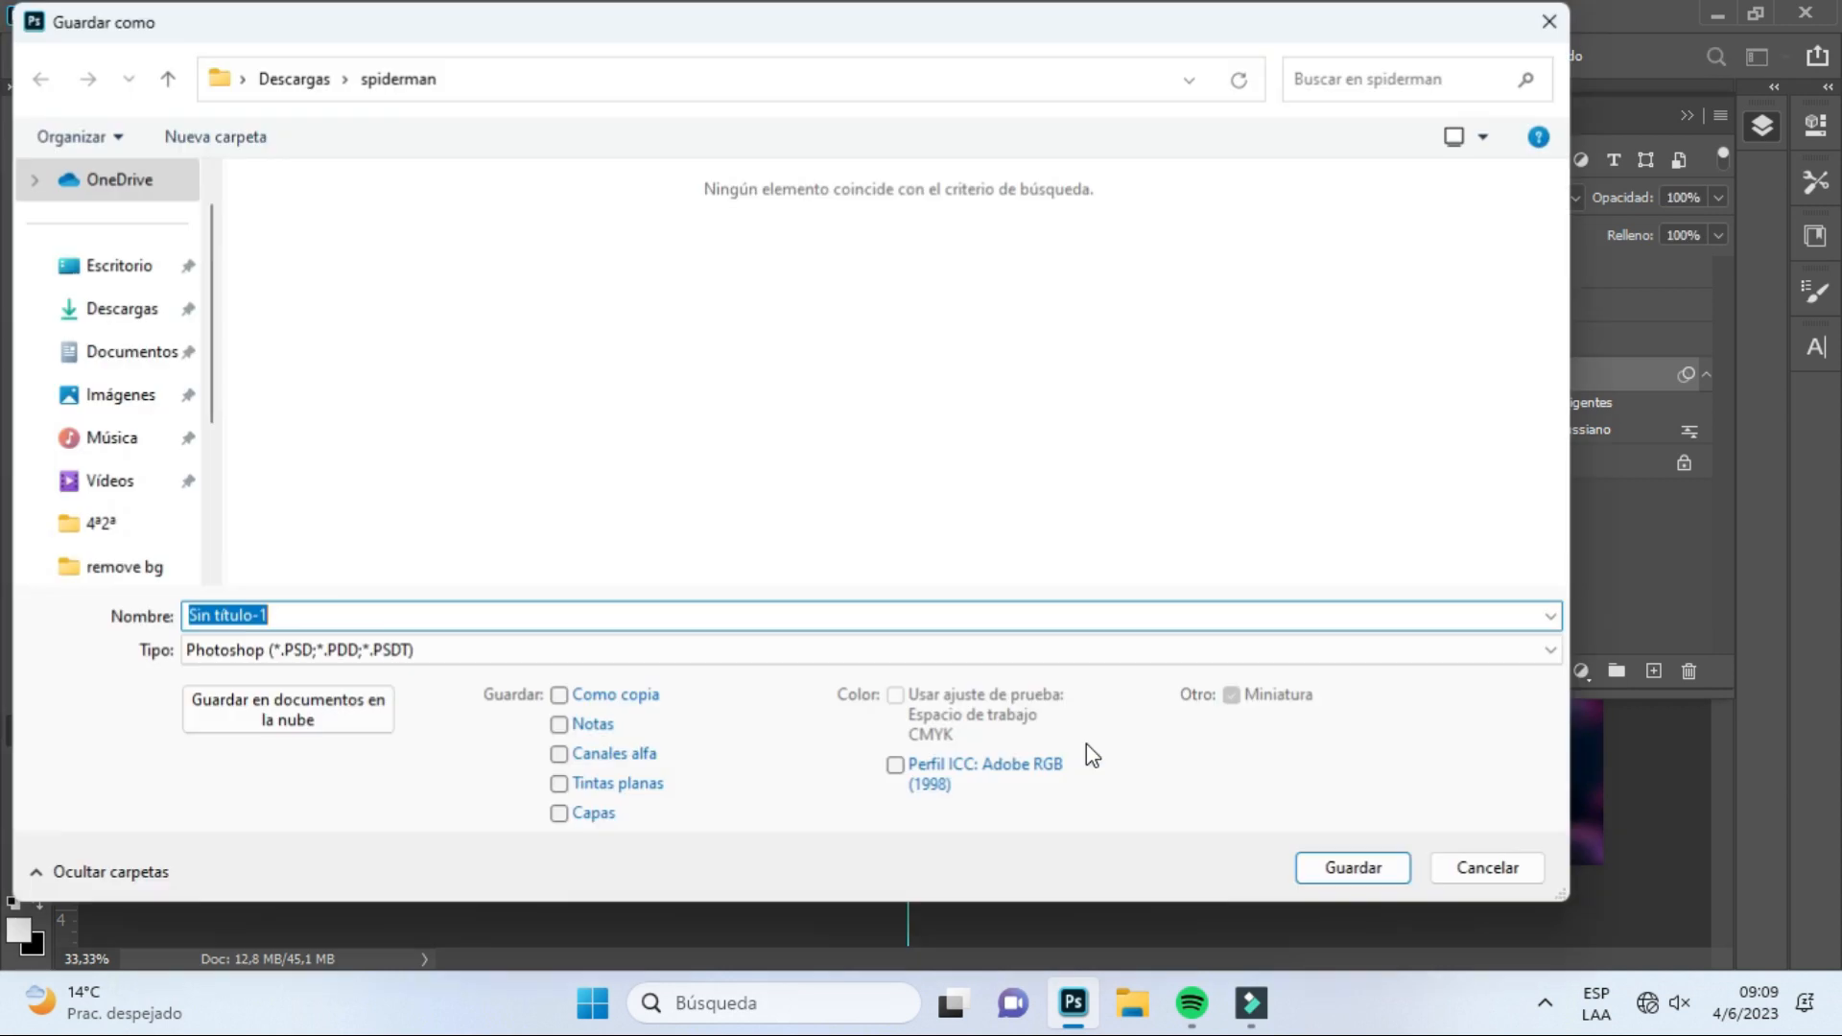
{"action": "left_click", "coordinate": [1320, 866]}
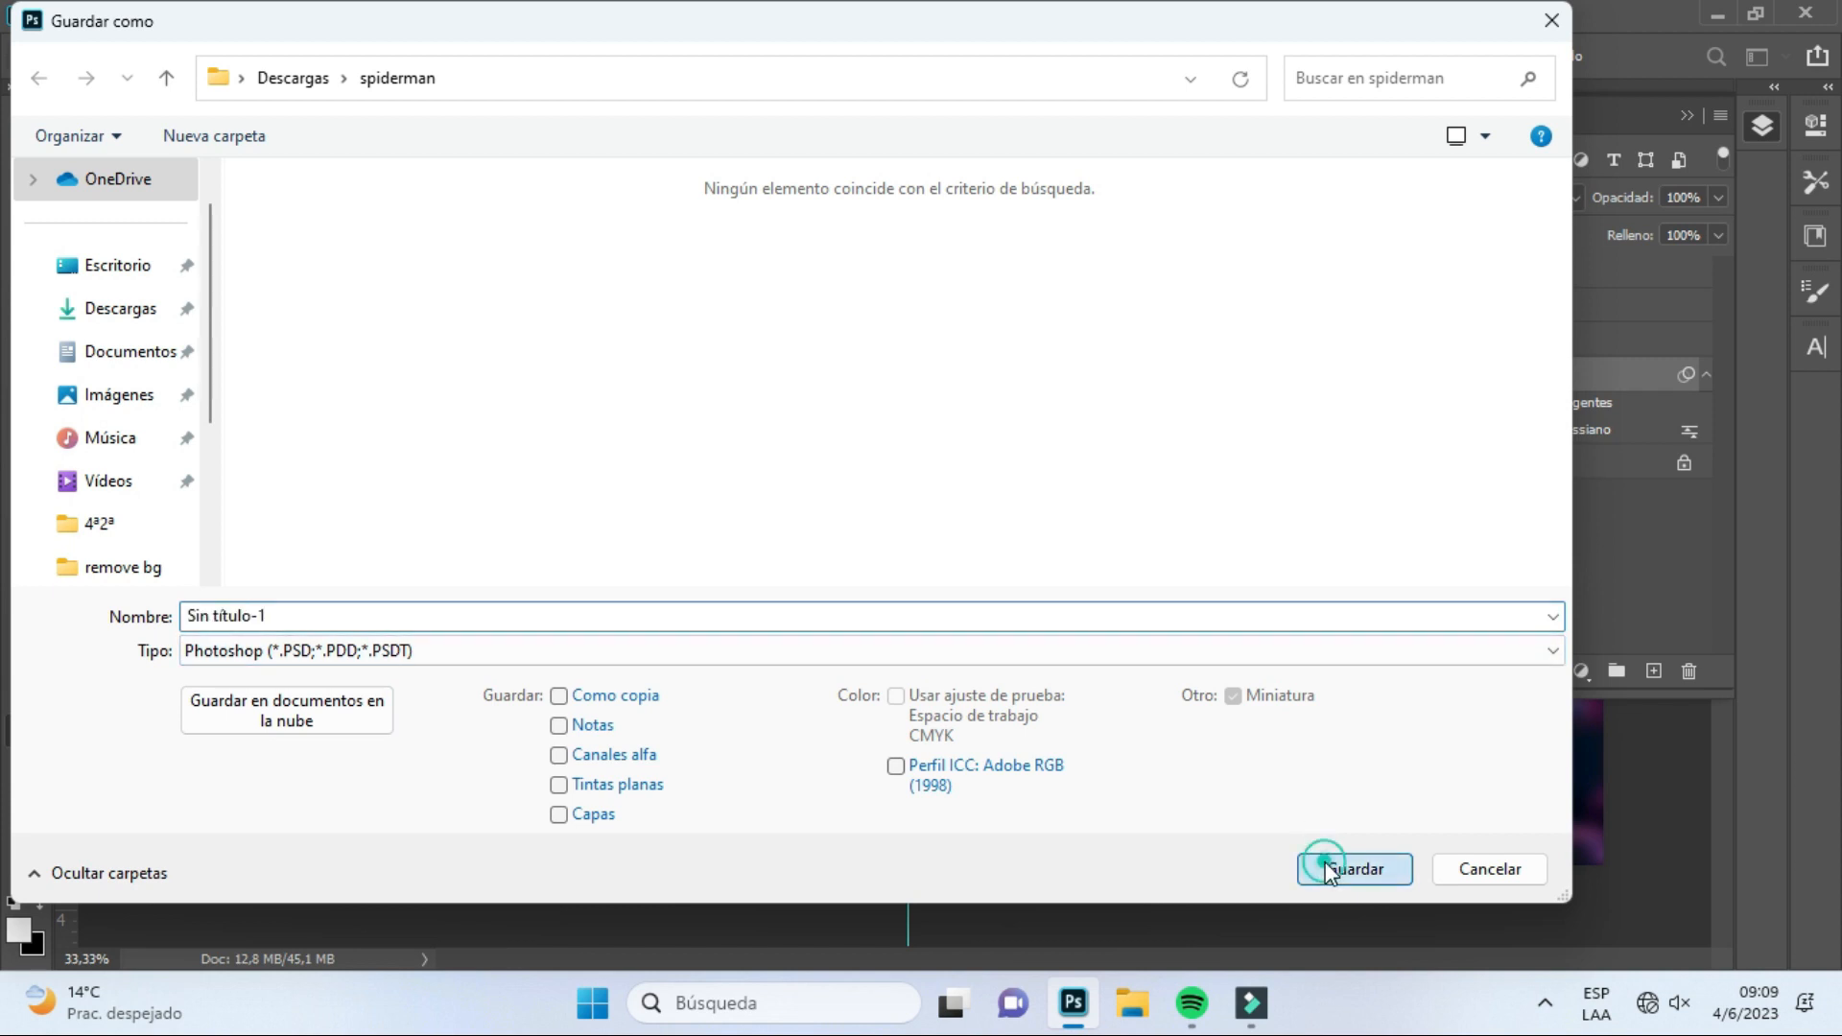
{"action": "left_click", "coordinate": [1290, 259]}
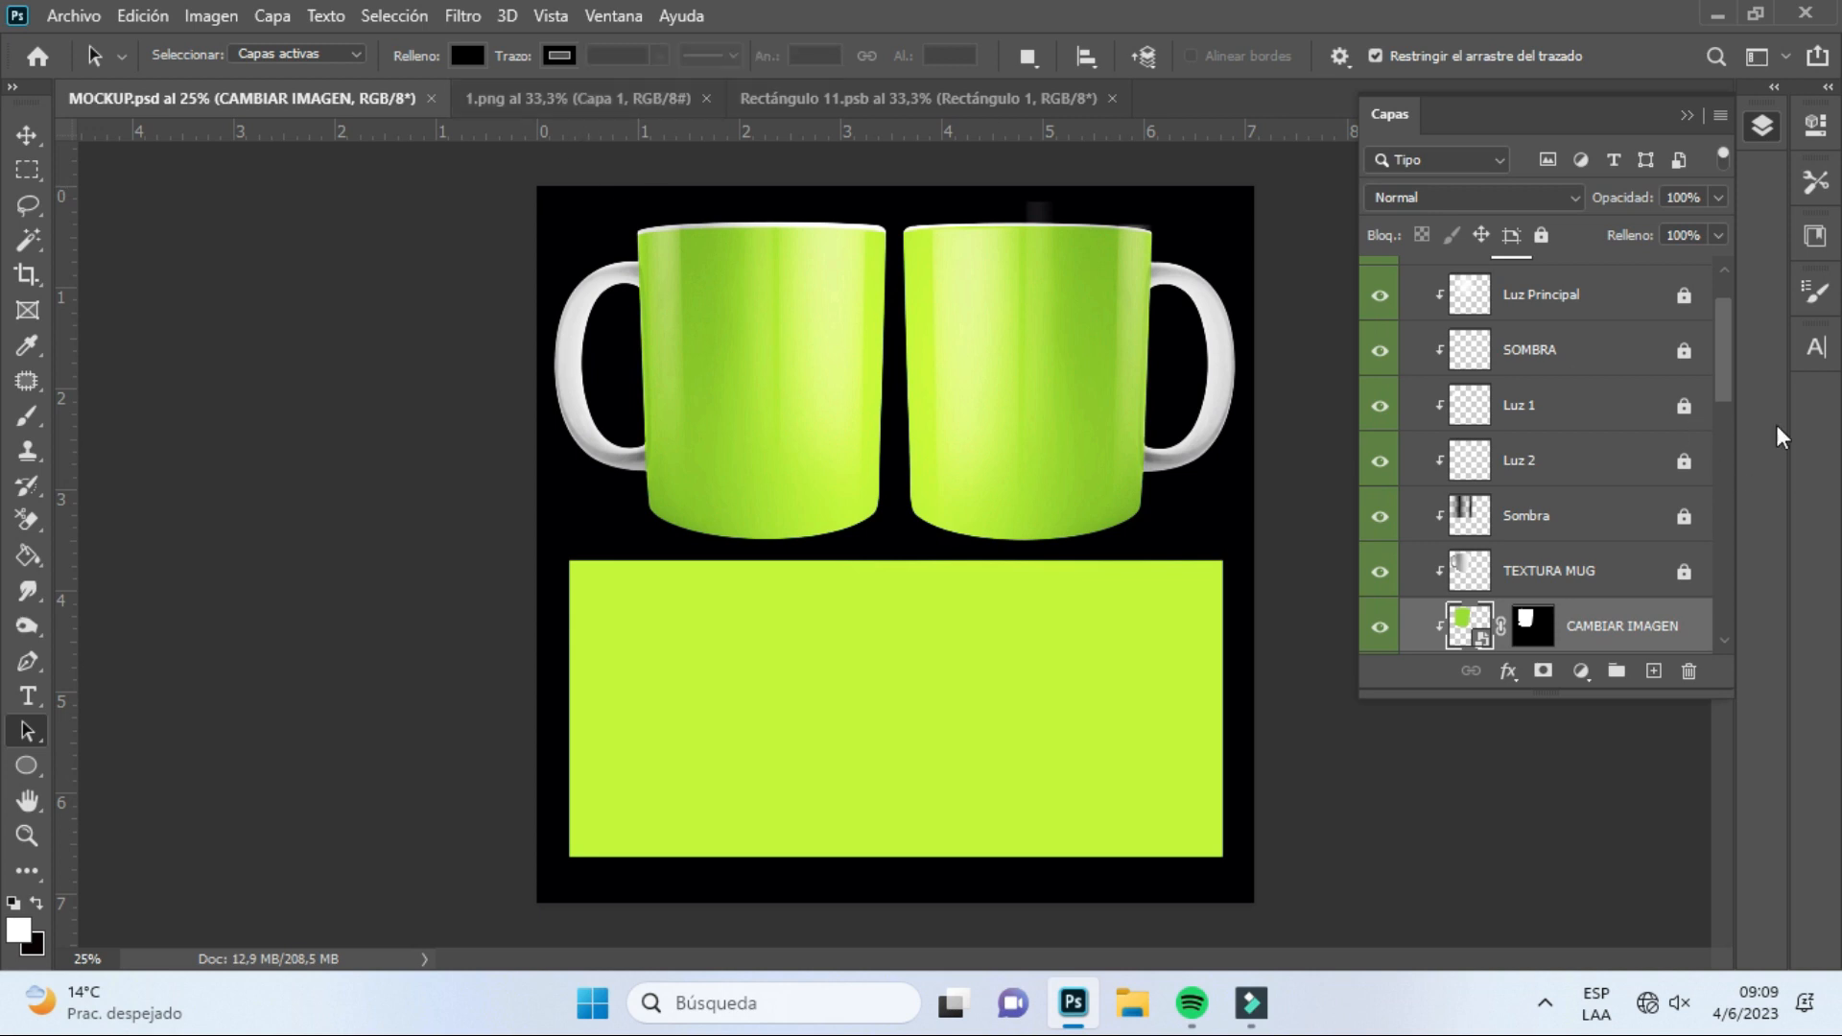
In MOCKUP.psd, collapse the TAZA IZQUIERDA group and open TAZA DERECHA's CAMBIAR FOTO smart object, using its embedded profile
{"action": "scroll", "coordinate": [1458, 331], "scroll_direction": "up", "scroll_amount": 2}
{"action": "left_click", "coordinate": [1411, 279]}
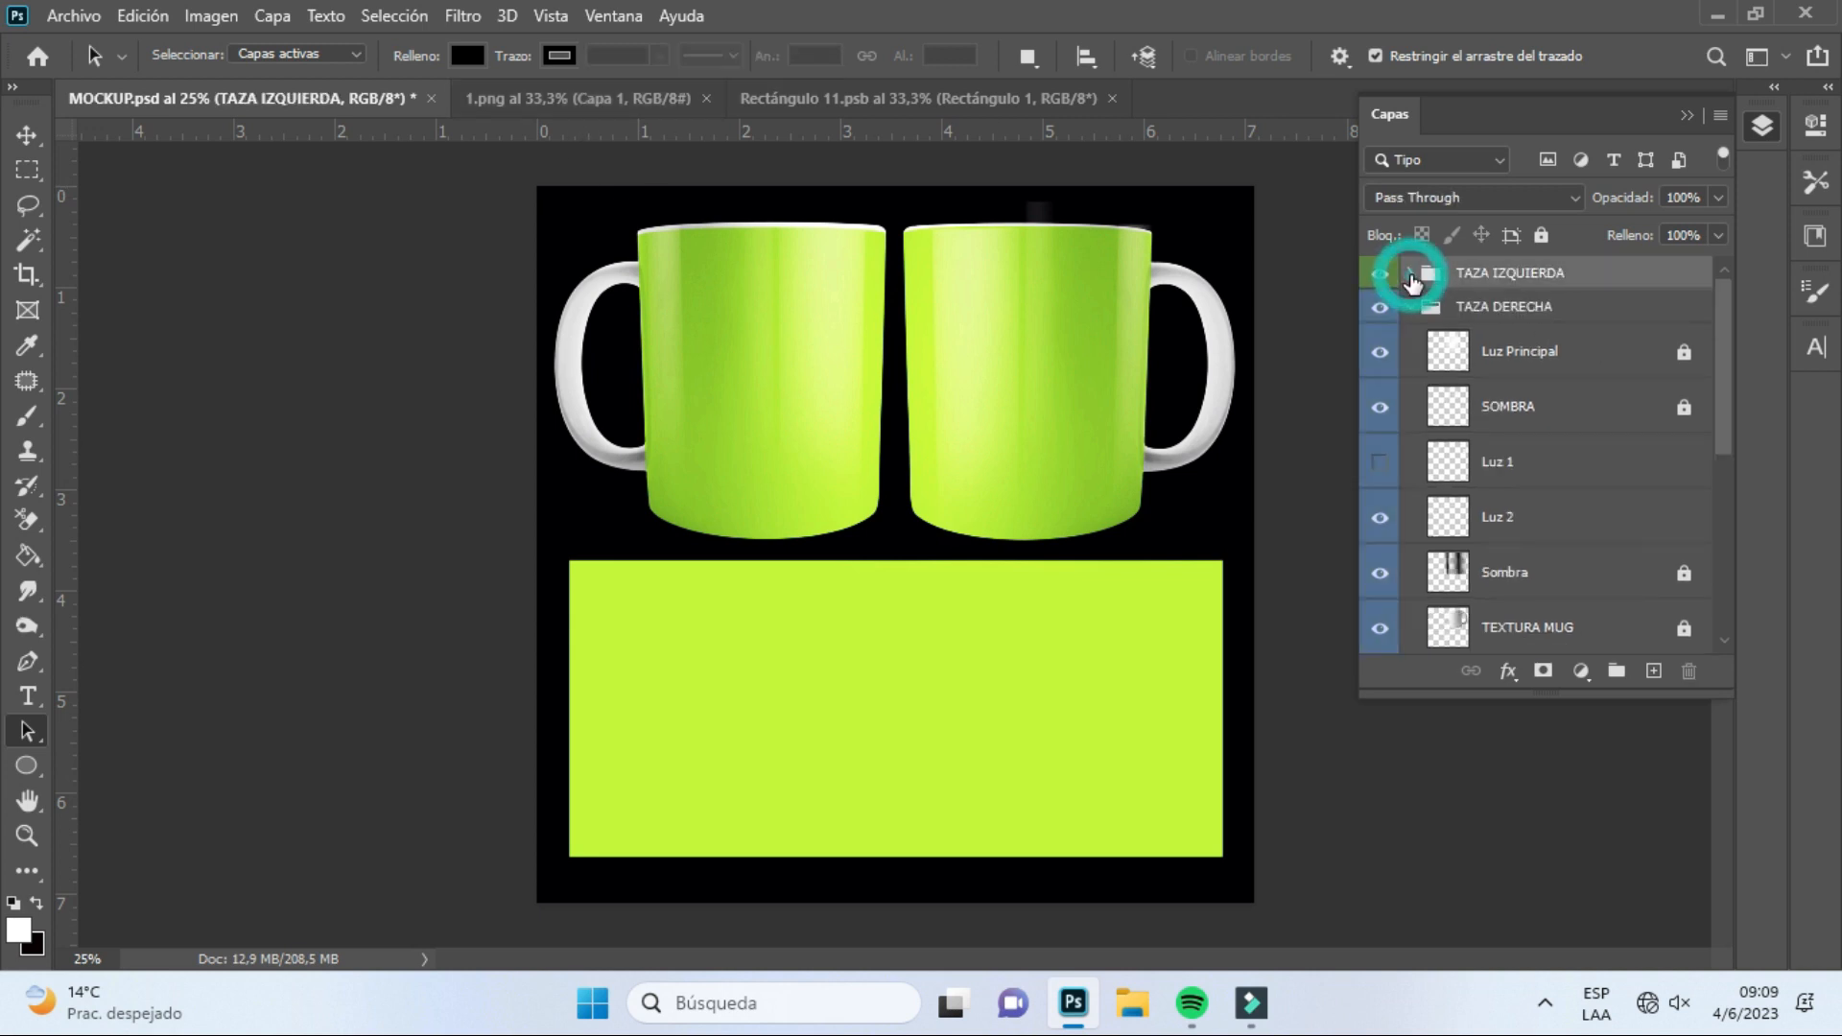
{"action": "scroll", "coordinate": [1468, 499], "scroll_direction": "down", "scroll_amount": 3}
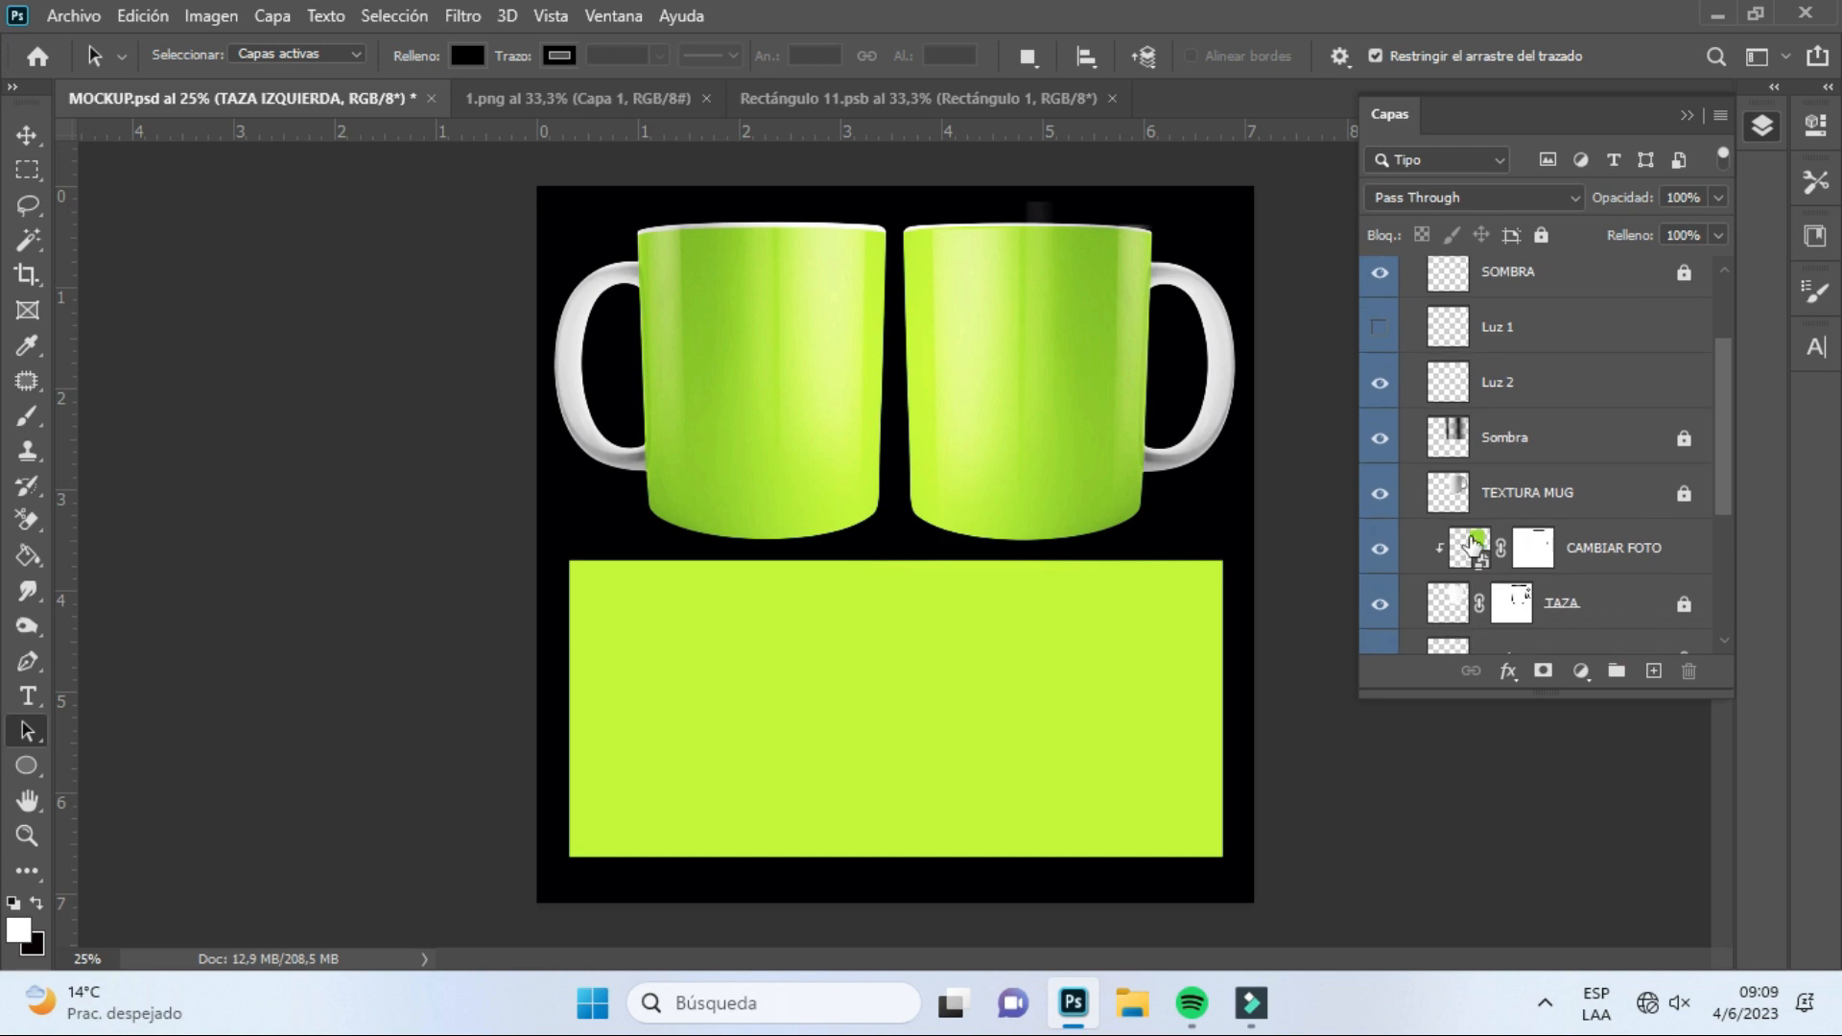
{"action": "left_click", "coordinate": [526, 100]}
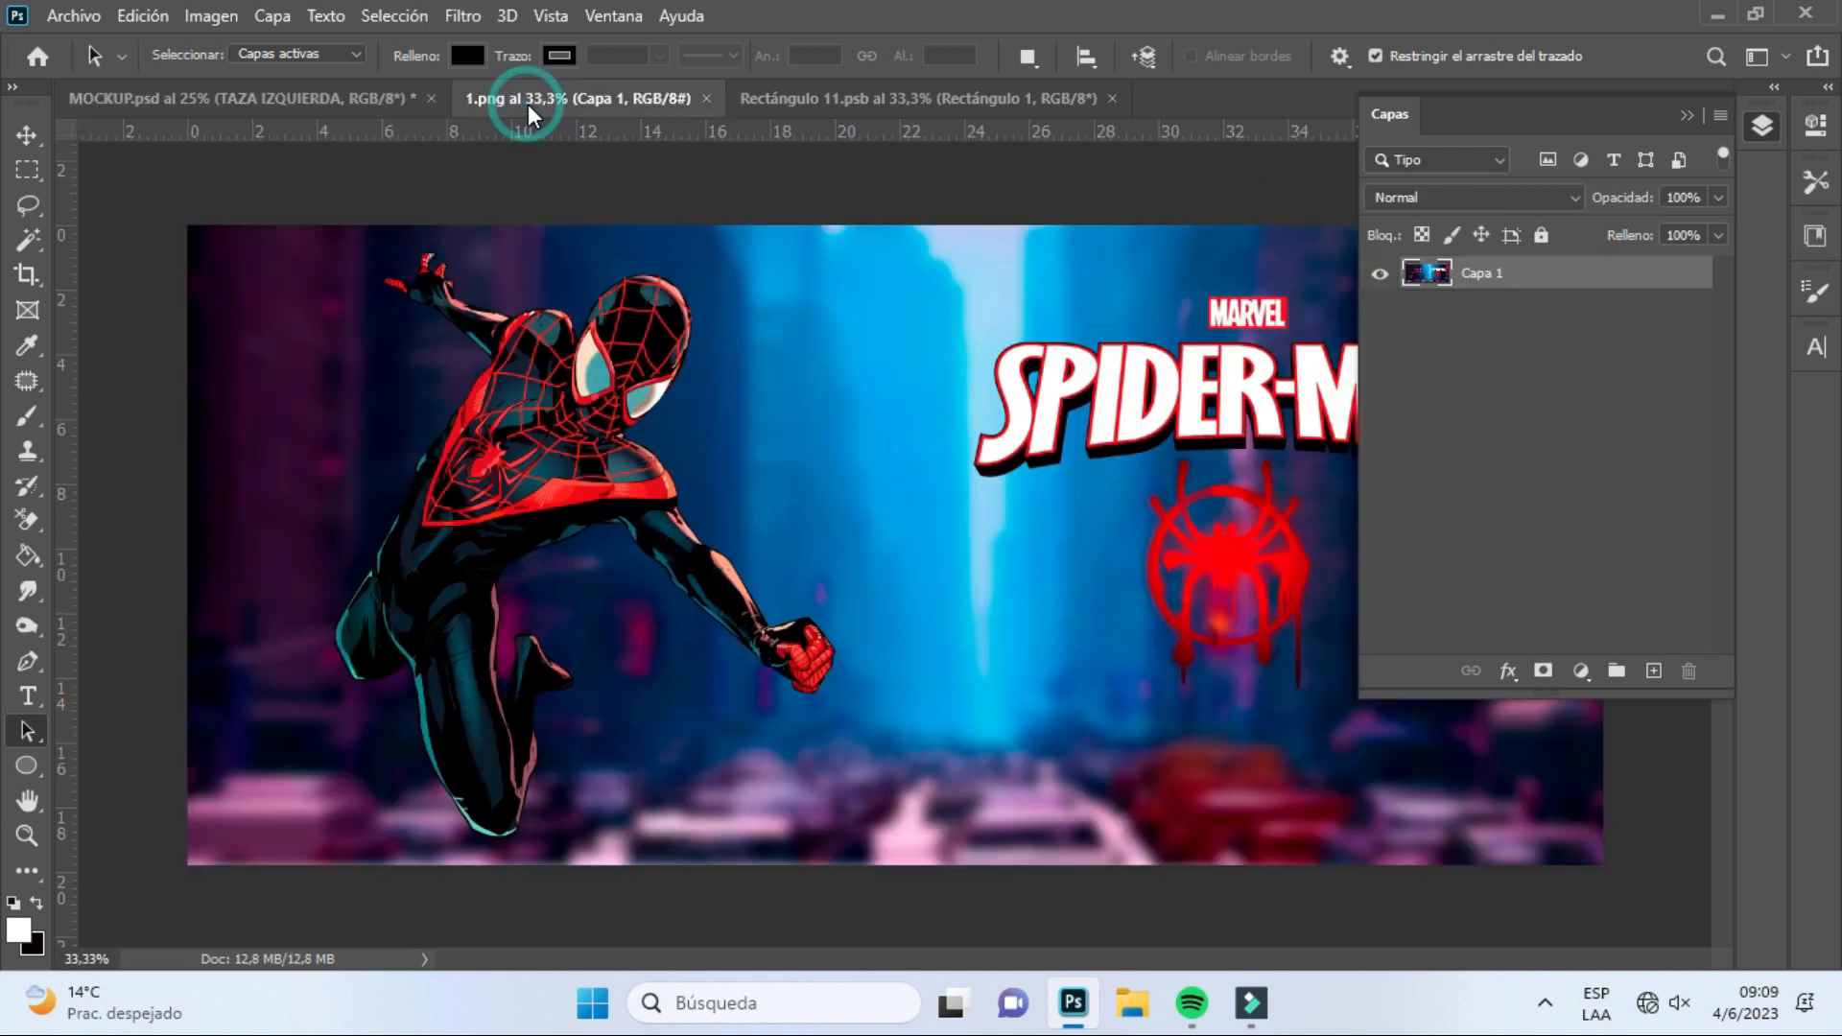
{"action": "left_click", "coordinate": [876, 100]}
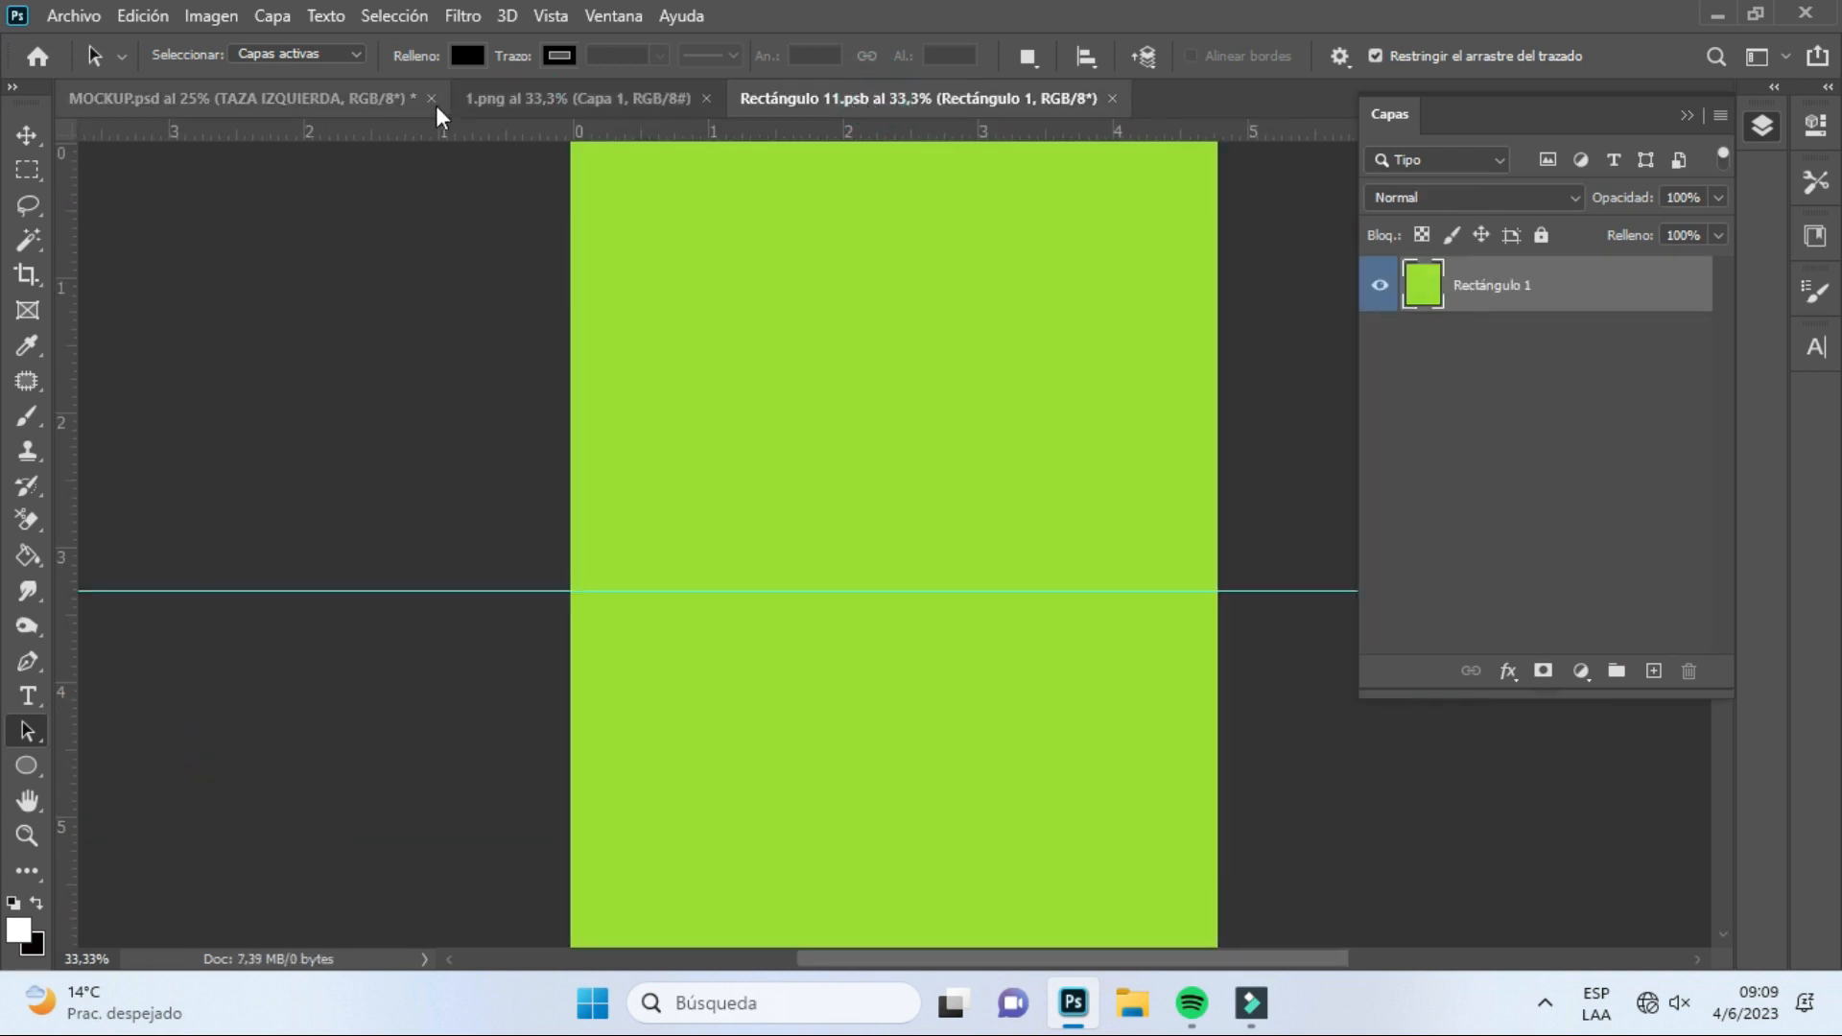
{"action": "left_click", "coordinate": [337, 100]}
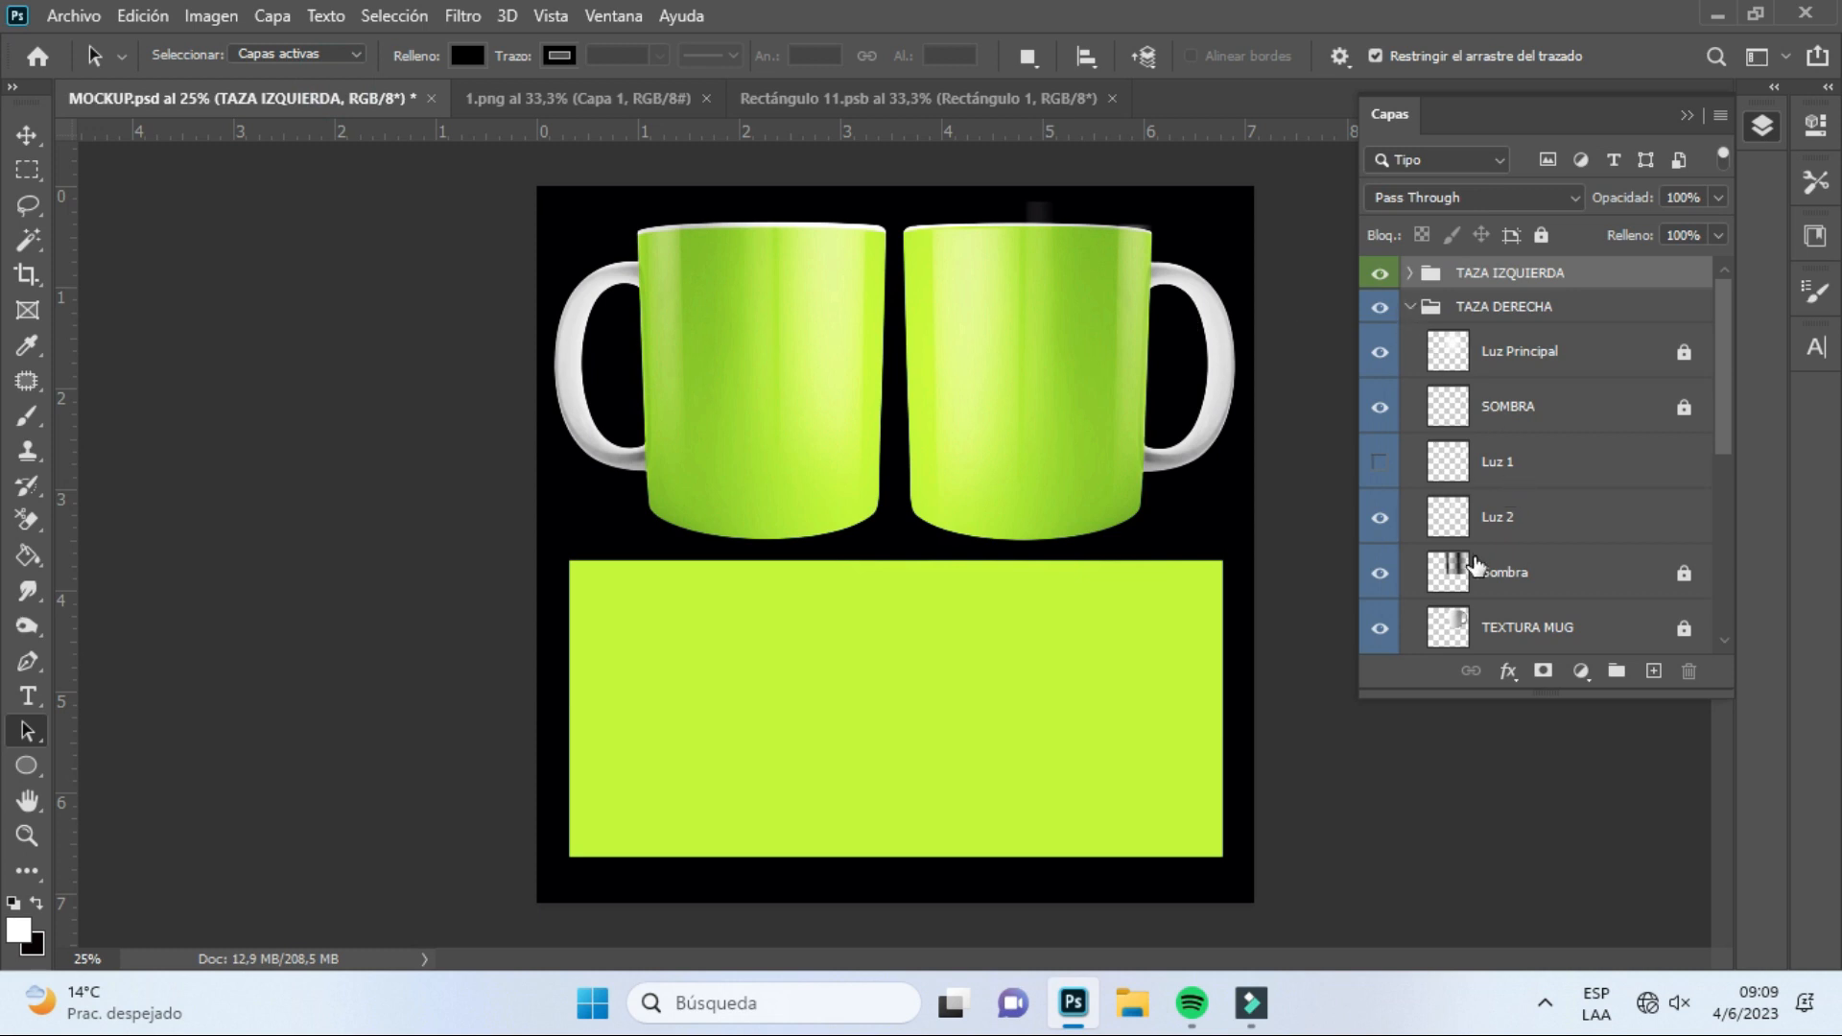
{"action": "scroll", "coordinate": [1477, 566], "scroll_direction": "down", "scroll_amount": 2}
{"action": "double_click", "coordinate": [1481, 595]}
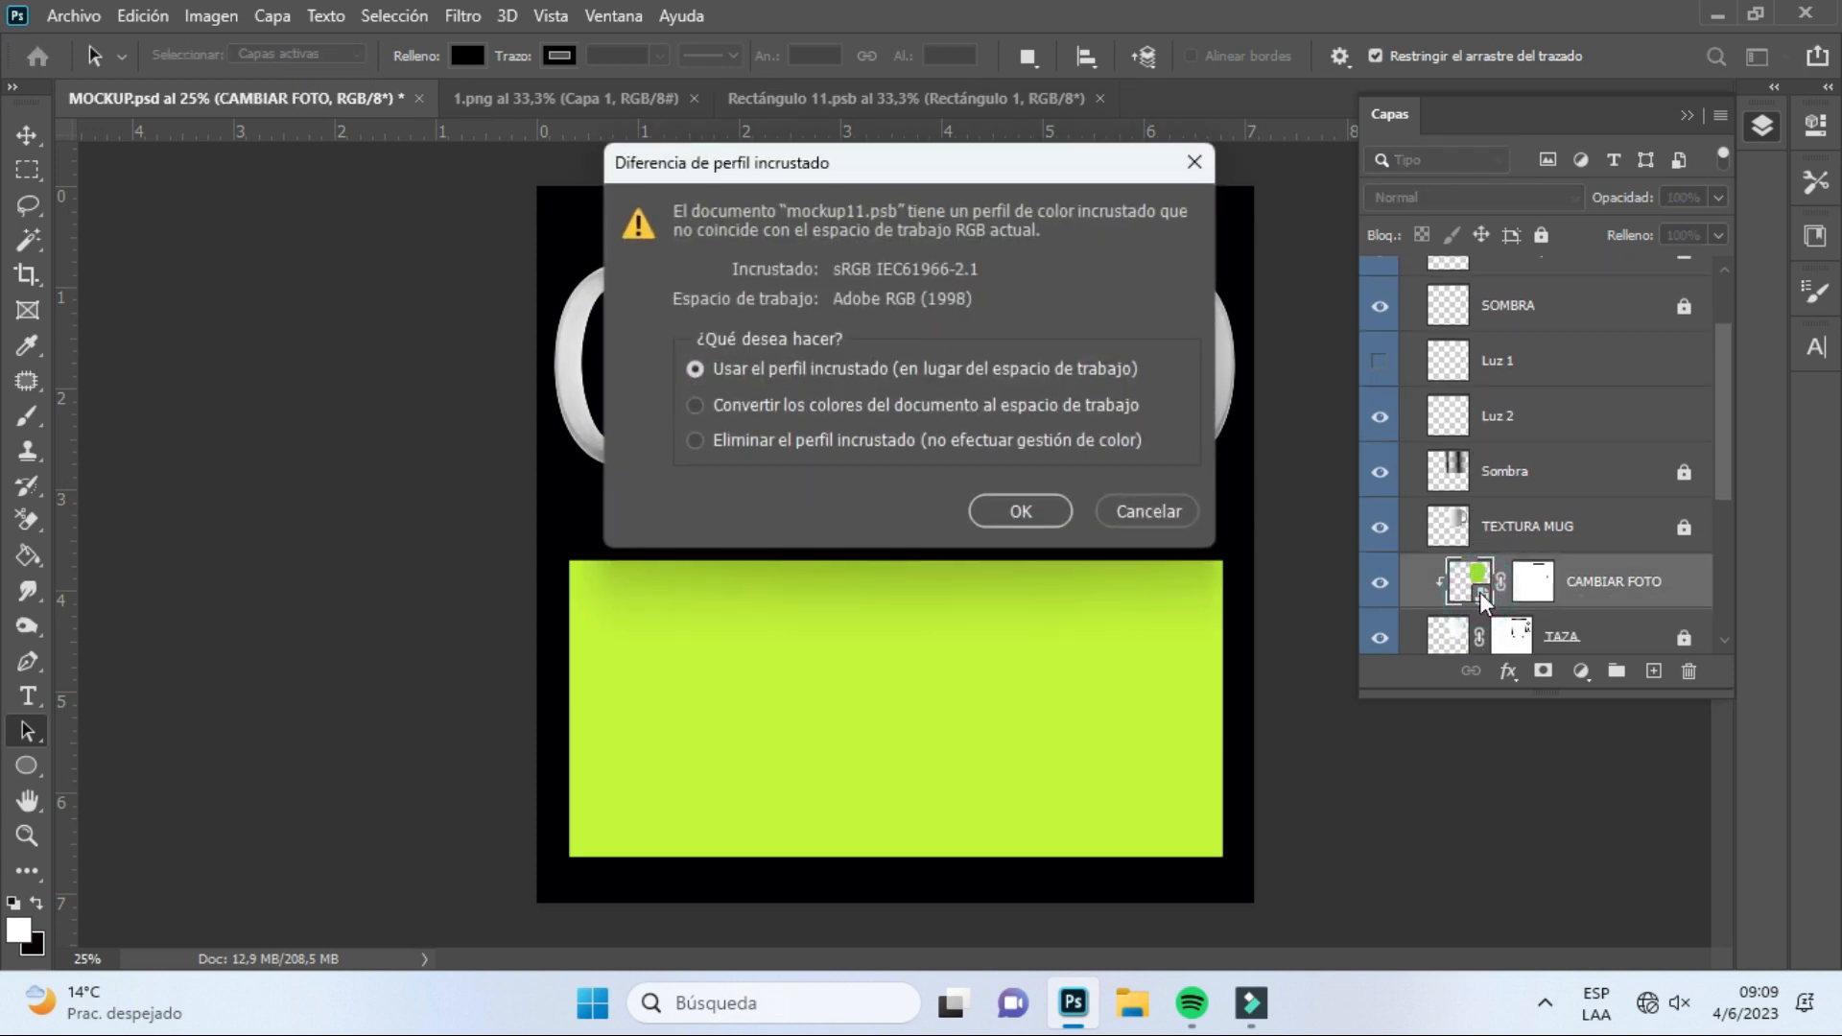
{"action": "left_click", "coordinate": [1021, 510]}
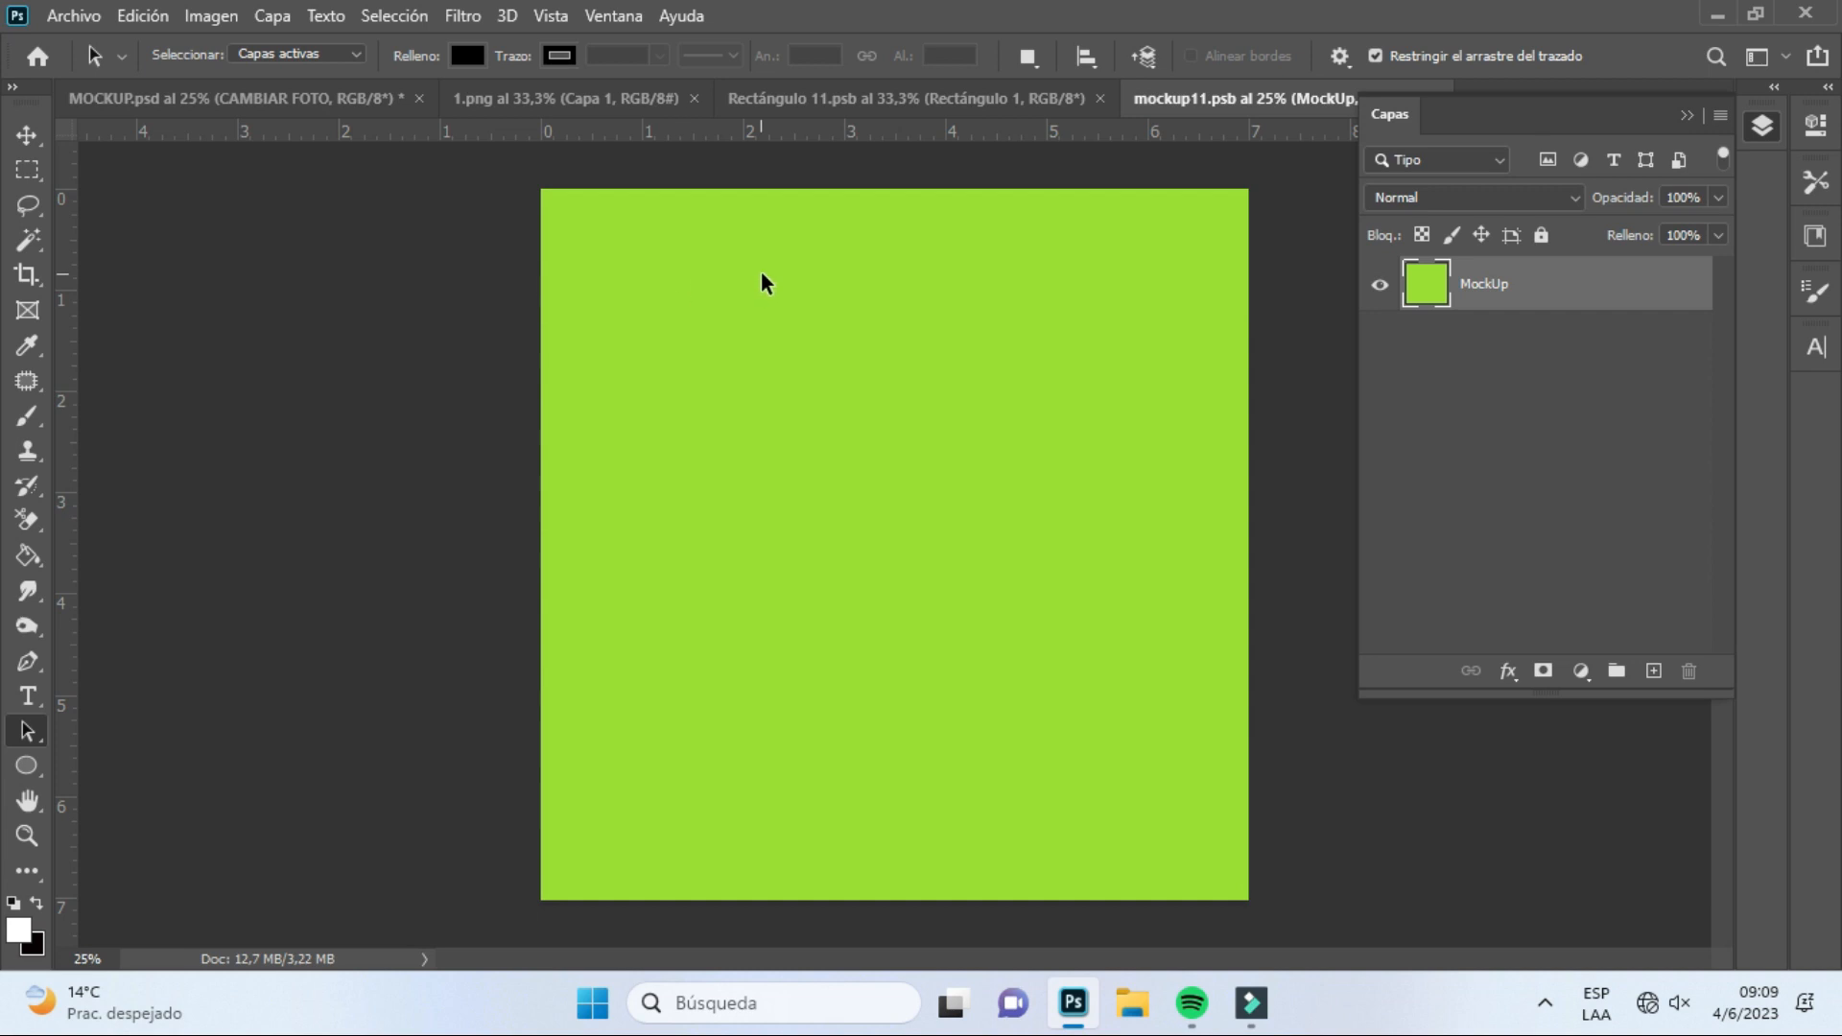
In MOCKUP.psd, collapse the TAZA DERECHA group and open FONDO's Rectángulo 1 smart object, using its embedded profile
{"action": "left_click", "coordinate": [506, 98]}
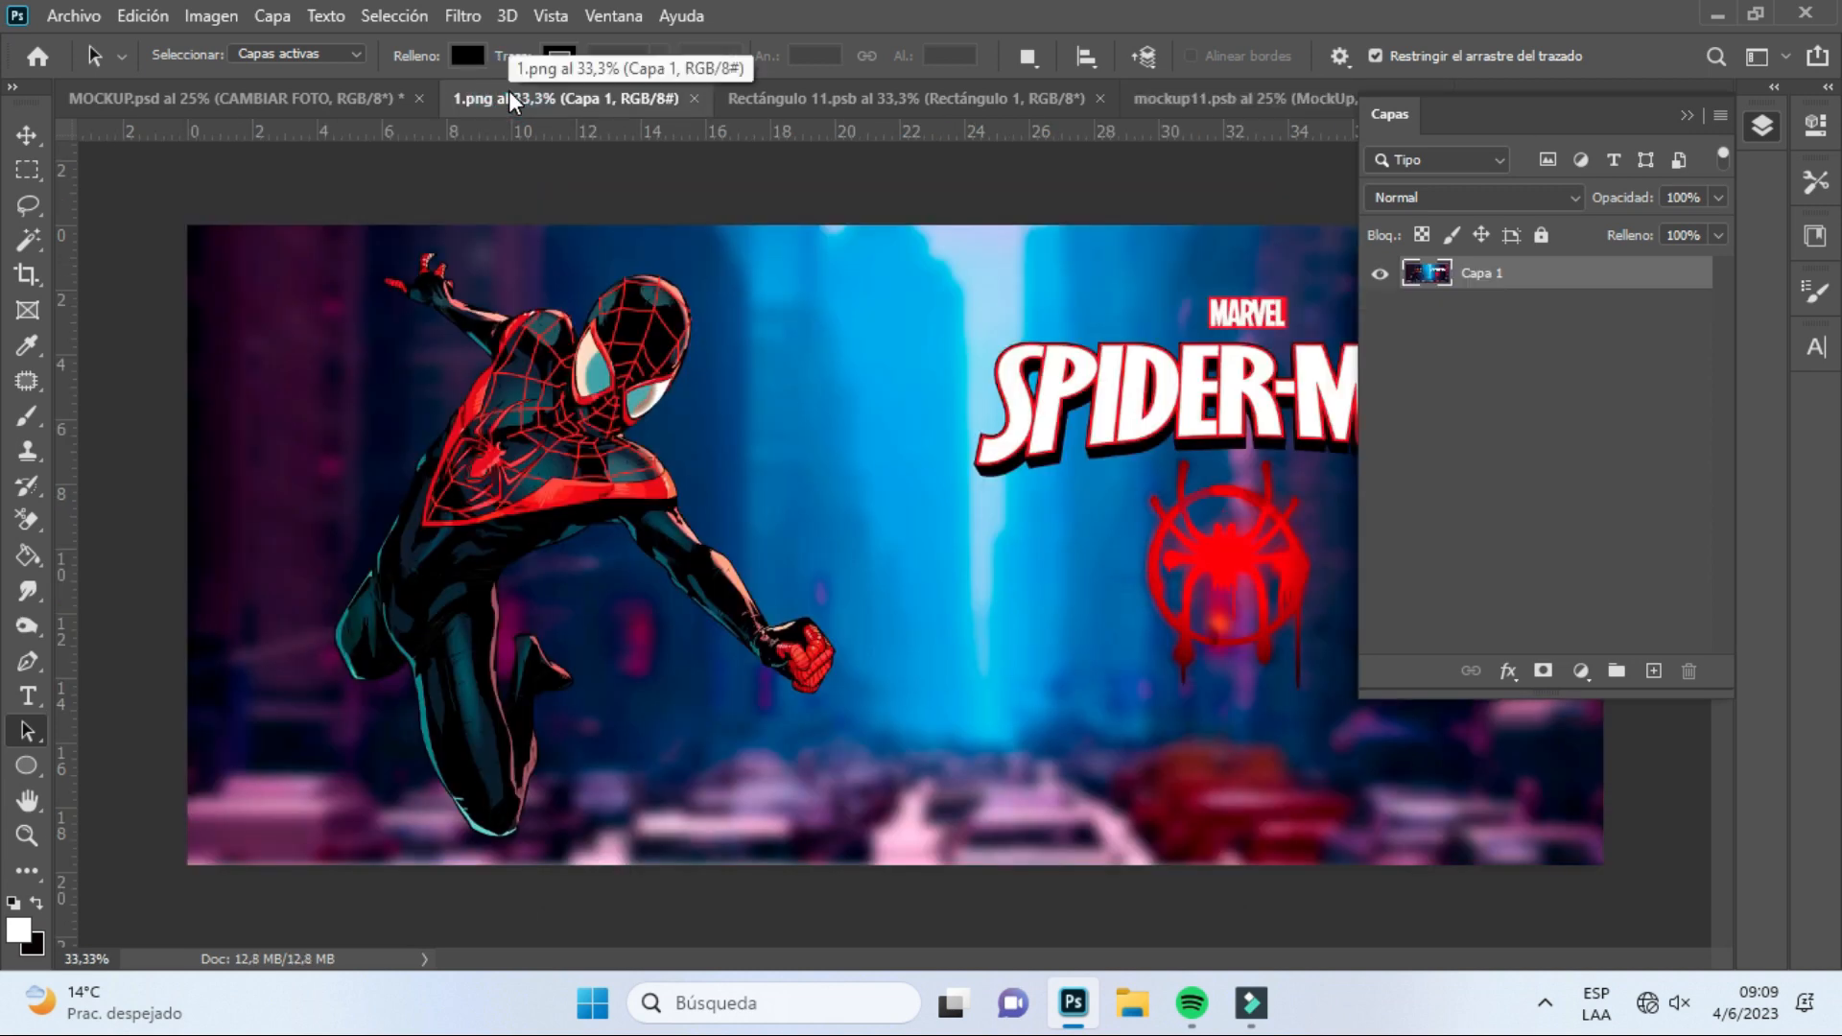
{"action": "left_click", "coordinate": [321, 99]}
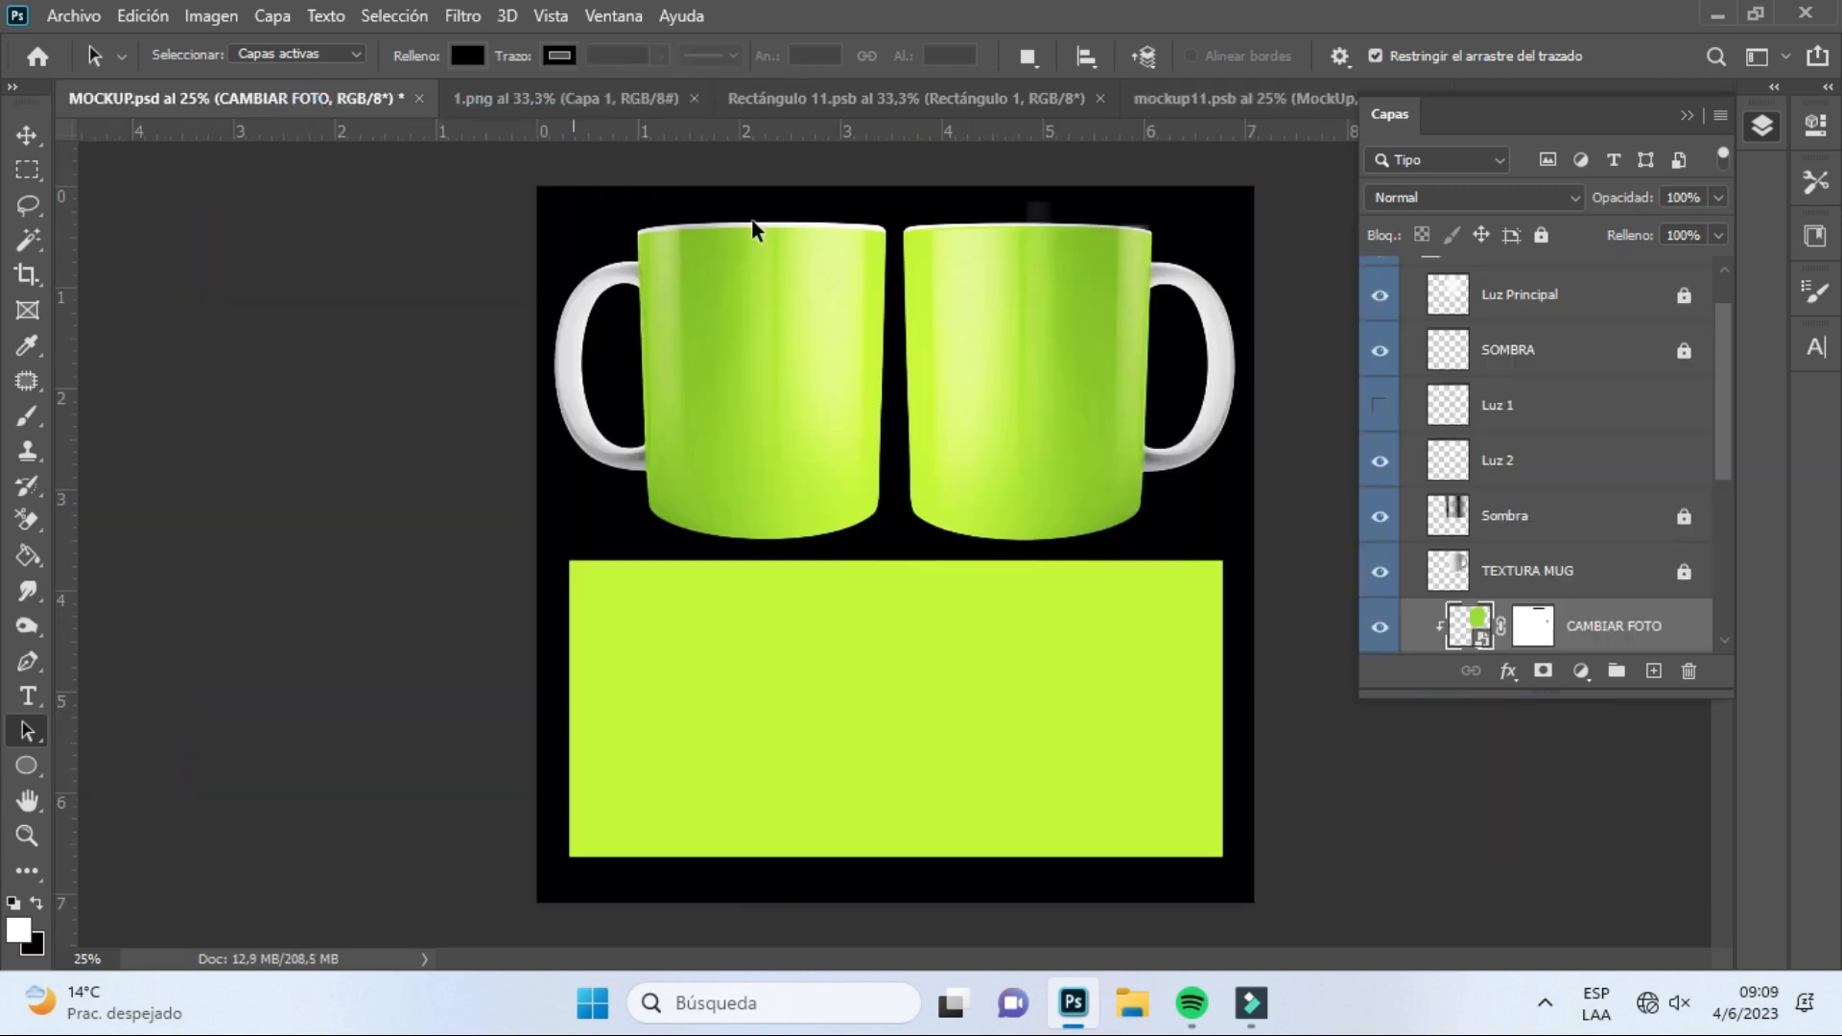
{"action": "scroll", "coordinate": [1379, 314], "scroll_direction": "up", "scroll_amount": 1}
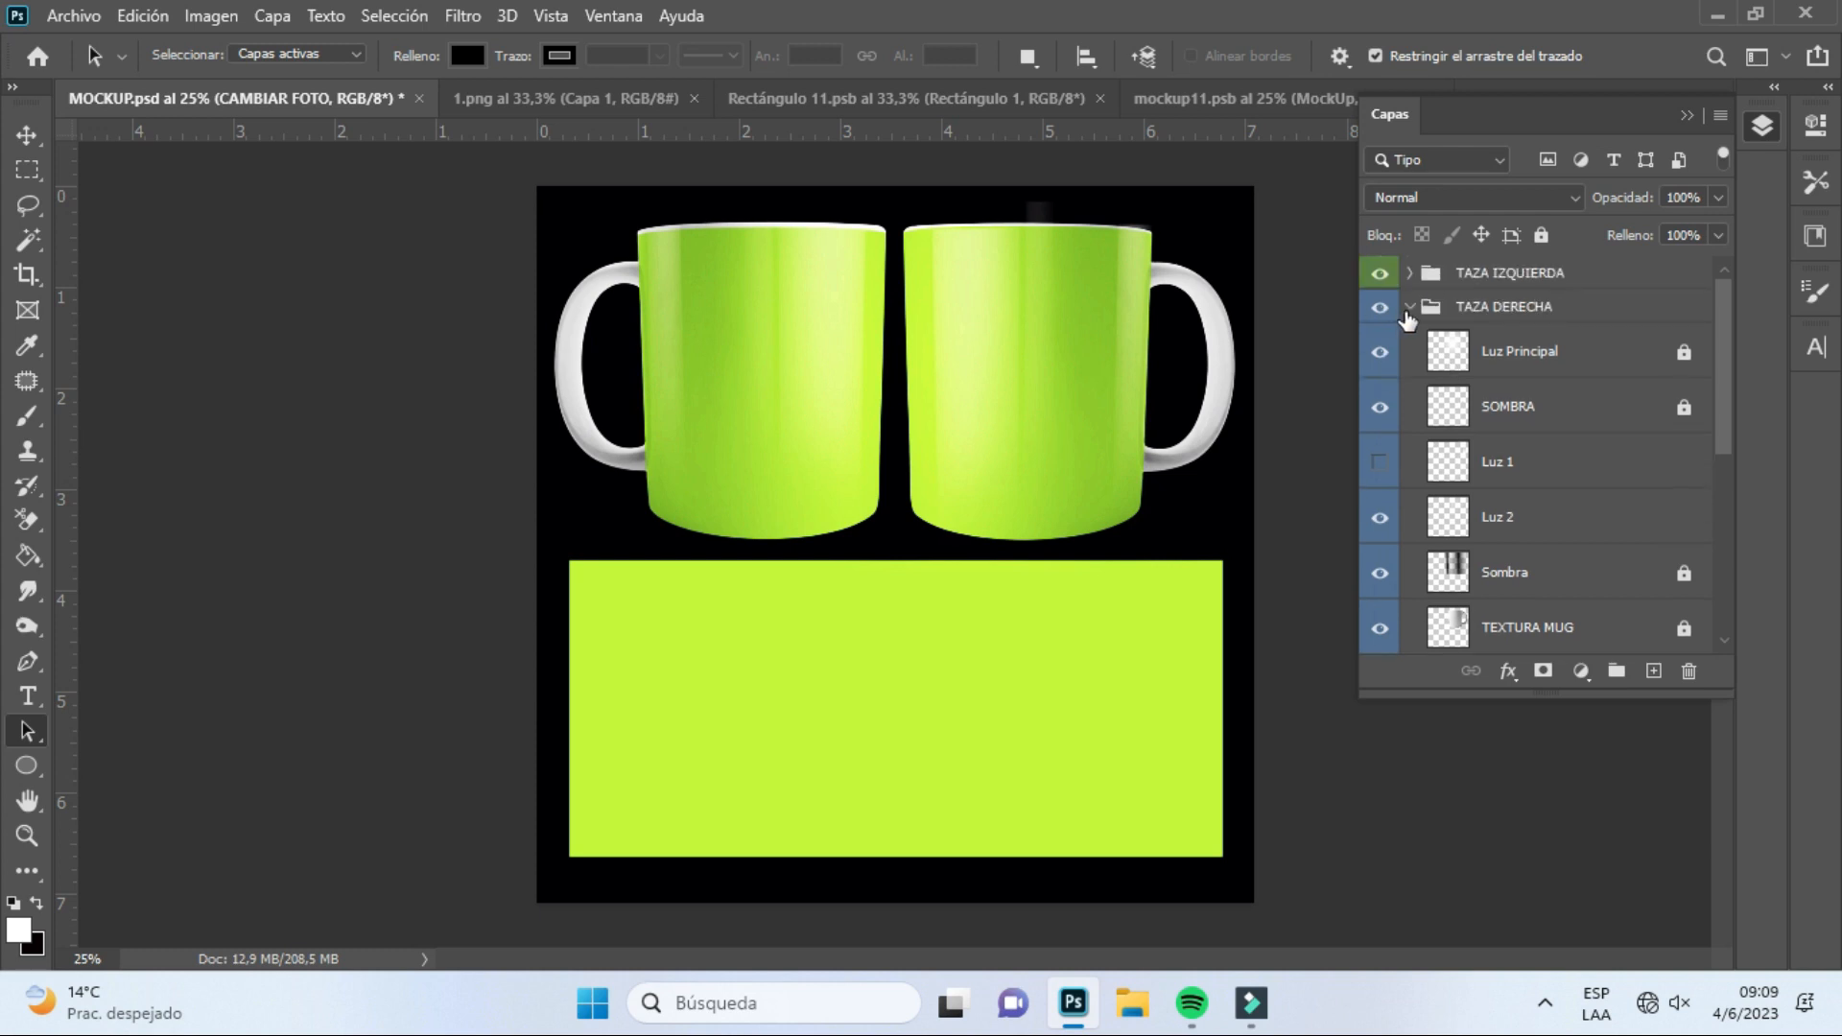
{"action": "left_click", "coordinate": [1409, 309]}
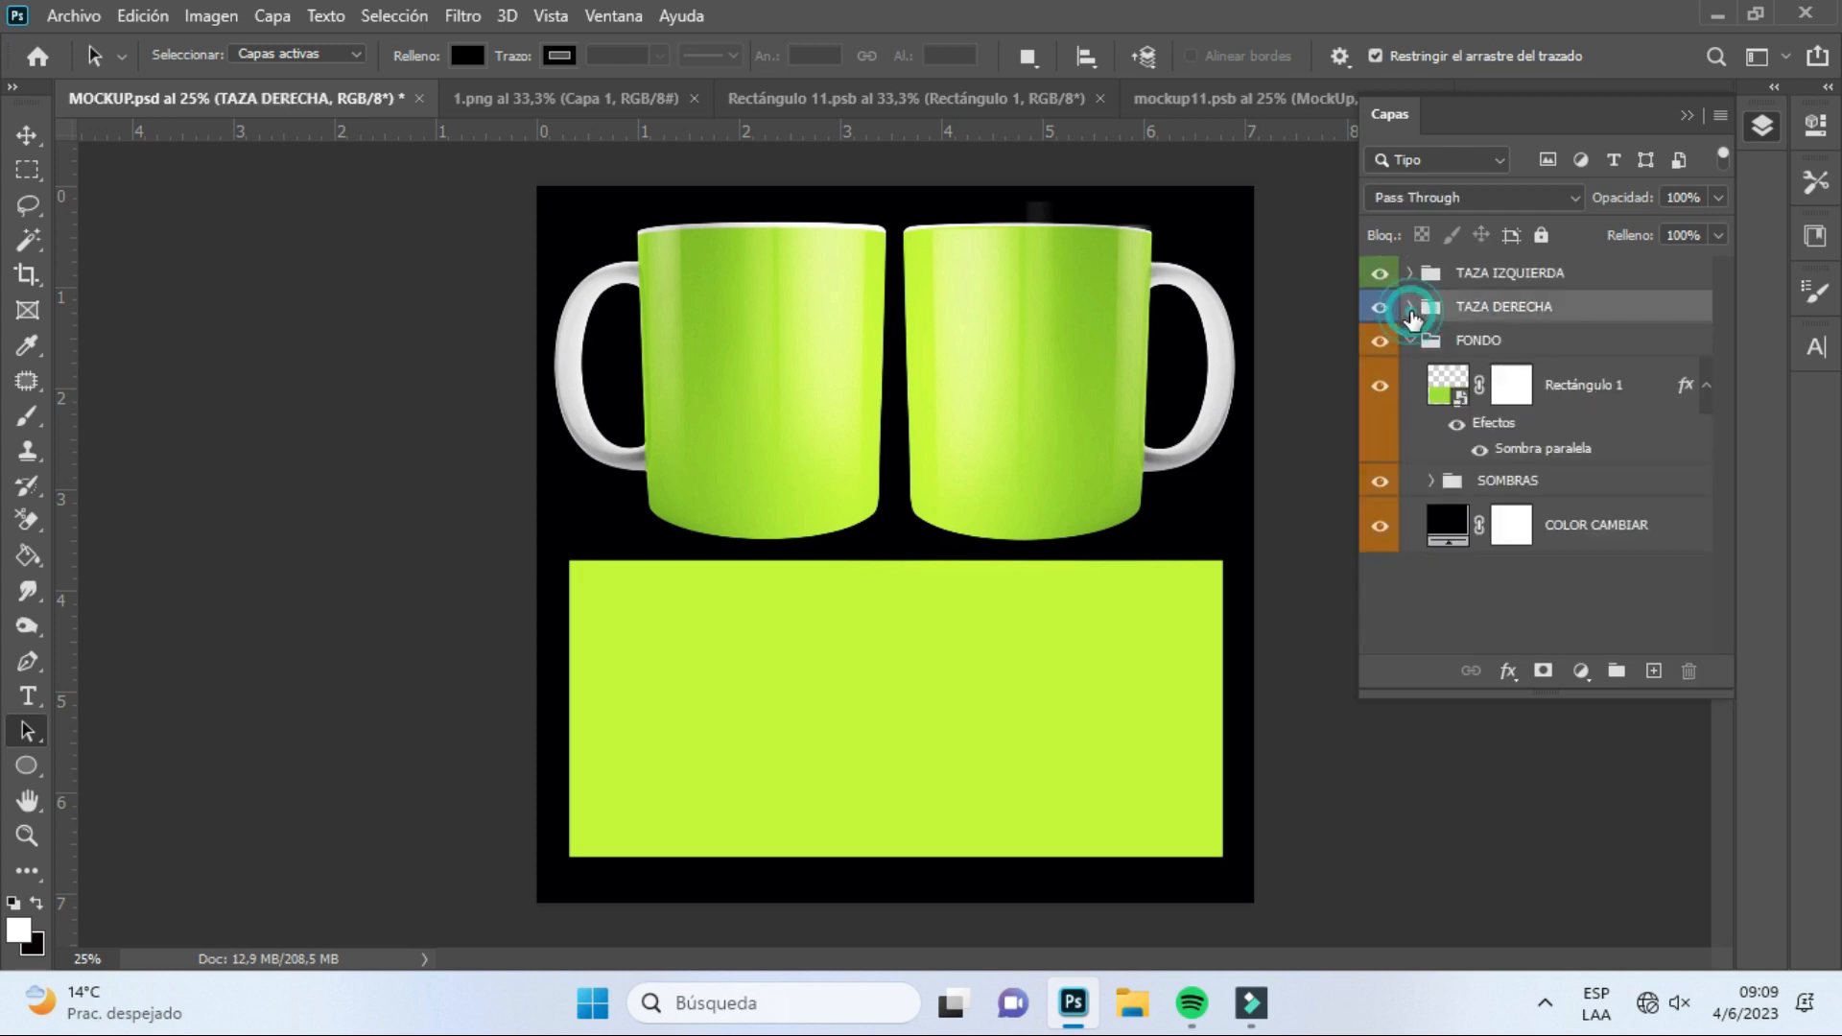
{"action": "double_click", "coordinate": [1460, 403]}
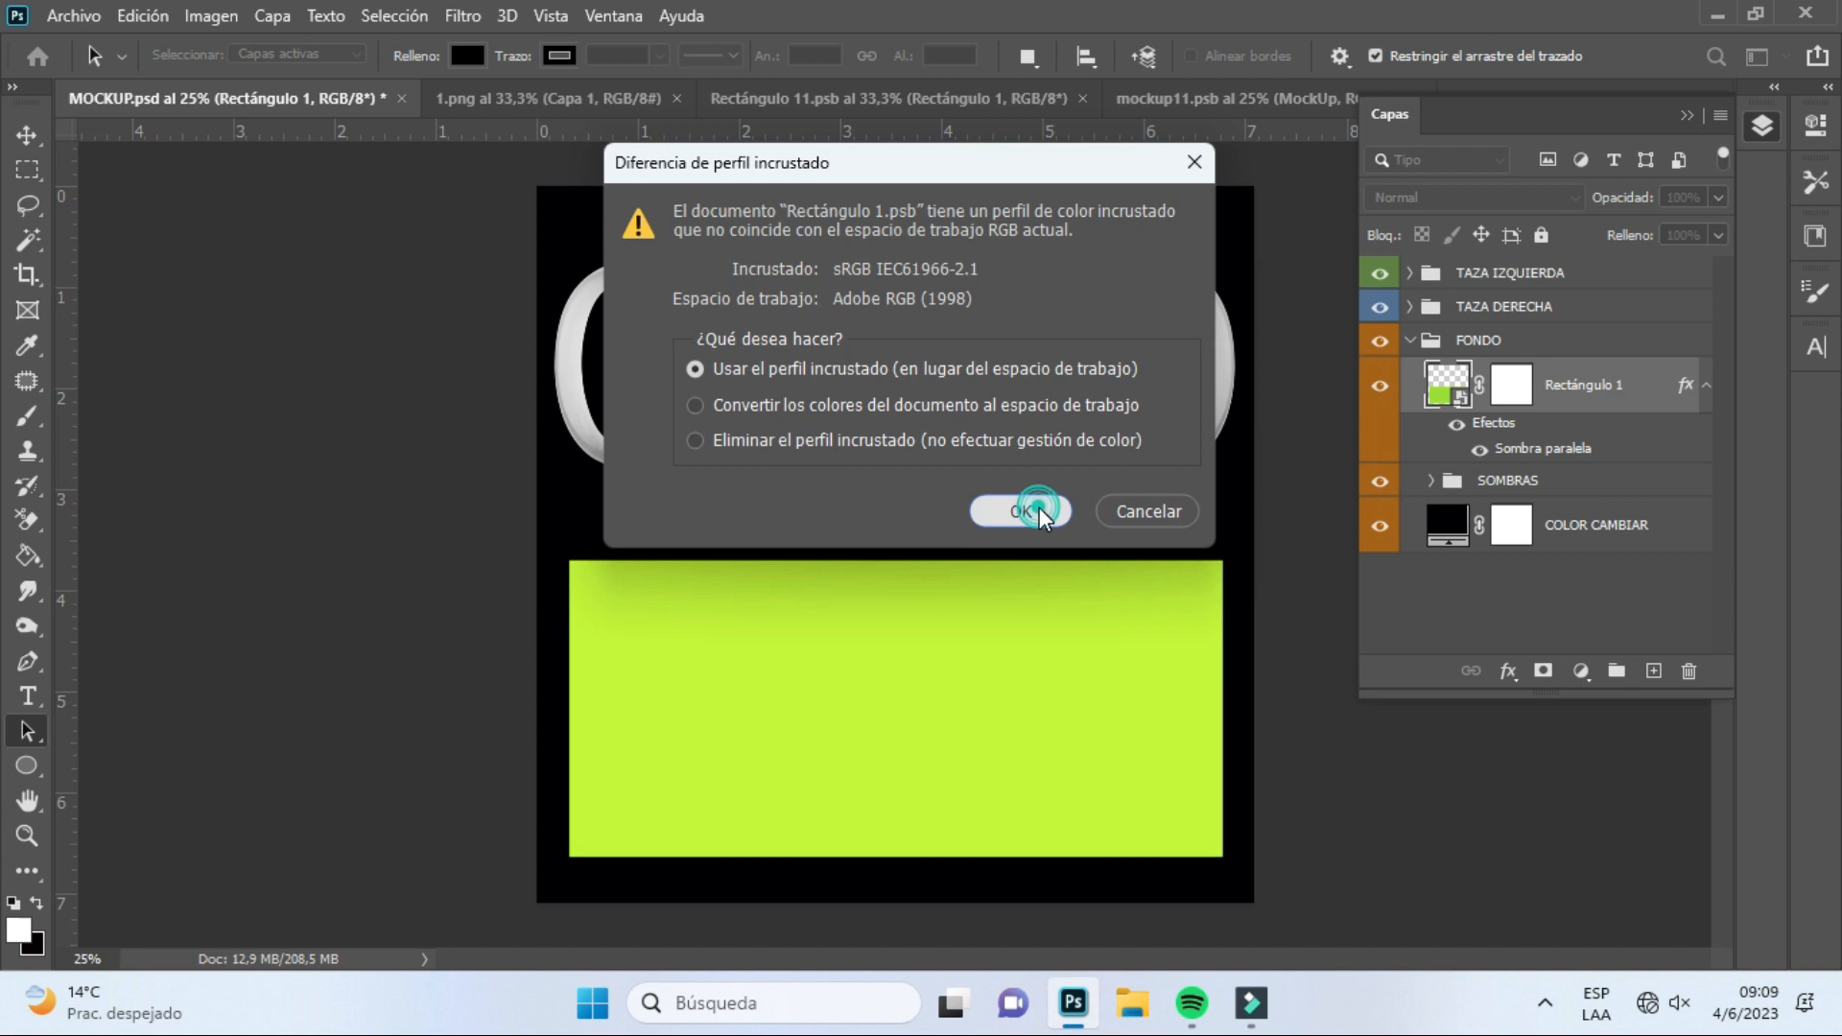
{"action": "left_click", "coordinate": [1039, 508]}
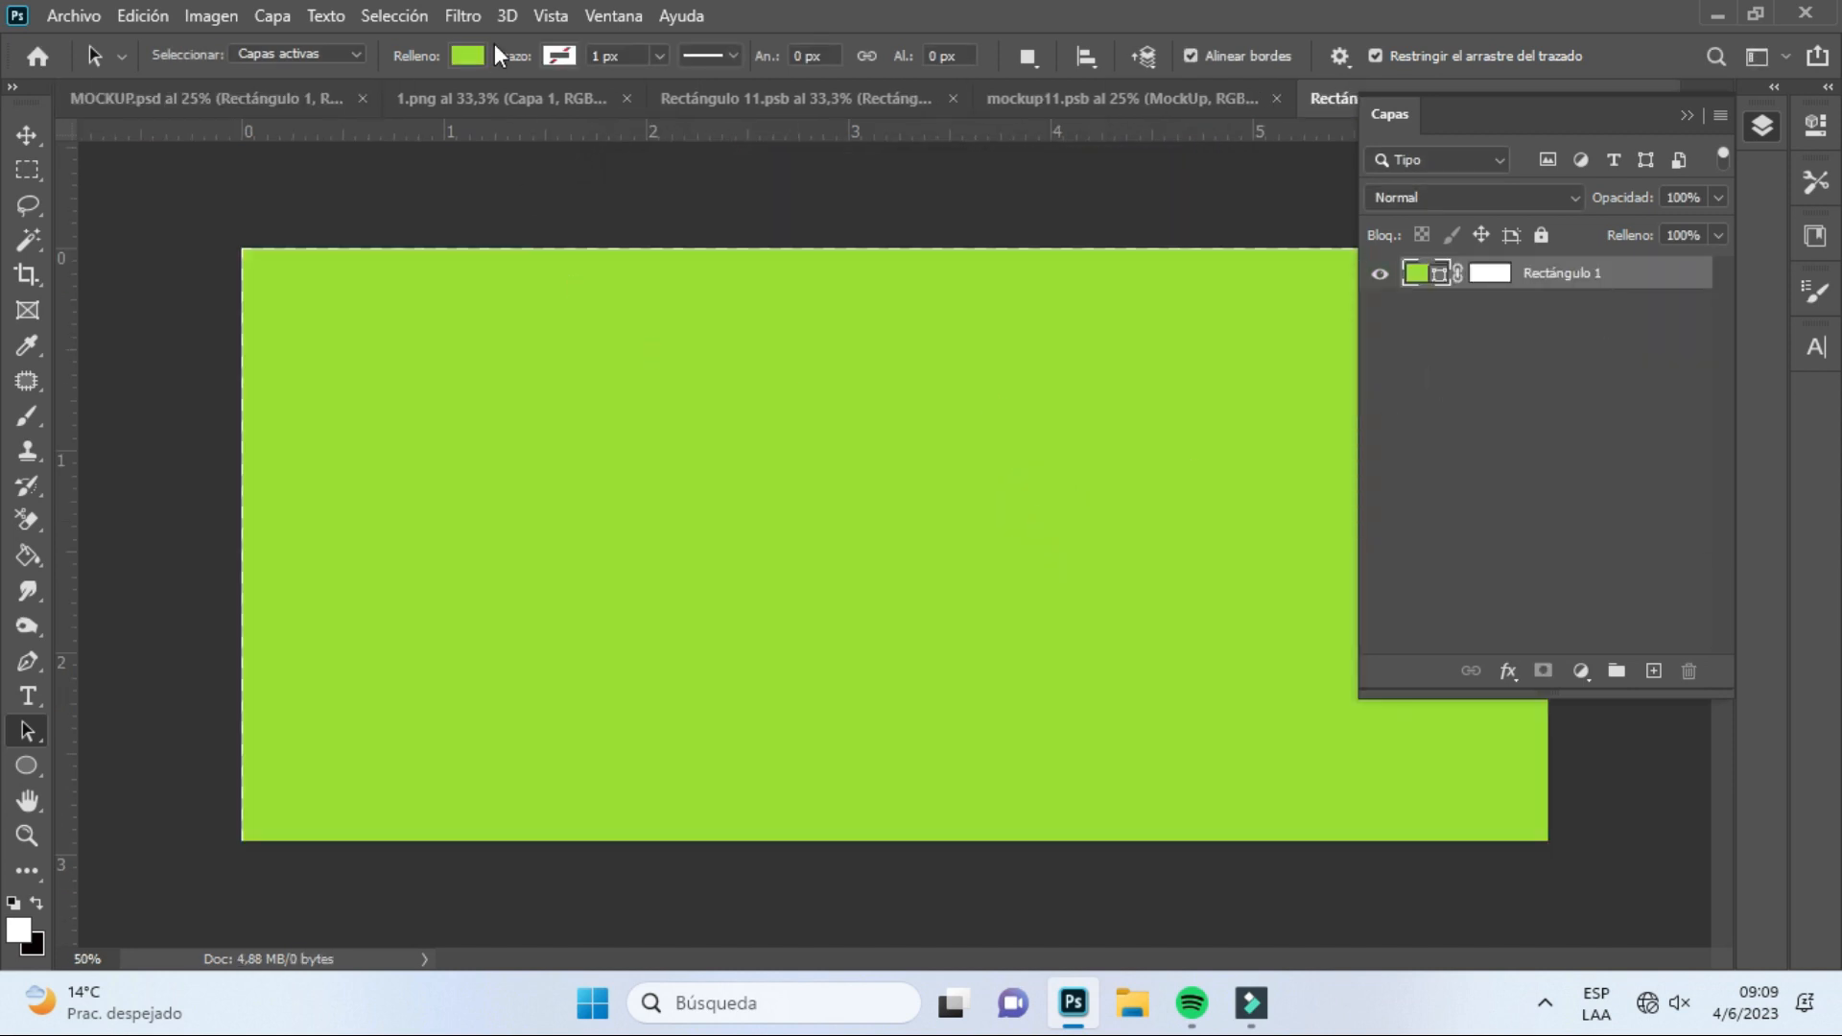
Float 1.png in its own window and copy its Spider-Man design into Rectángulo 1.psb with the Move tool
{"action": "left_click", "coordinate": [535, 96]}
{"action": "left_click_drag", "start_coordinate": [541, 101], "coordinate": [802, 543]}
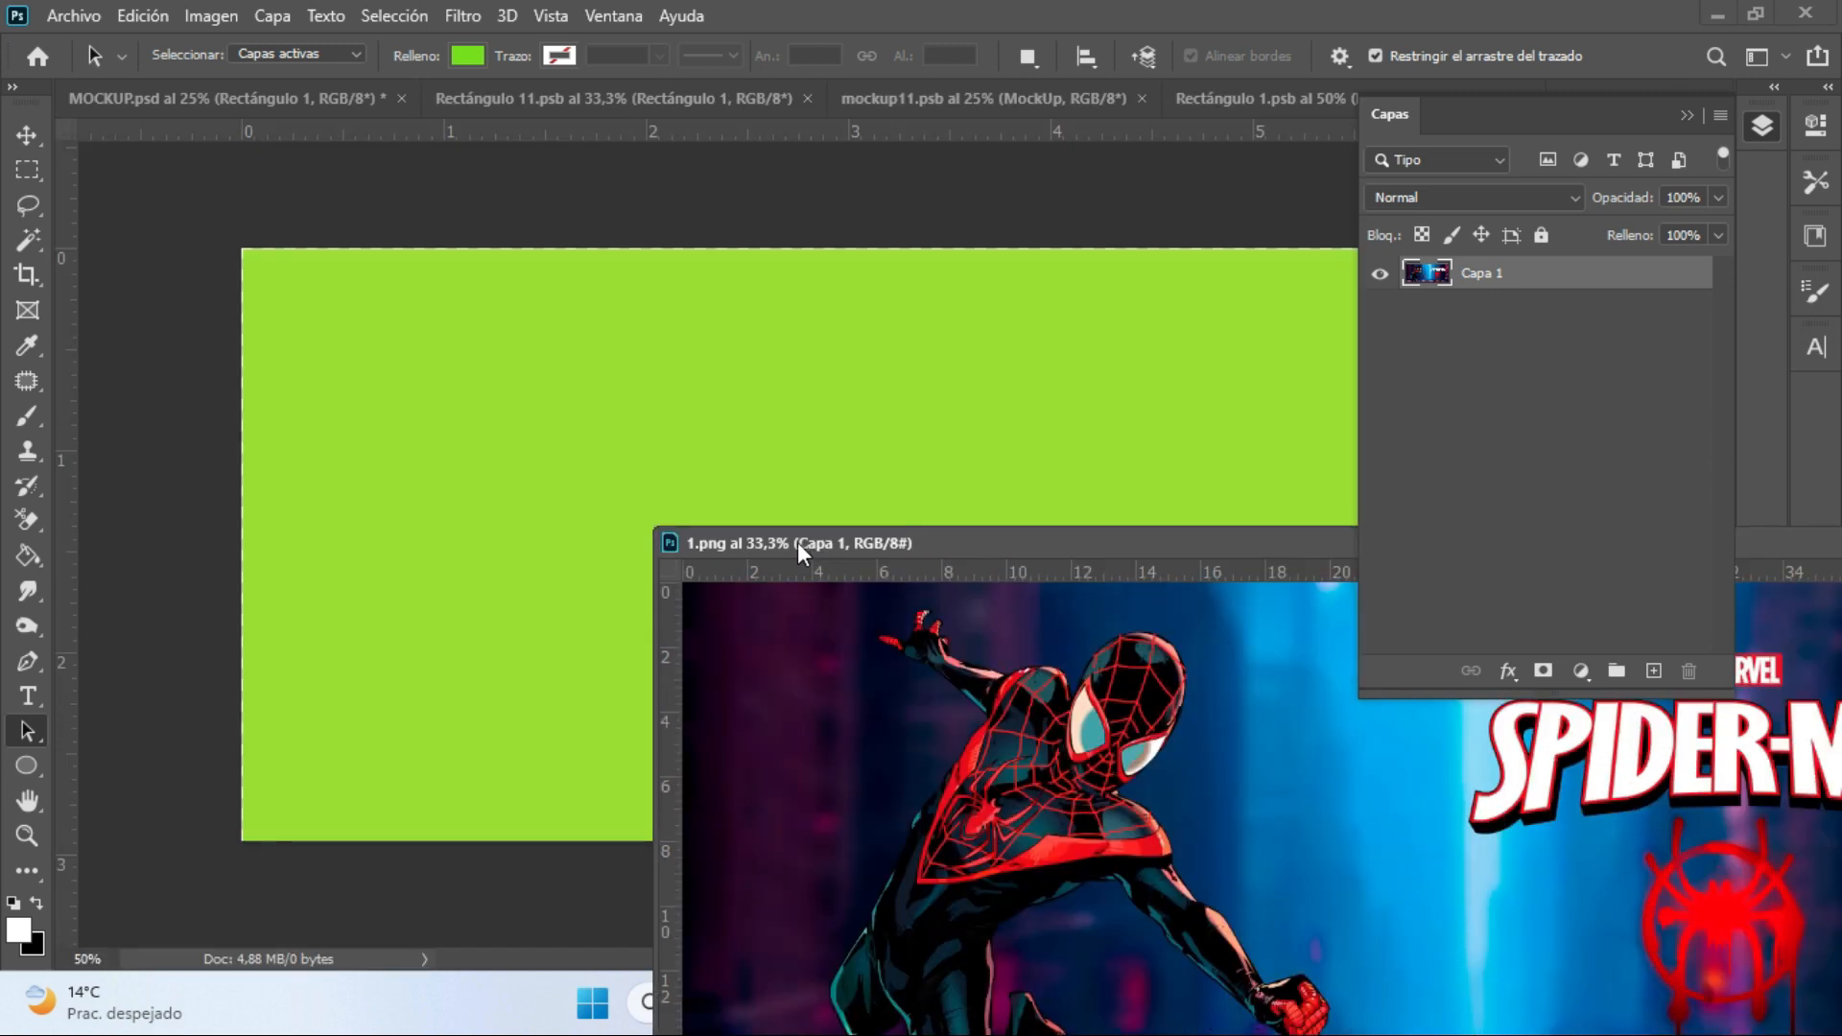
{"action": "left_click", "coordinate": [566, 100]}
{"action": "left_click", "coordinate": [929, 94]}
{"action": "left_click", "coordinate": [1228, 96]}
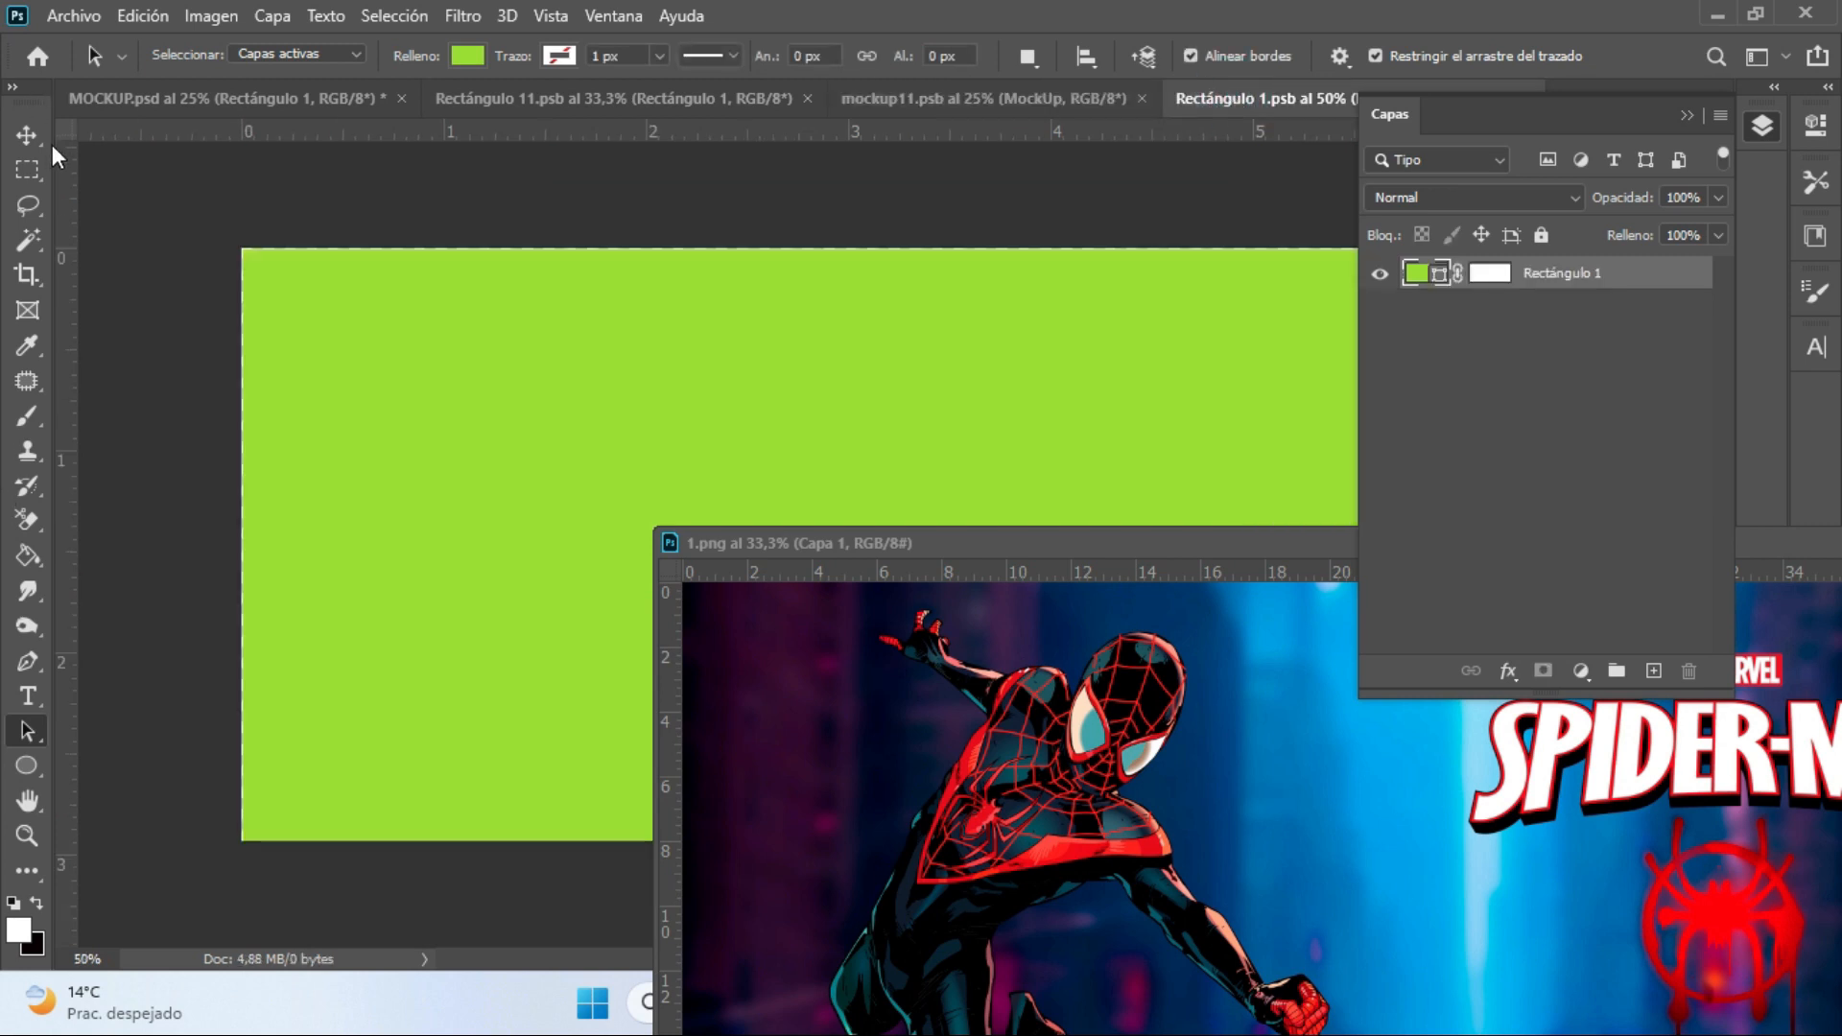
{"action": "left_click", "coordinate": [27, 134]}
{"action": "left_click", "coordinate": [845, 761]}
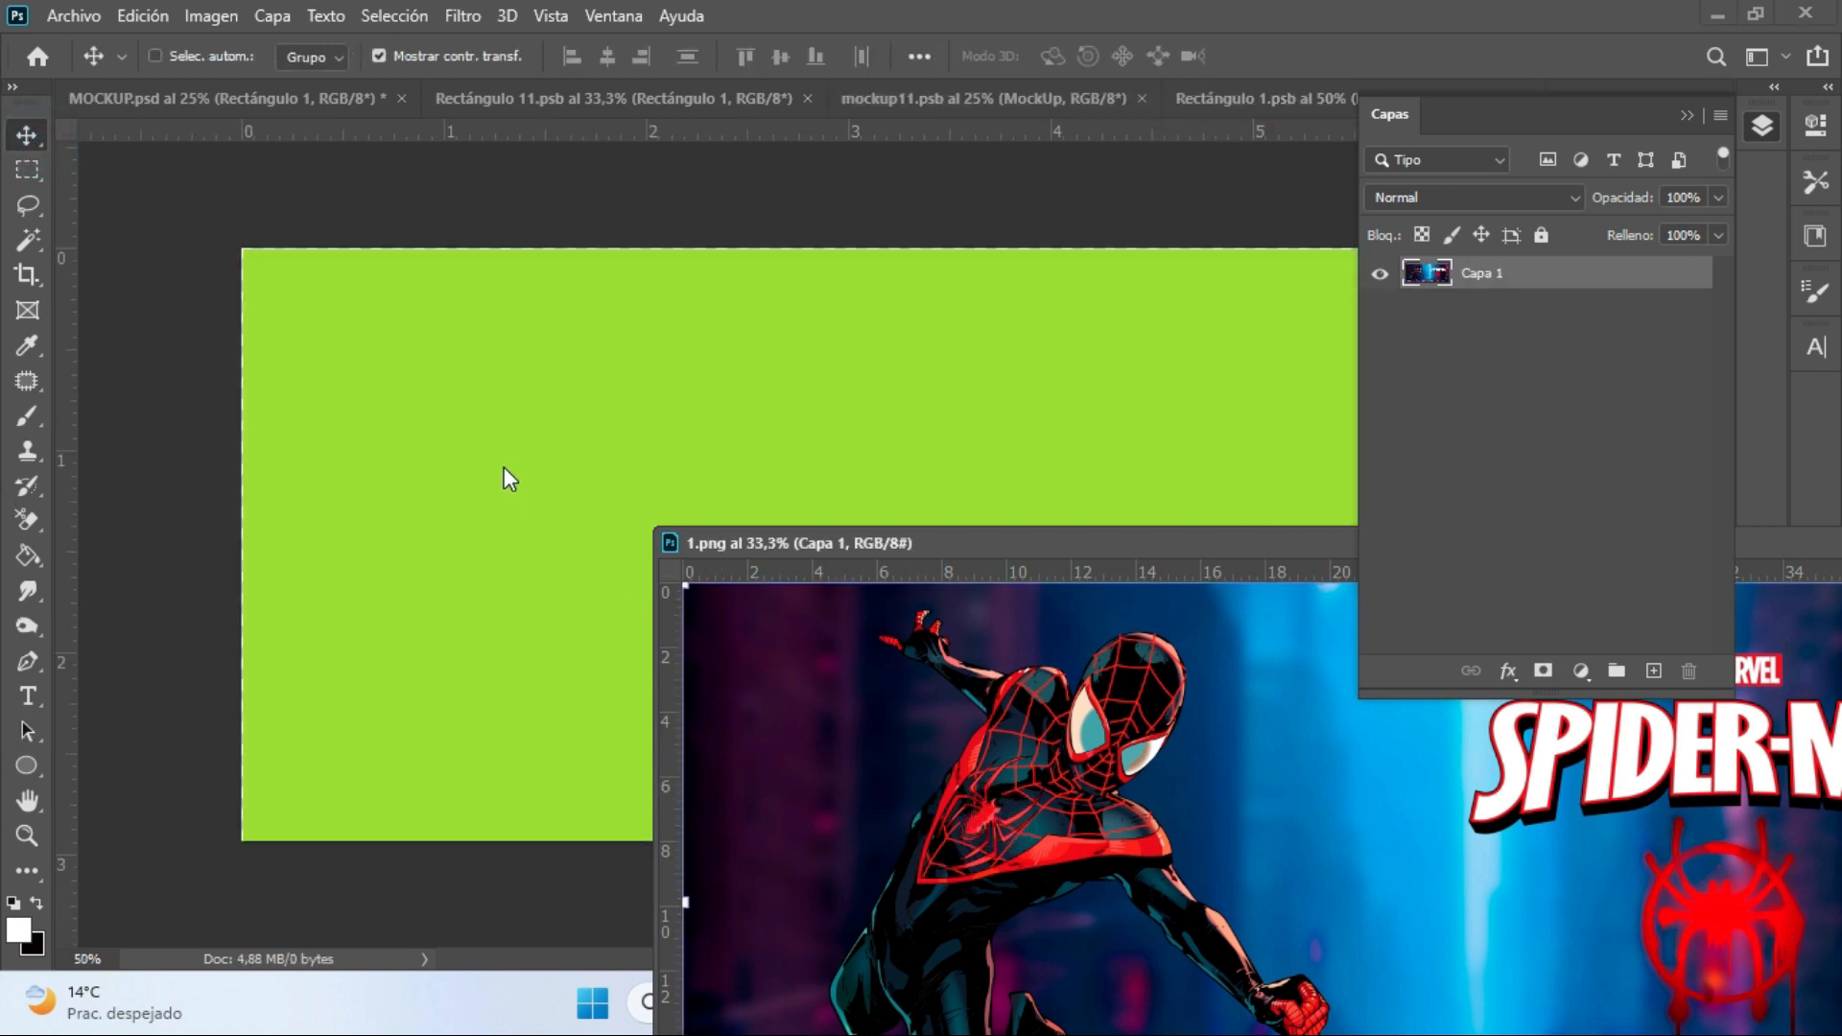
{"action": "left_click_drag", "start_coordinate": [954, 810], "coordinate": [509, 389]}
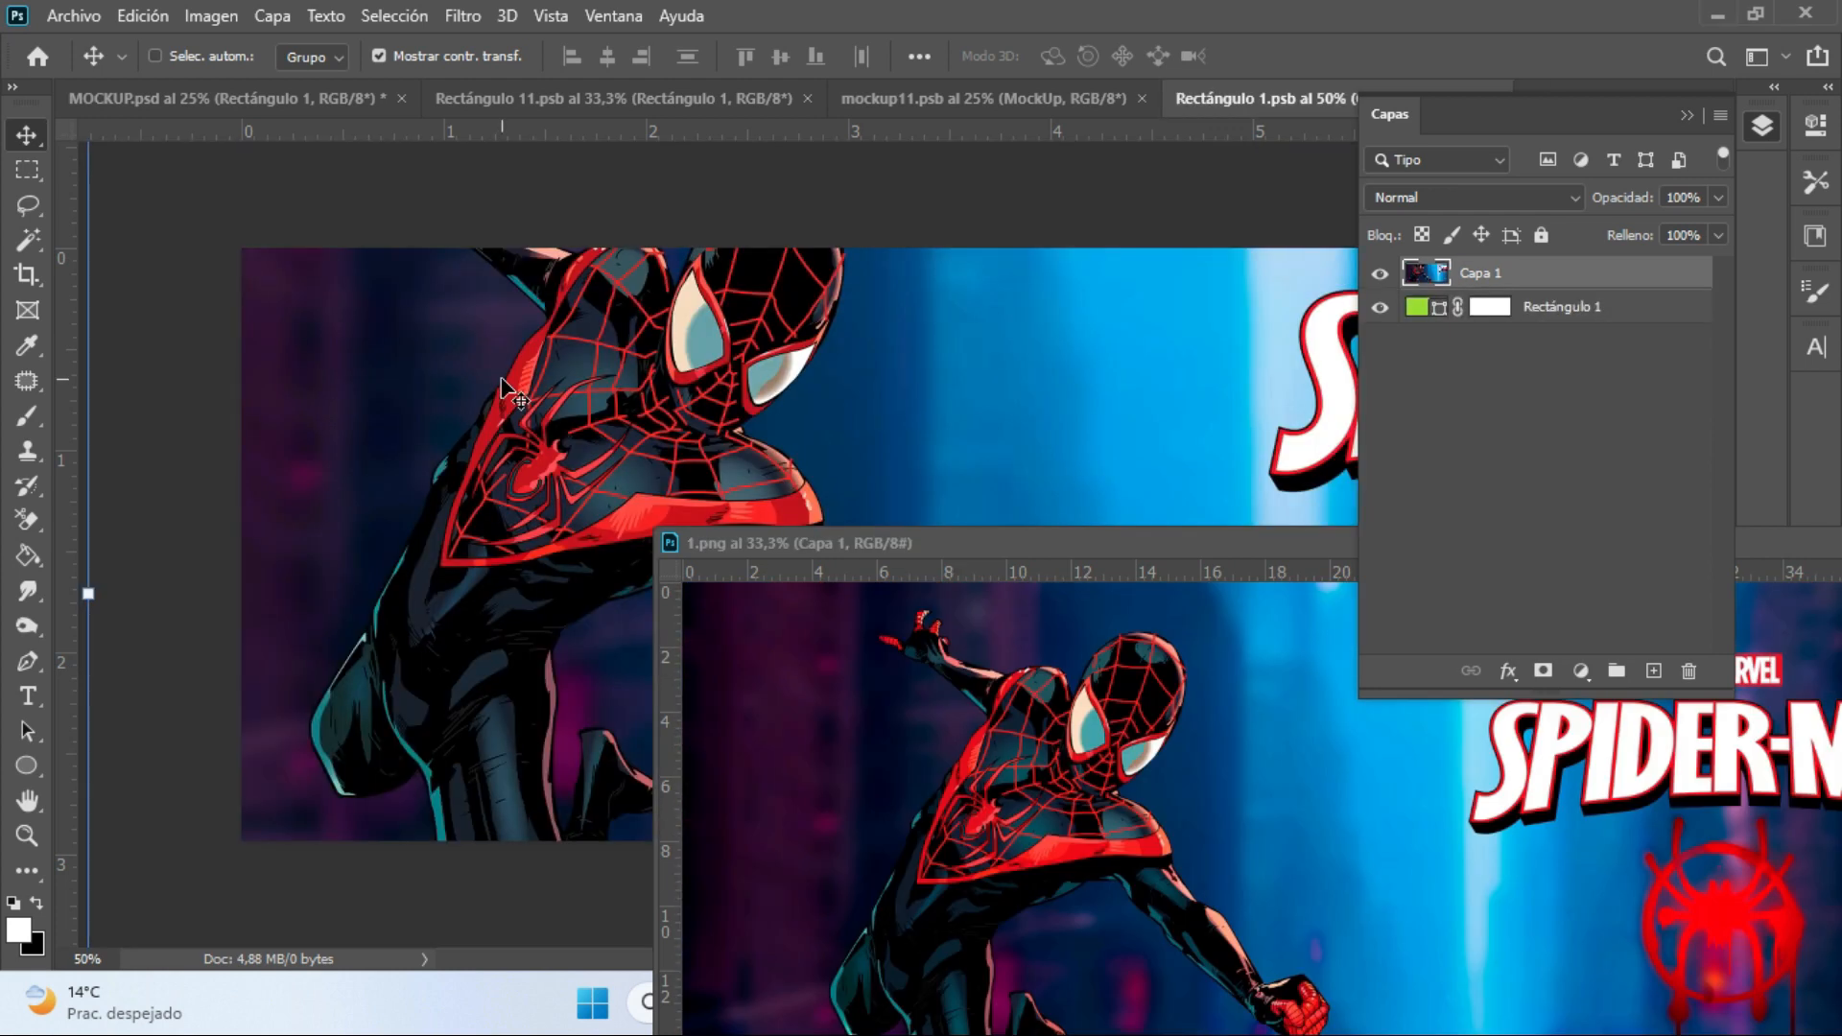
{"action": "left_click_drag", "start_coordinate": [67, 619], "coordinate": [801, 526]}
{"action": "left_click_drag", "start_coordinate": [1017, 443], "coordinate": [514, 403]}
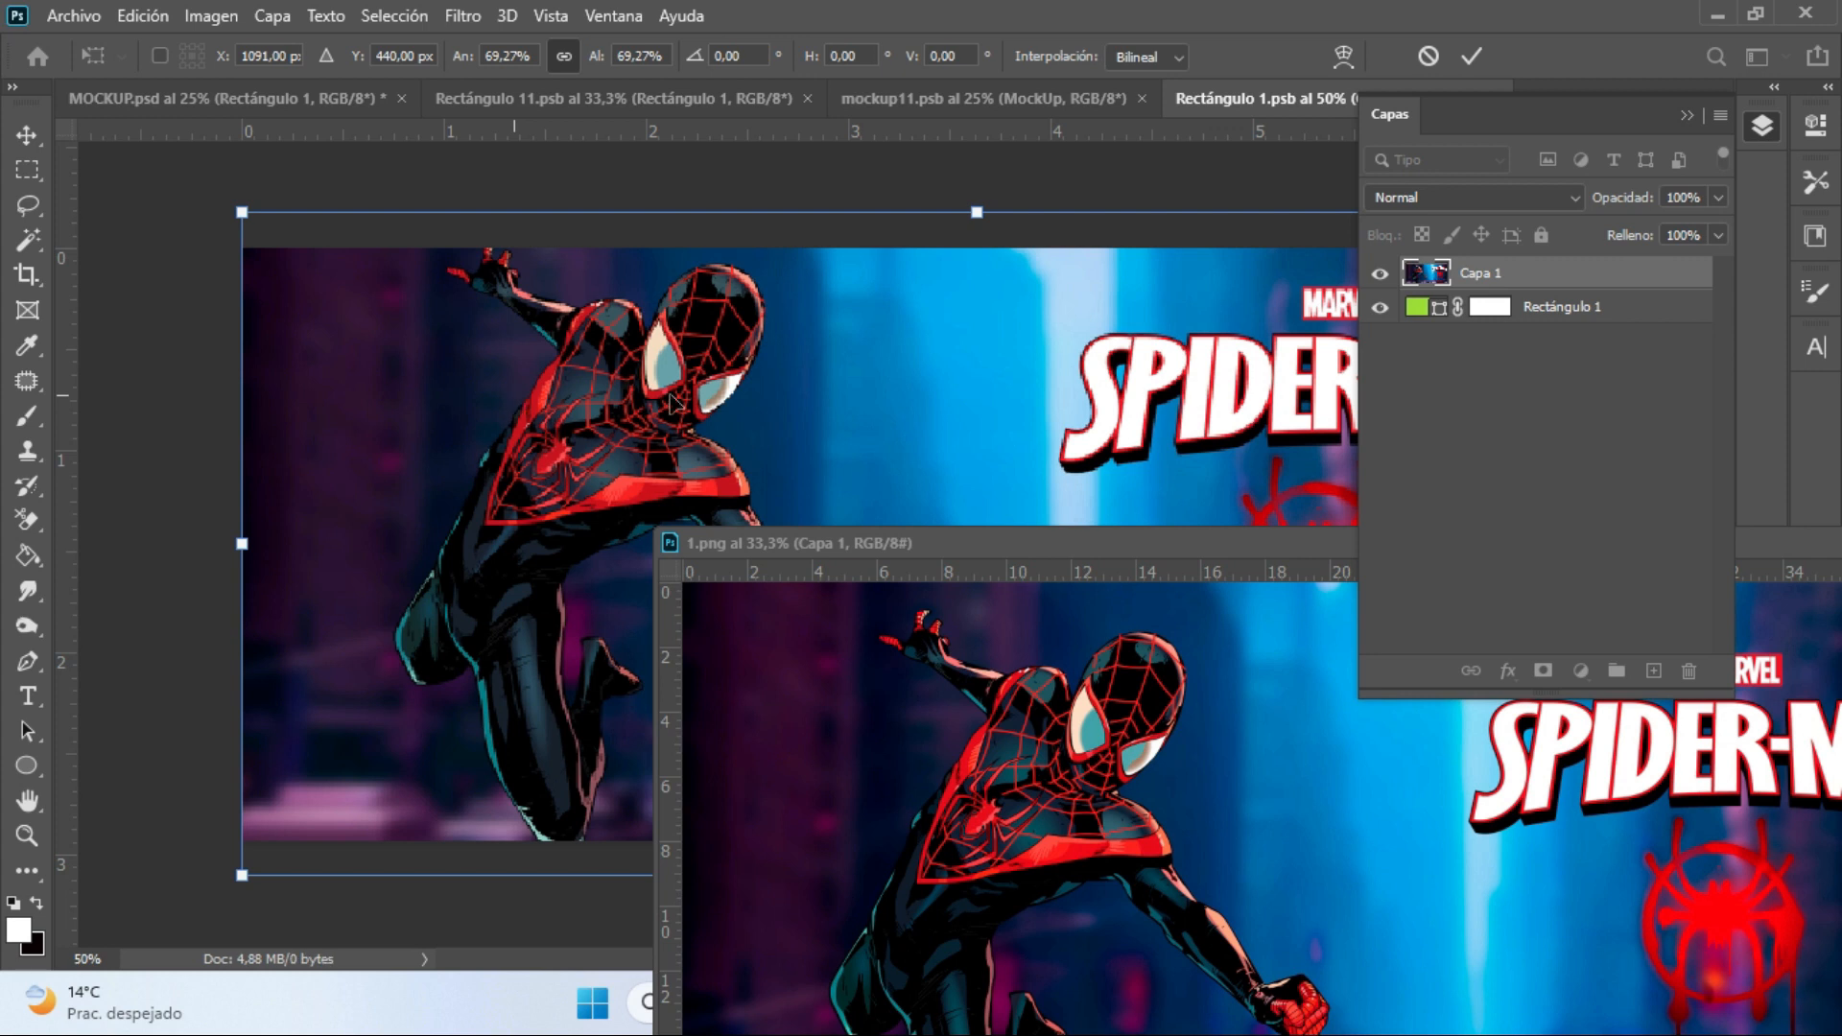
{"action": "left_click", "coordinate": [1691, 111]}
Reposition the floating 1.png window and copy its Spider-Man design into mockup11.psb
{"action": "left_click_drag", "start_coordinate": [1384, 545], "coordinate": [1307, 311]}
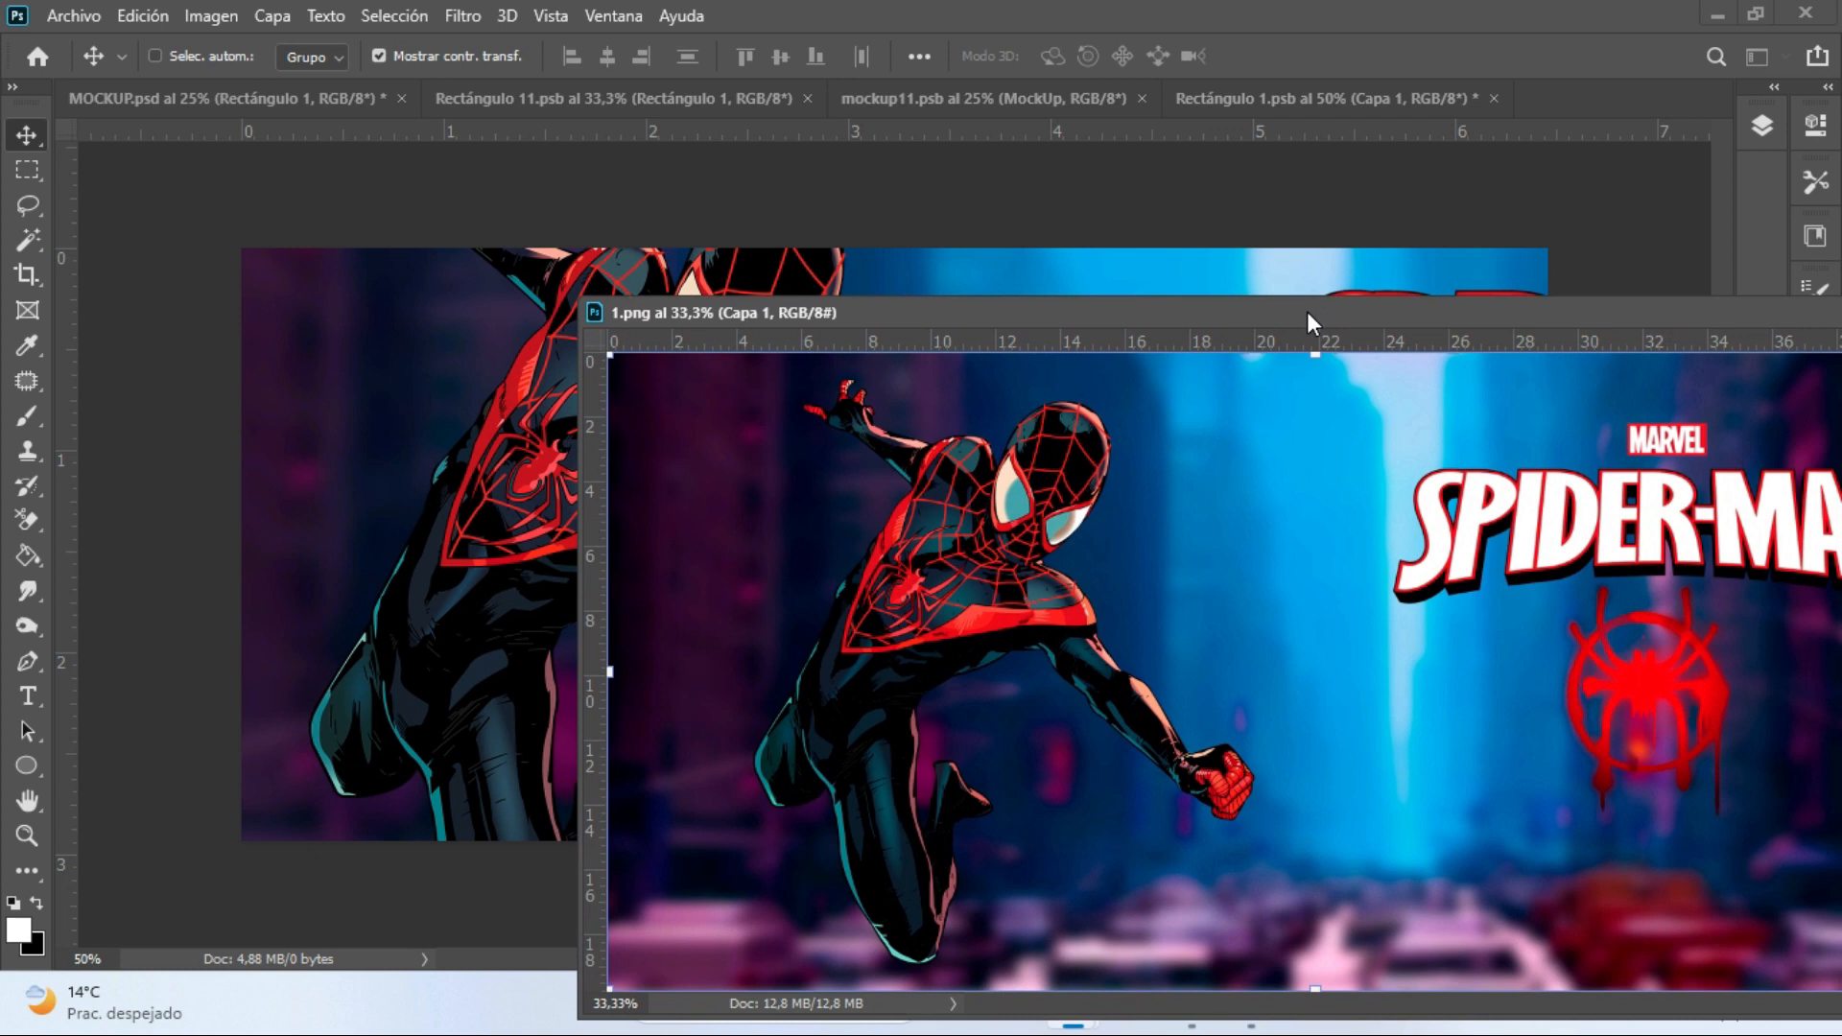
{"action": "left_click", "coordinate": [1242, 100]}
{"action": "left_click", "coordinate": [1059, 106]}
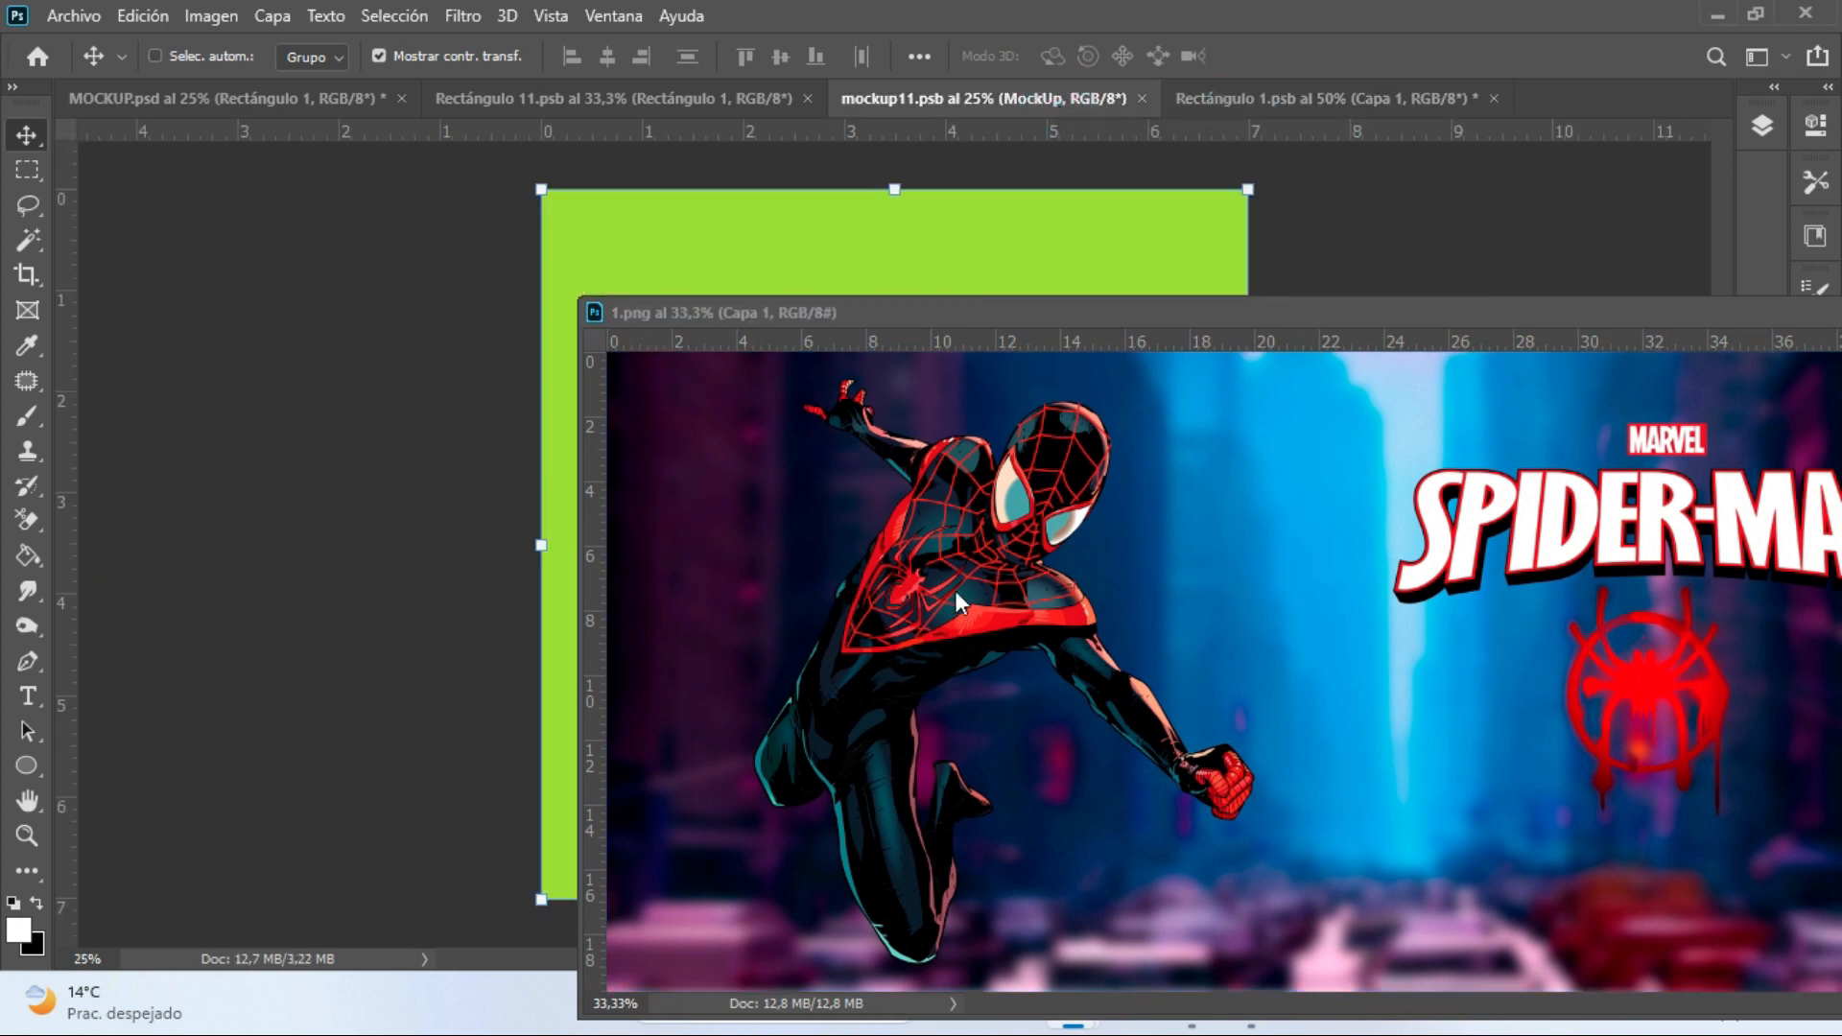
{"action": "left_click", "coordinate": [975, 630]}
{"action": "left_click_drag", "start_coordinate": [991, 655], "coordinate": [875, 286]}
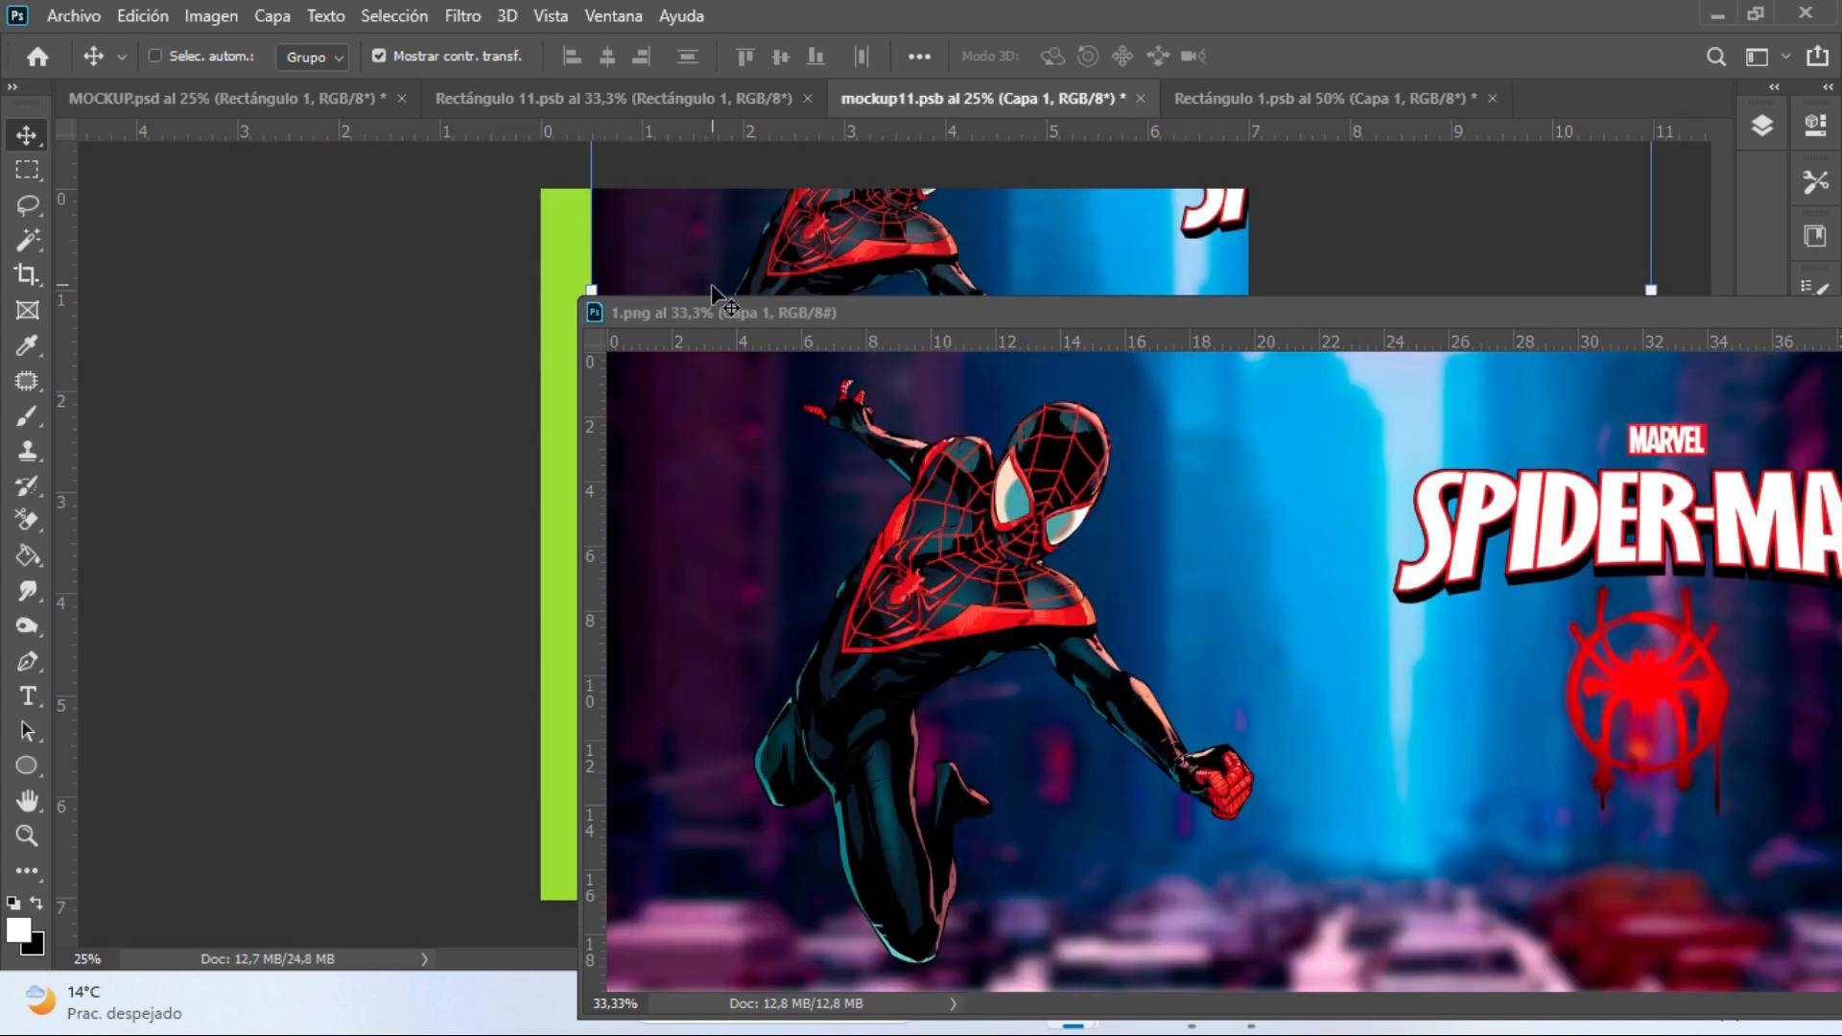
Copy the Spider-Man design from 1.png into Rectángulo 11.psb with the Move tool and close 1.png
{"action": "left_click", "coordinate": [29, 733]}
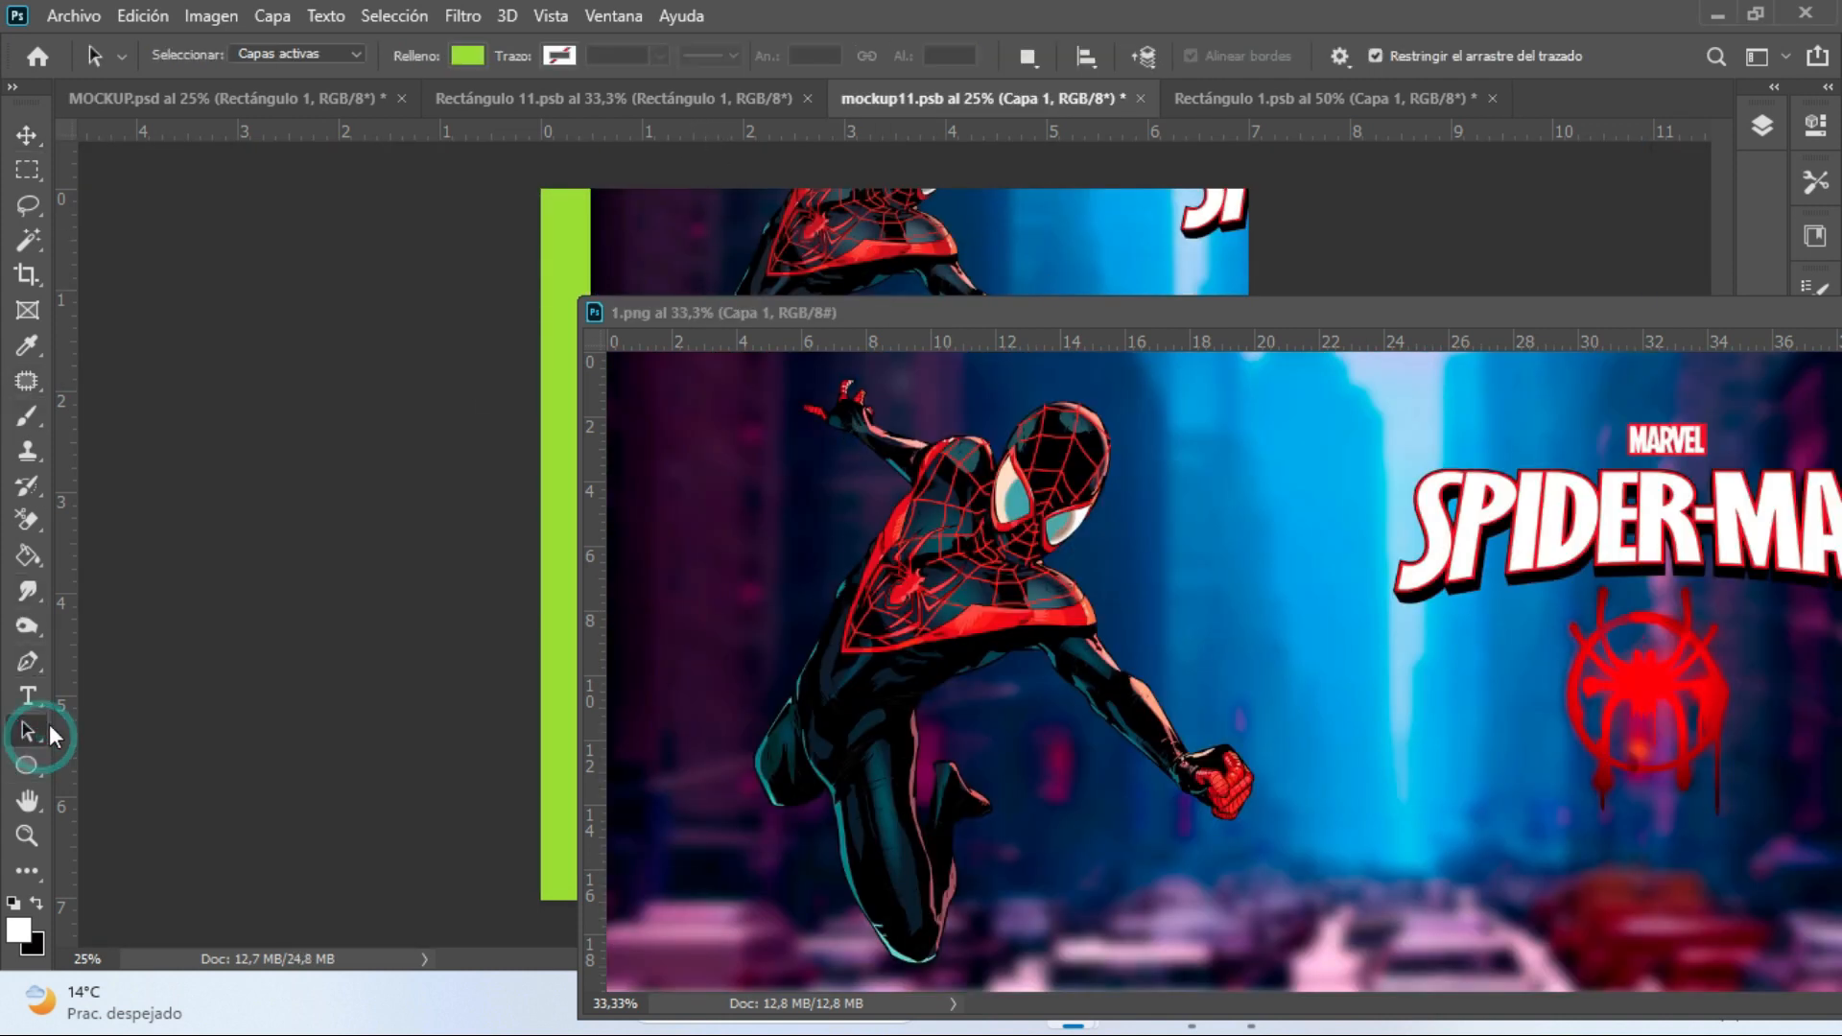
{"action": "left_click", "coordinate": [637, 103]}
{"action": "left_click", "coordinate": [1036, 742]}
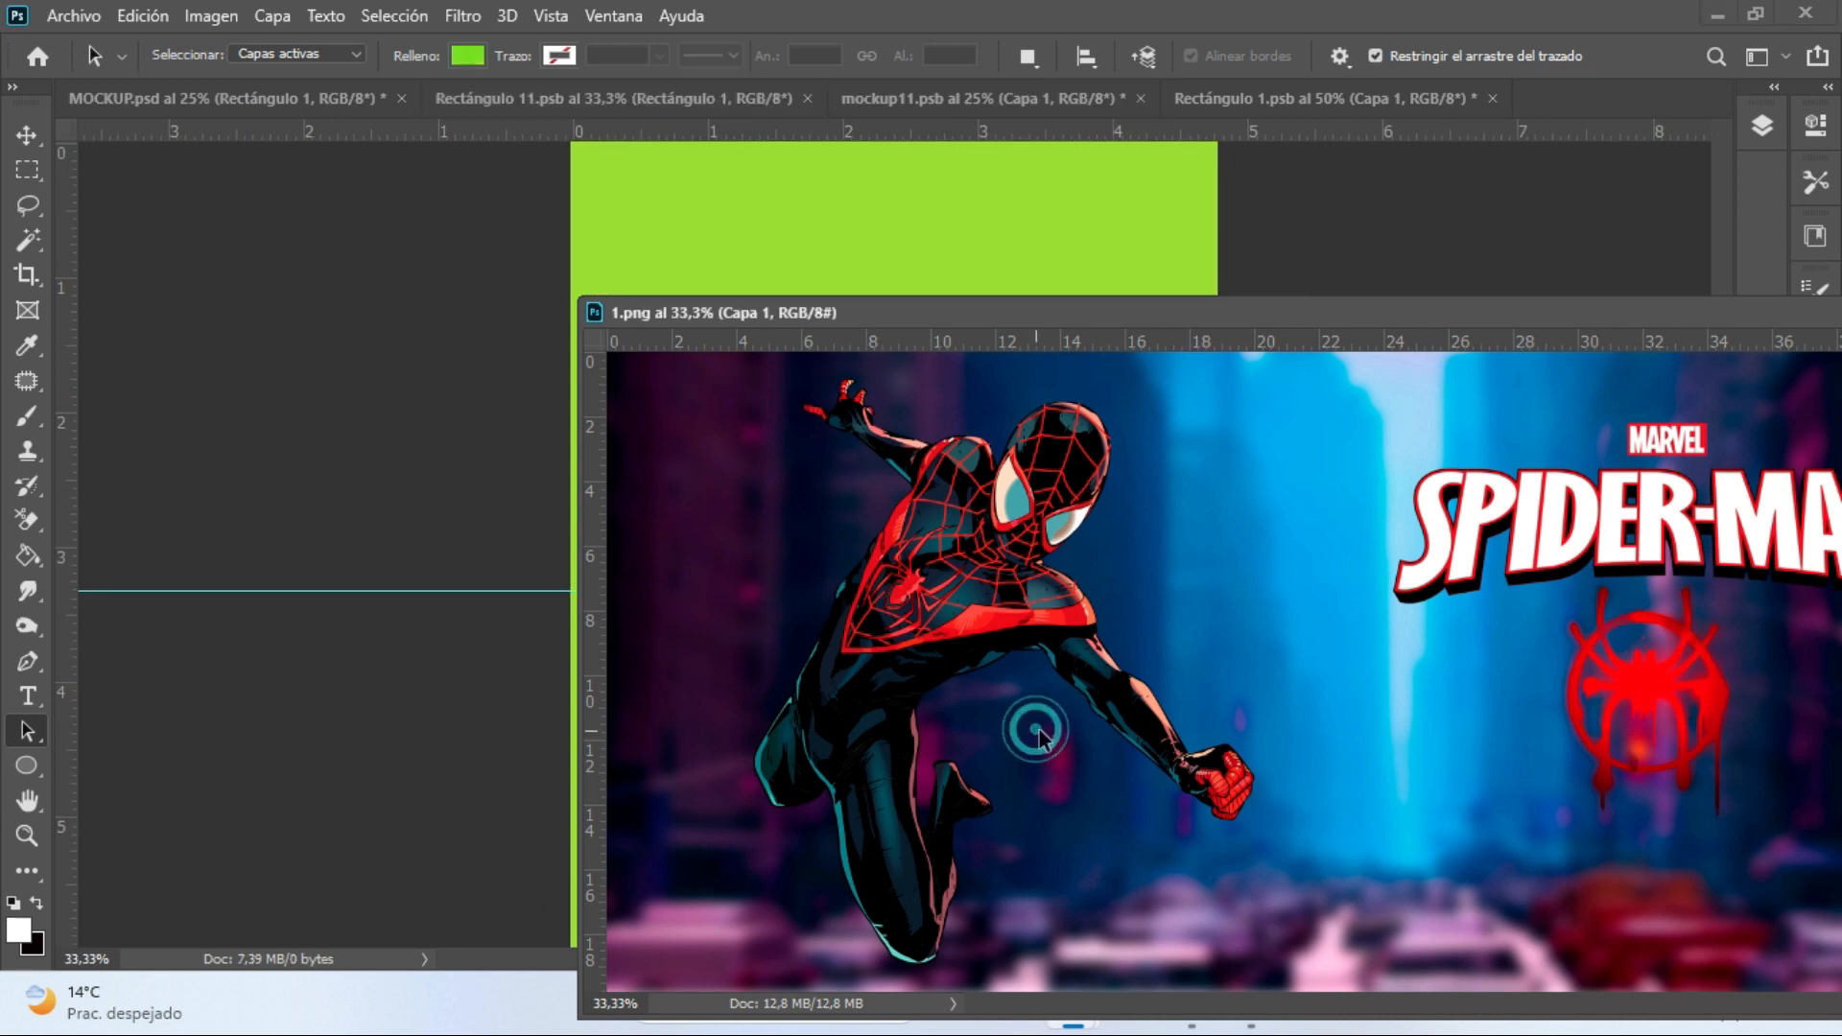
{"action": "left_click_drag", "start_coordinate": [1176, 727], "coordinate": [964, 549]}
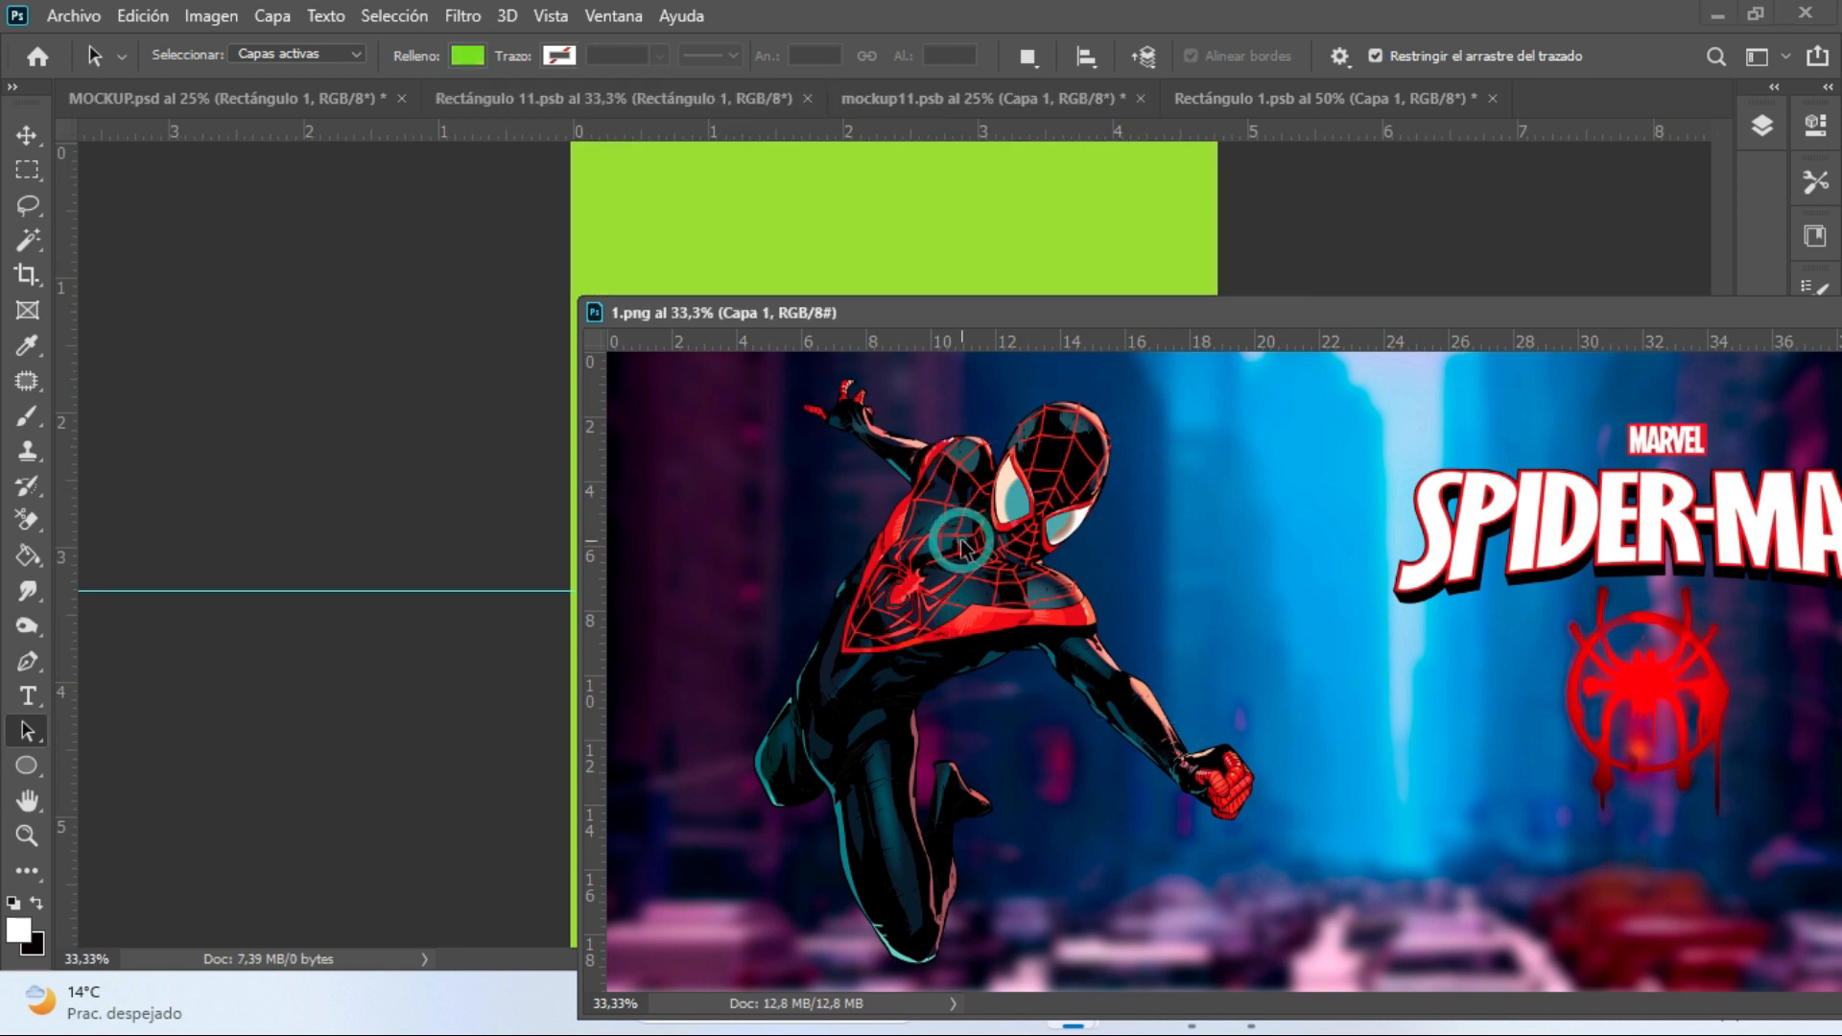
{"action": "left_click", "coordinate": [29, 134]}
{"action": "left_click_drag", "start_coordinate": [997, 718], "coordinate": [875, 274]}
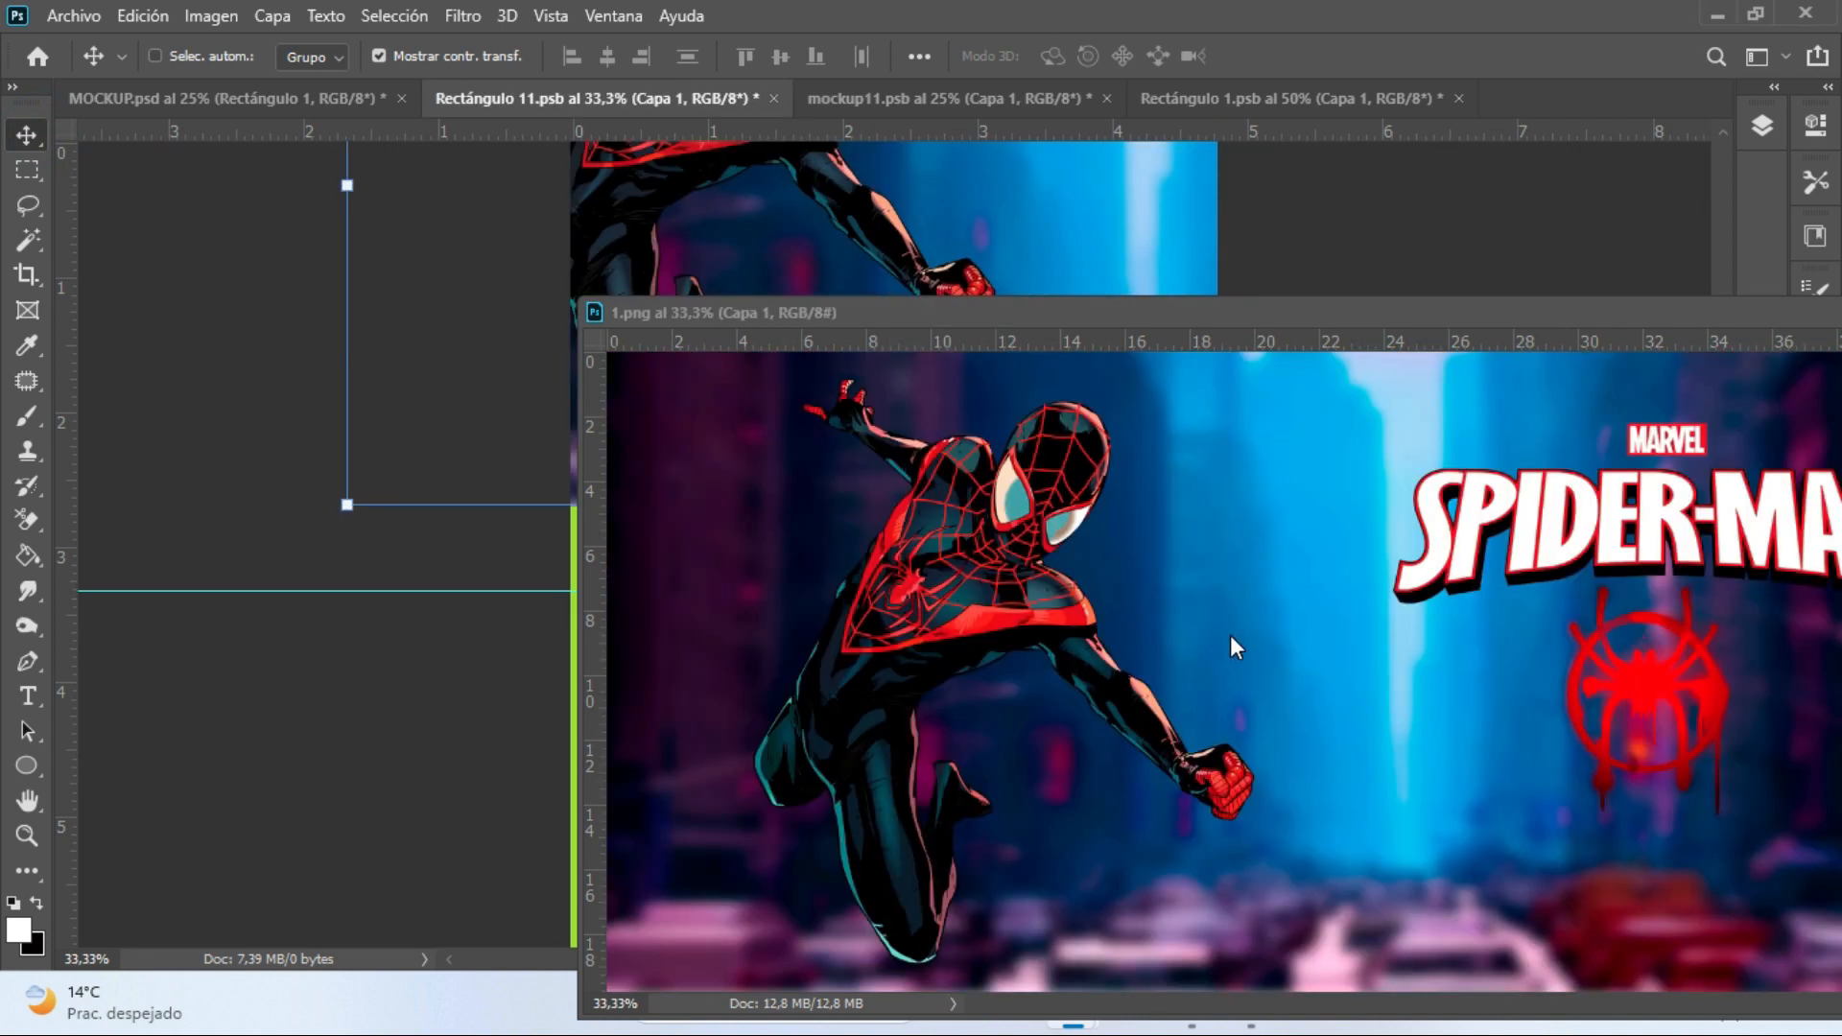
{"action": "left_click_drag", "start_coordinate": [1361, 315], "coordinate": [1012, 683]}
{"action": "left_click", "coordinate": [1483, 303]}
In Rectángulo 11.psb, stretch the design to about 96% width and 126% height so the Spider-Man figure fills the canvas, and save
{"action": "left_click_drag", "start_coordinate": [515, 541], "coordinate": [576, 540]}
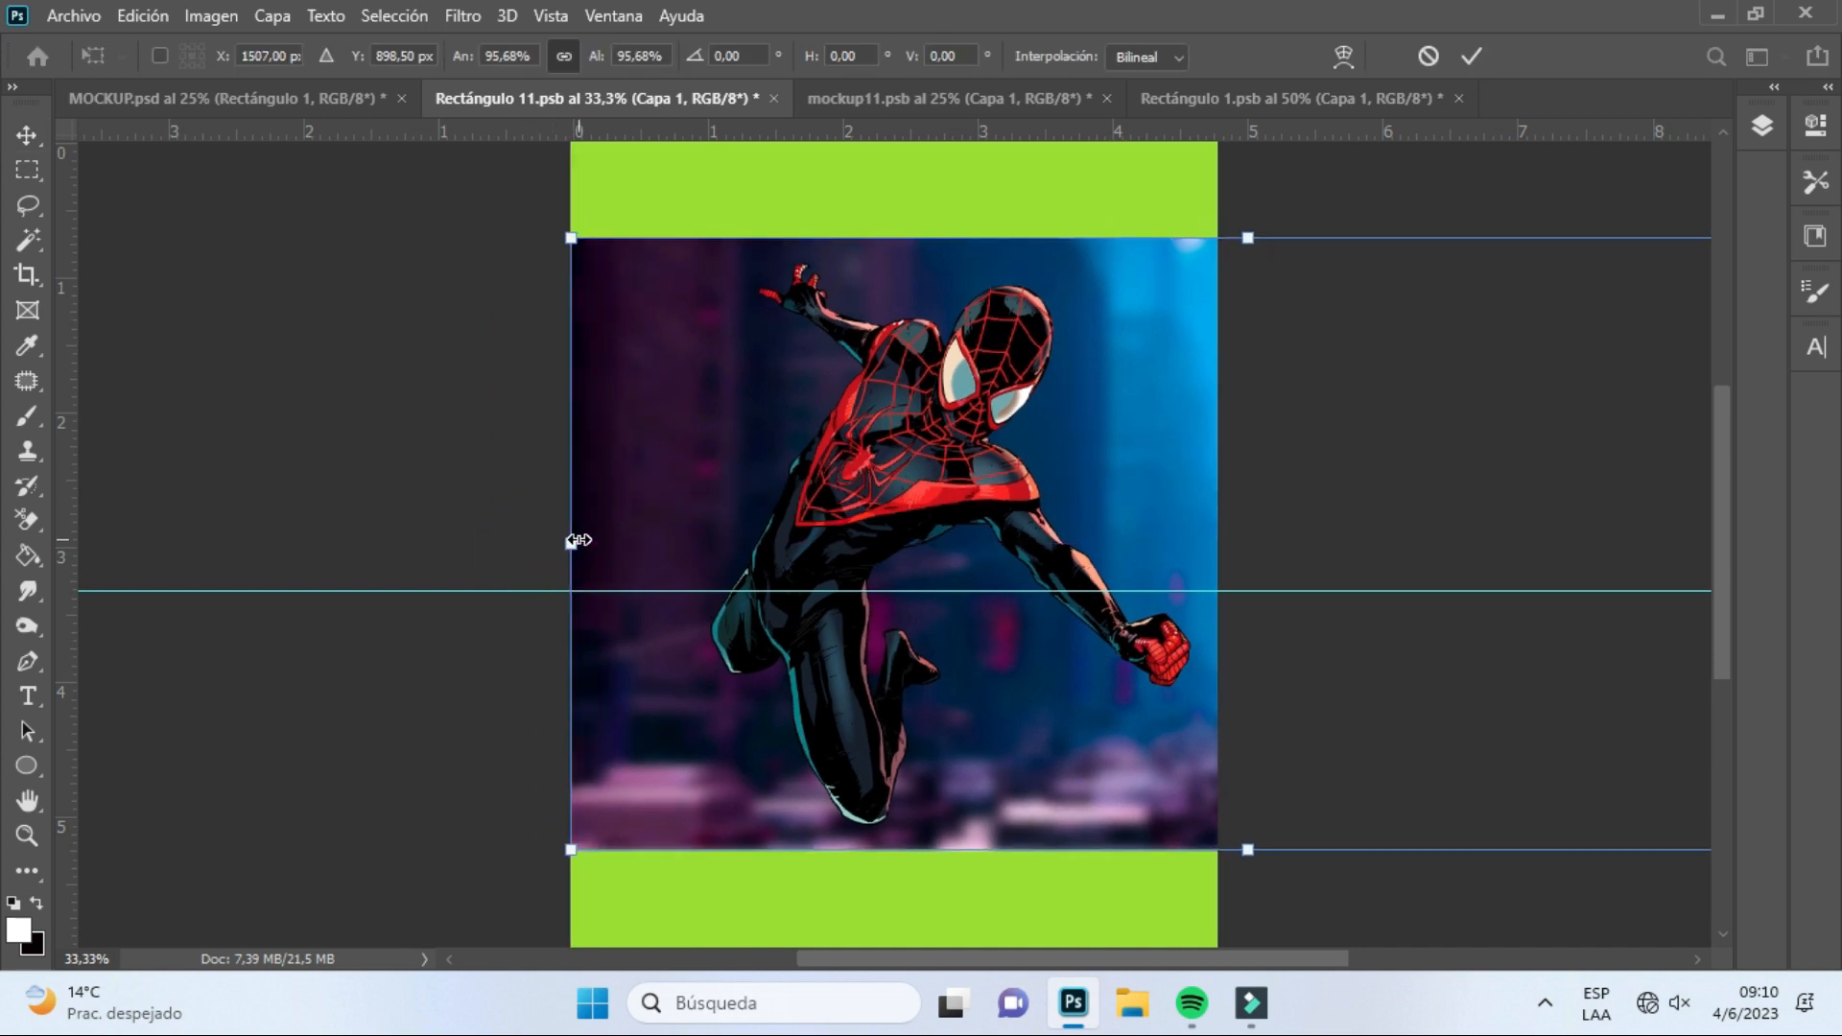
{"action": "left_click_drag", "start_coordinate": [1262, 859], "coordinate": [1241, 946]}
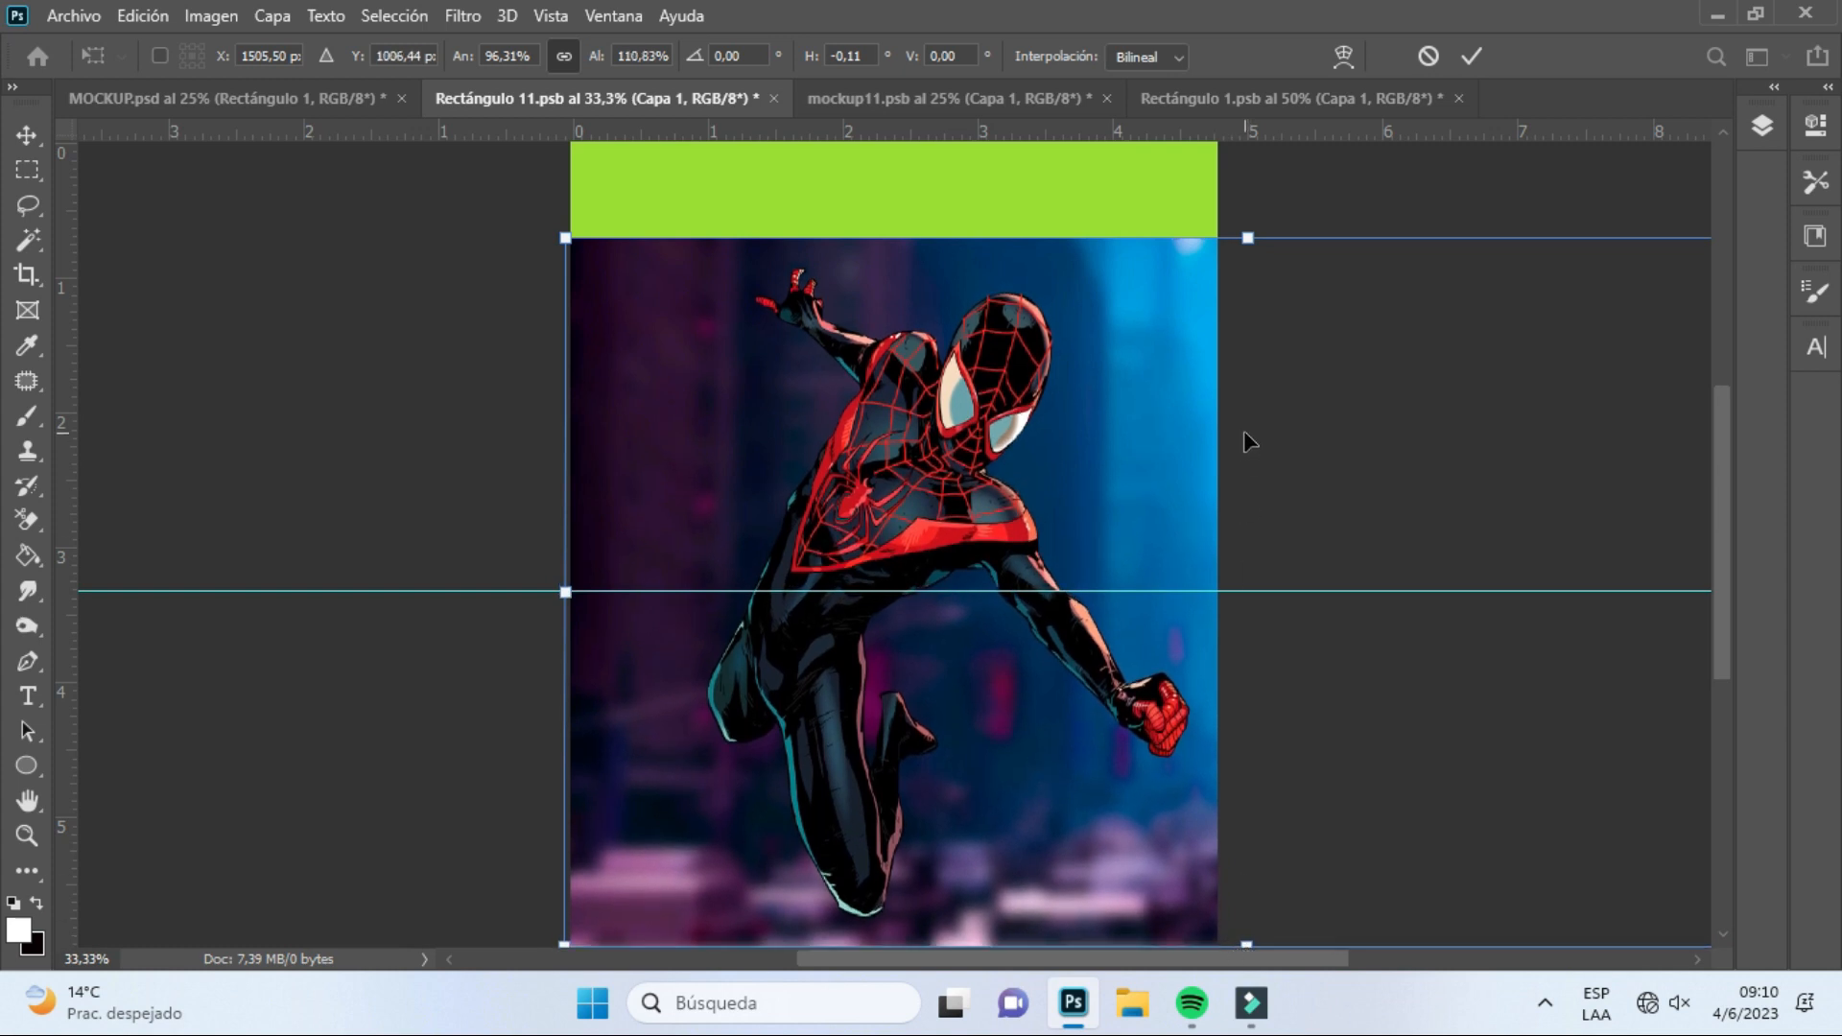
{"action": "left_click_drag", "start_coordinate": [1256, 242], "coordinate": [1244, 146]}
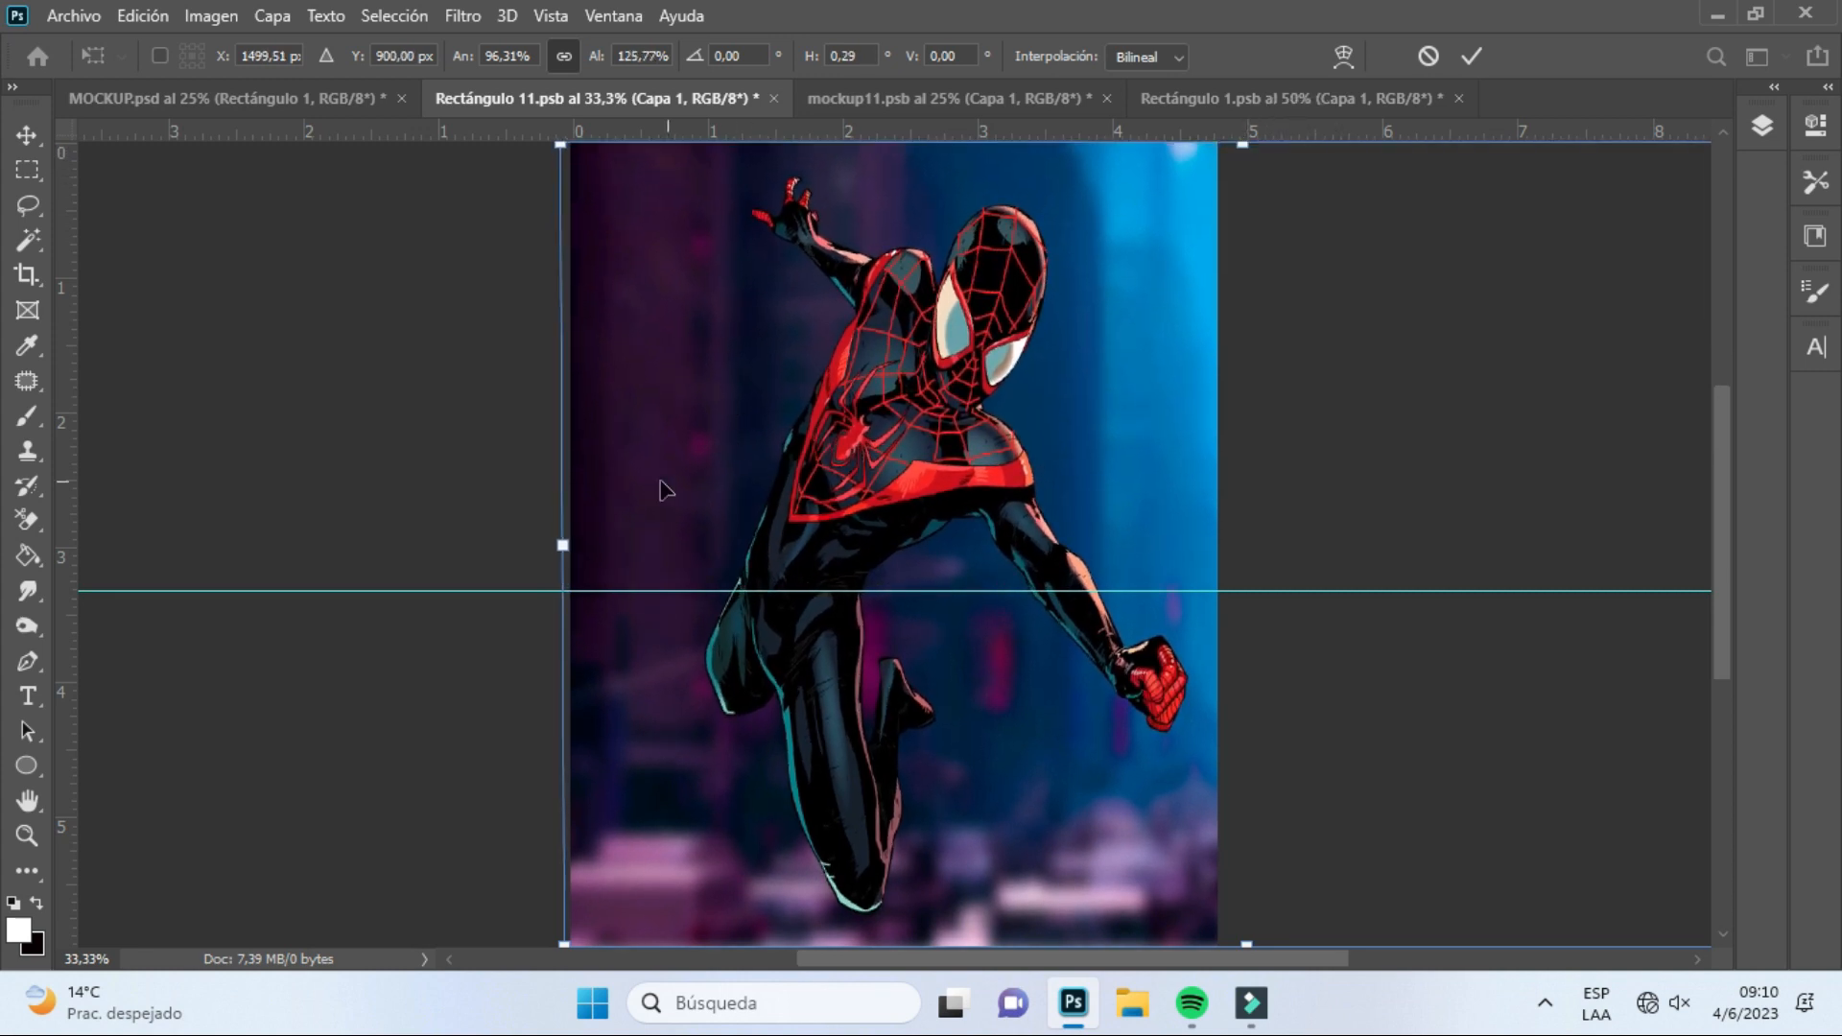
{"action": "left_click", "coordinate": [1483, 56]}
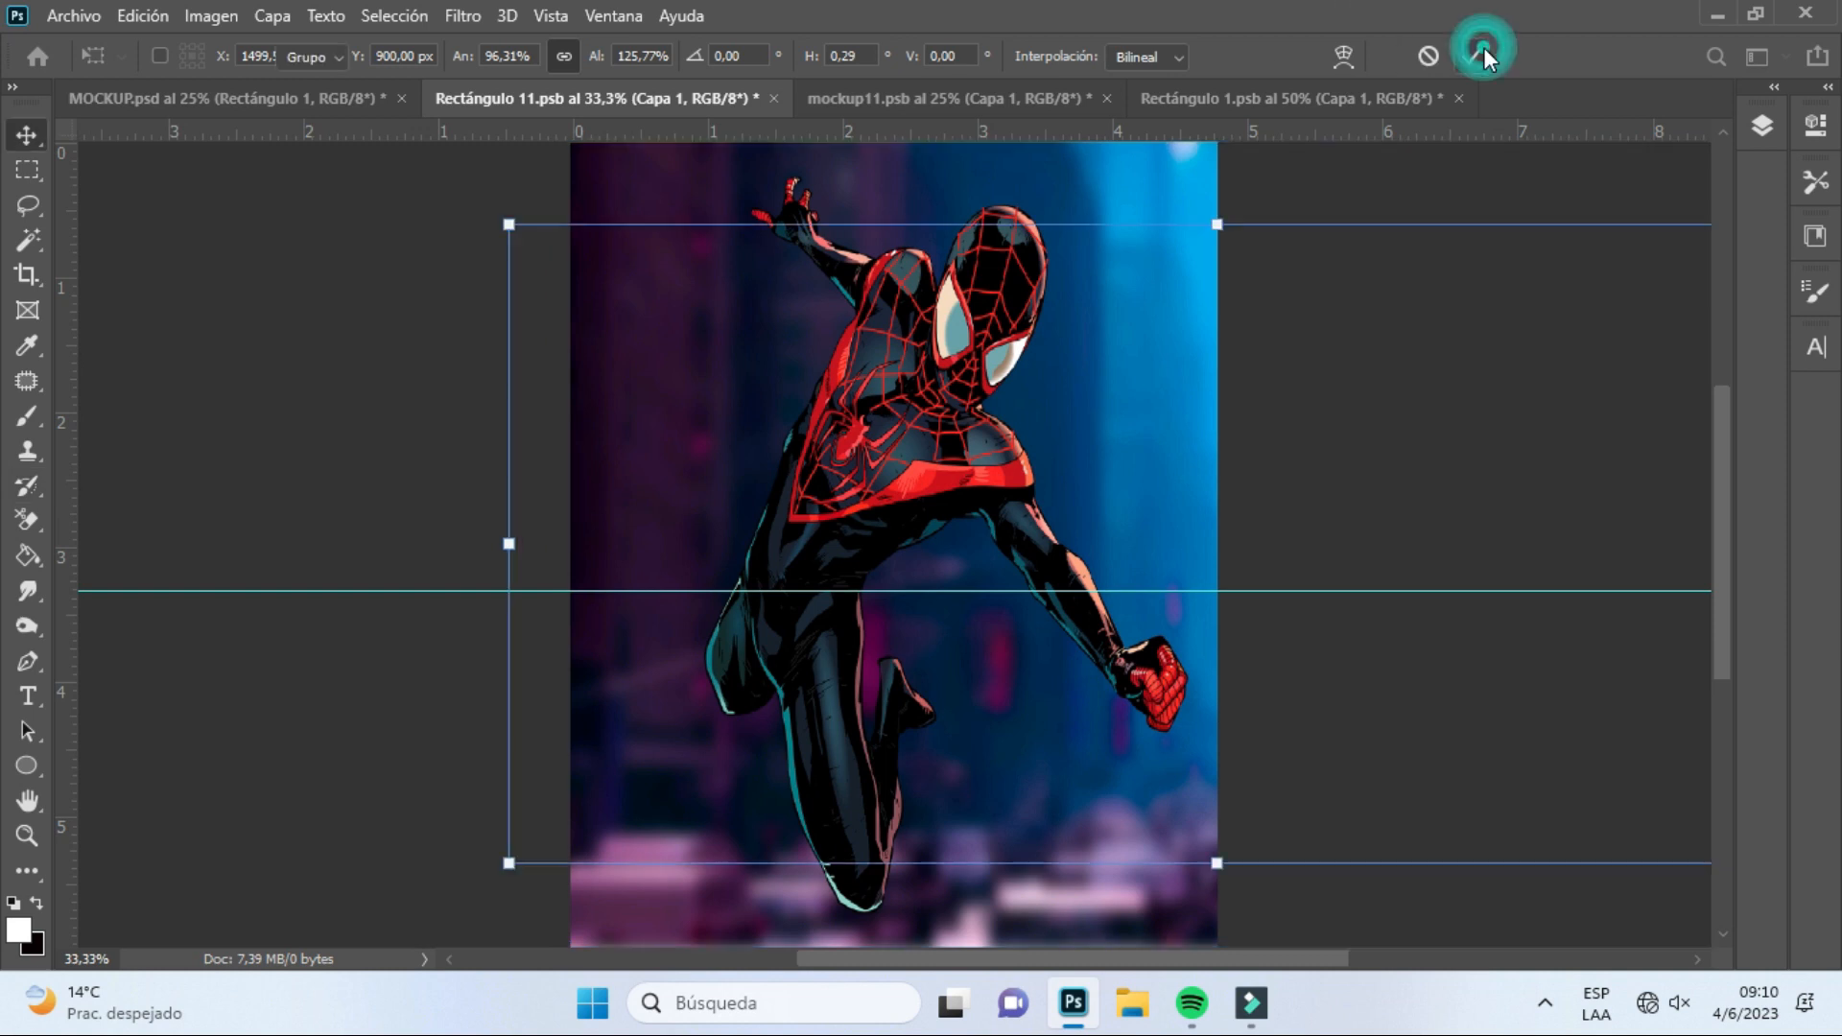
{"action": "left_click", "coordinate": [54, 12]}
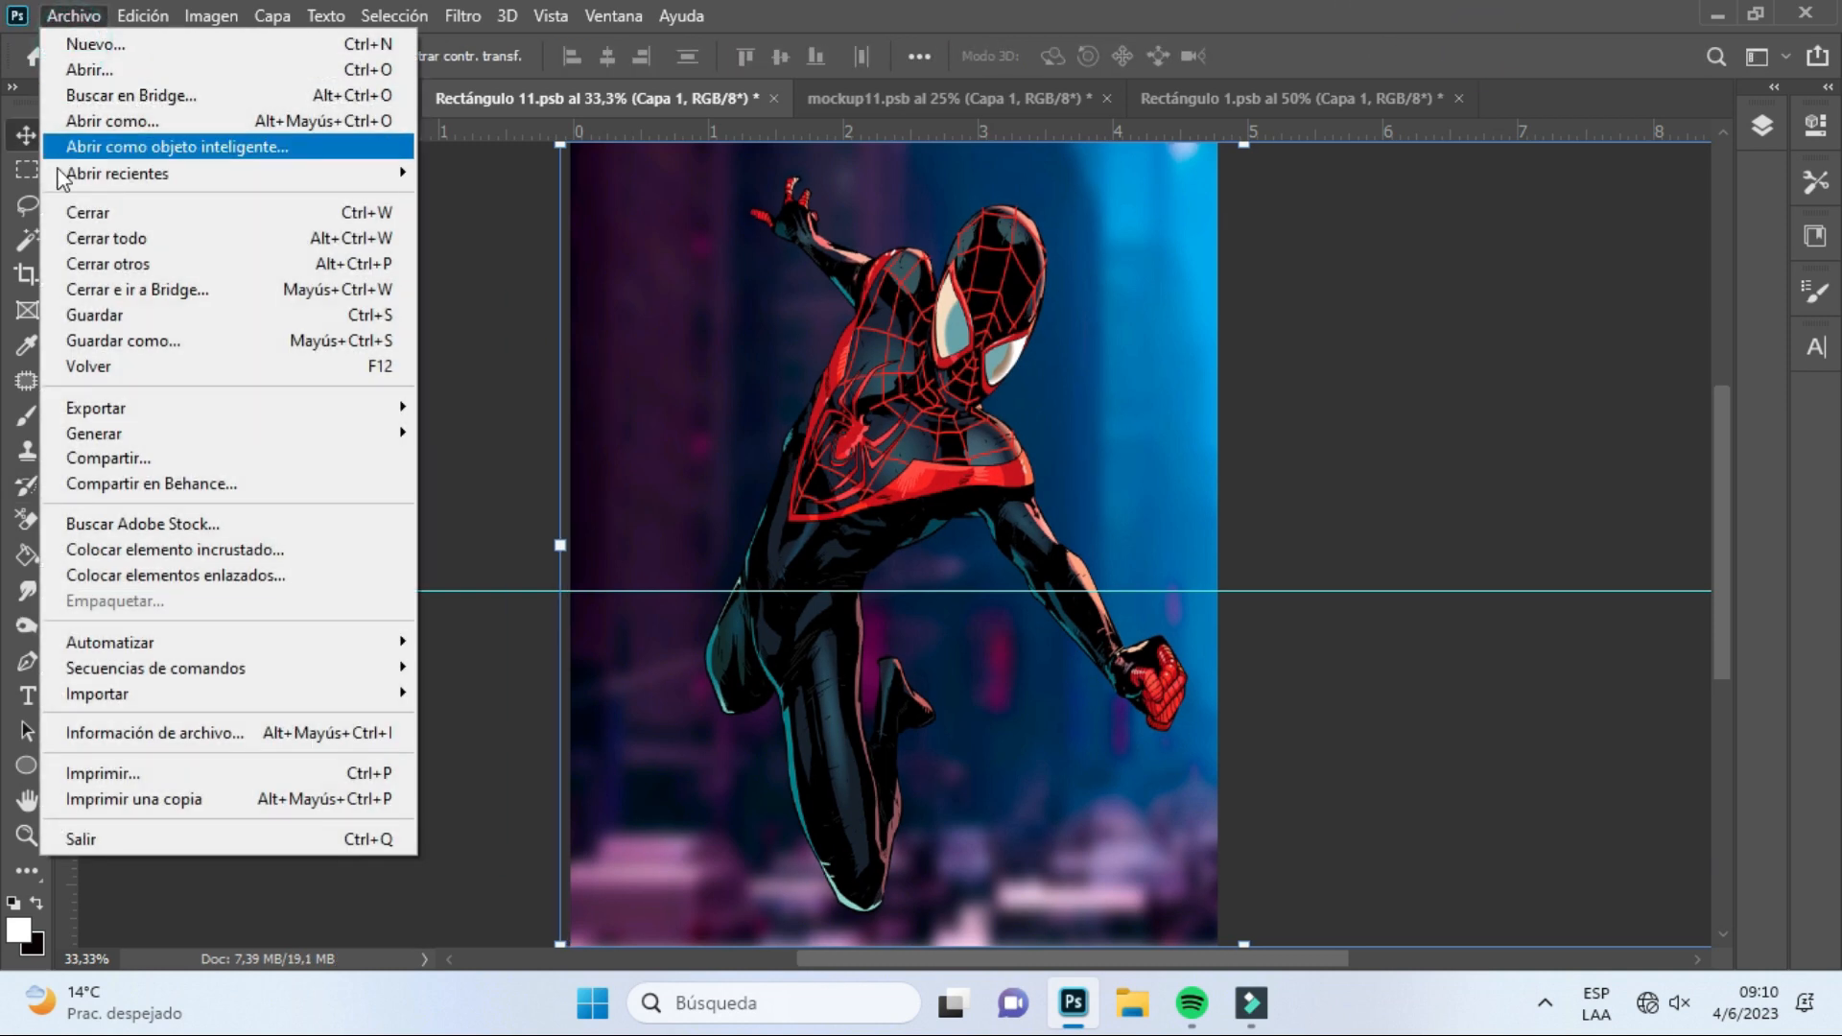
{"action": "left_click", "coordinate": [83, 318]}
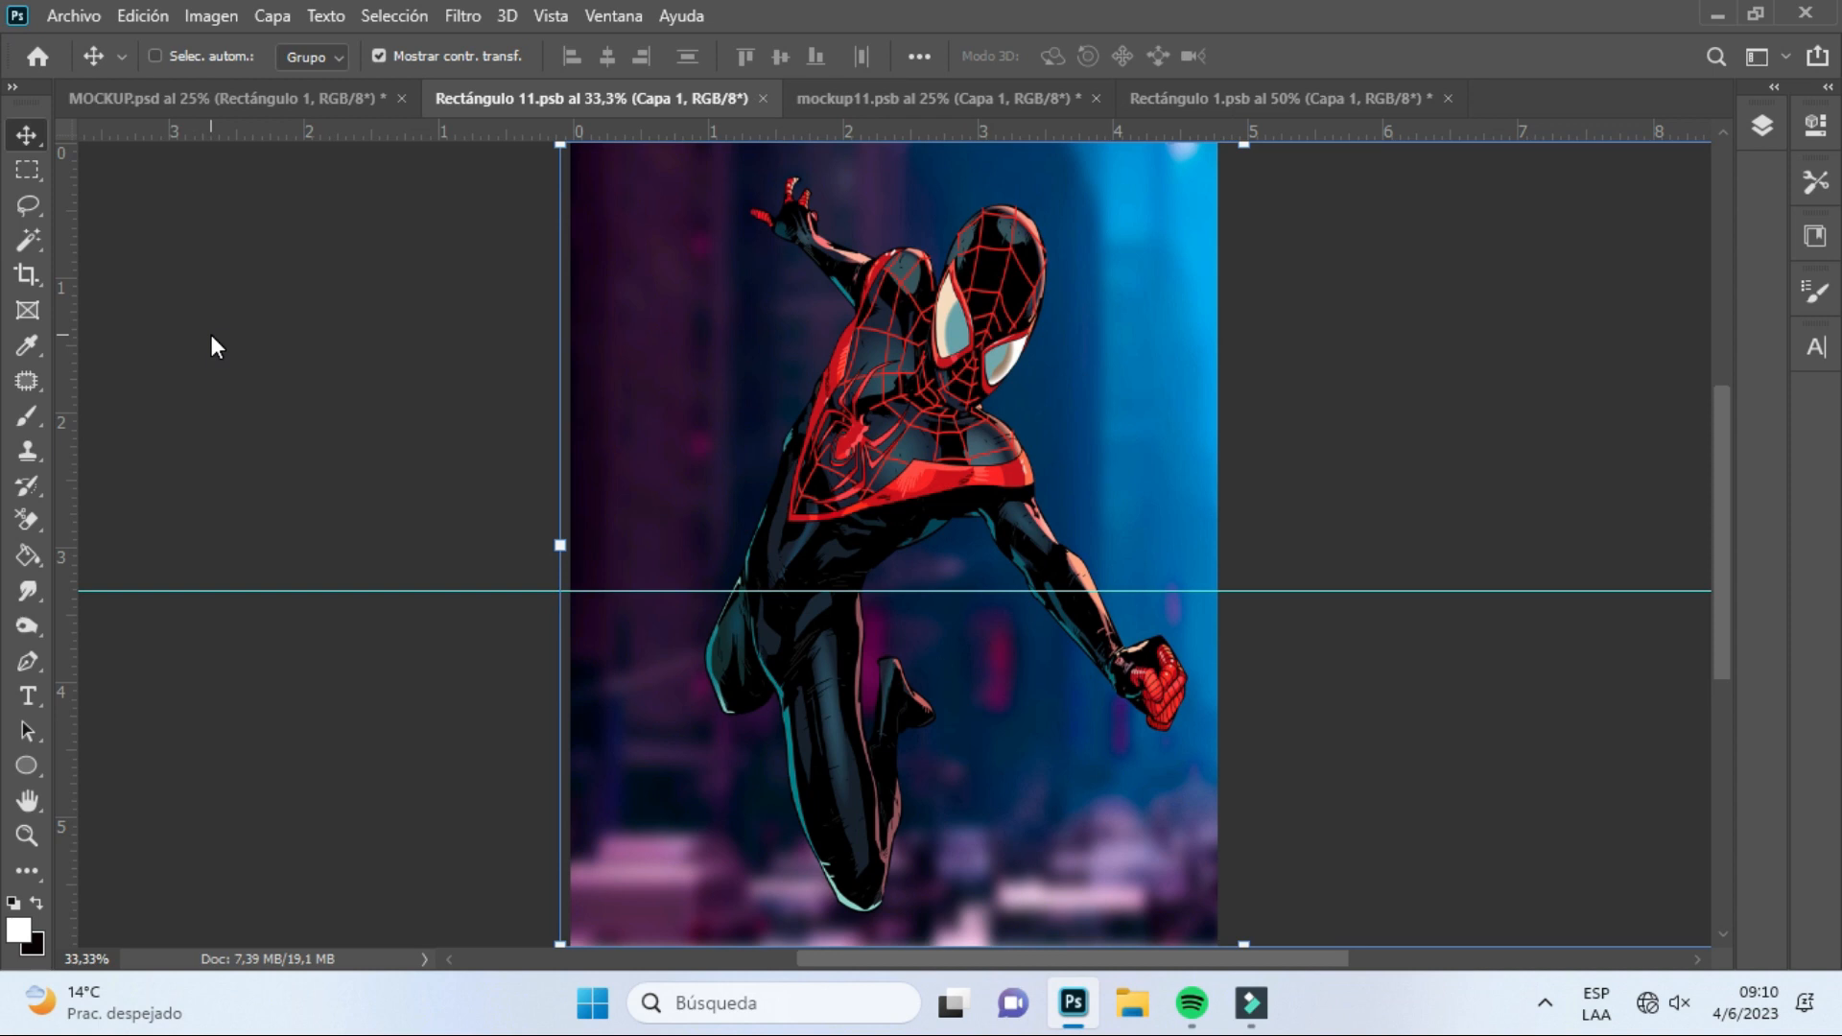
In mockup11.psb, scale the design to about 148%, position it so the Spider-Man logo side fills the canvas, and save
{"action": "left_click", "coordinate": [876, 99]}
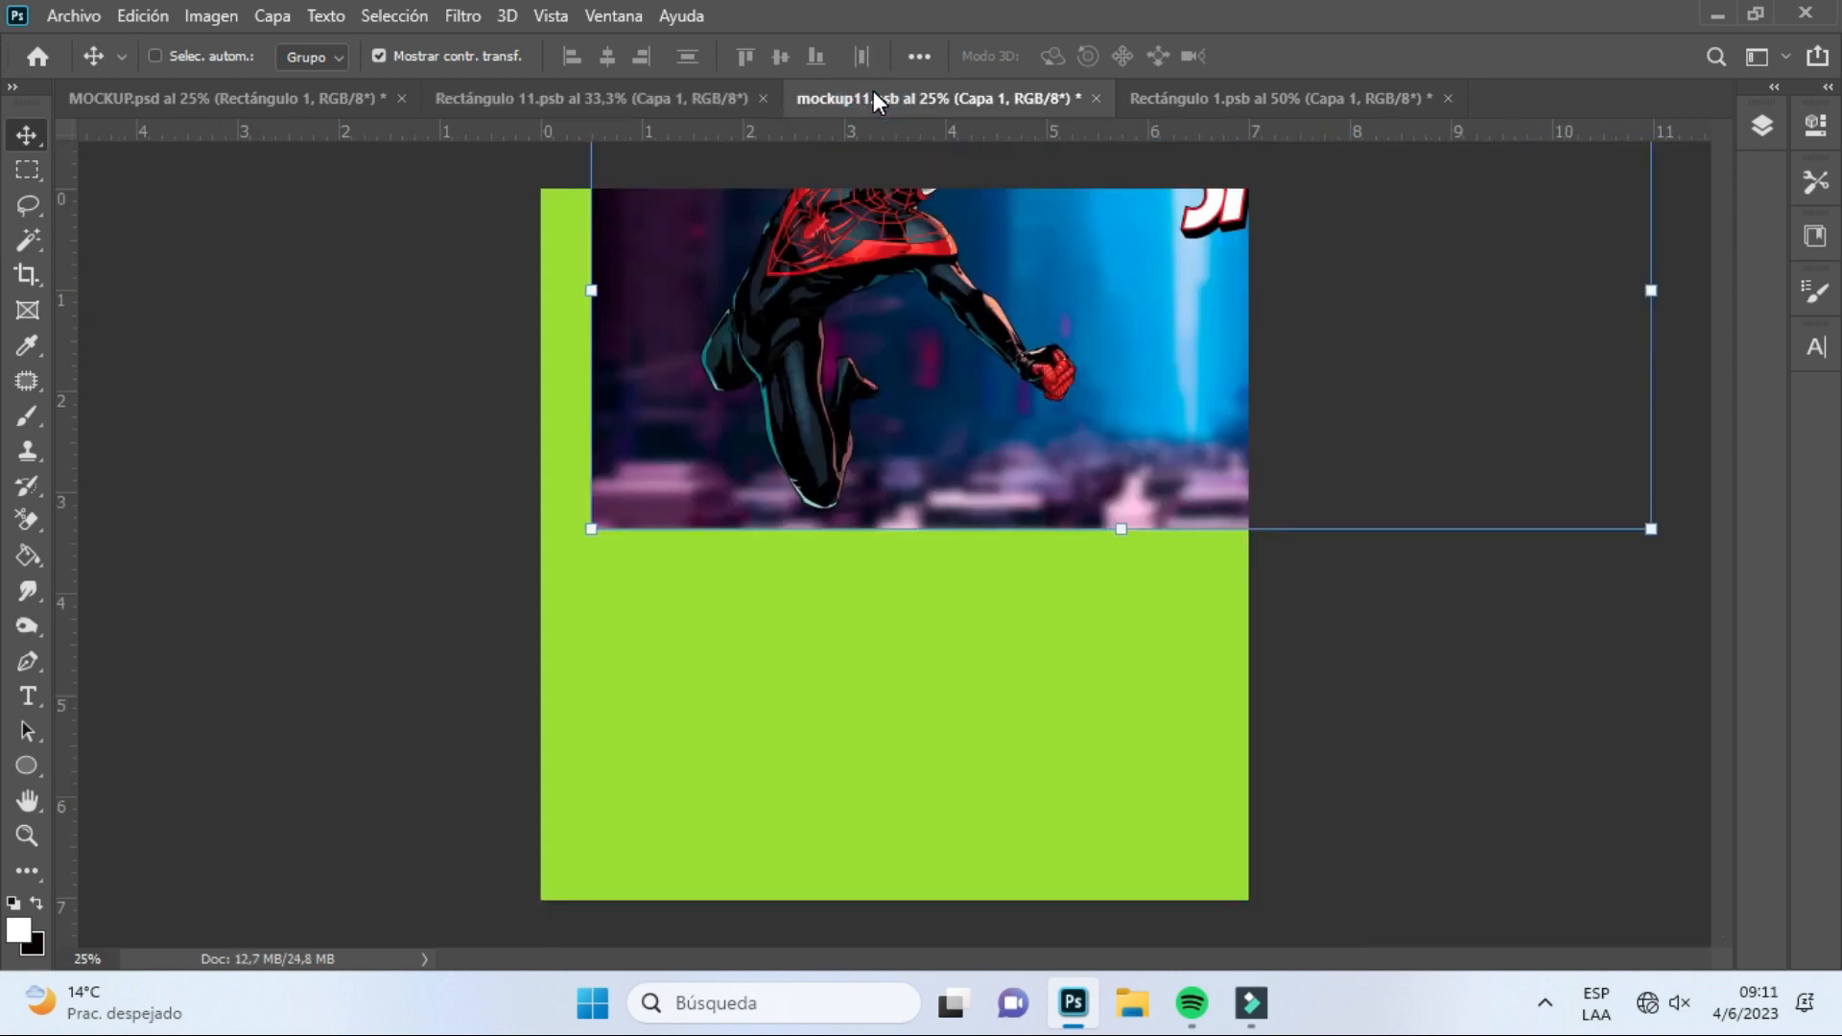
{"action": "left_click_drag", "start_coordinate": [929, 341], "coordinate": [484, 657]}
{"action": "left_click_drag", "start_coordinate": [653, 631], "coordinate": [700, 579]}
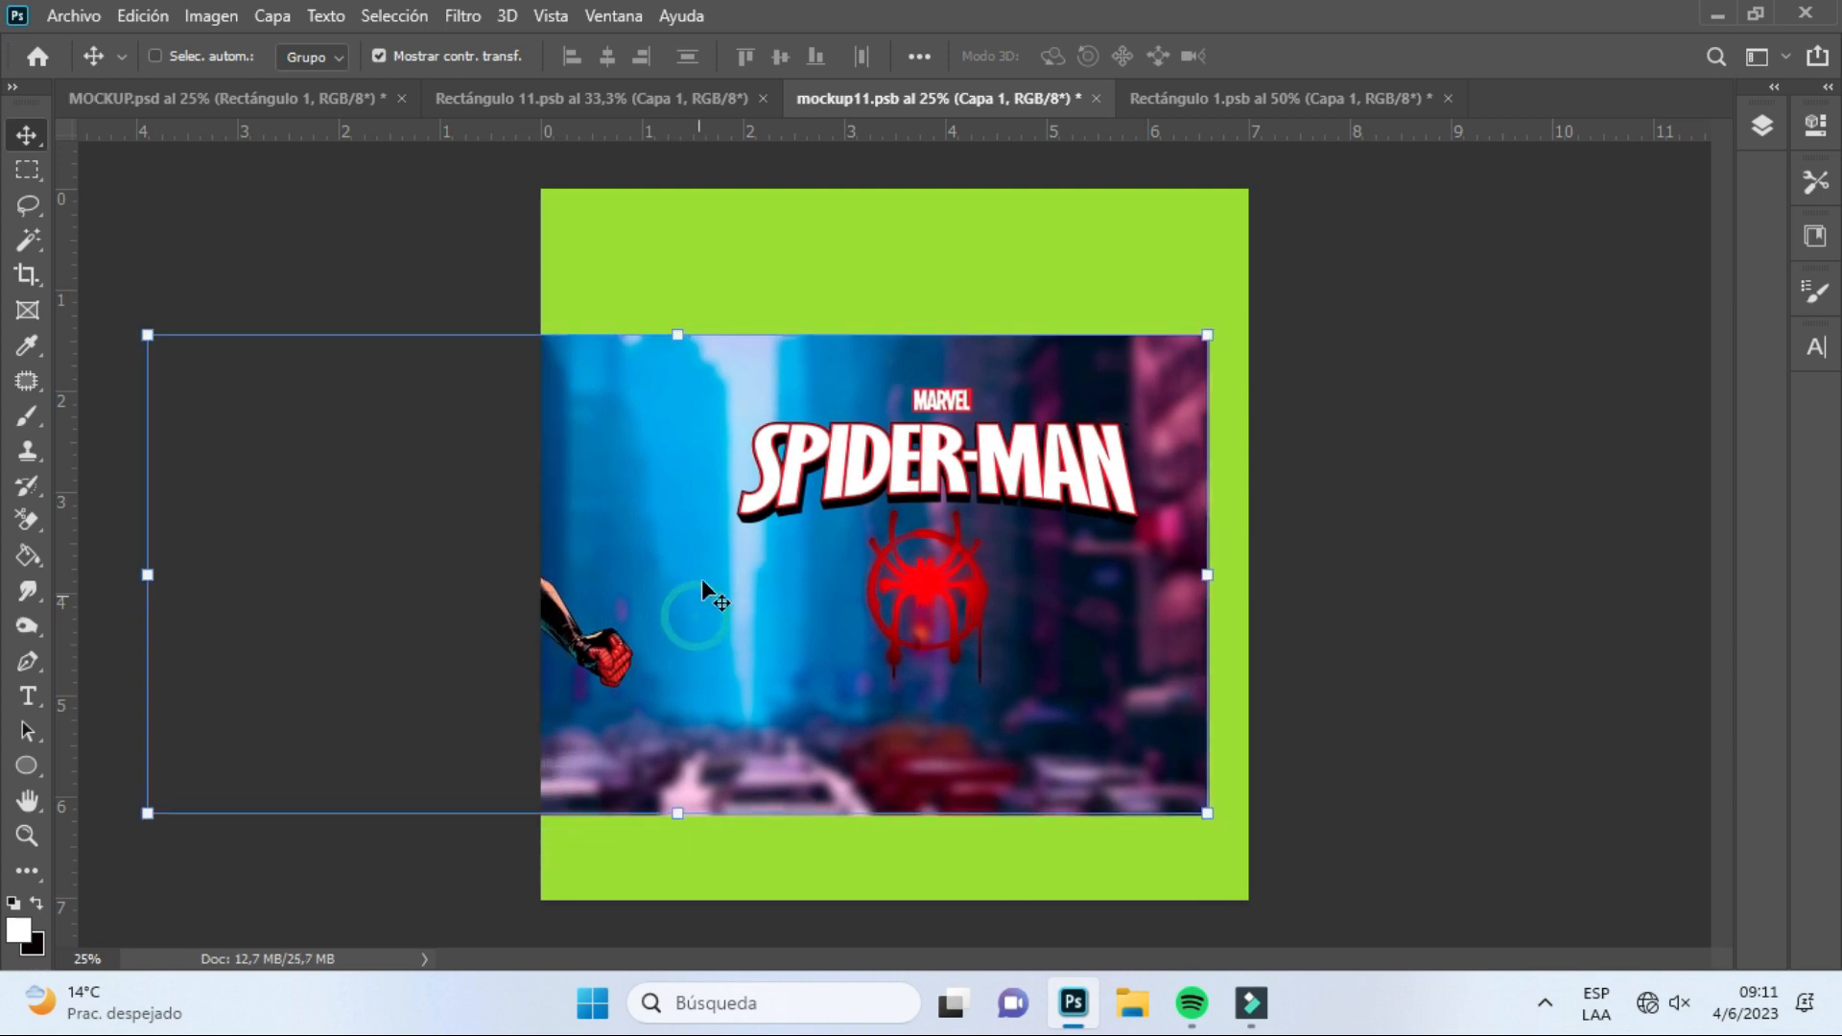
{"action": "left_click_drag", "start_coordinate": [683, 331], "coordinate": [662, 180]}
{"action": "left_click_drag", "start_coordinate": [677, 815], "coordinate": [677, 899]}
{"action": "left_click_drag", "start_coordinate": [975, 792], "coordinate": [796, 804]}
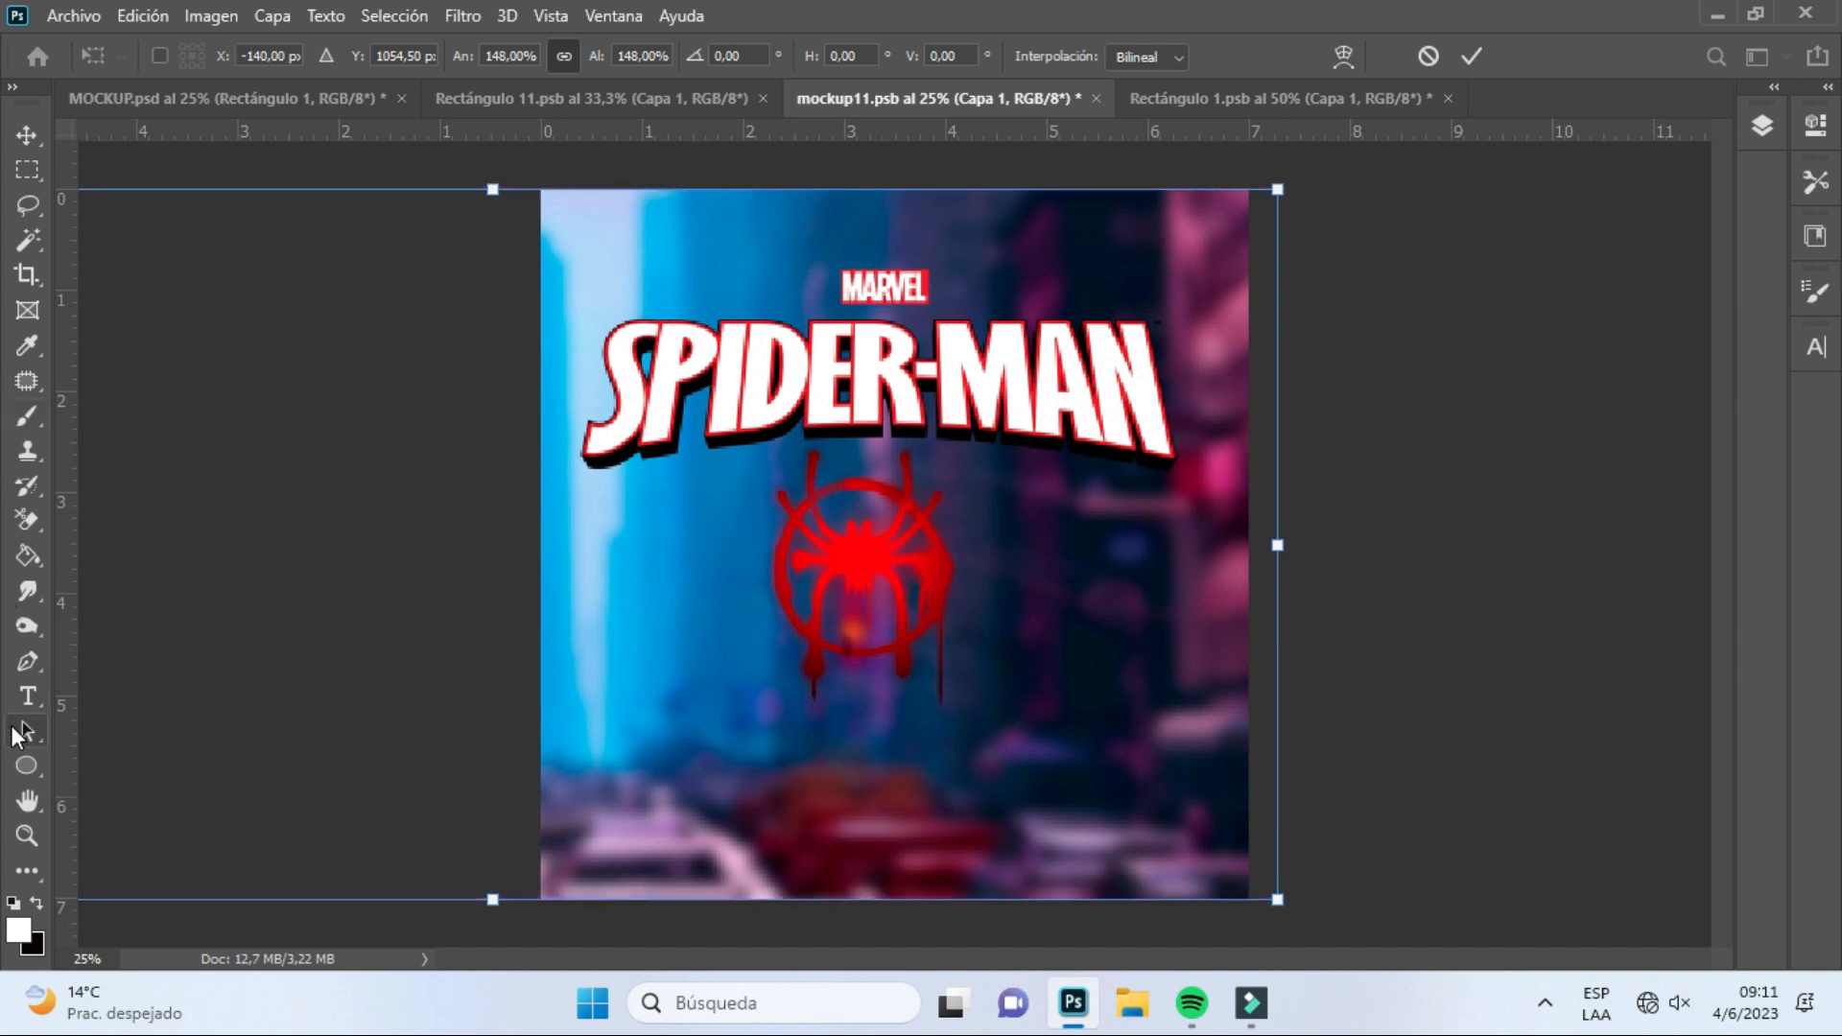
{"action": "left_click", "coordinate": [25, 734]}
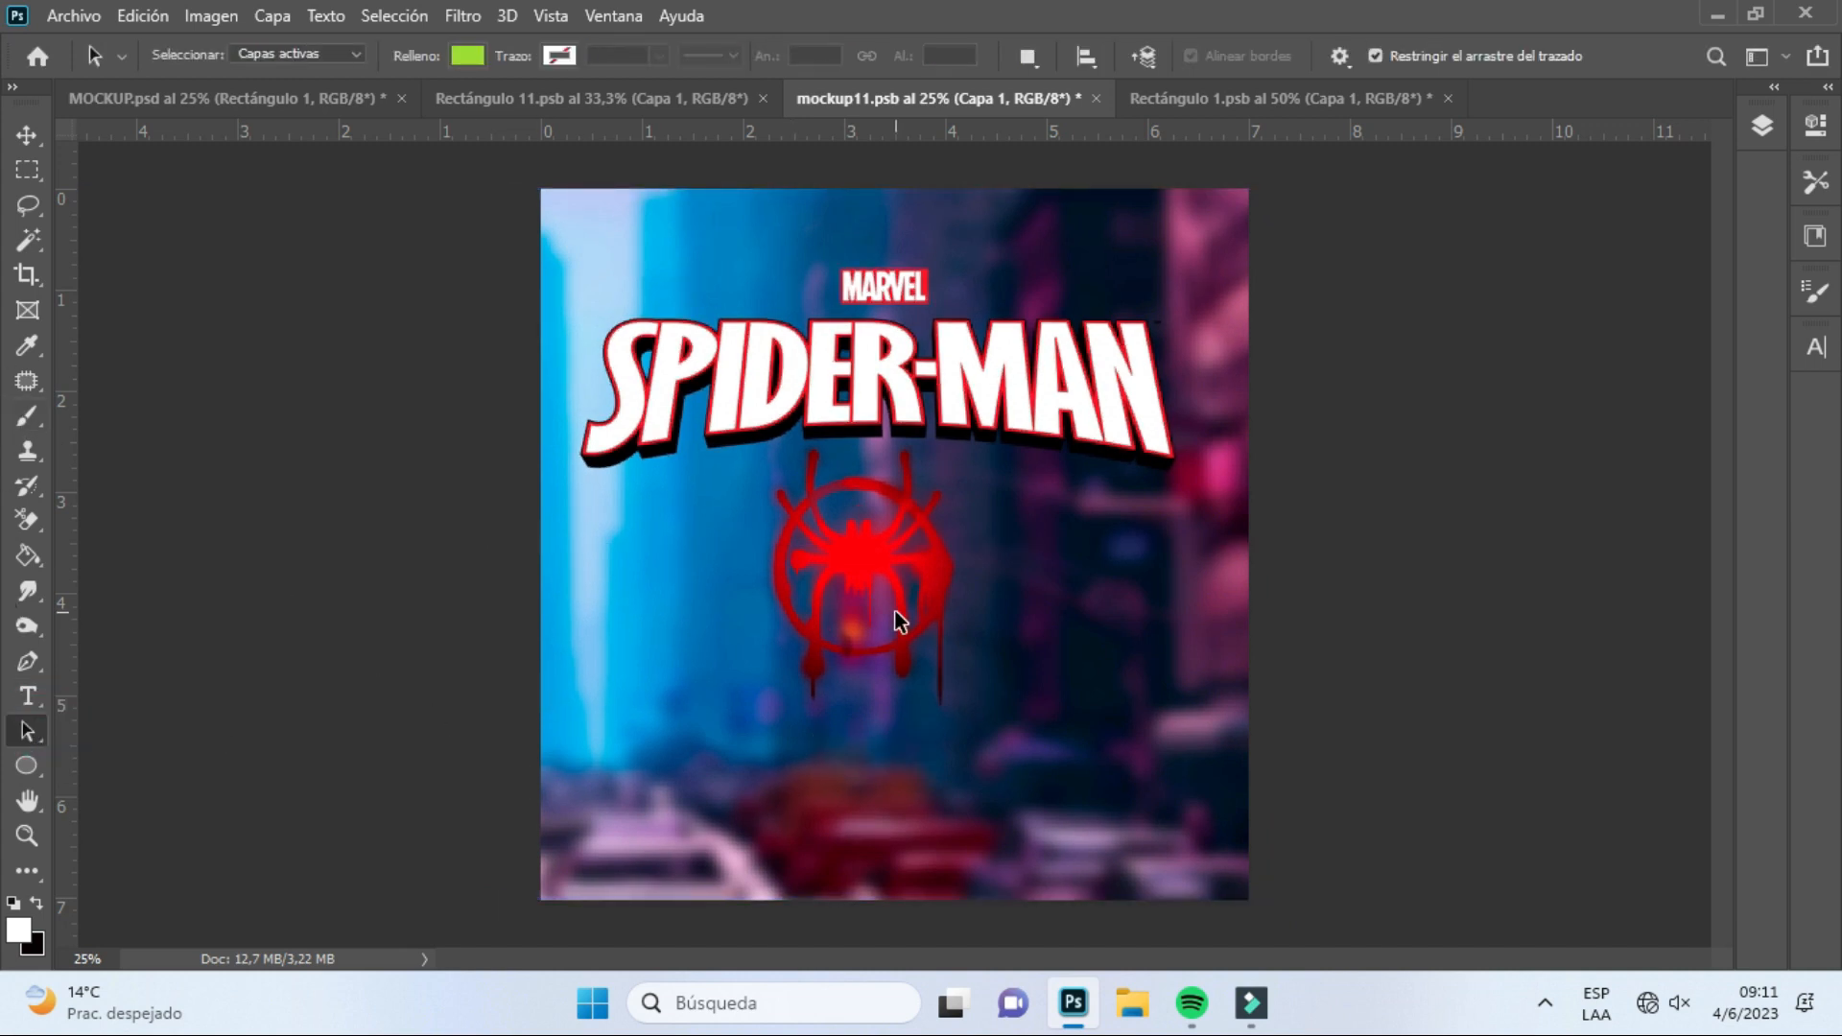
{"action": "left_click", "coordinate": [69, 9]}
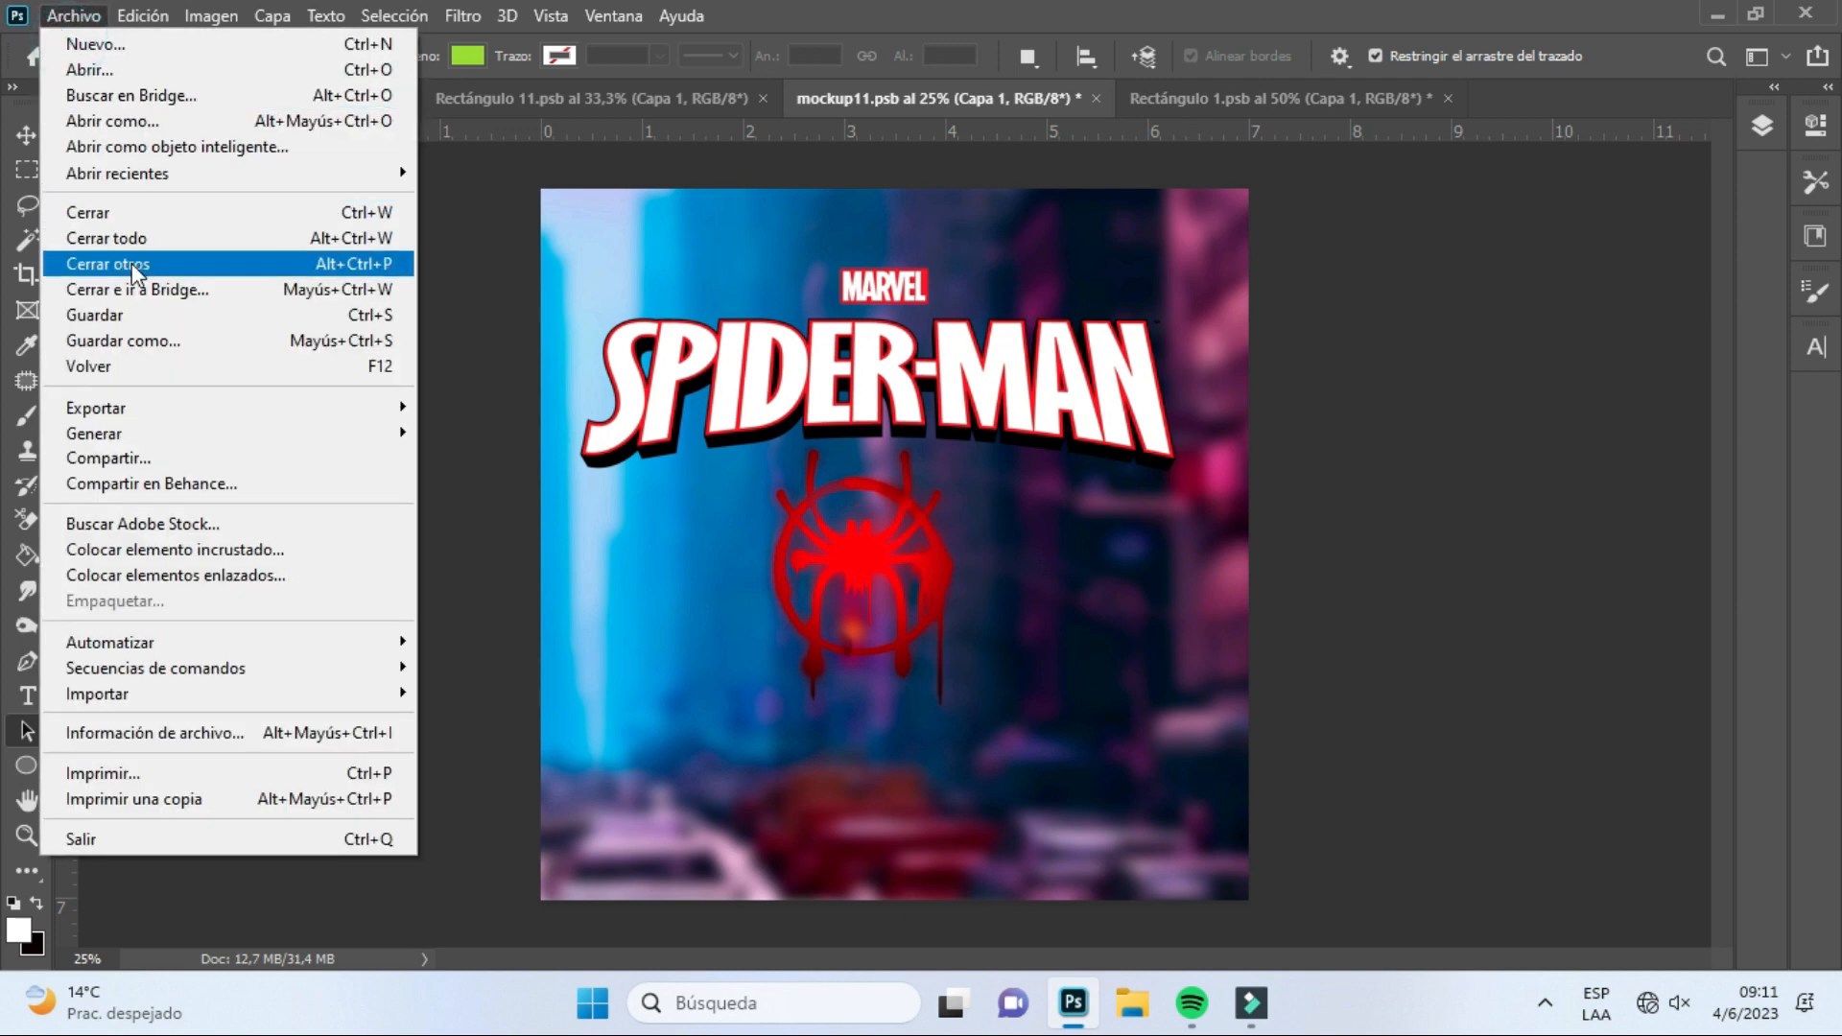
{"action": "left_click", "coordinate": [102, 325]}
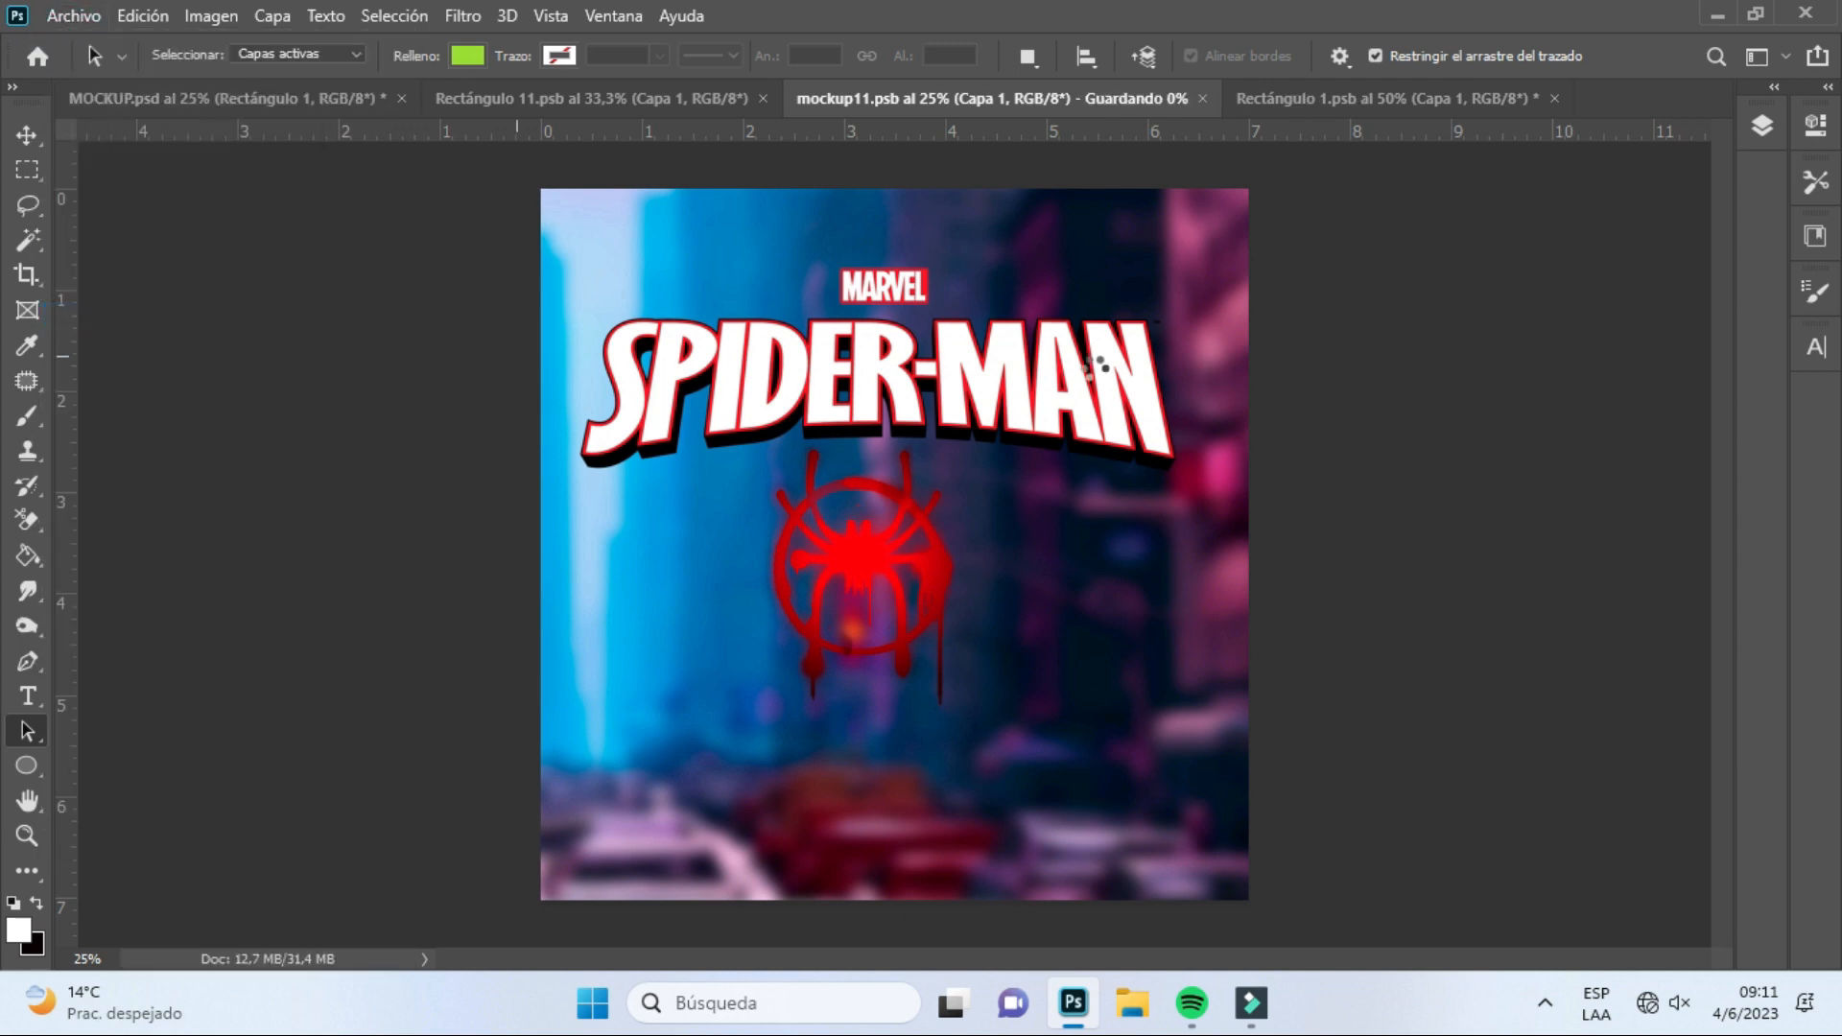
In Rectángulo 1.psb, scale the Spider-Man design layer down to about 61.5% so the whole artwork fits the canvas
{"action": "left_click", "coordinate": [1319, 98]}
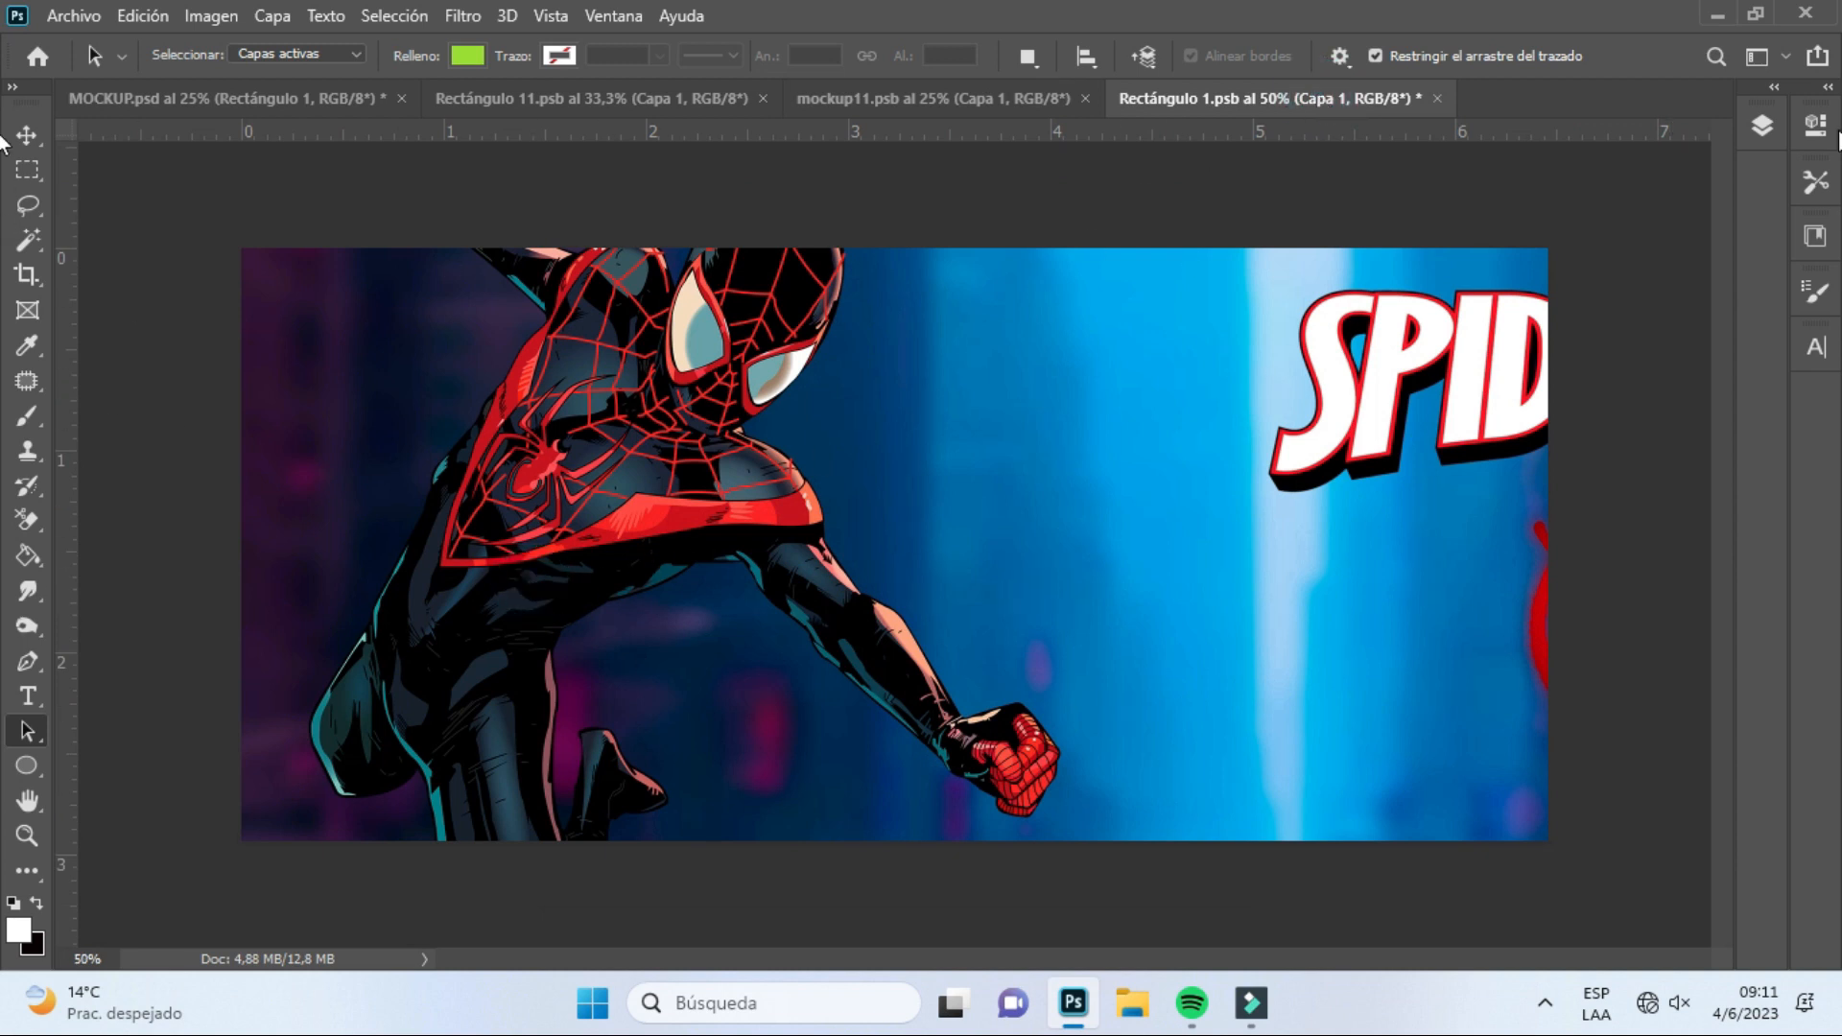
{"action": "left_click", "coordinate": [1760, 125]}
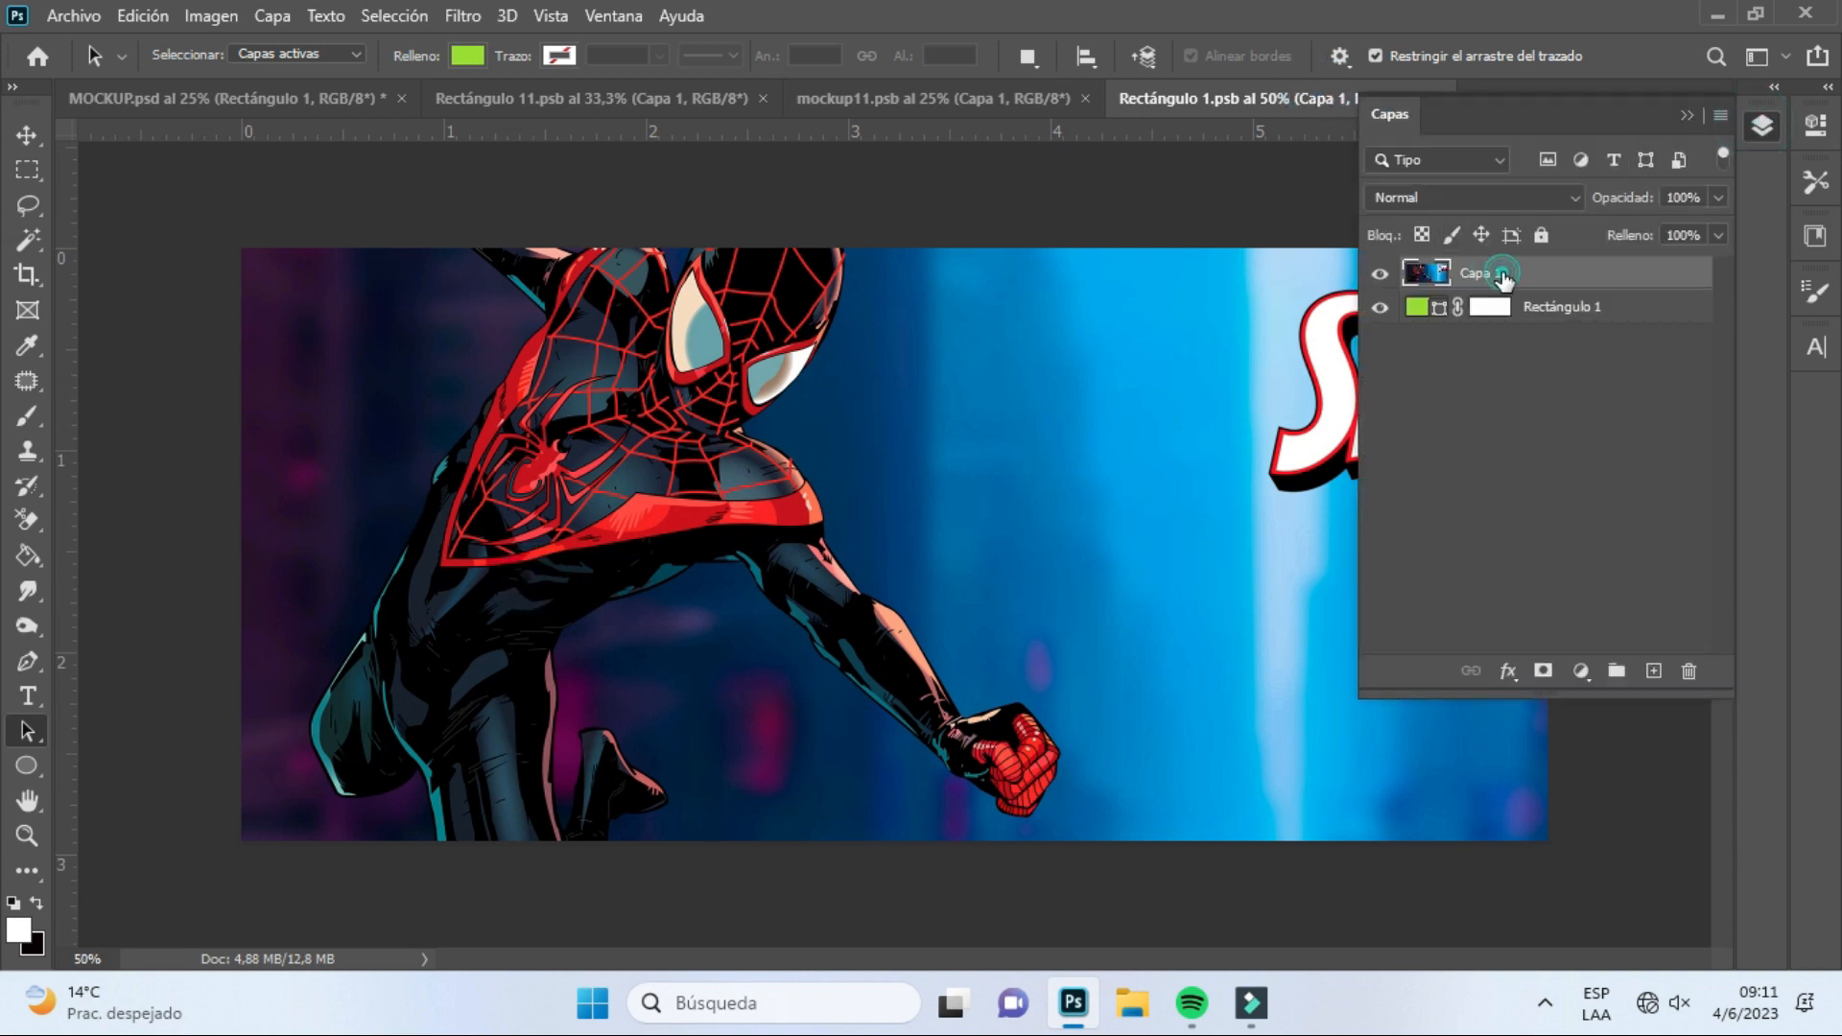
{"action": "left_click", "coordinate": [17, 138]}
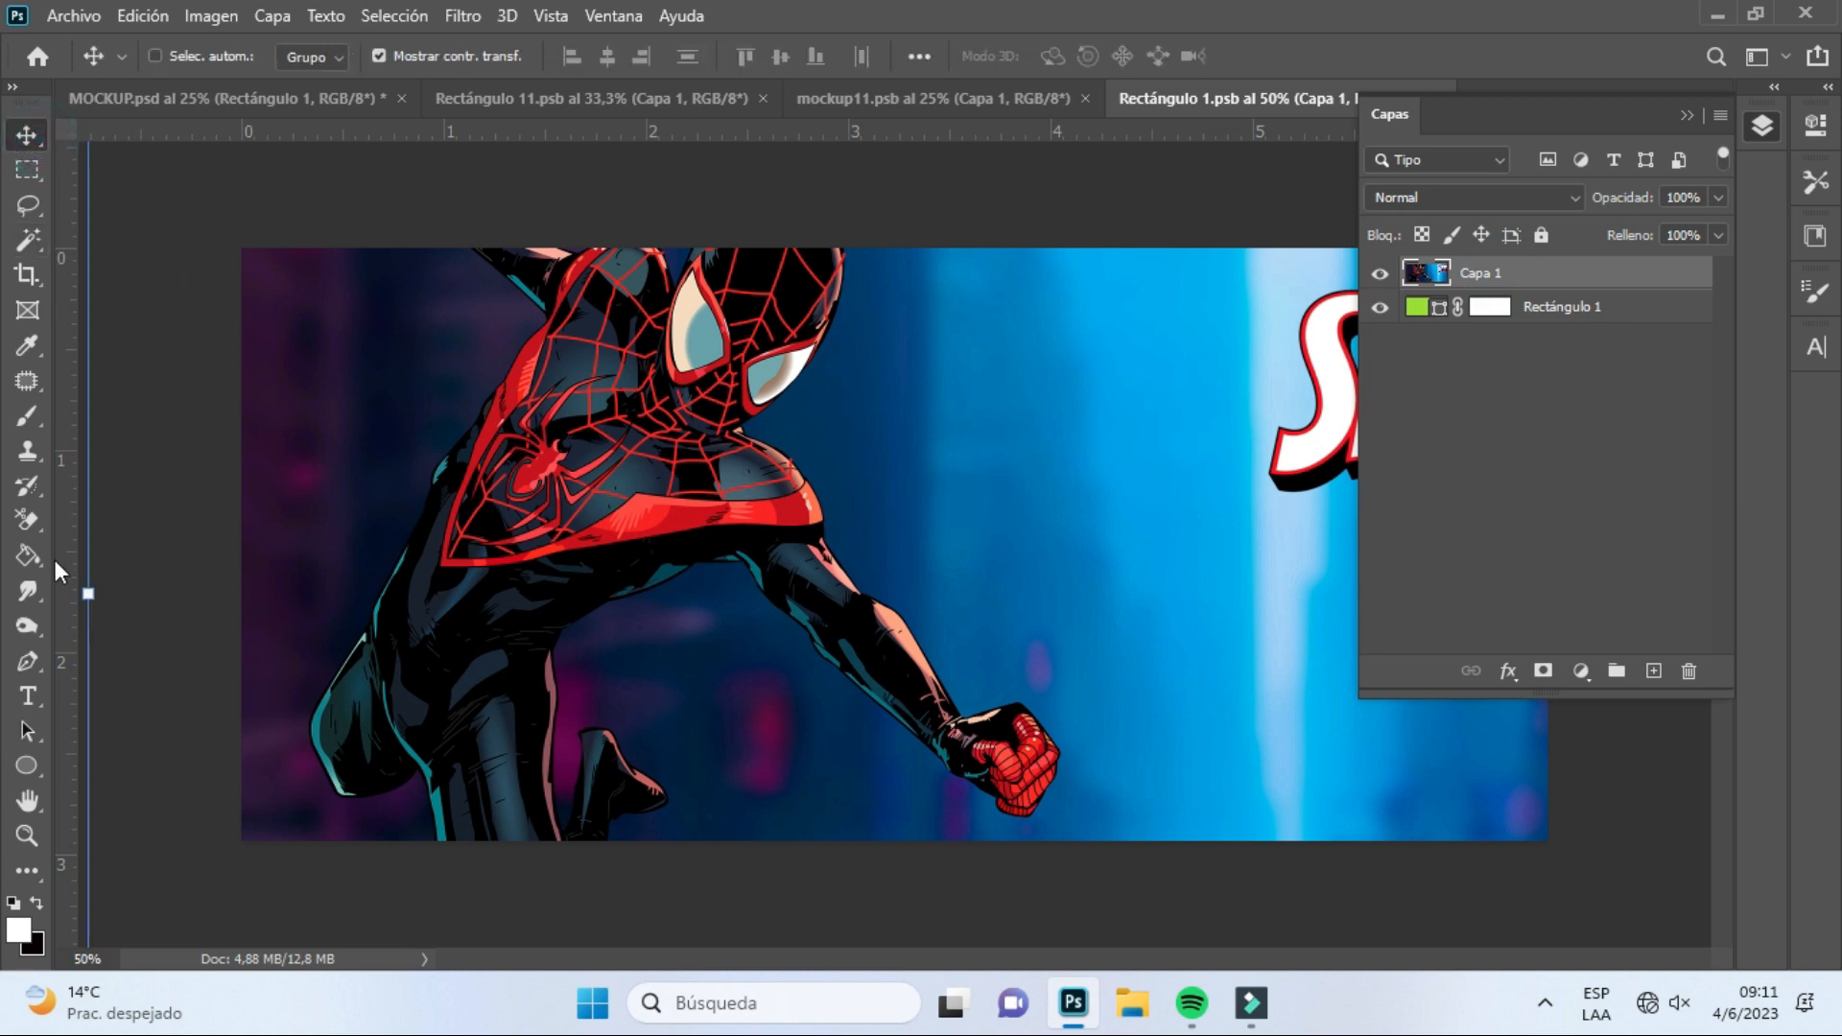
{"action": "left_click_drag", "start_coordinate": [86, 595], "coordinate": [228, 596]}
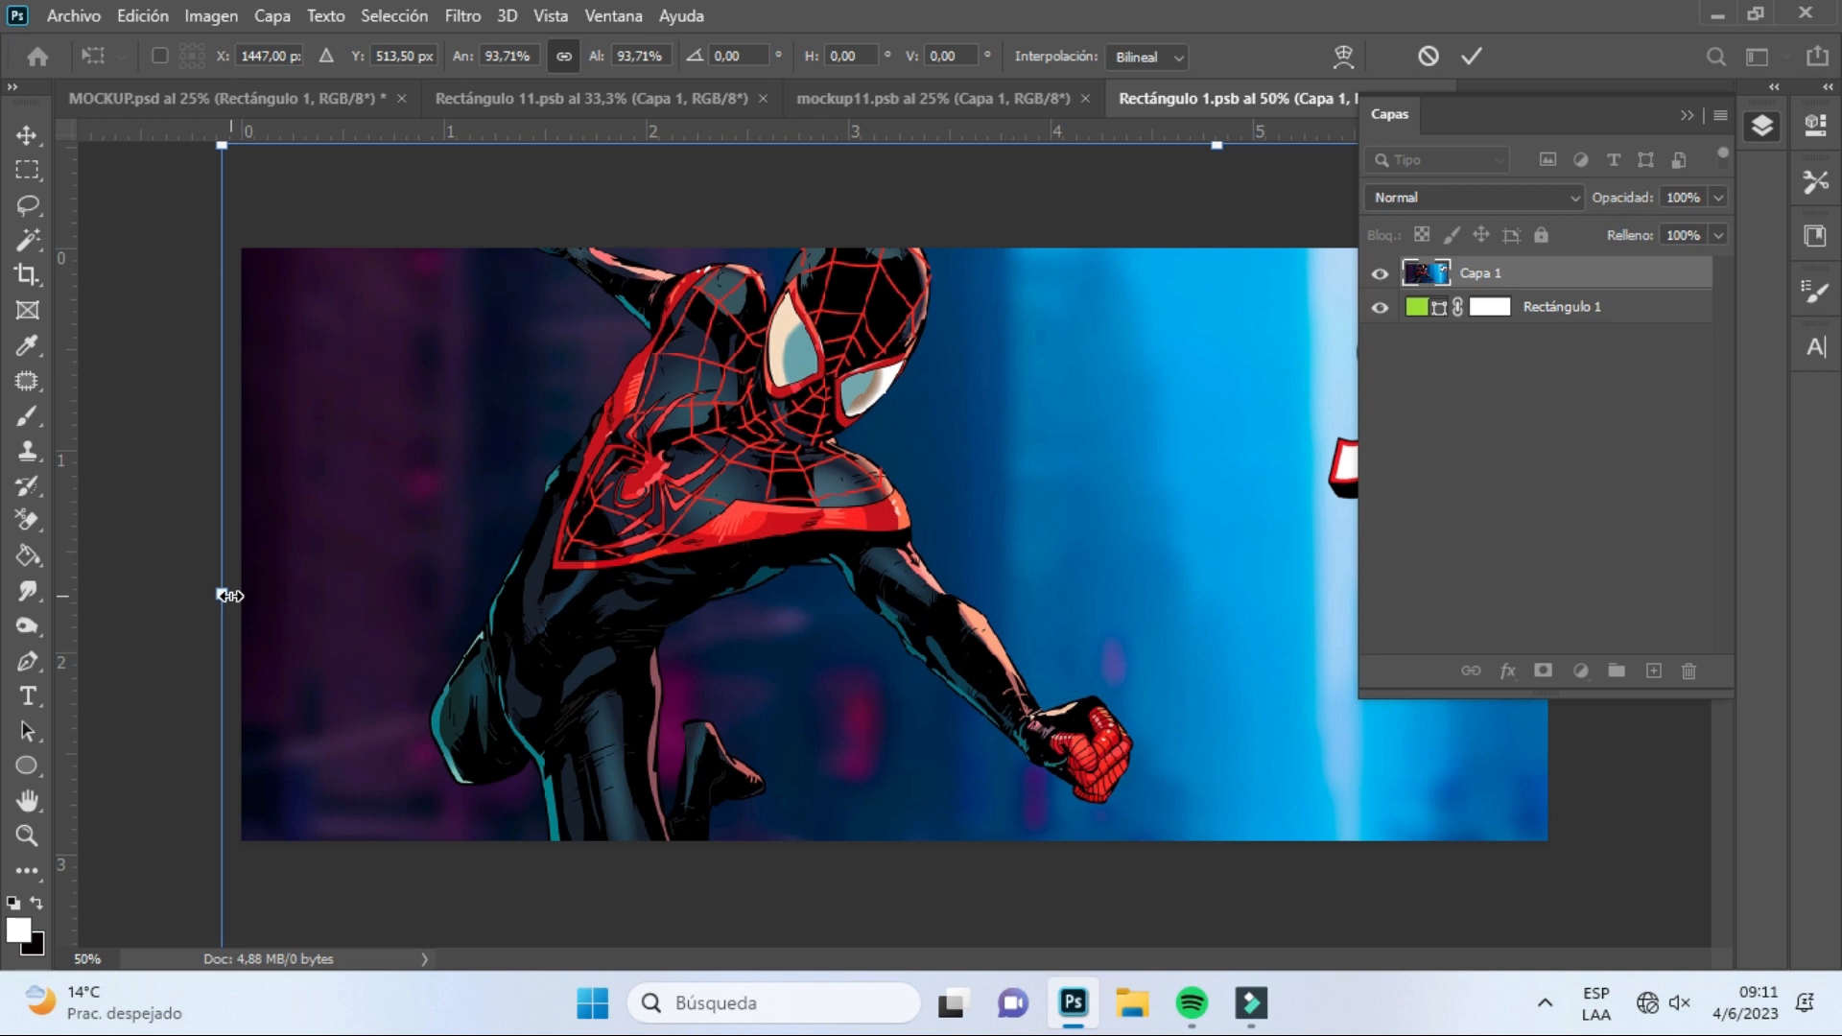
{"action": "left_click_drag", "start_coordinate": [230, 595], "coordinate": [232, 488]}
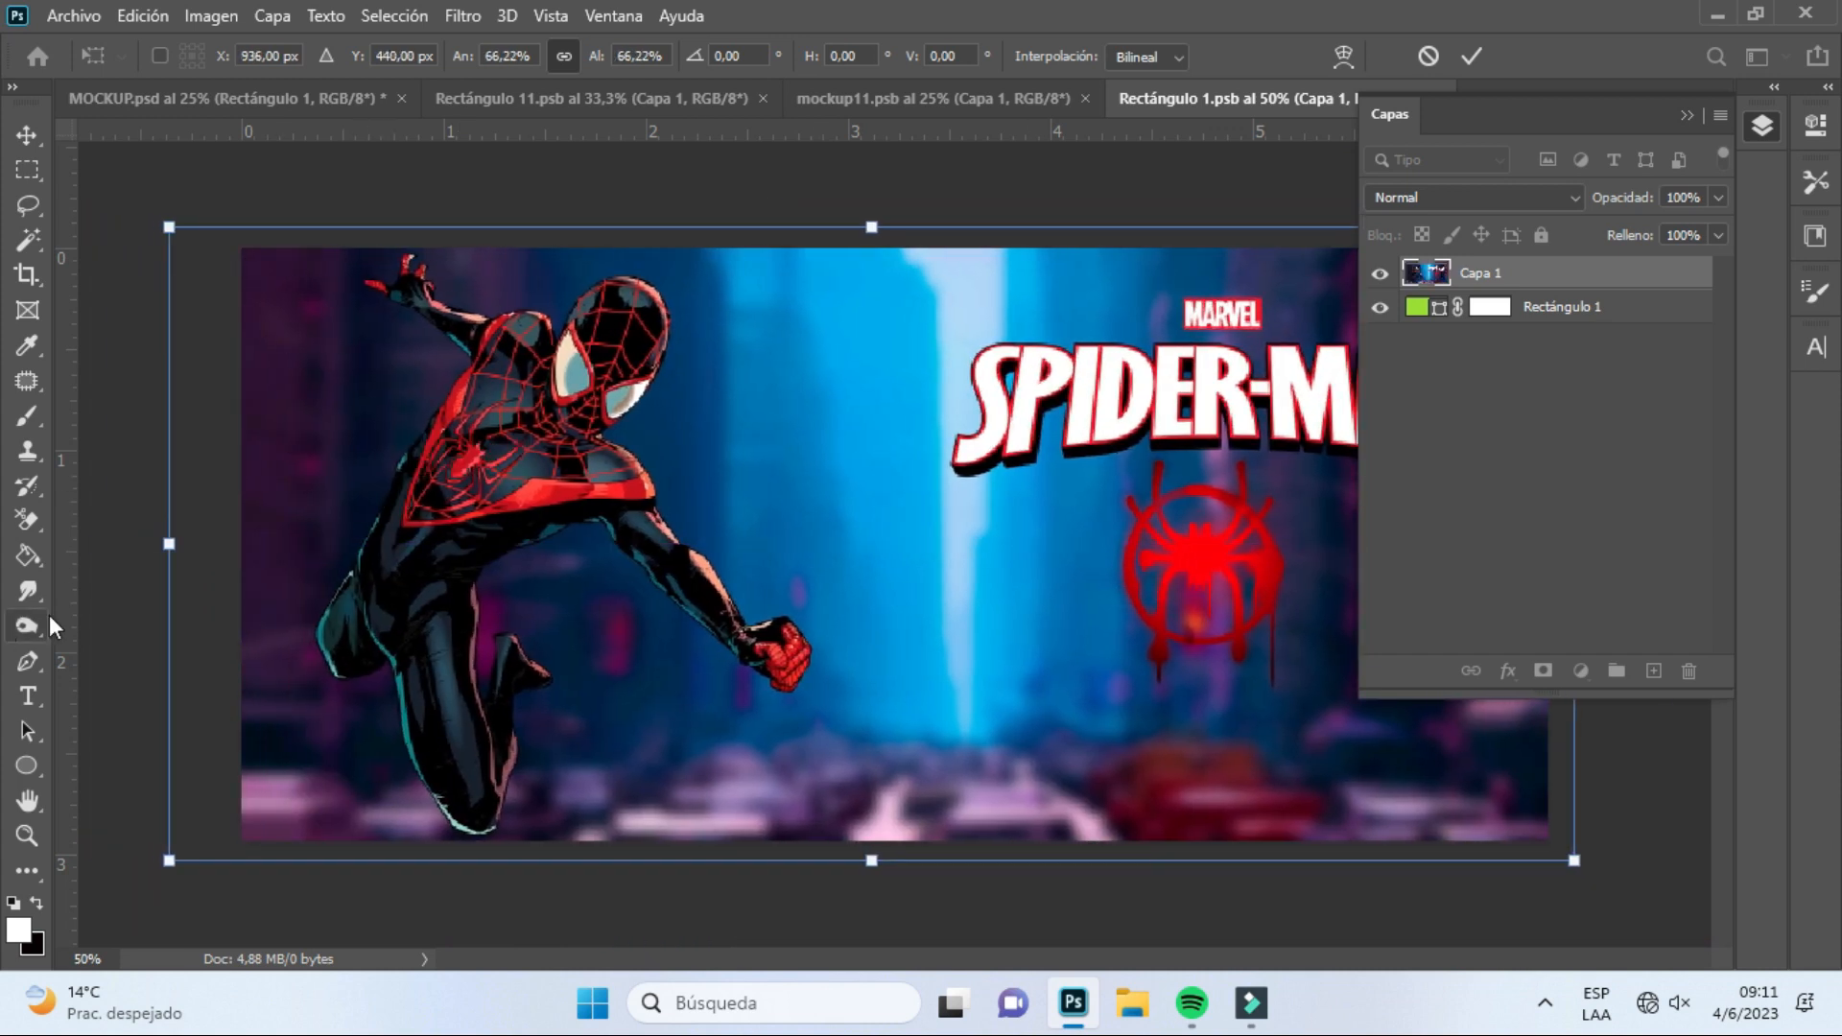
{"action": "left_click_drag", "start_coordinate": [169, 543], "coordinate": [241, 543]}
{"action": "left_click", "coordinate": [1685, 116]}
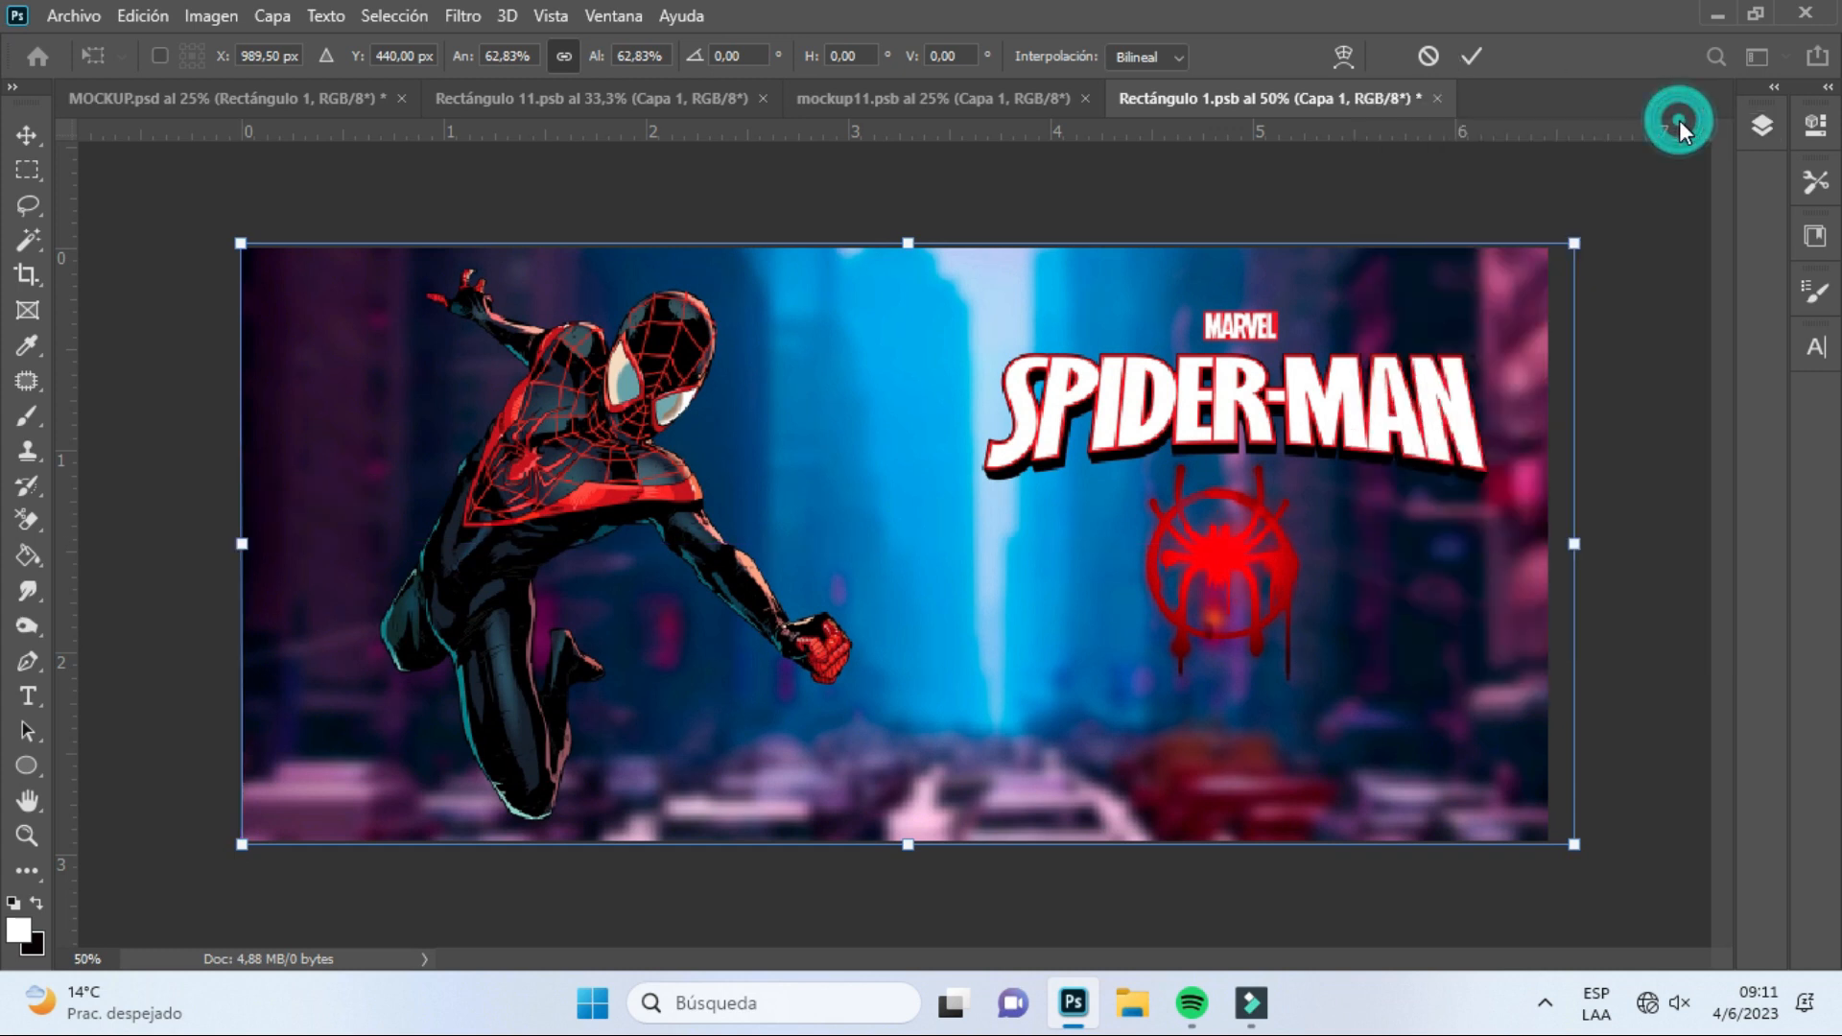
{"action": "left_click_drag", "start_coordinate": [1576, 548], "coordinate": [1548, 543]}
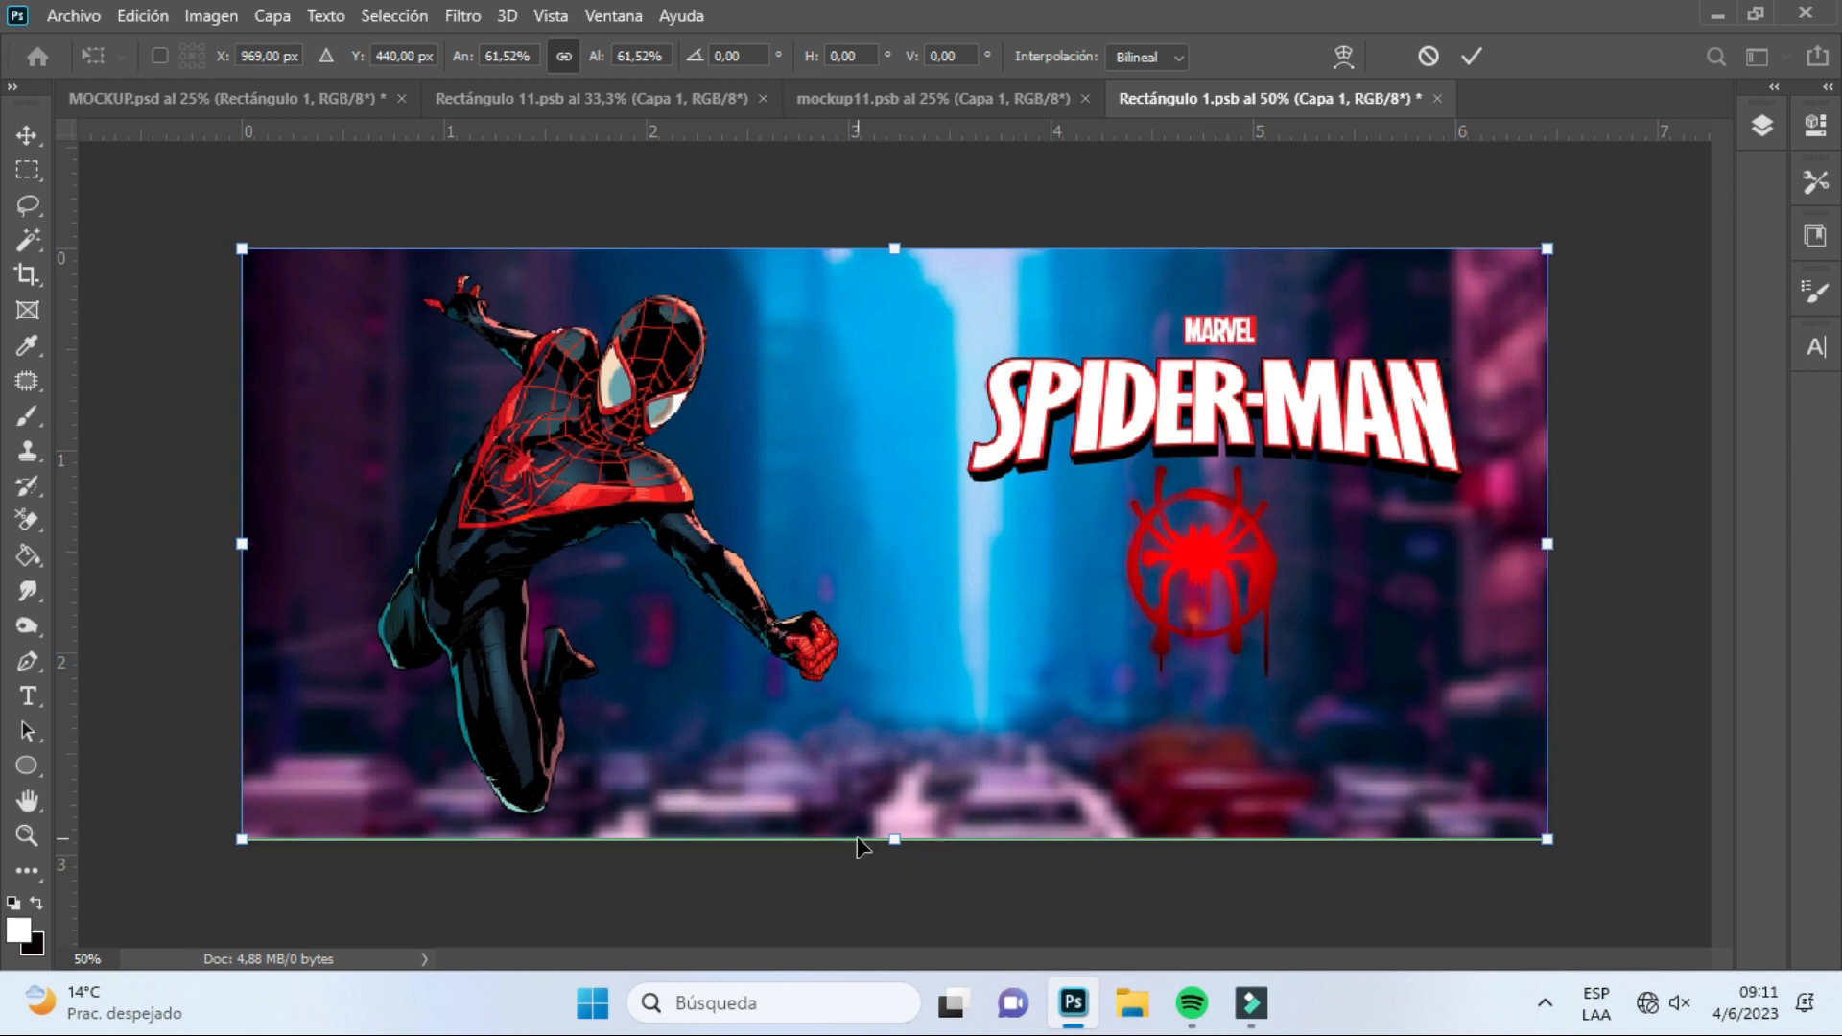
{"action": "left_click_drag", "start_coordinate": [892, 841], "coordinate": [896, 853]}
{"action": "left_click", "coordinate": [1471, 56]}
Enlarge the design slightly to about 102.5% so it overlaps the canvas edges, and save Rectángulo 1.psb
{"action": "left_click_drag", "start_coordinate": [901, 263], "coordinate": [905, 245]}
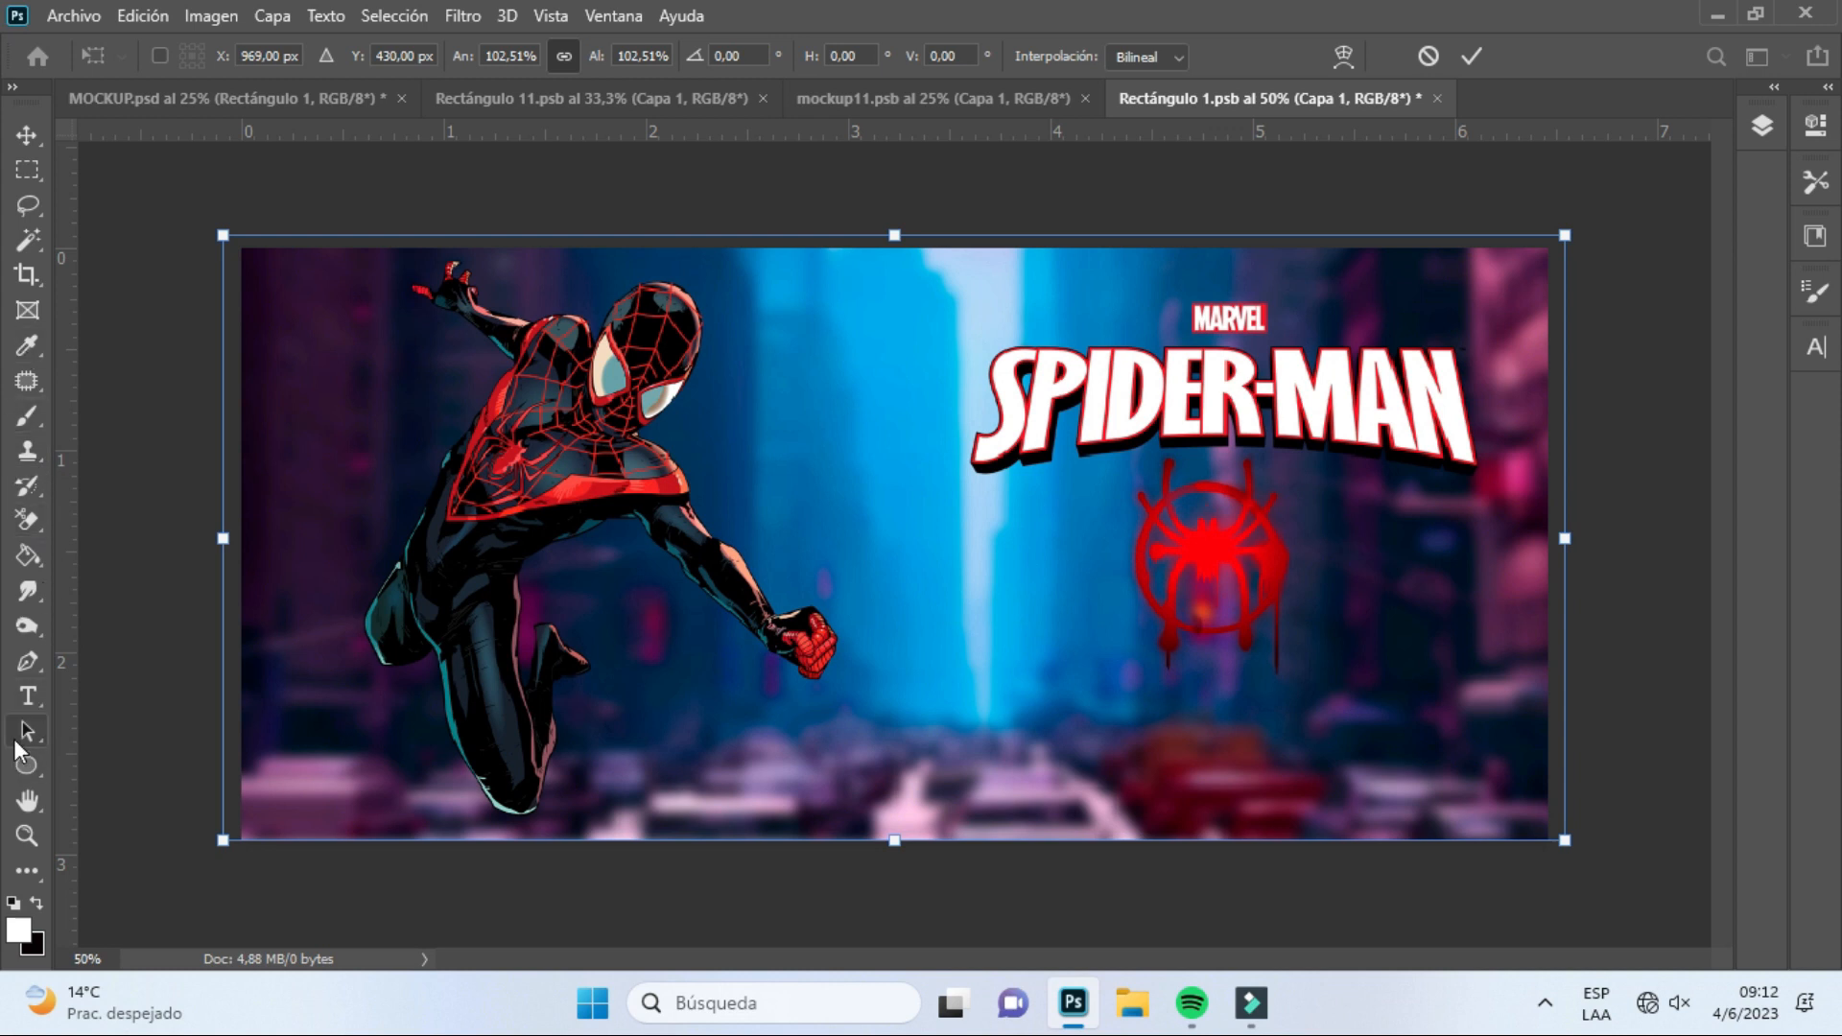
{"action": "left_click", "coordinate": [26, 732]}
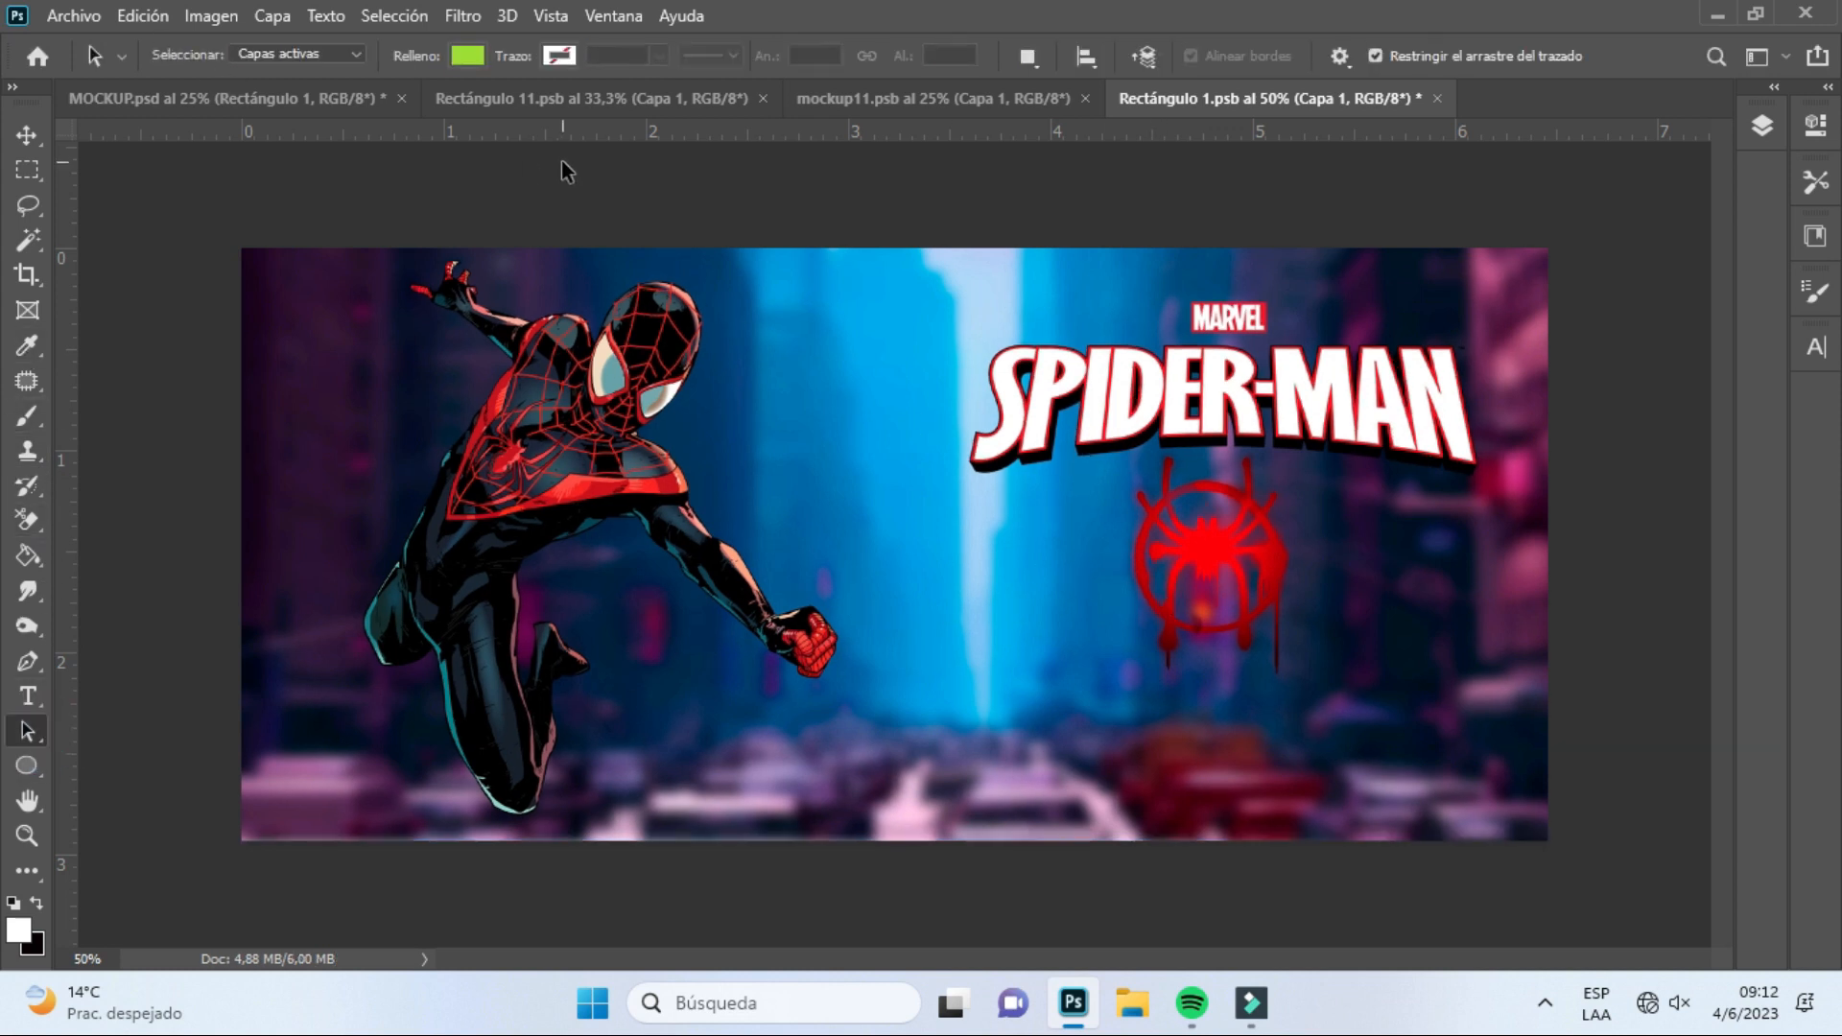
{"action": "left_click", "coordinate": [84, 16]}
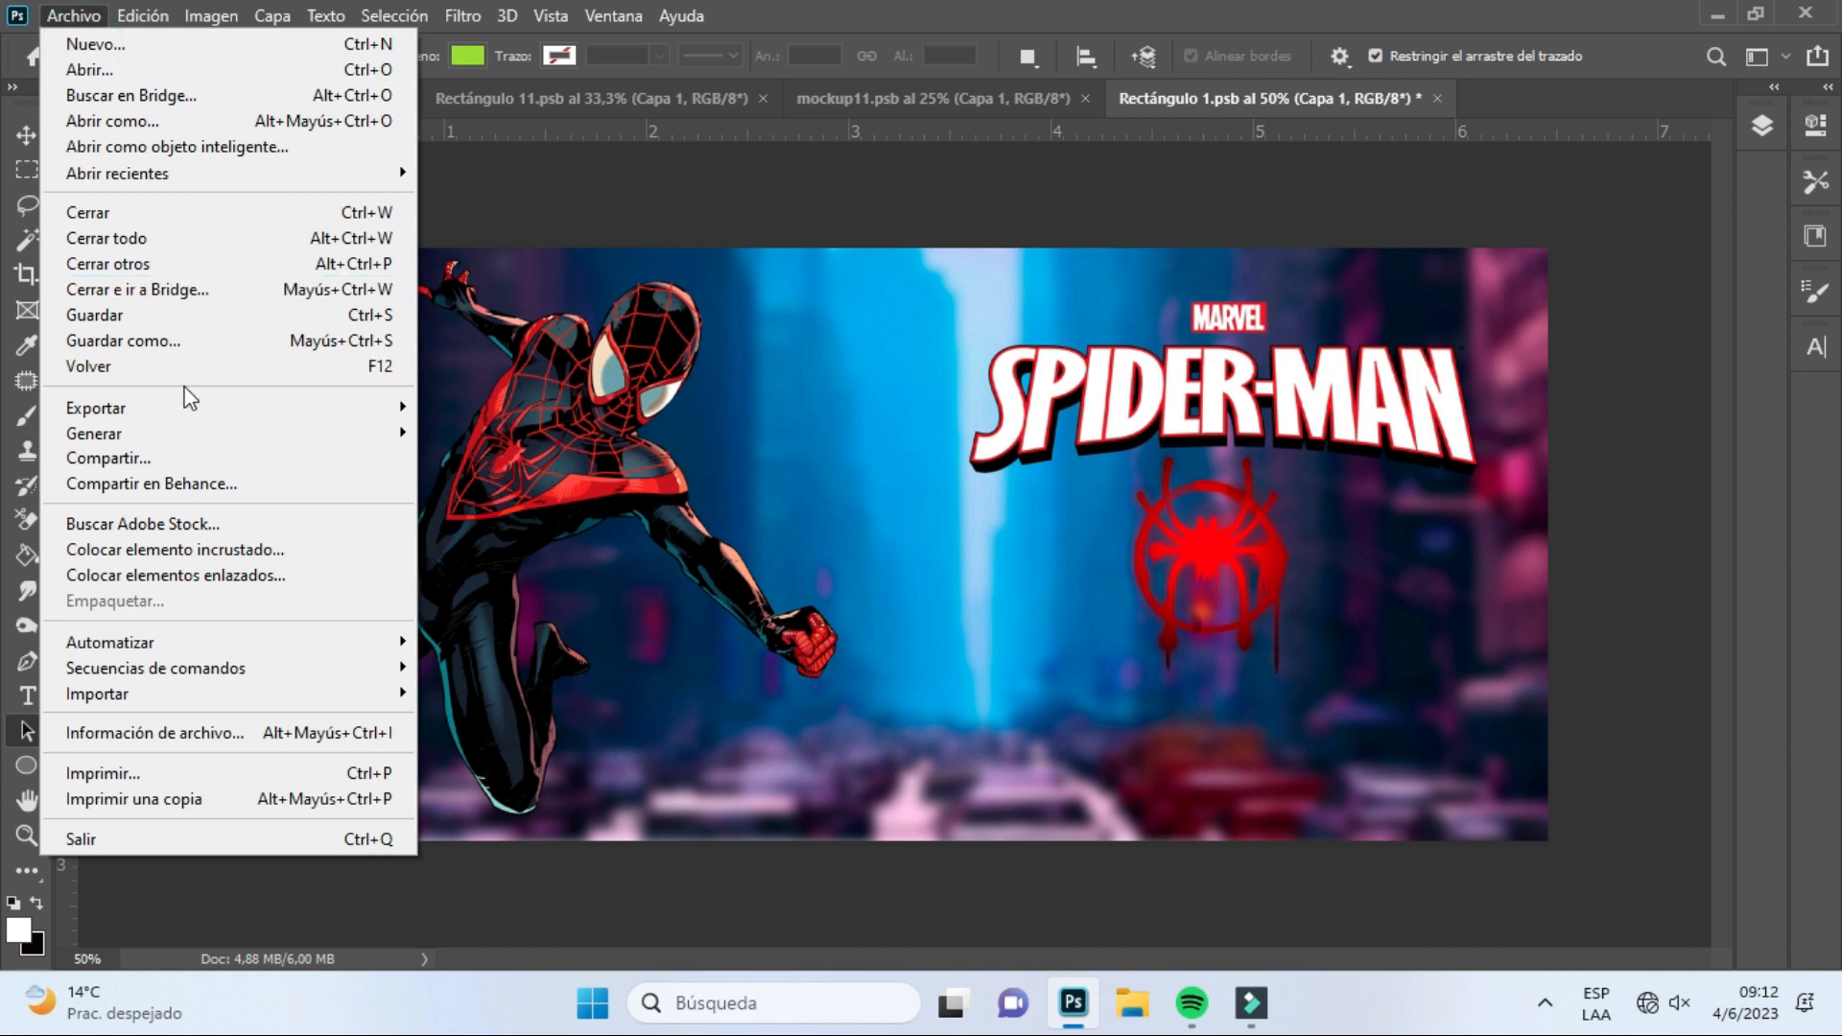
{"action": "left_click", "coordinate": [117, 321]}
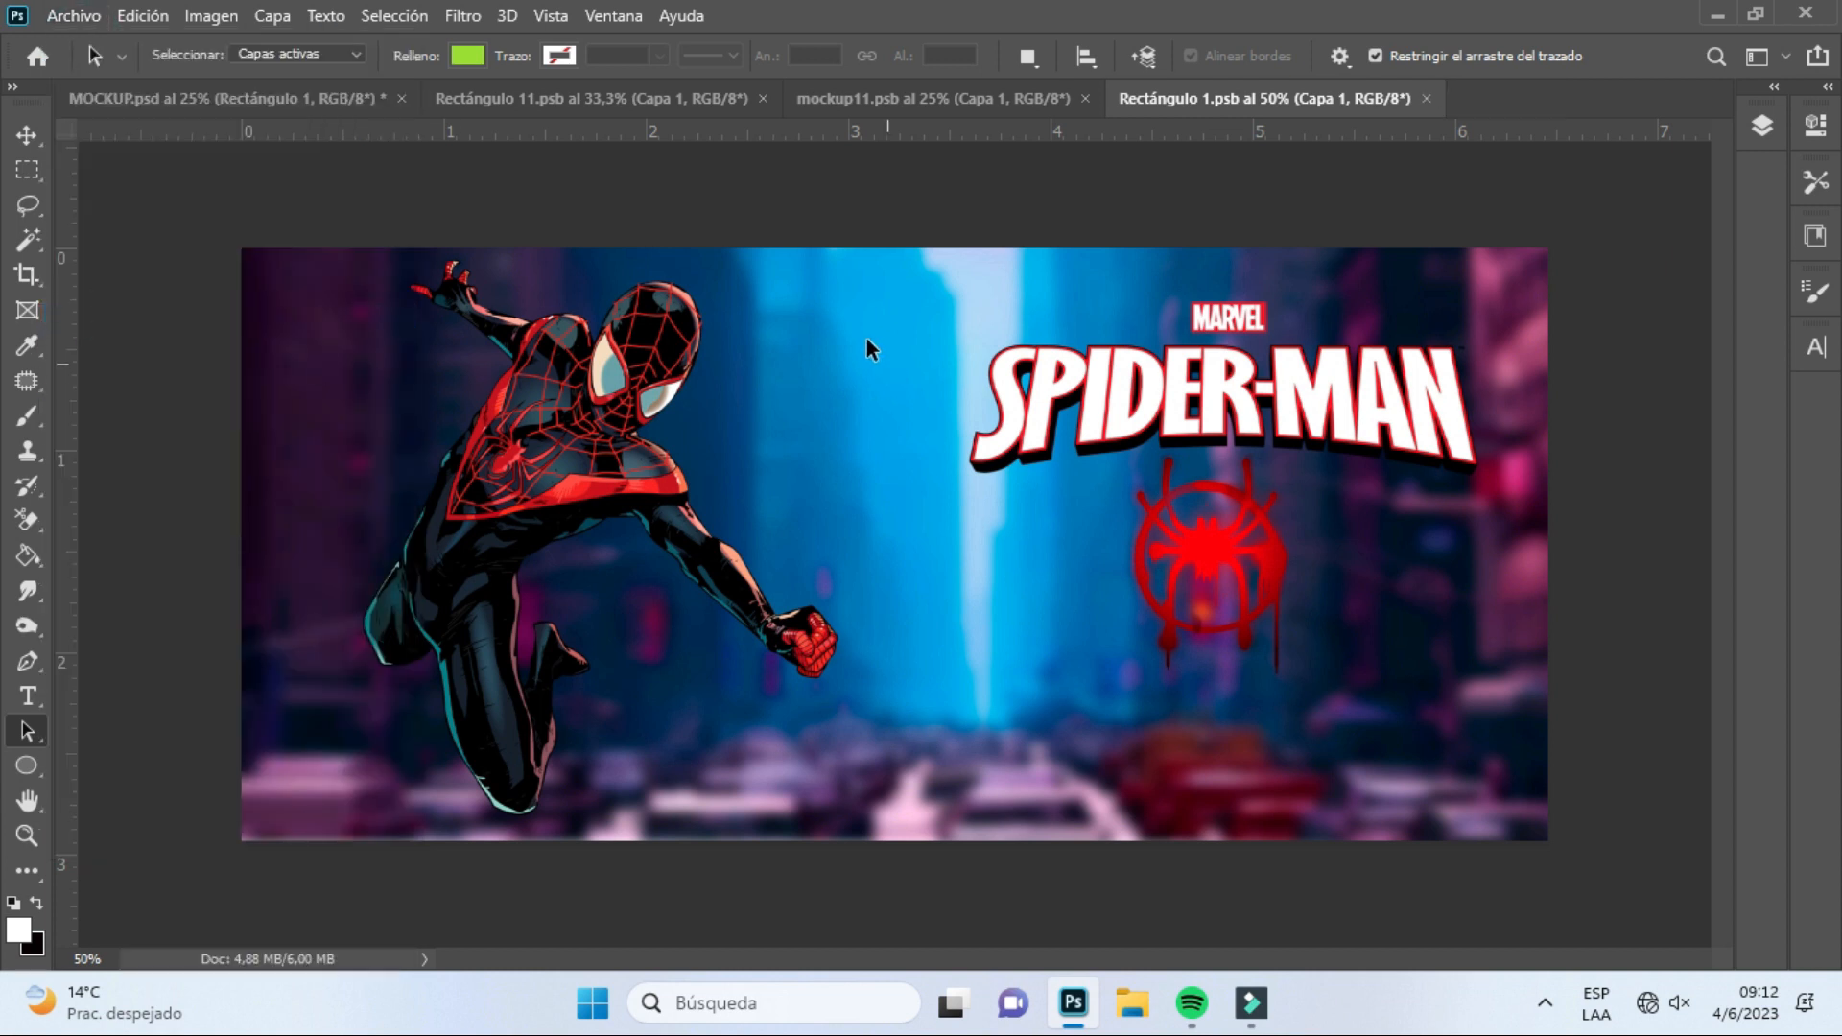
Return to MOCKUP.psd and open the COLOR CAMBIAR layer's fill colour for editing with a red hue
{"action": "left_click", "coordinate": [554, 96]}
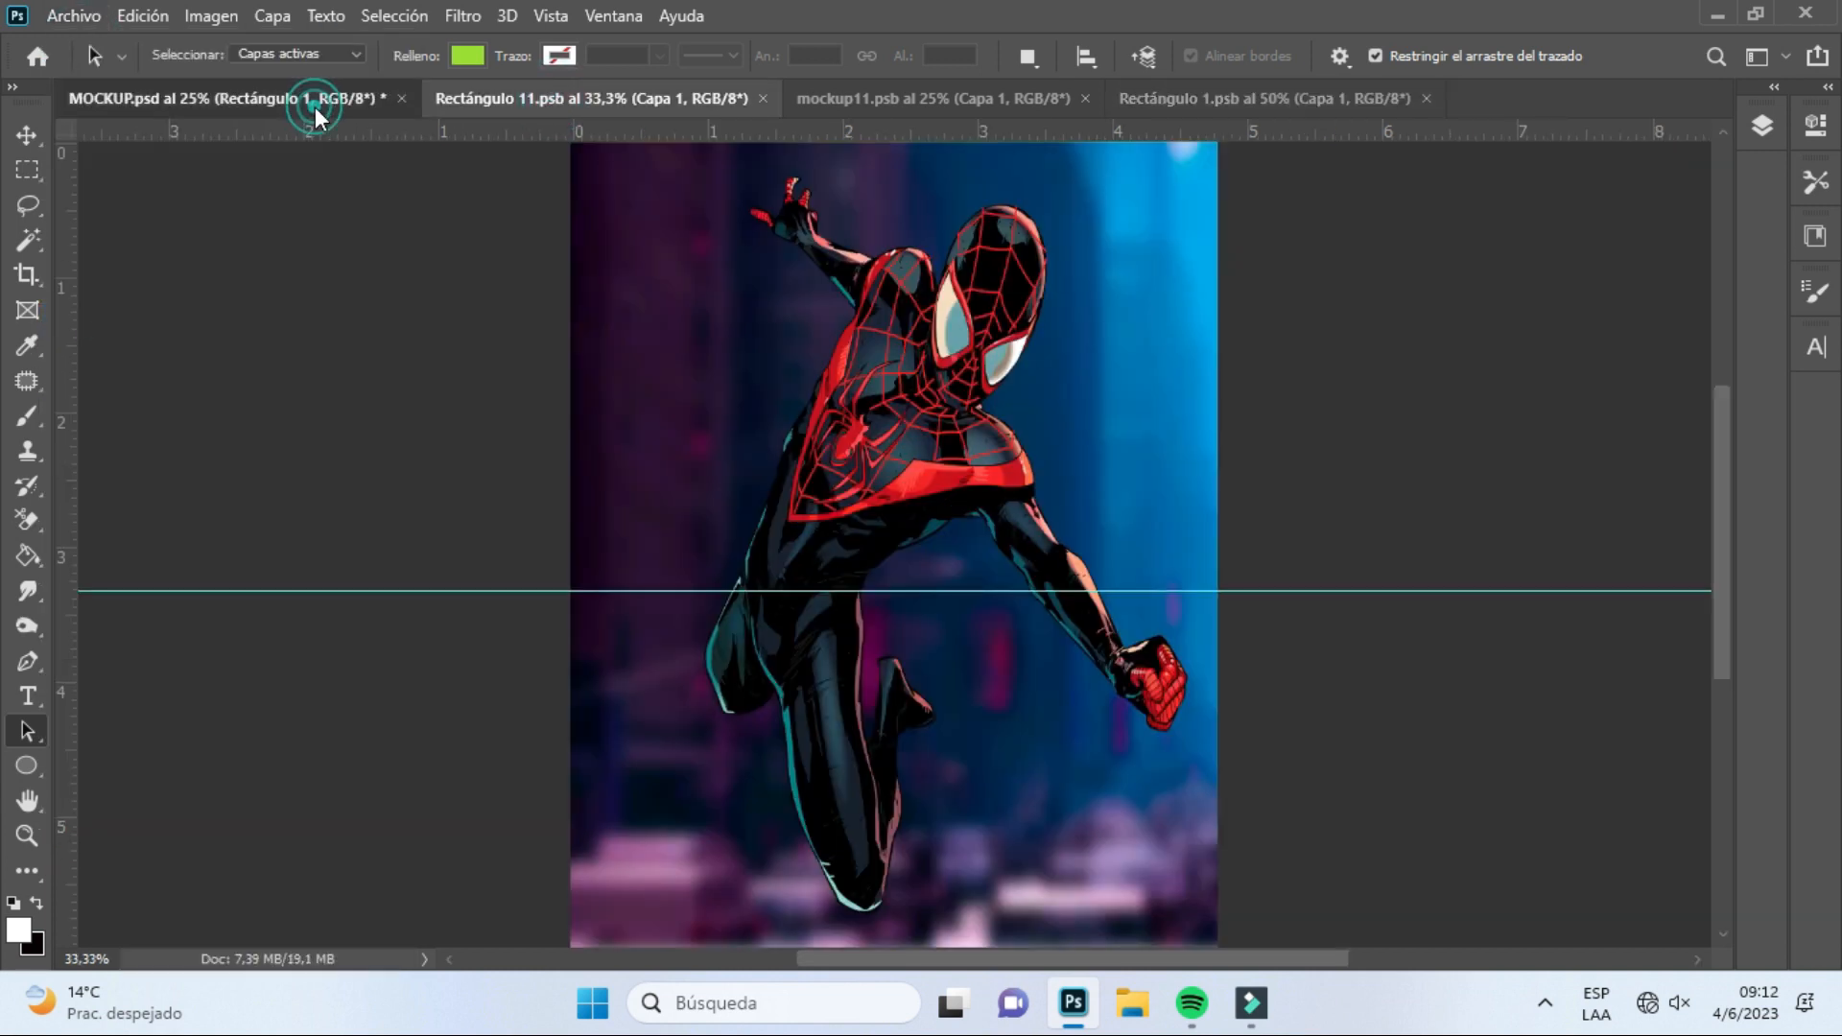
{"action": "left_click", "coordinate": [316, 113]}
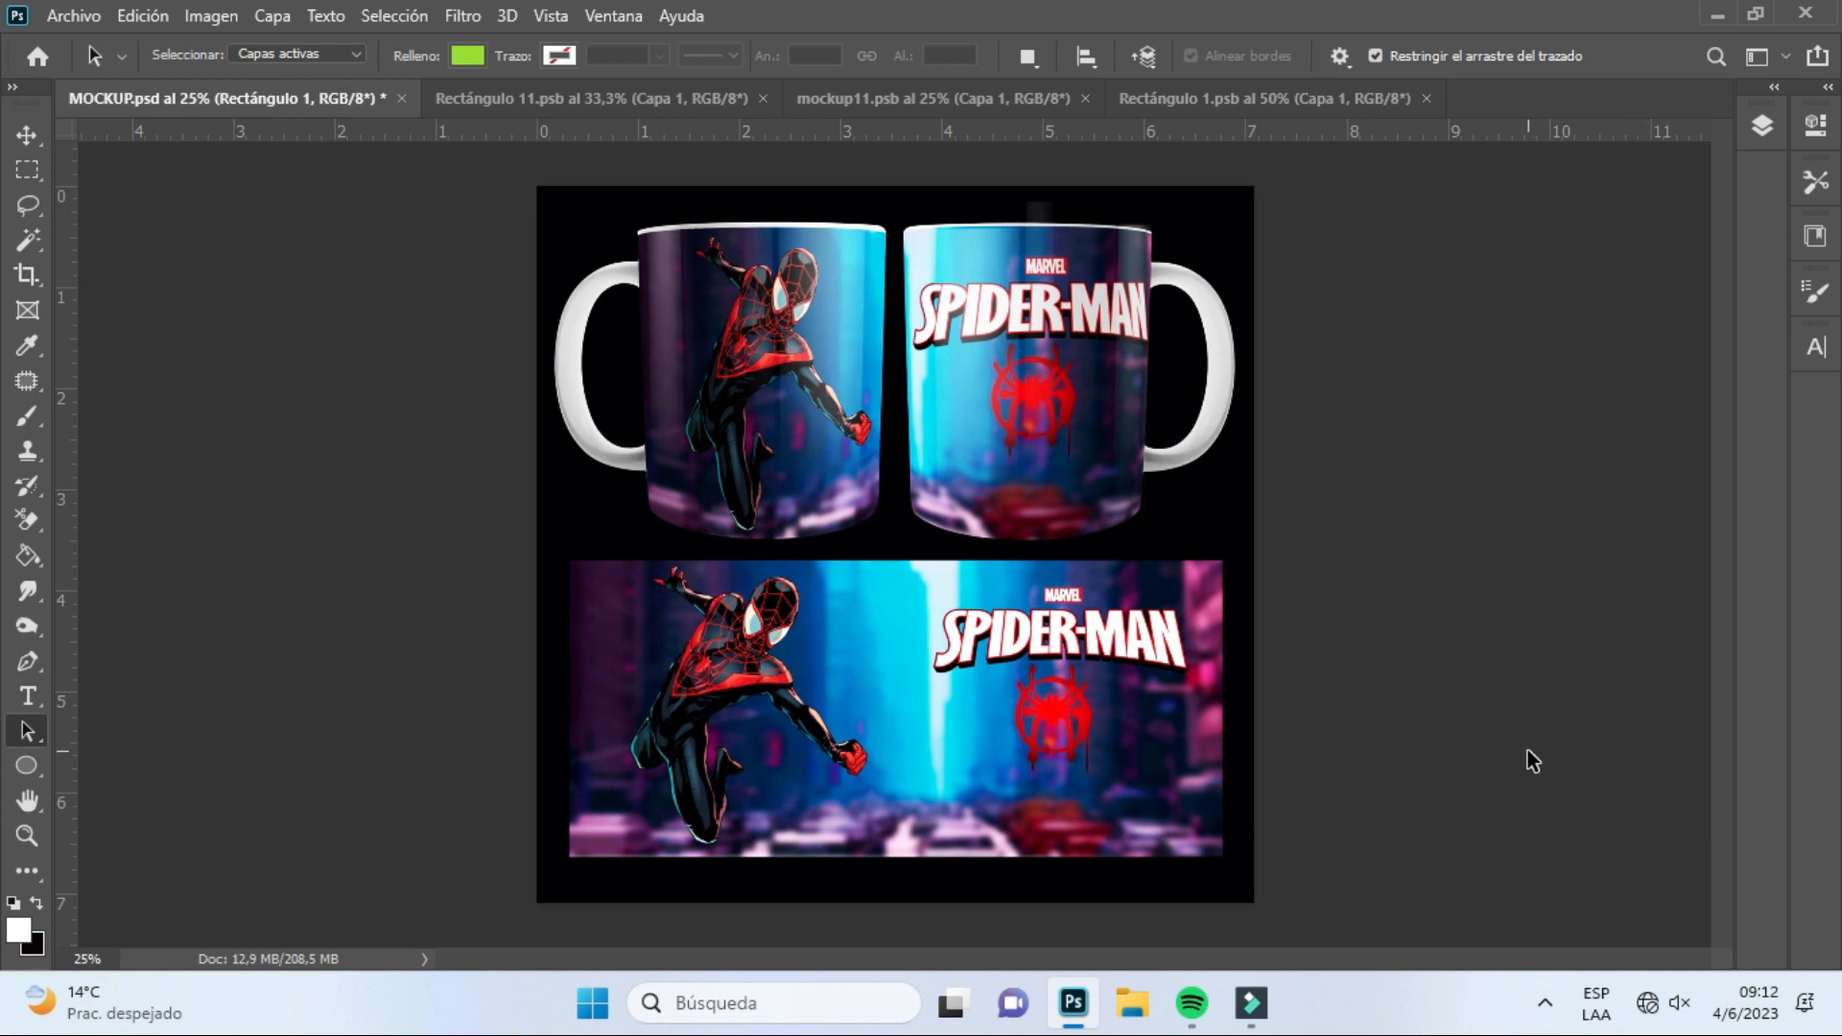
{"action": "left_click", "coordinate": [1765, 128]}
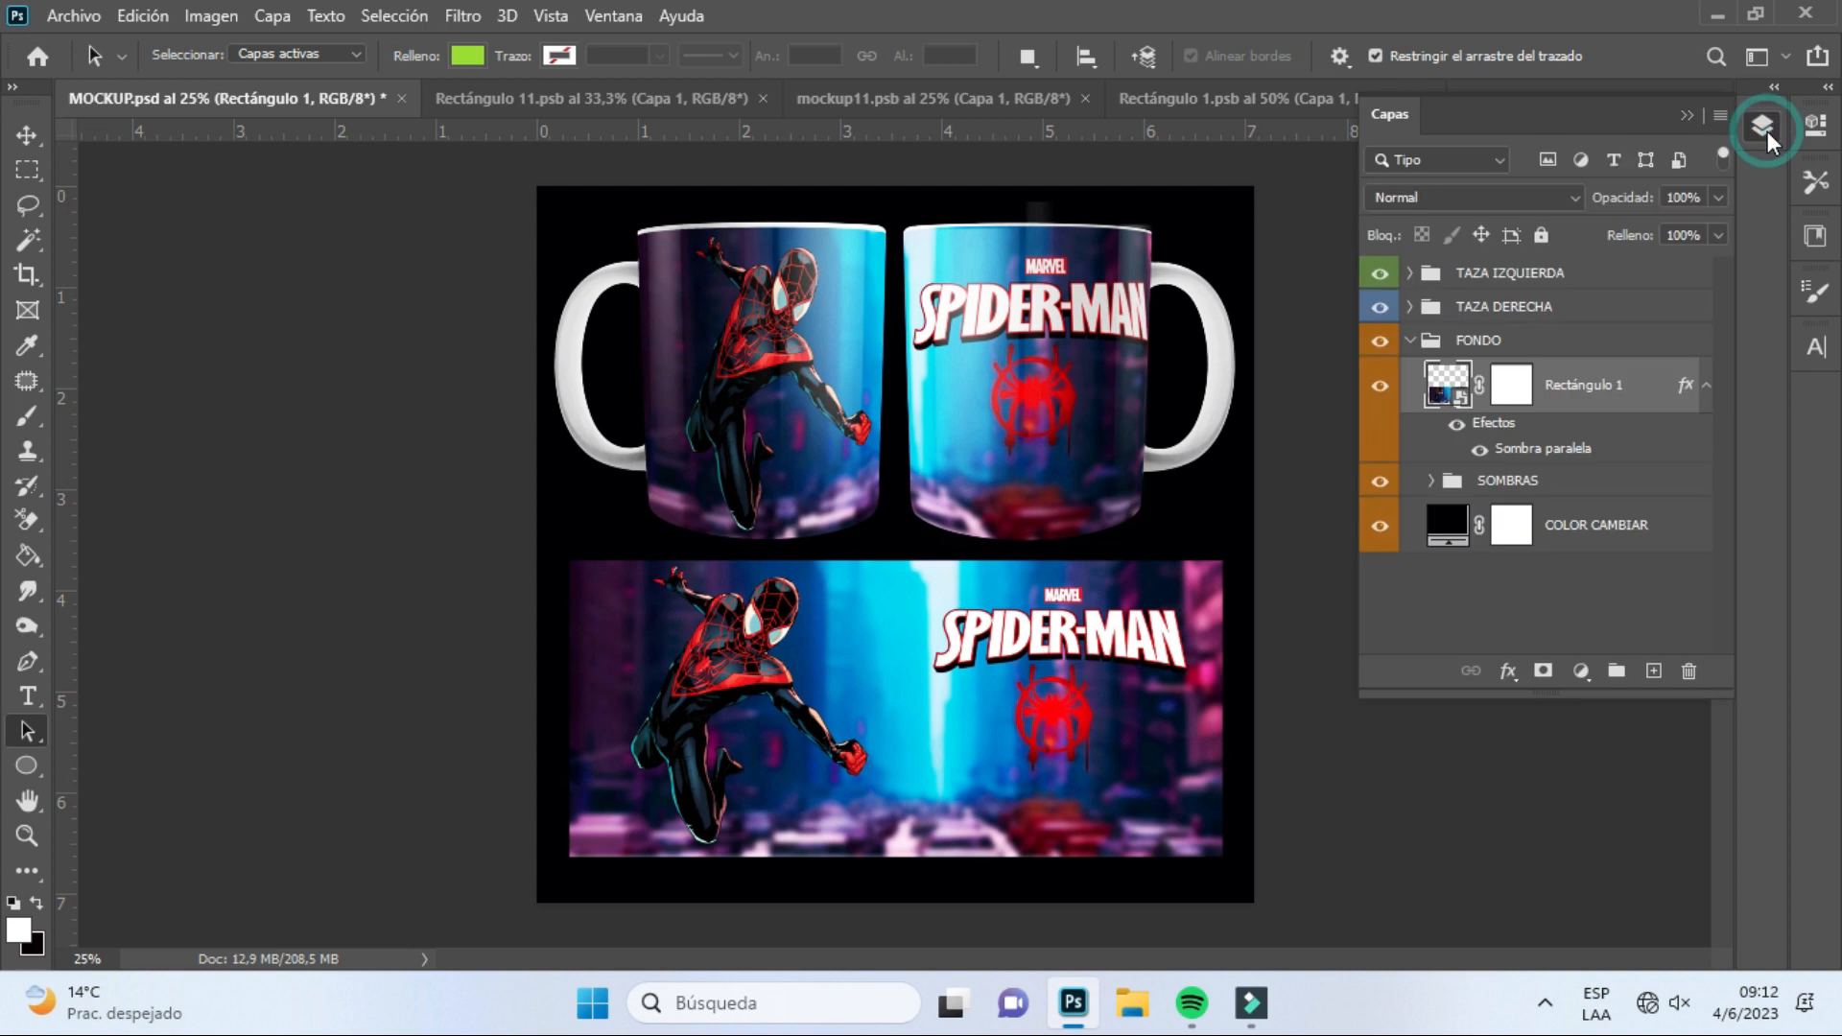
{"action": "double_click", "coordinate": [1459, 529]}
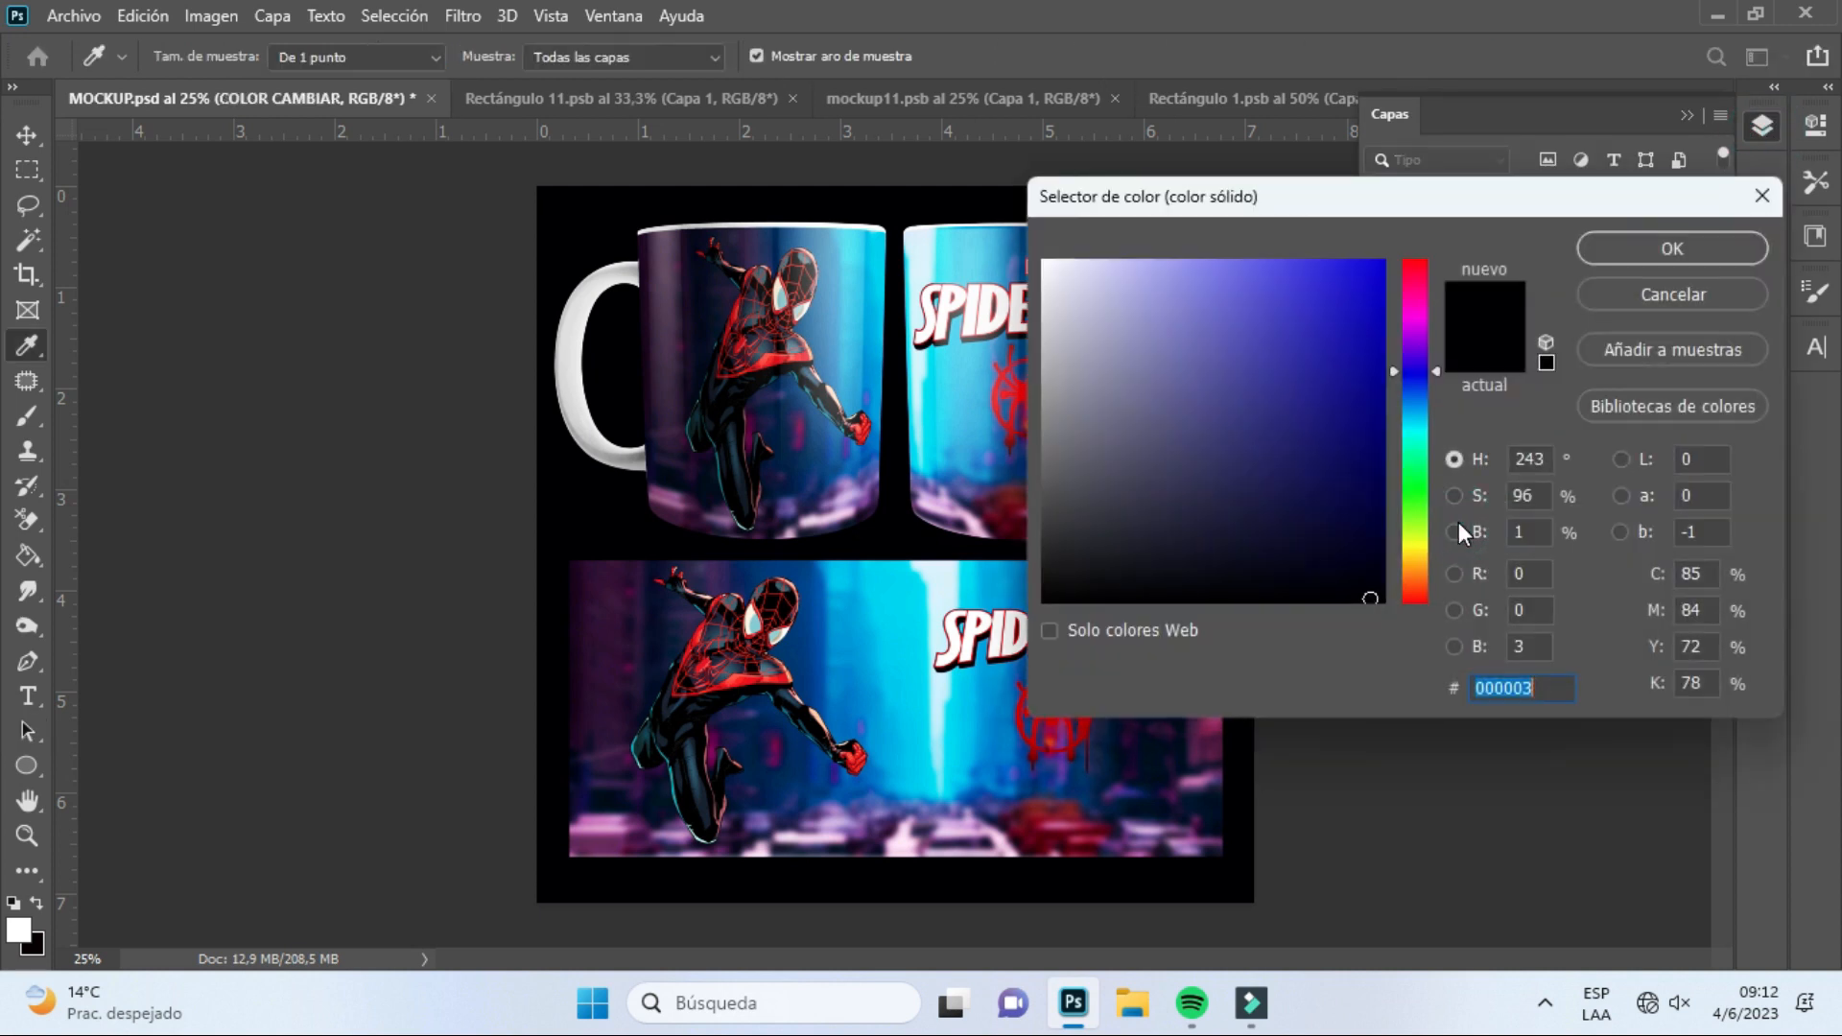
{"action": "left_click", "coordinate": [1412, 264]}
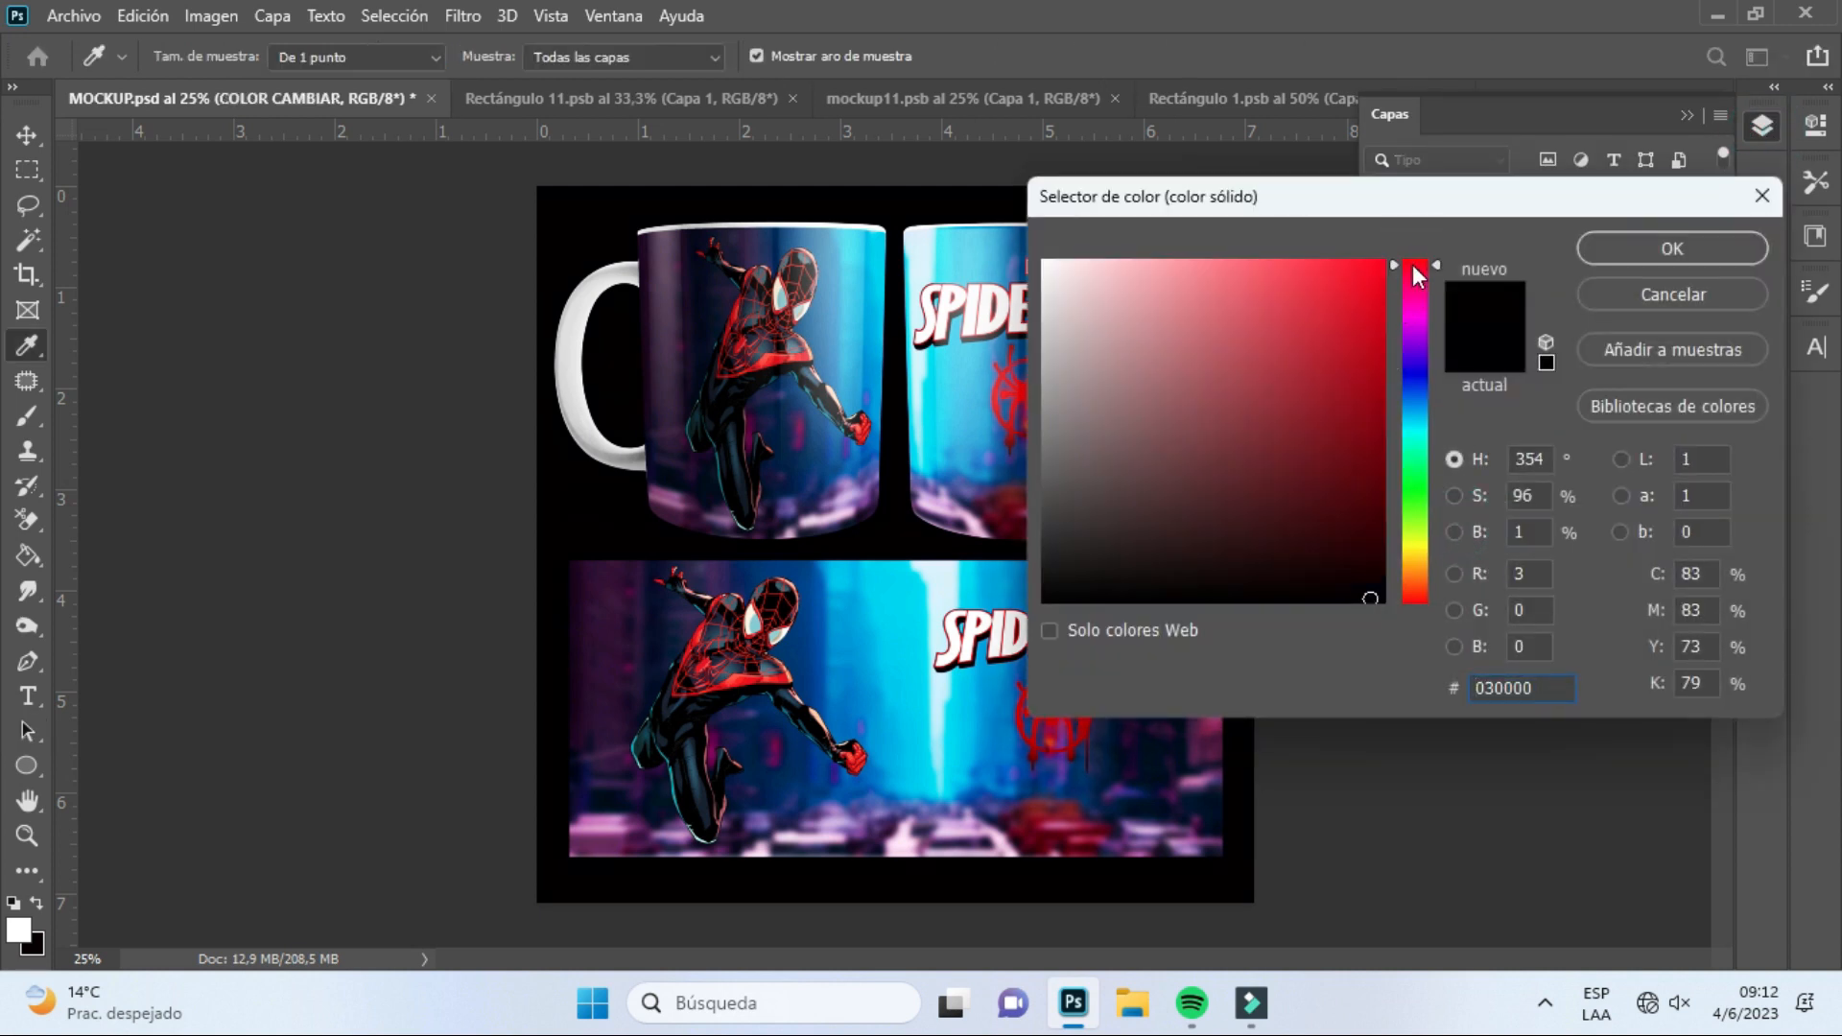
Try grey and dark red shades for the mockup background, including #312c2c and #350a0e
{"action": "left_click", "coordinate": [1353, 305]}
{"action": "left_click", "coordinate": [1328, 370]}
{"action": "left_click", "coordinate": [1226, 409]}
{"action": "mouse_move", "coordinate": [1226, 409]}
{"action": "left_mouse_down"}
{"action": "mouse_move", "coordinate": [1176, 469]}
{"action": "mouse_move", "coordinate": [1103, 502]}
{"action": "mouse_move", "coordinate": [1044, 430]}
{"action": "mouse_move", "coordinate": [1064, 366]}
{"action": "left_mouse_up"}
{"action": "left_click", "coordinate": [1078, 536]}
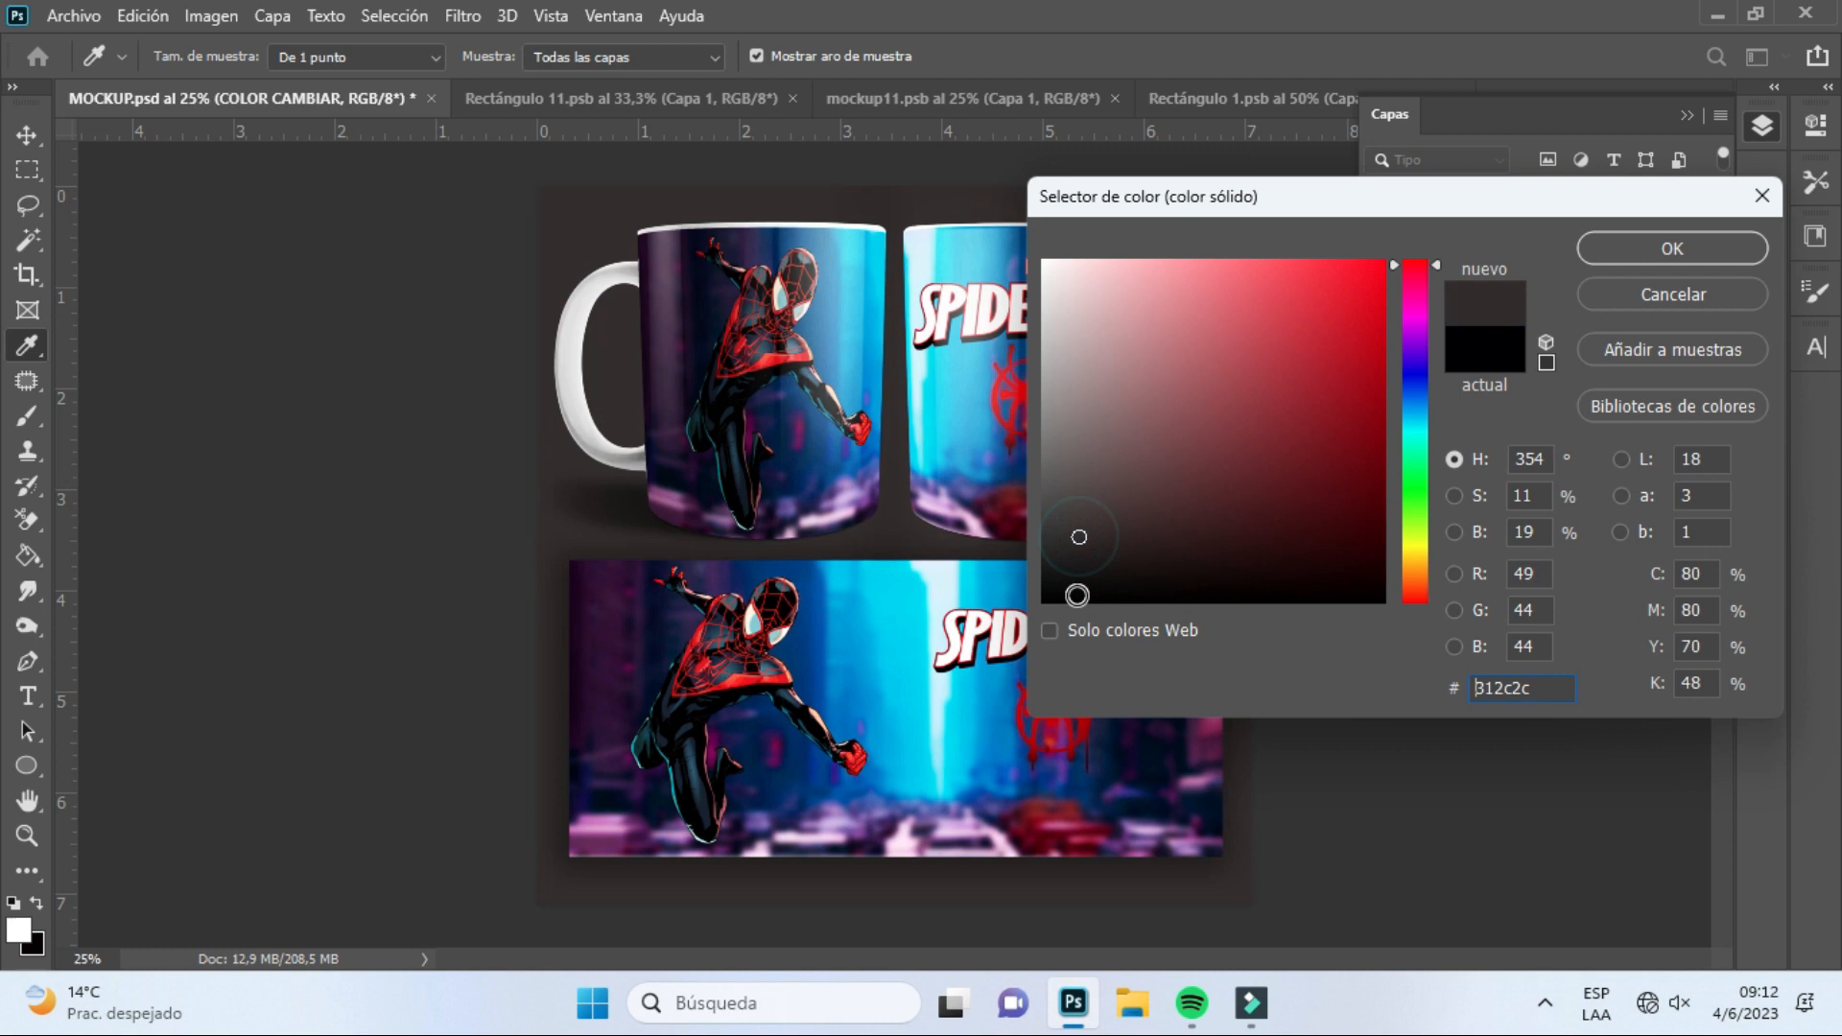
{"action": "left_click_drag", "start_coordinate": [1178, 573], "coordinate": [1302, 574]}
{"action": "left_click", "coordinate": [1320, 528]}
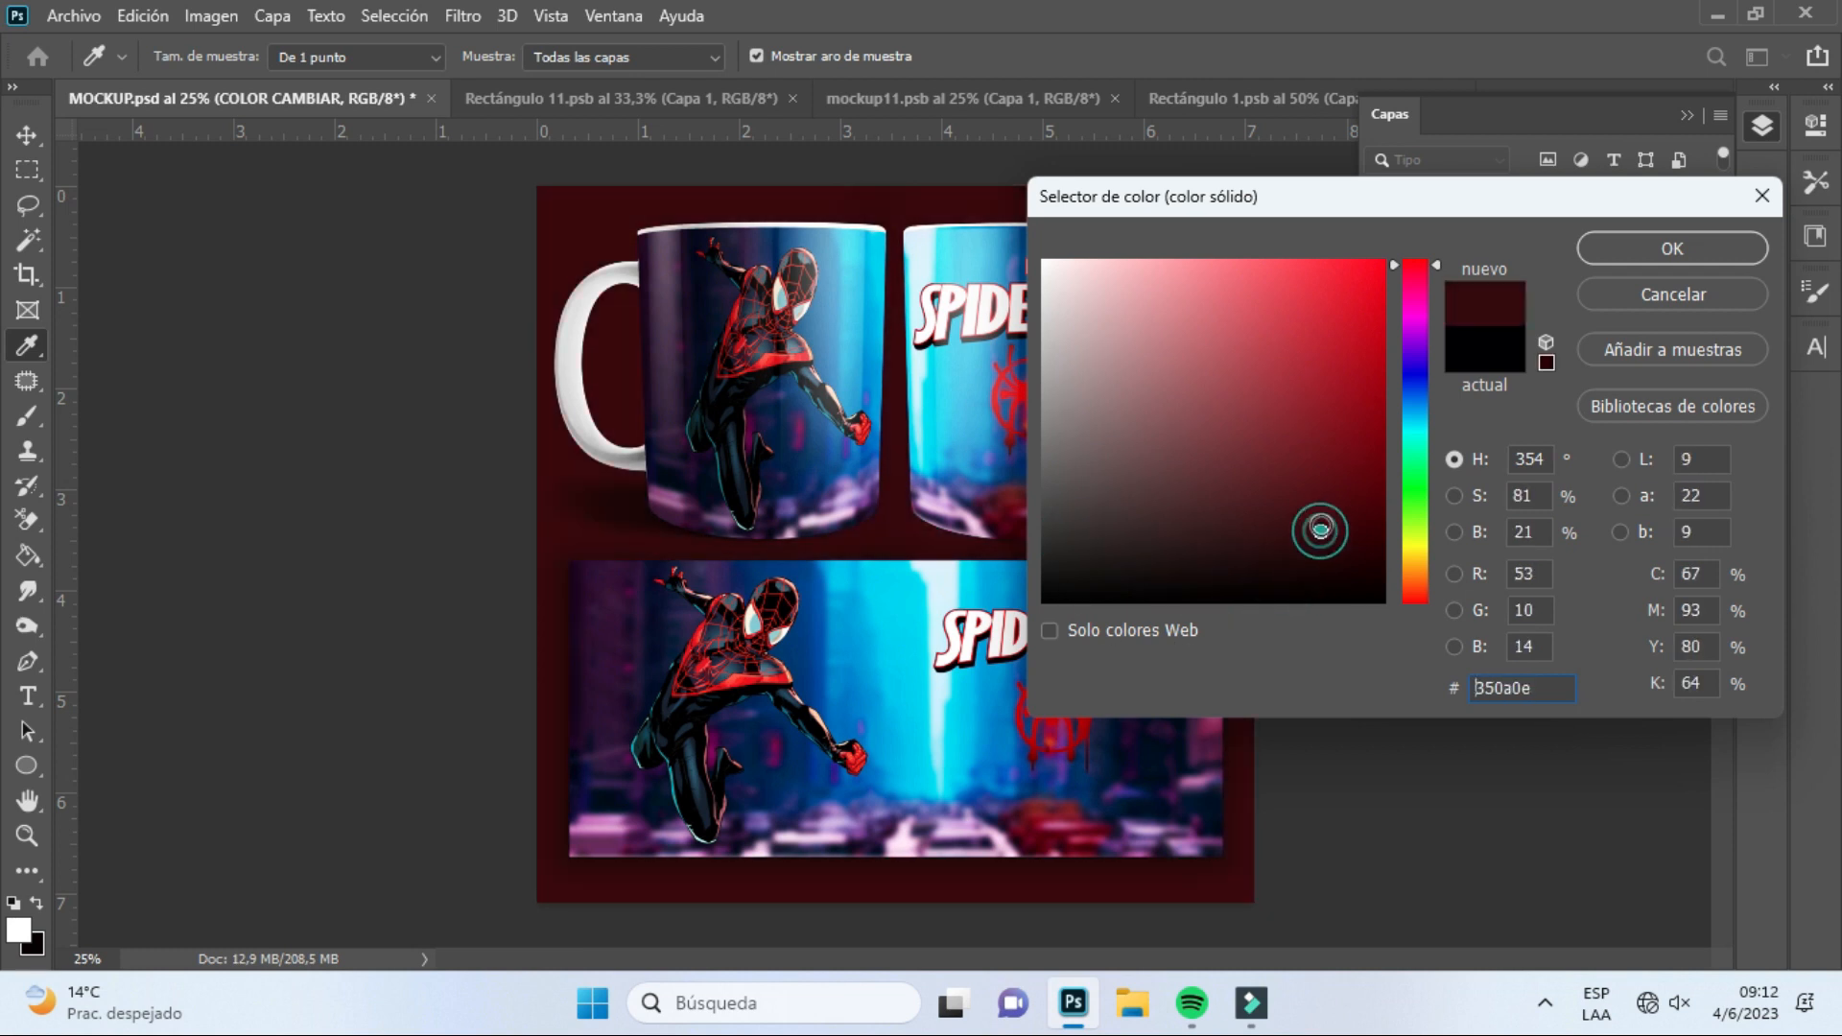
{"action": "left_click", "coordinate": [1318, 472]}
Set the COLOR CAMBIAR background fill to near-black #030202 and collapse the layer list
{"action": "left_click", "coordinate": [1139, 598]}
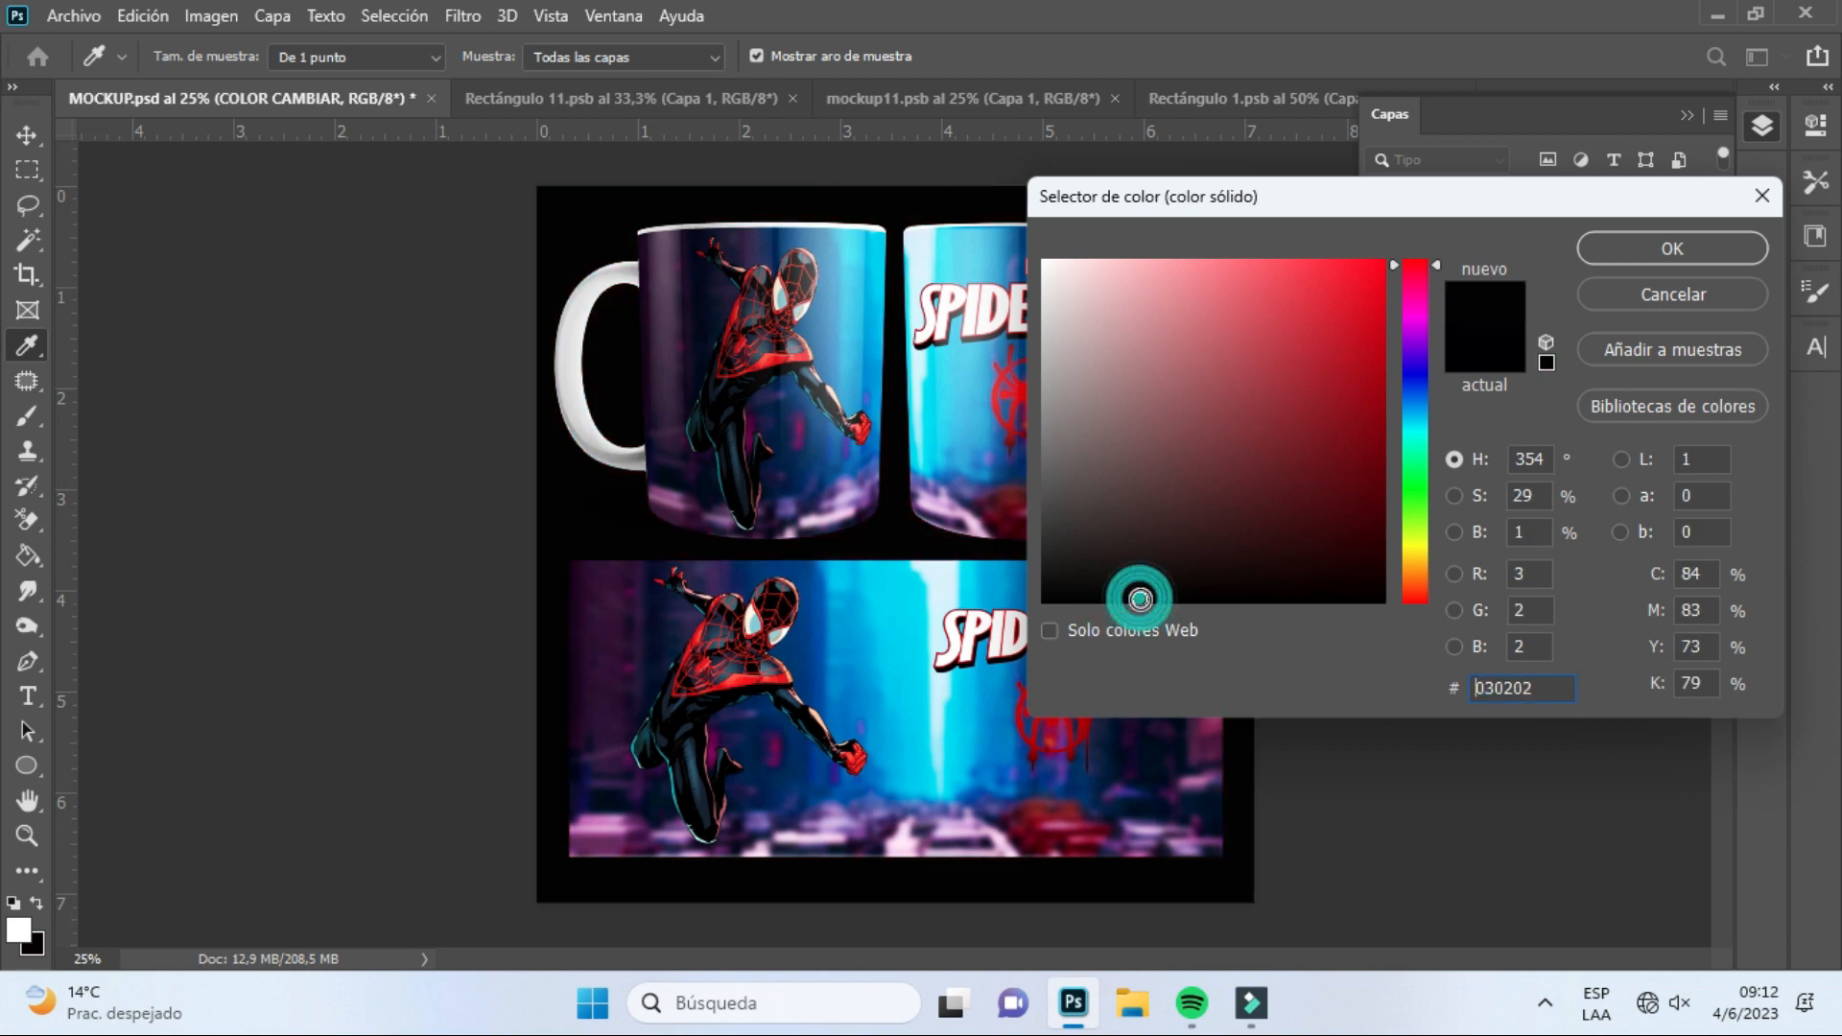
{"action": "left_click", "coordinate": [1706, 241]}
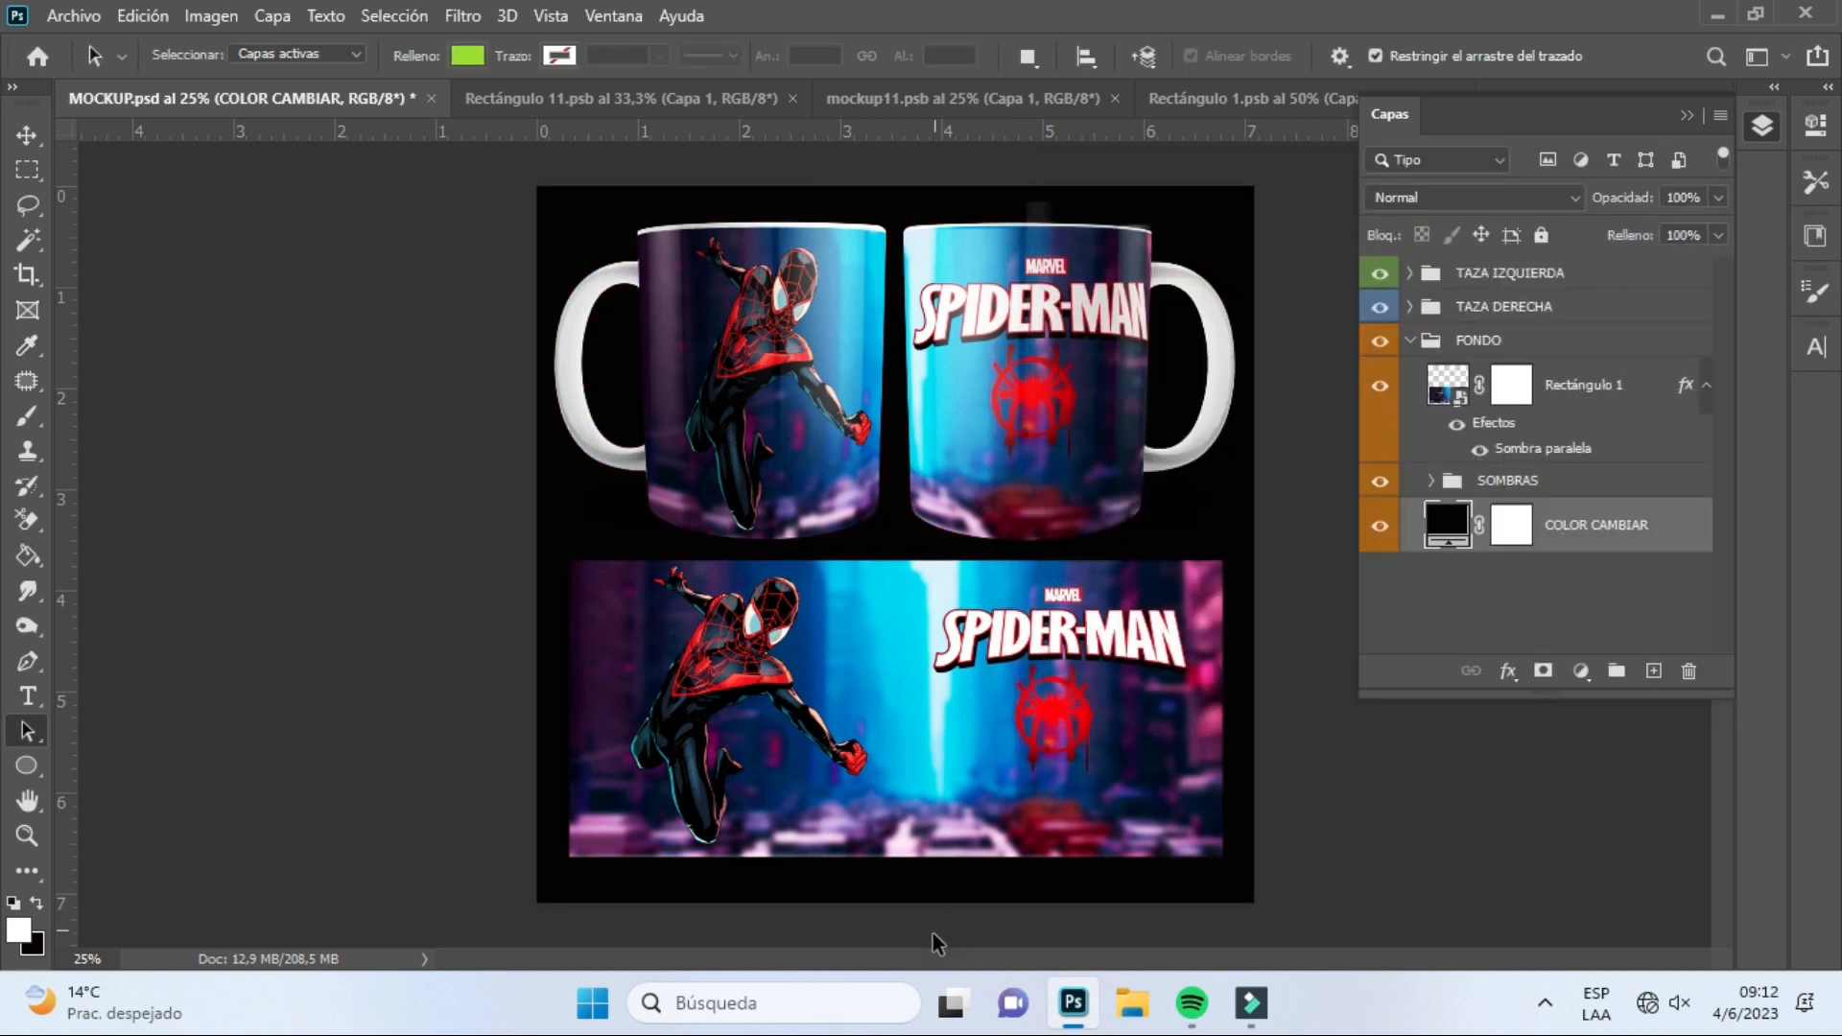
{"action": "left_click", "coordinate": [1688, 116]}
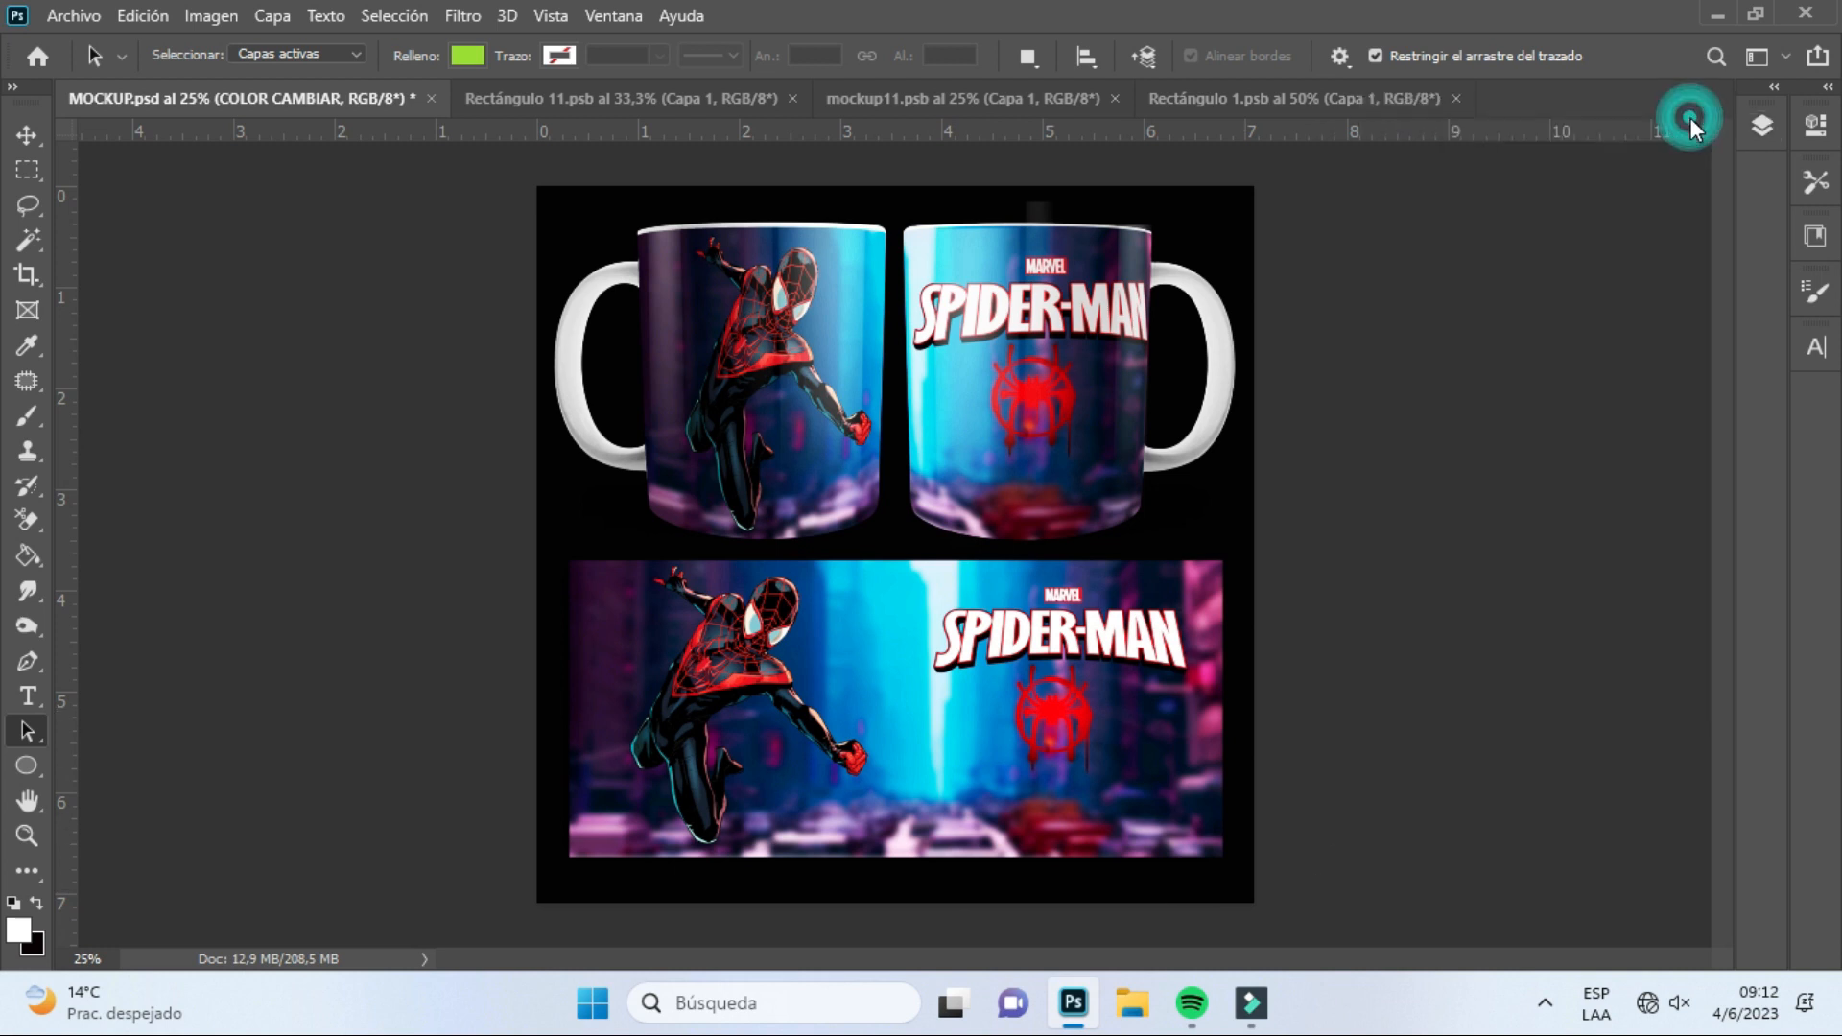
Export the mockup as a quick PNG named MOCKUP into the spiderman folder in Descargas
{"action": "left_click", "coordinate": [77, 16]}
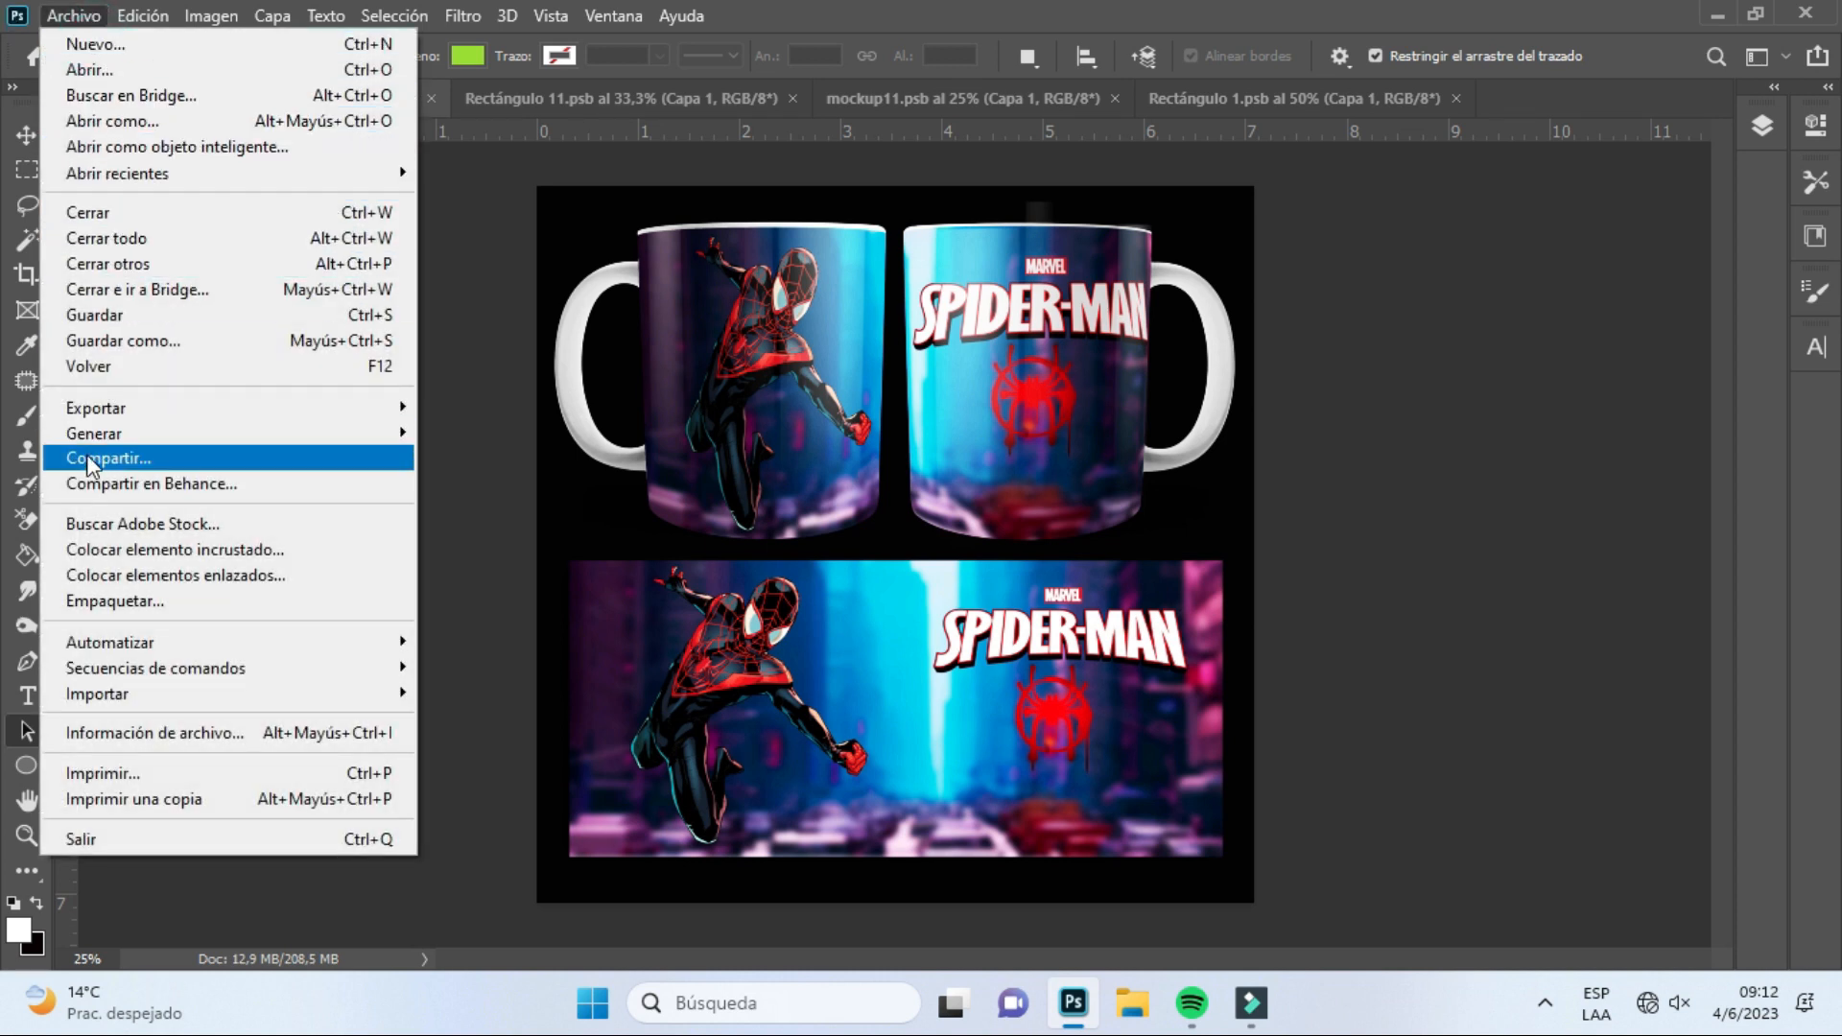
{"action": "mouse_move", "coordinate": [159, 410]}
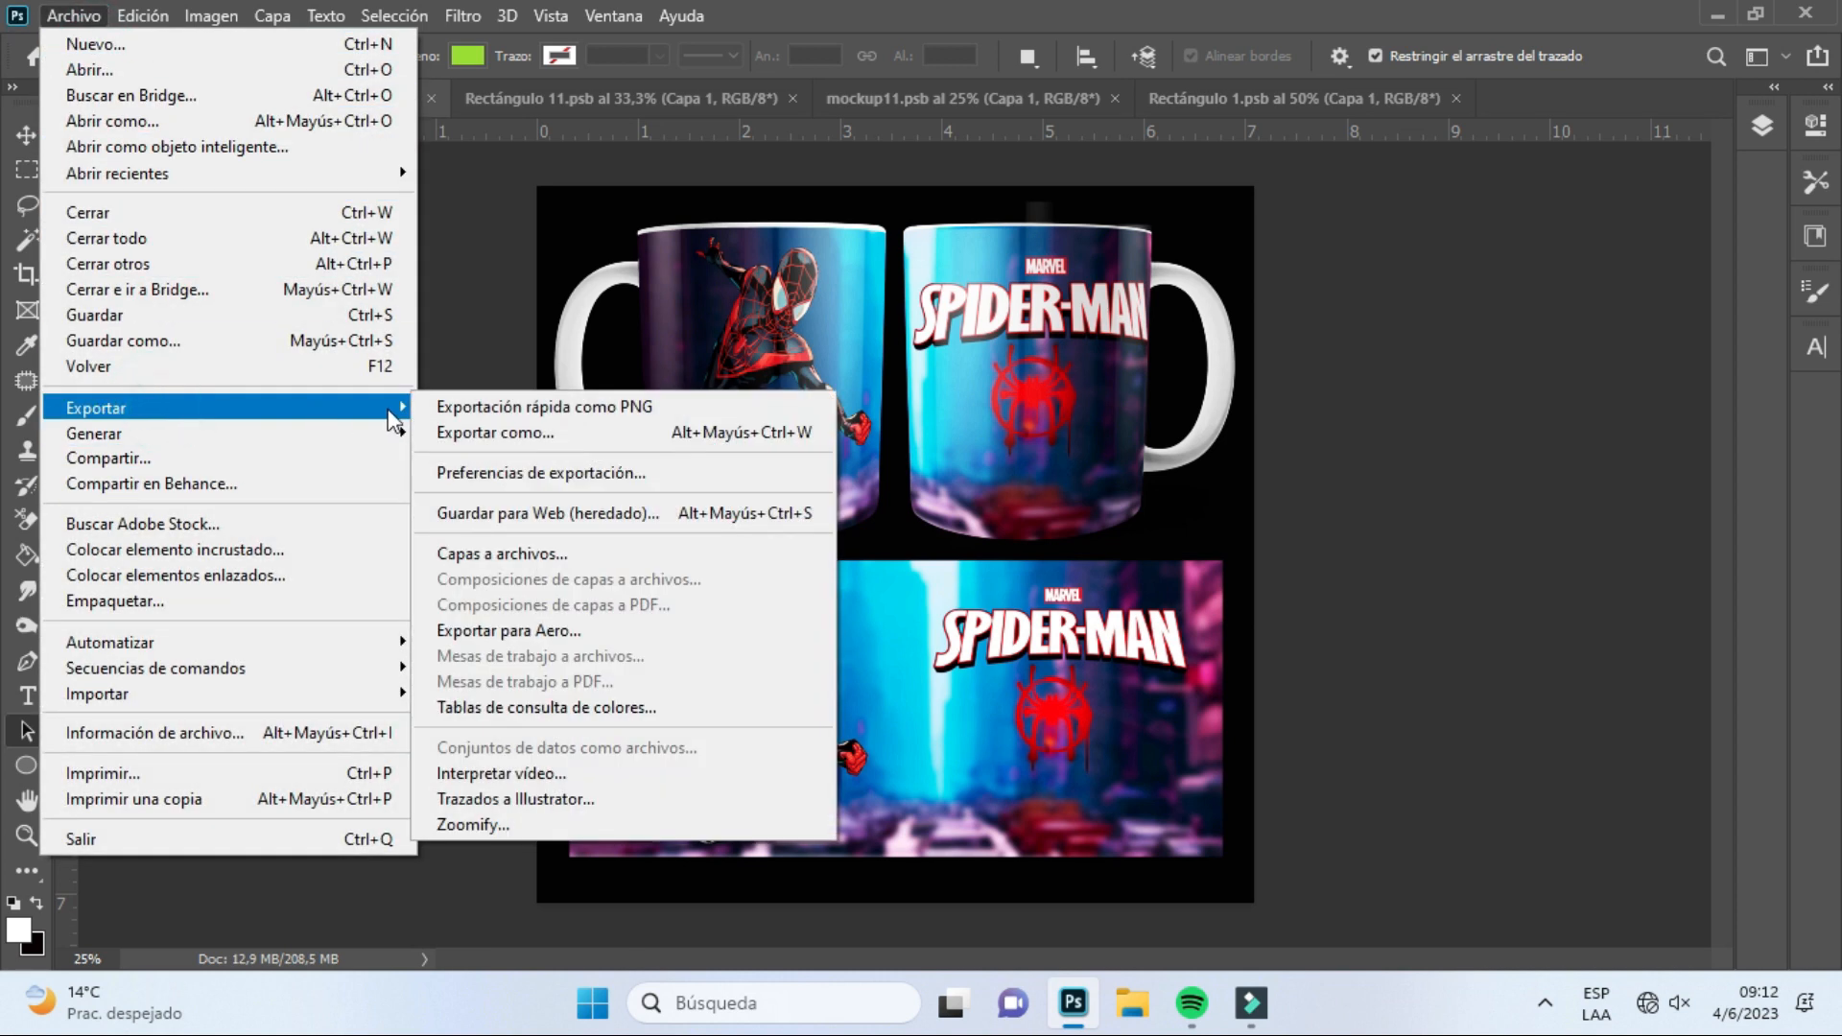
{"action": "left_click", "coordinate": [451, 408]}
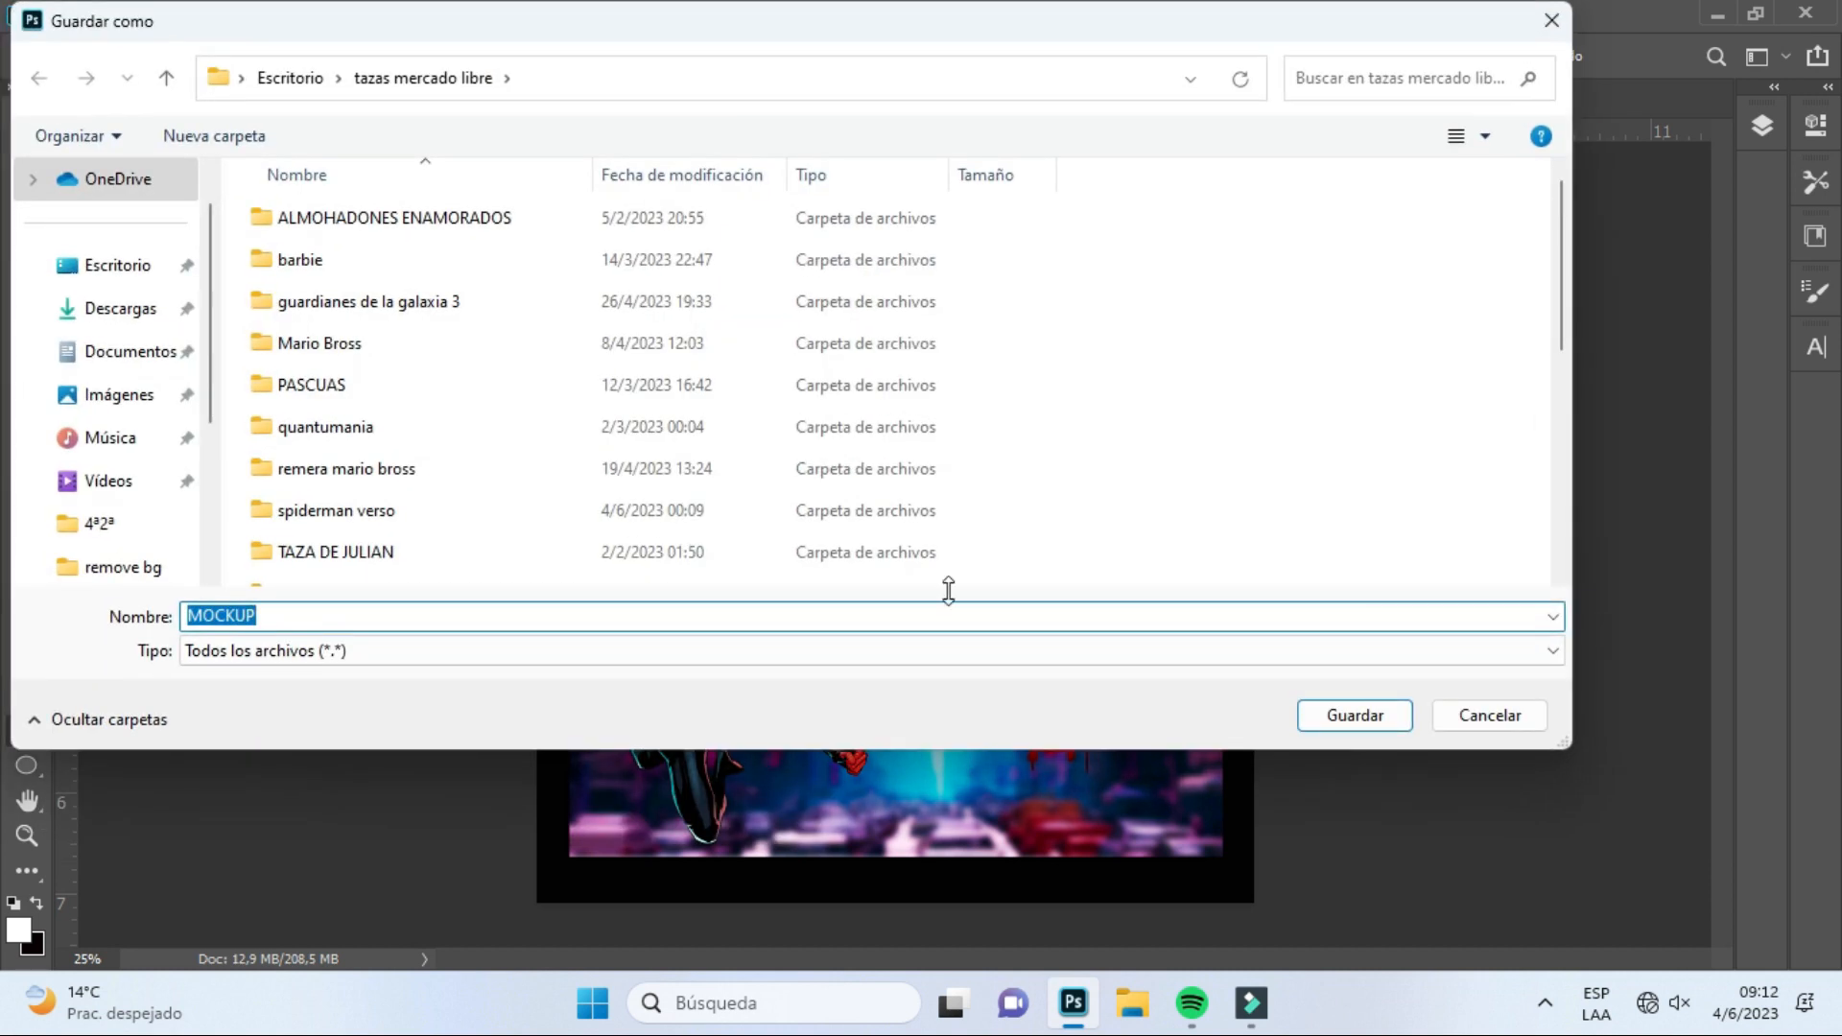
{"action": "left_click", "coordinate": [115, 308]}
{"action": "double_click", "coordinate": [276, 321]}
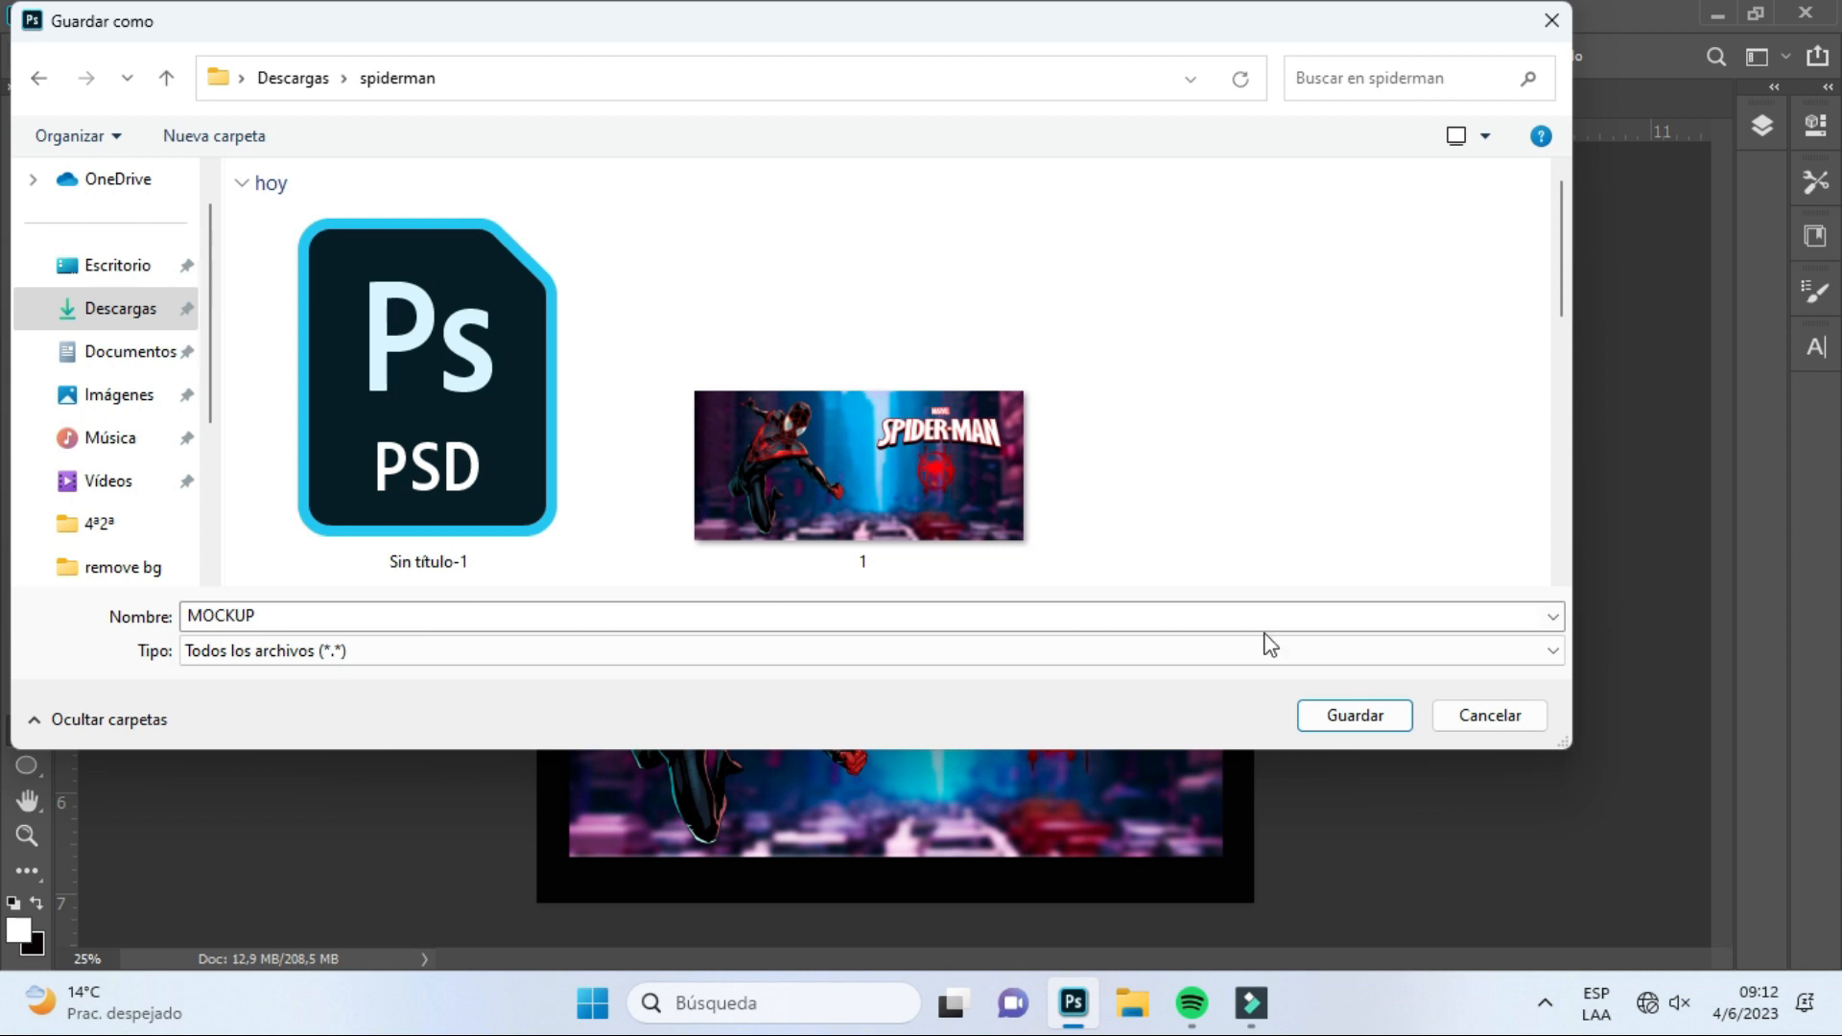
{"action": "left_click", "coordinate": [1320, 718]}
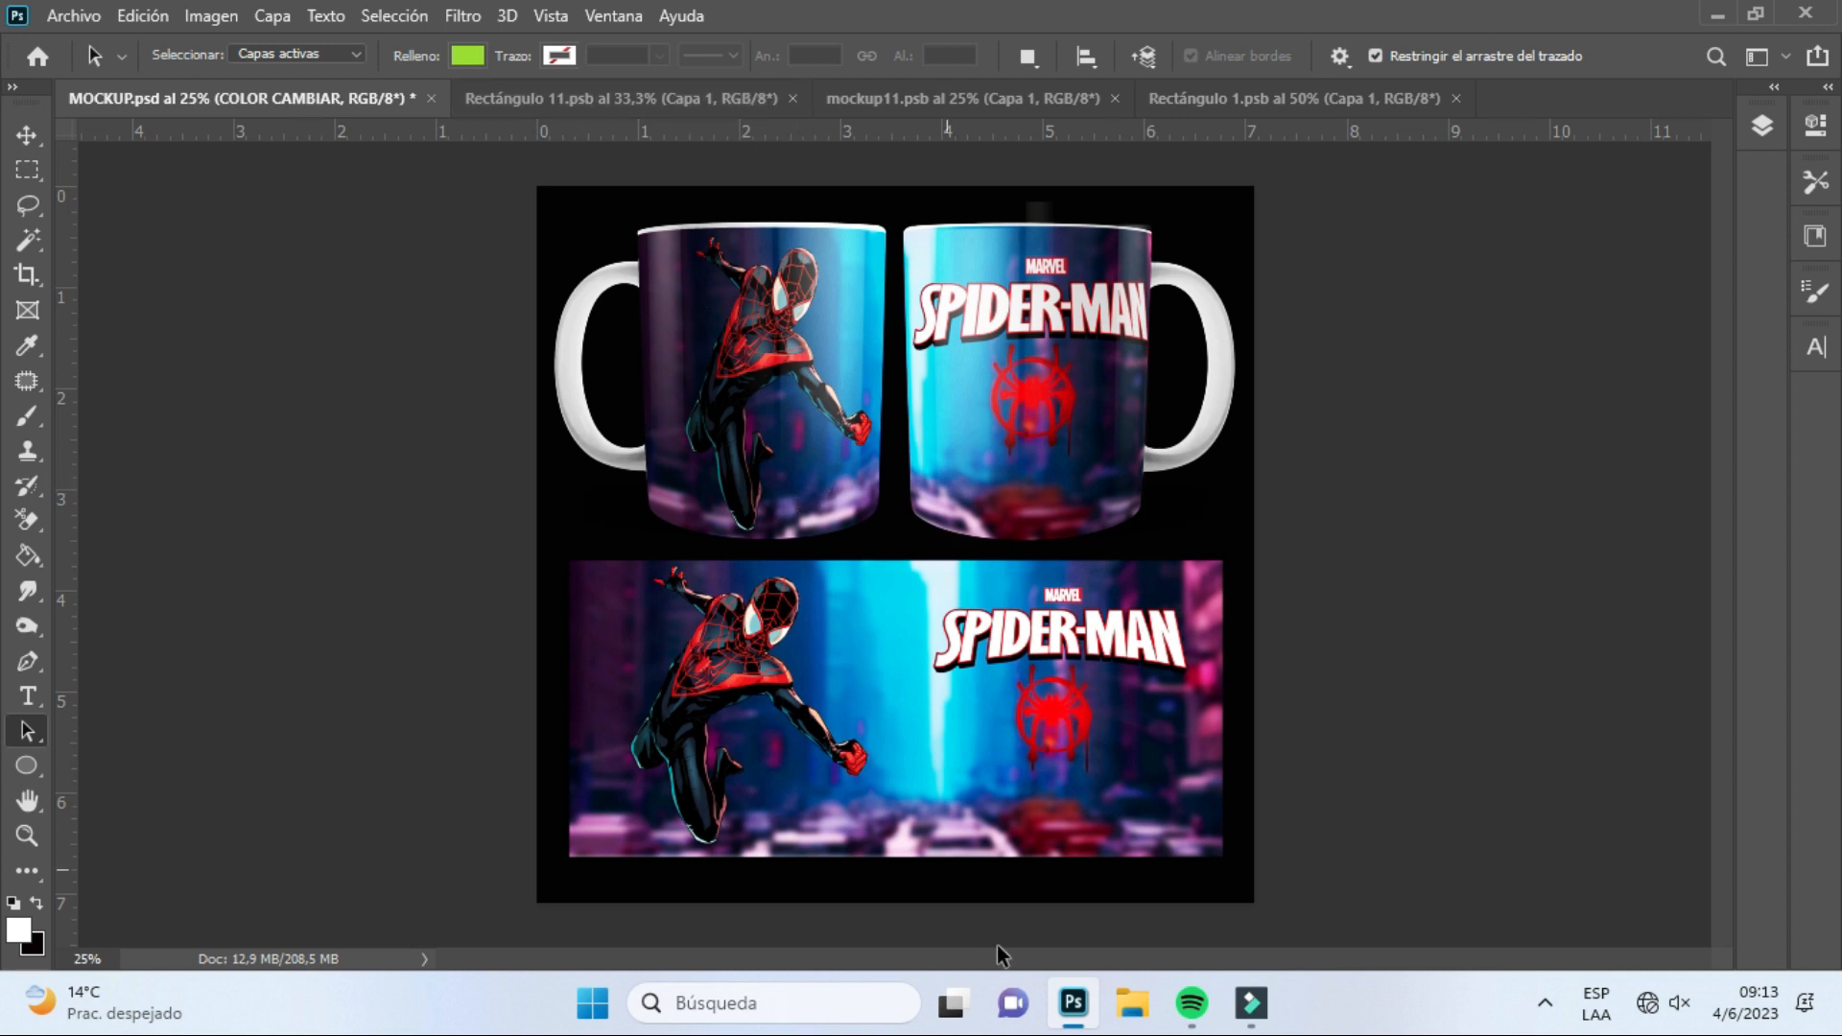
{"action": "mouse_move", "coordinate": [1254, 1012]}
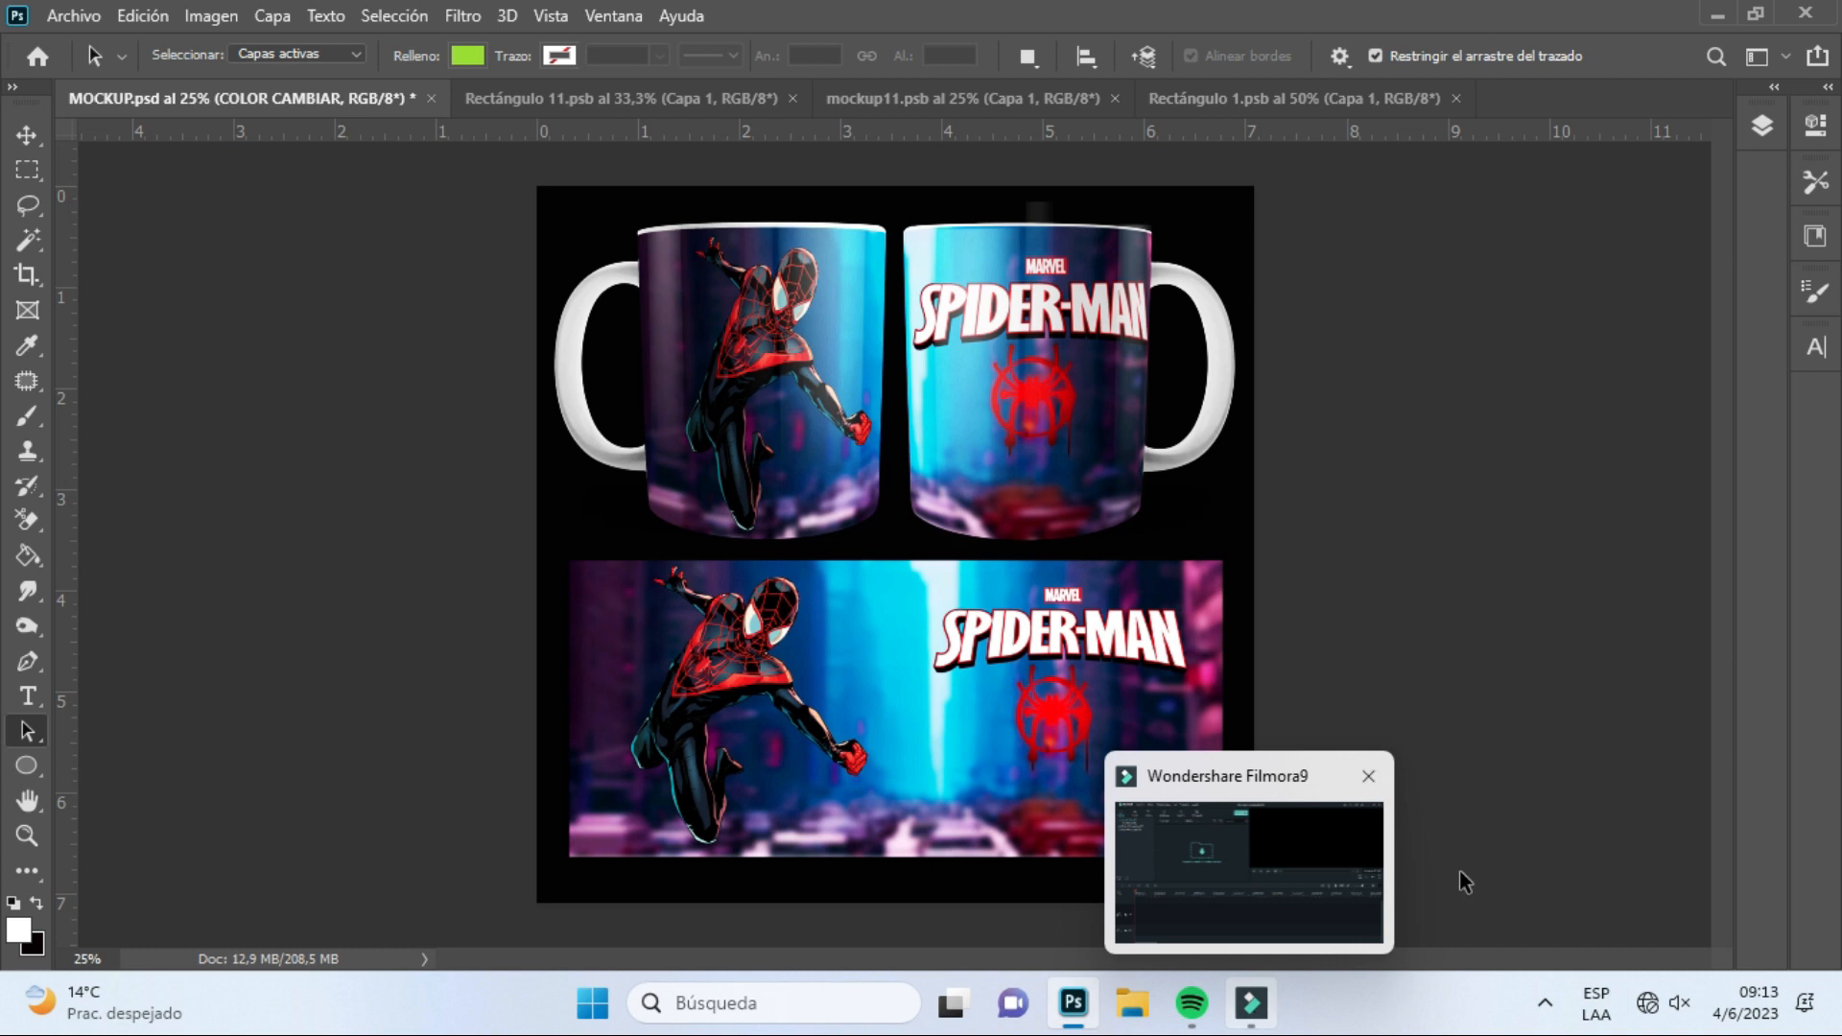
{"action": "left_click", "coordinate": [1252, 1008]}
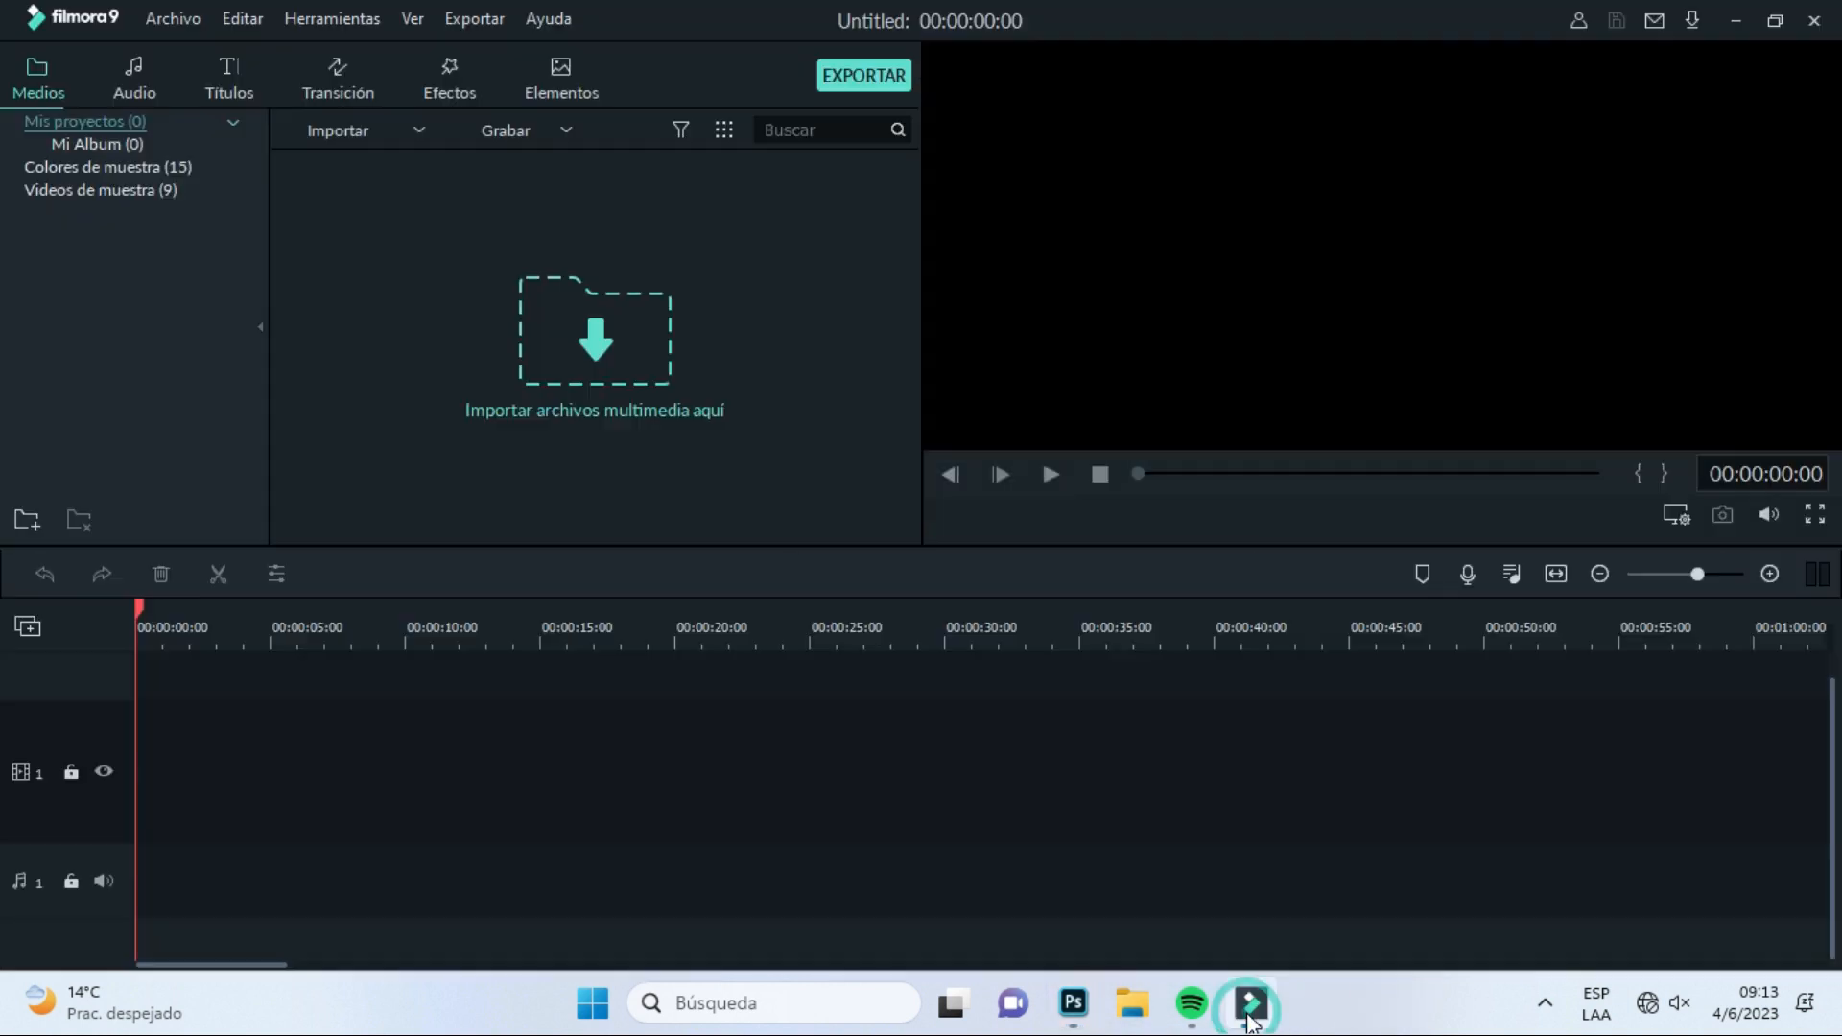